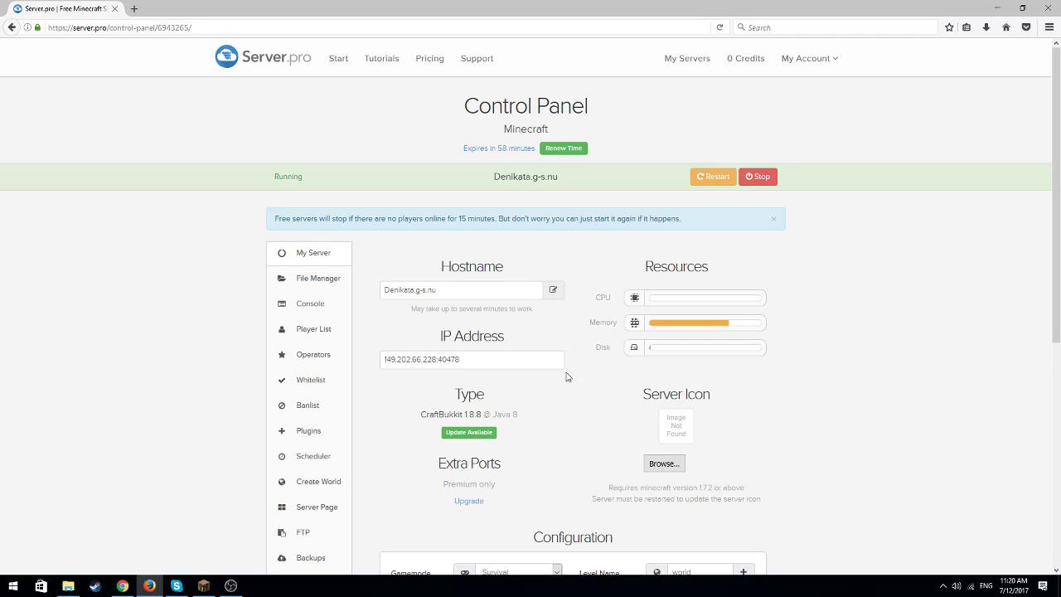
Switch to Chrome and download EssentialsGroupManager.jar through the Group Manager link on the Essentials wiki
click(121, 585)
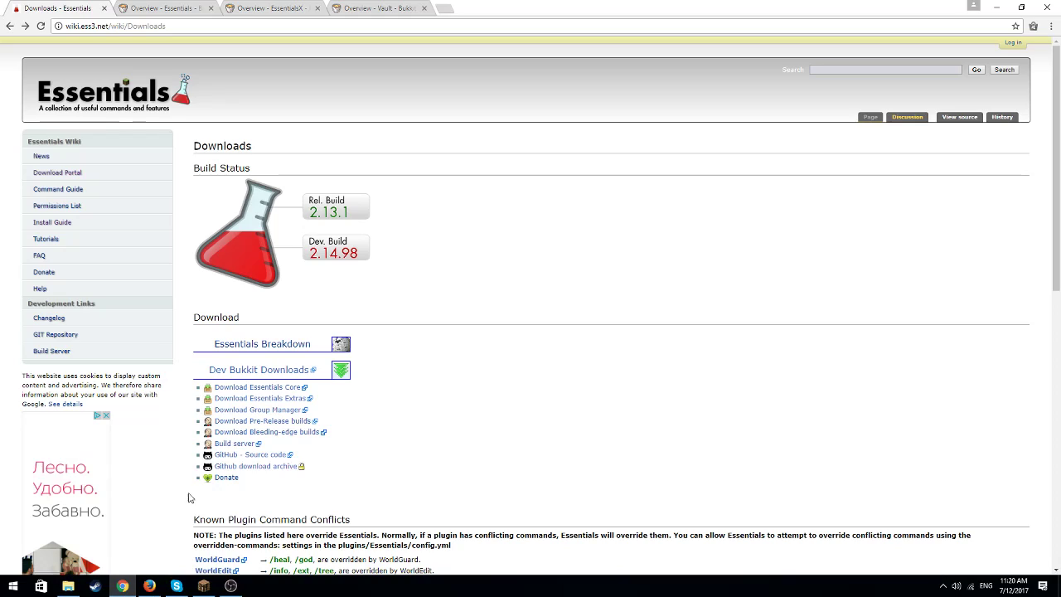
click(276, 412)
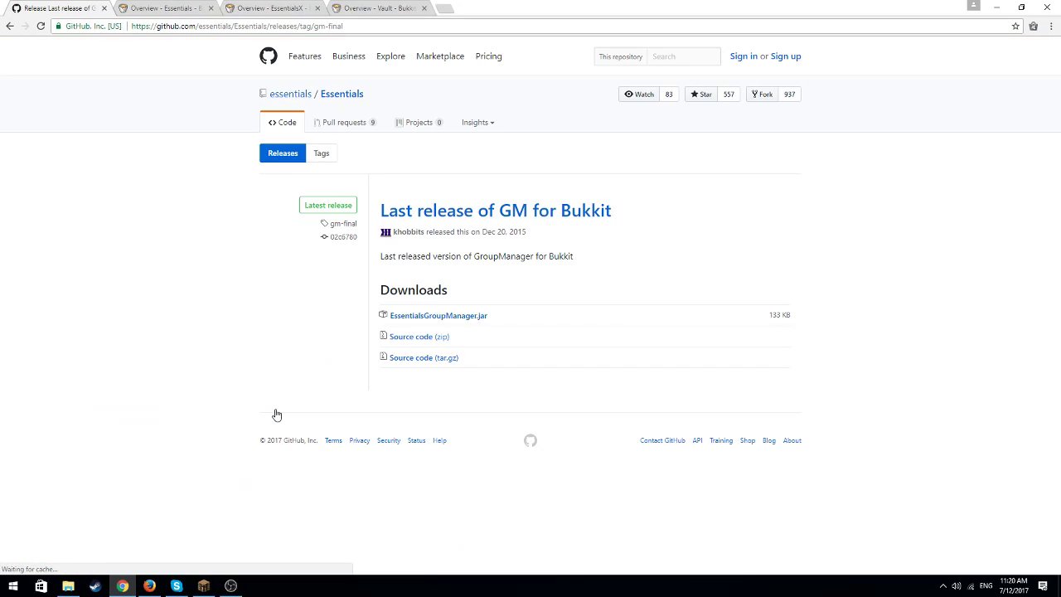
click(475, 319)
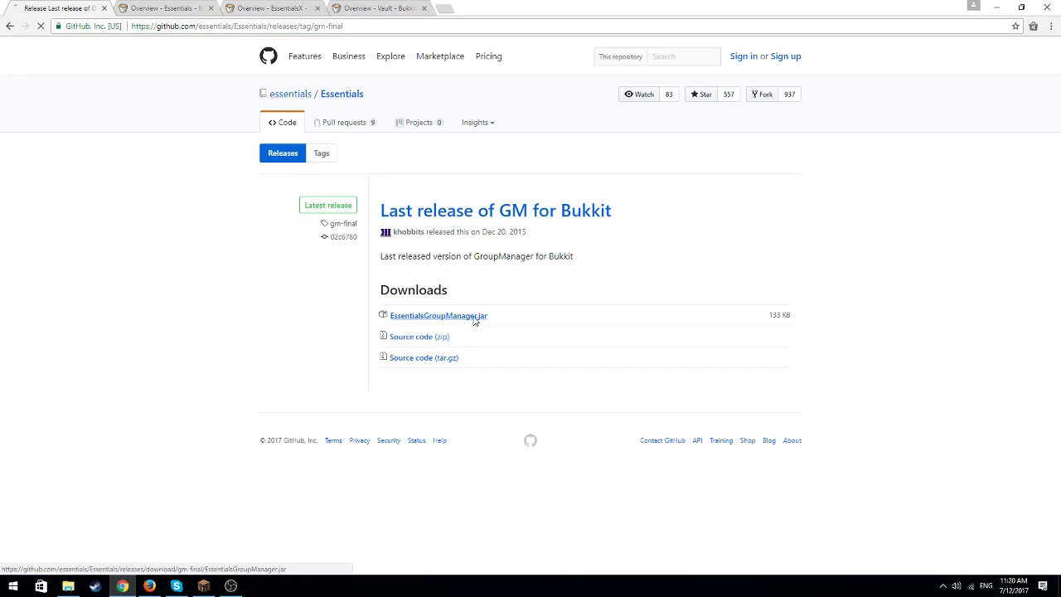
Download the Essentials plugin archive from its Bukkit project page and view the EssentialsX and Vault project pages
click(162, 8)
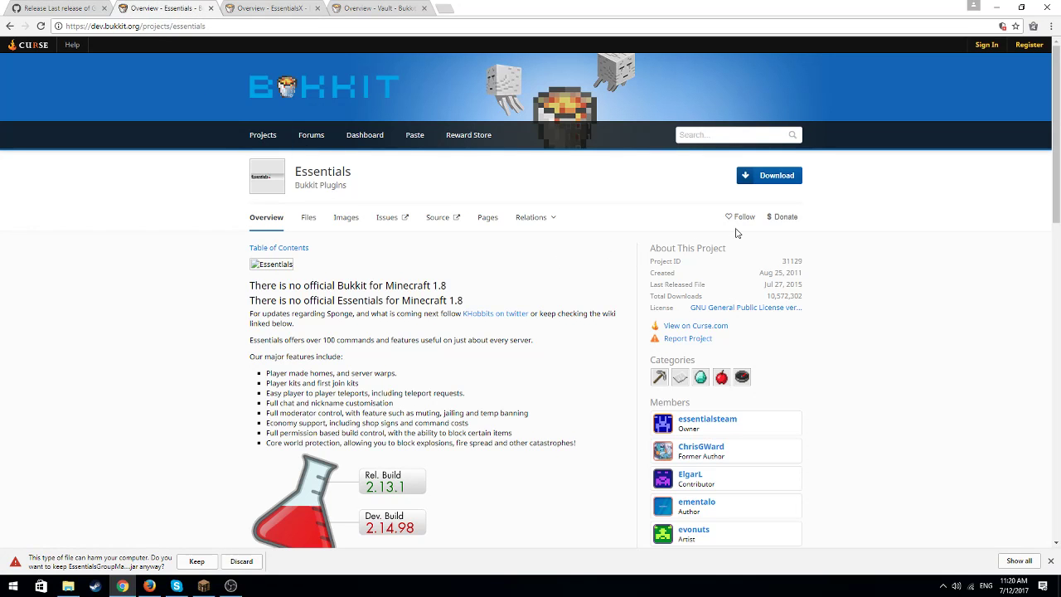
click(754, 180)
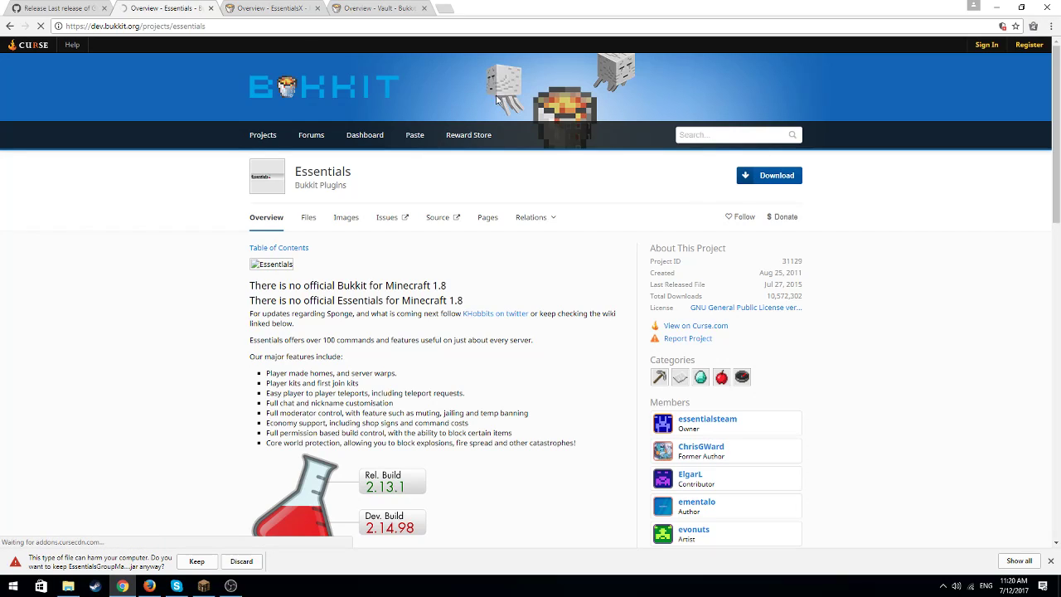
click(273, 8)
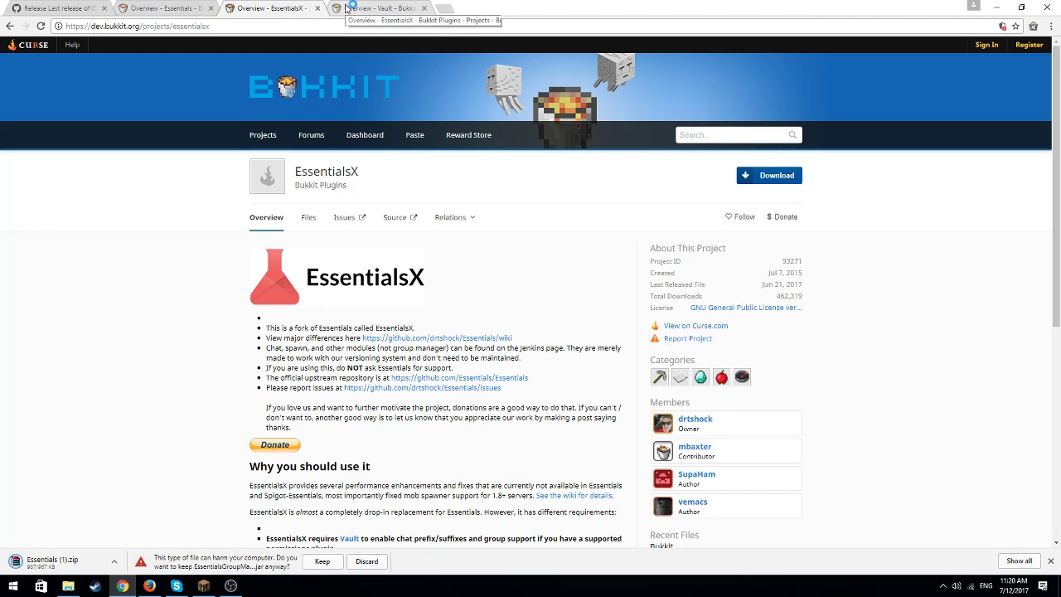
click(346, 8)
Switch to Firefox to check the server's type and version in the Server.pro control panel, and return to Chrome
click(149, 585)
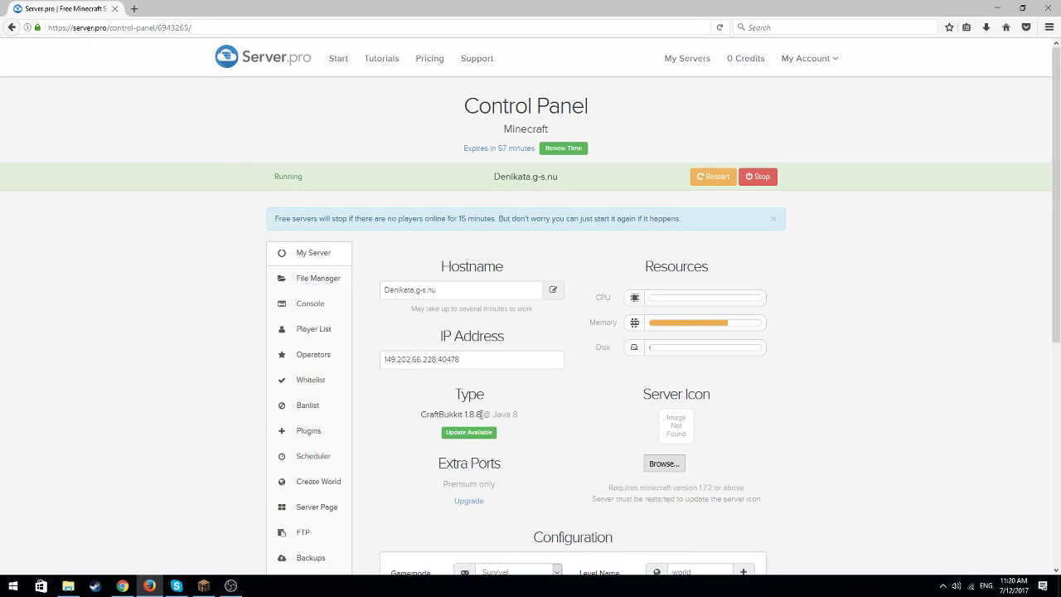
drag(480, 413, 423, 414)
click(411, 427)
click(123, 583)
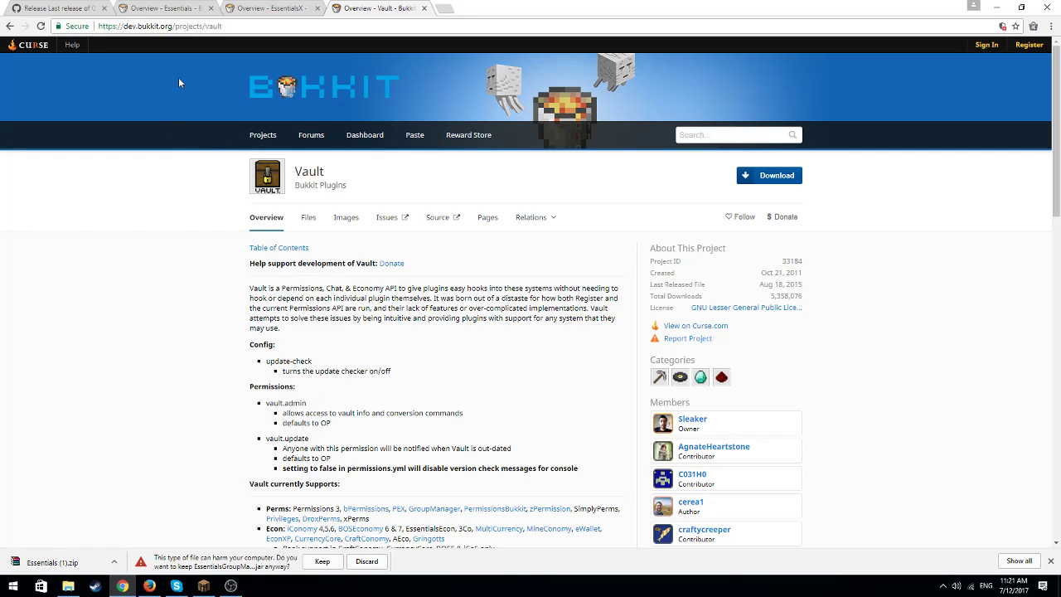
Extract only EssentialsChat.jar from the downloaded Essentials (1).zip into the Downloads folder and minimize the archive window
click(170, 9)
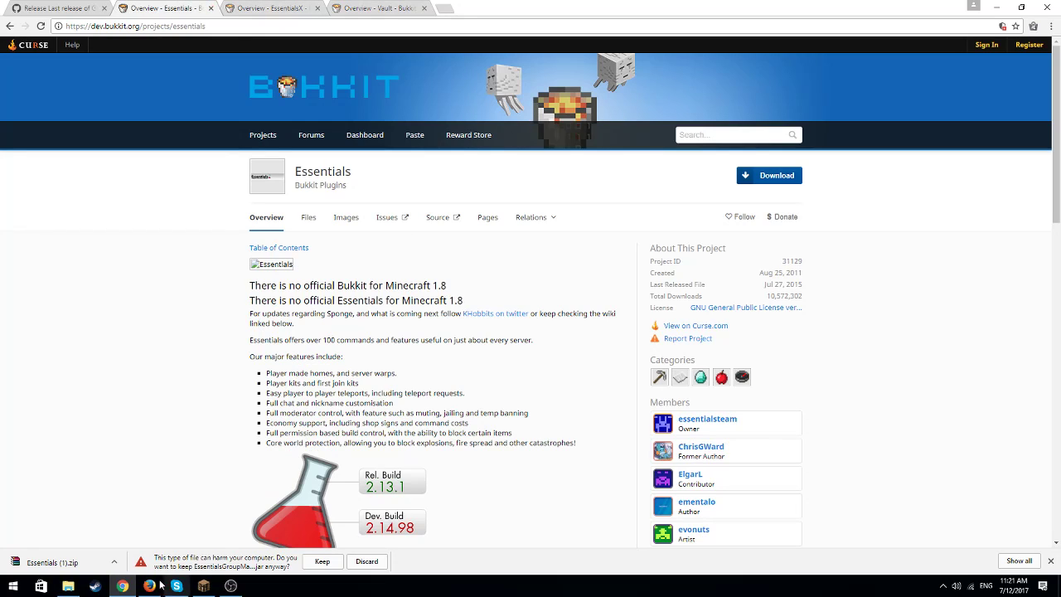
click(71, 564)
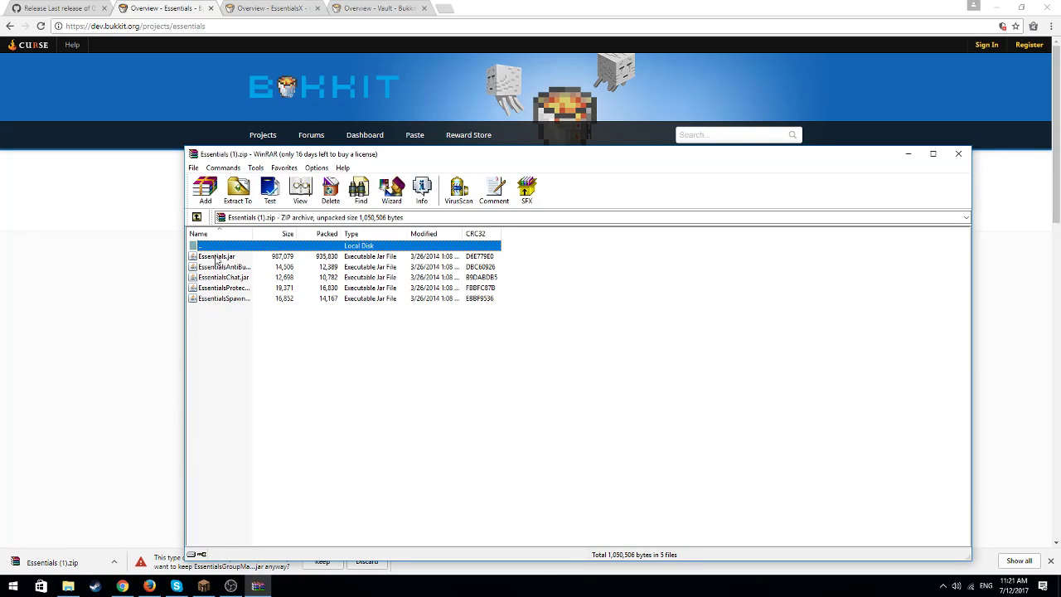
click(224, 277)
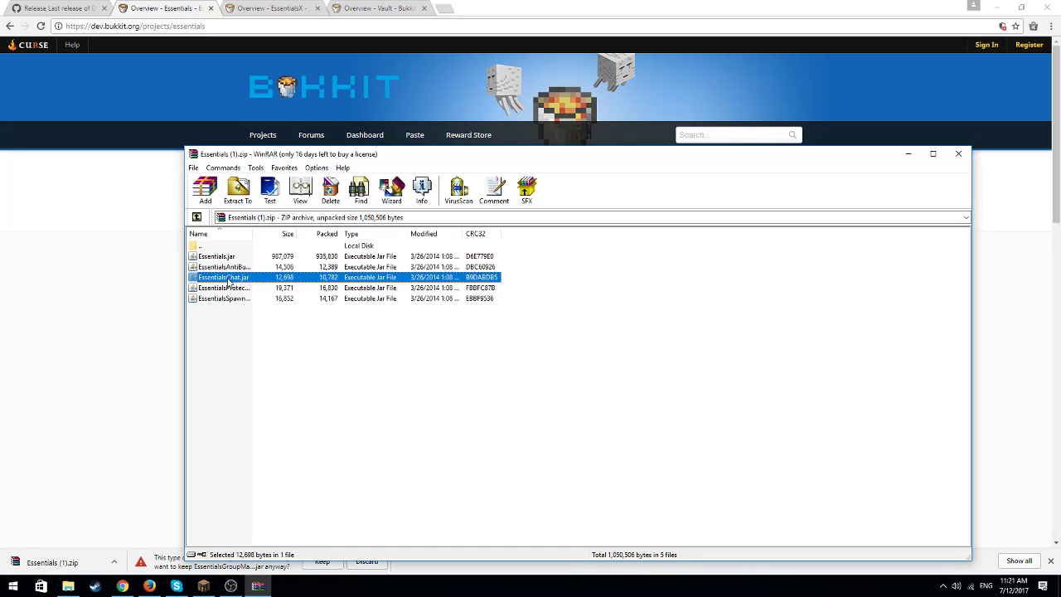
drag(418, 159, 413, 121)
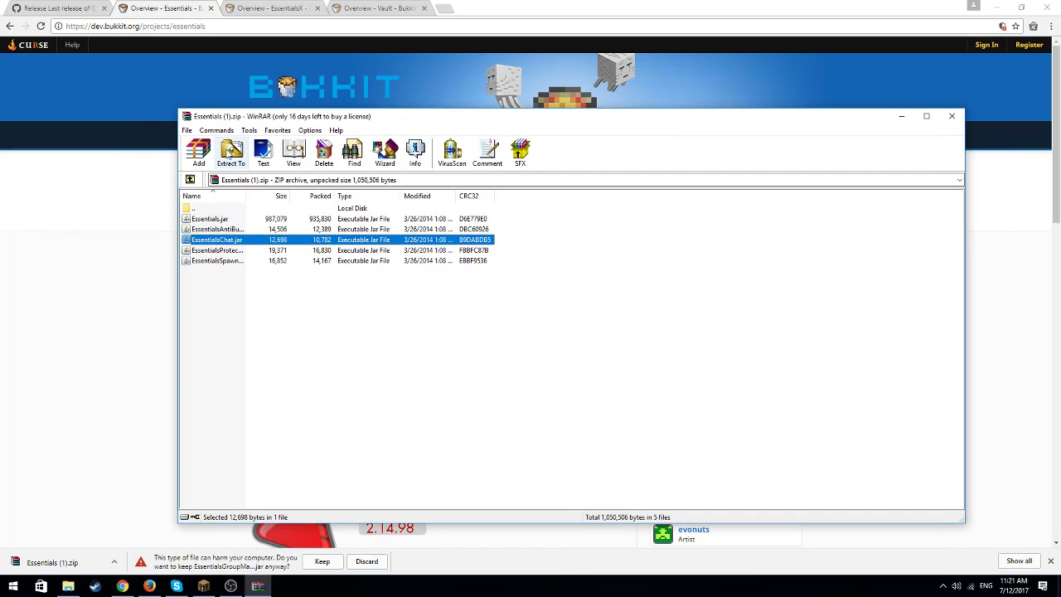
click(230, 153)
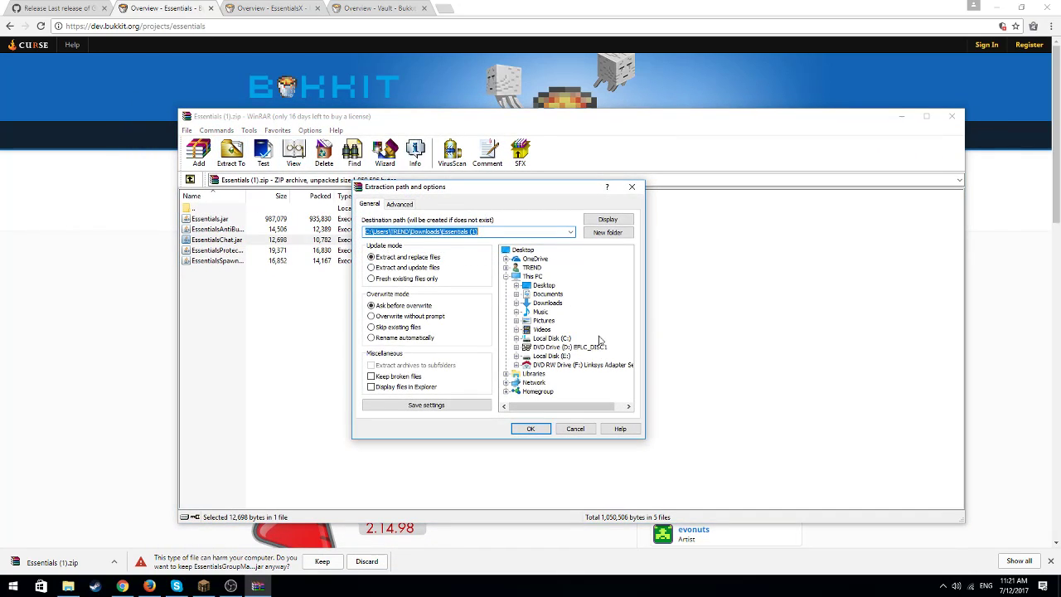
click(546, 303)
click(534, 429)
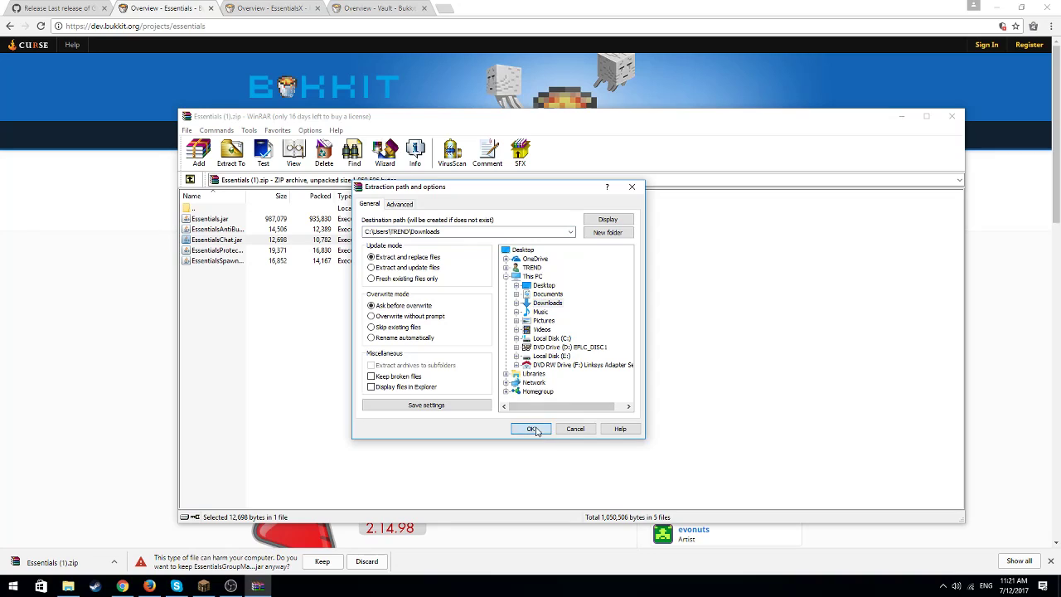
click(901, 117)
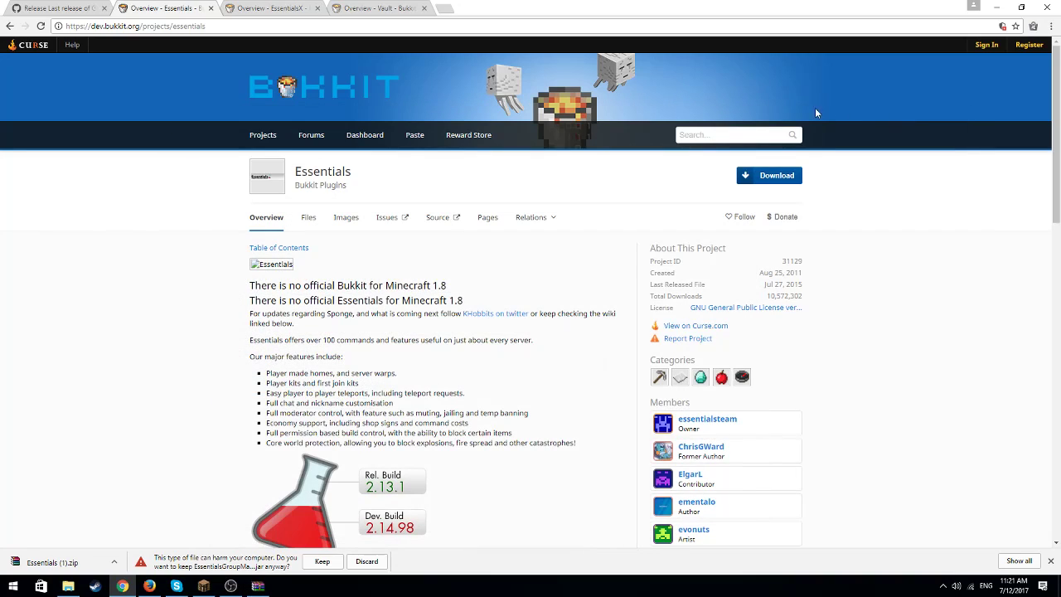
Download EssentialsX-2.0.1.jar from the EssentialsX Bukkit page and keep the file
click(259, 10)
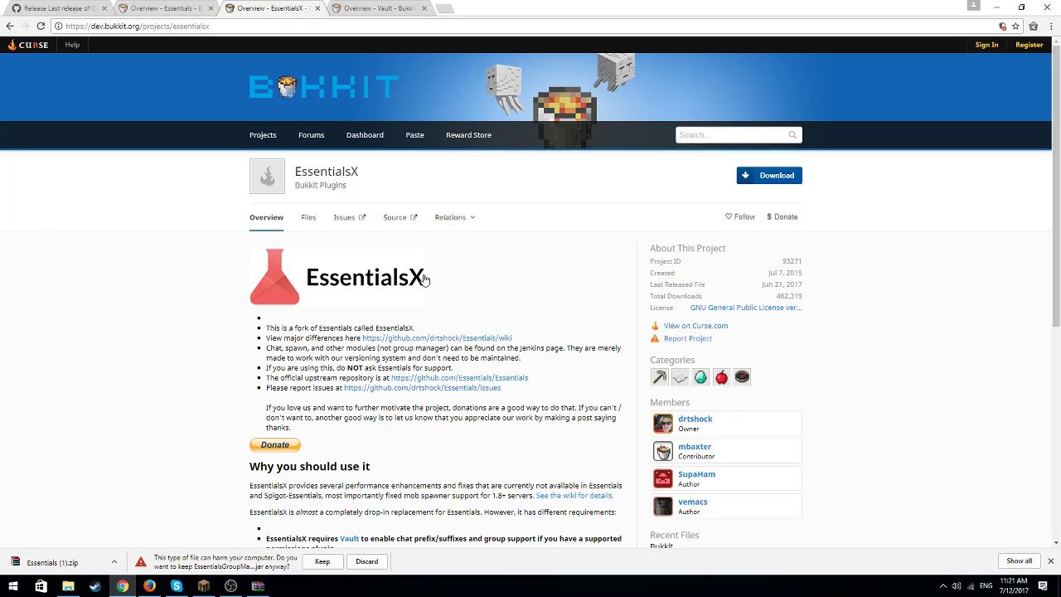
click(763, 179)
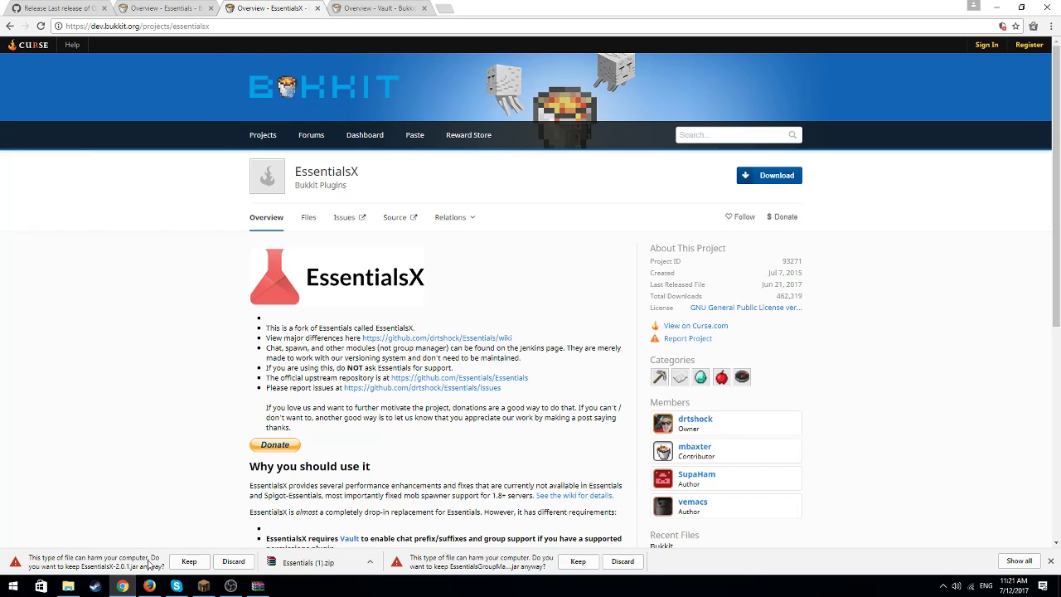
click(189, 560)
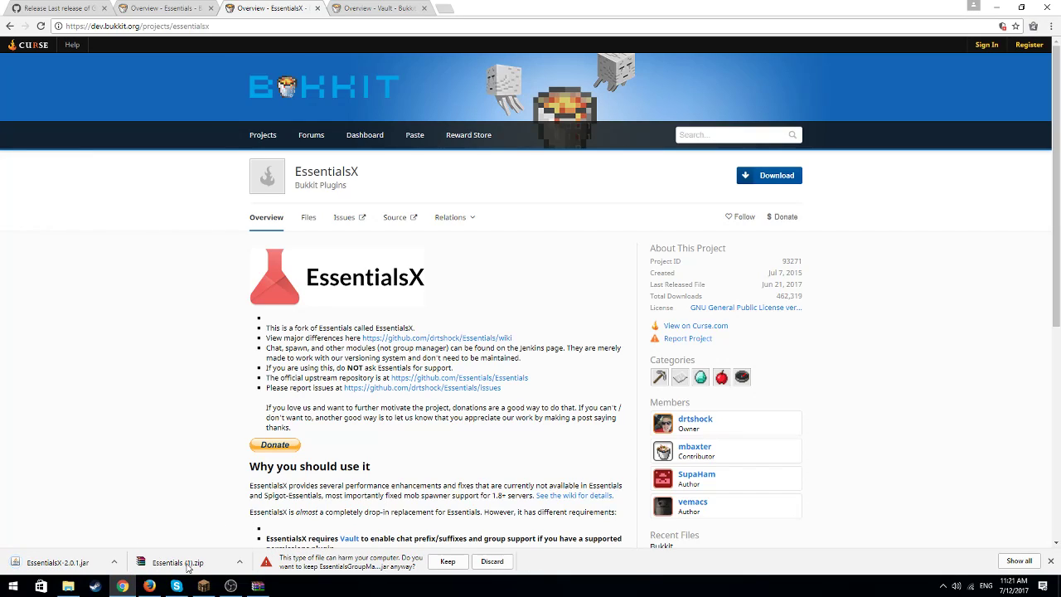
click(162, 10)
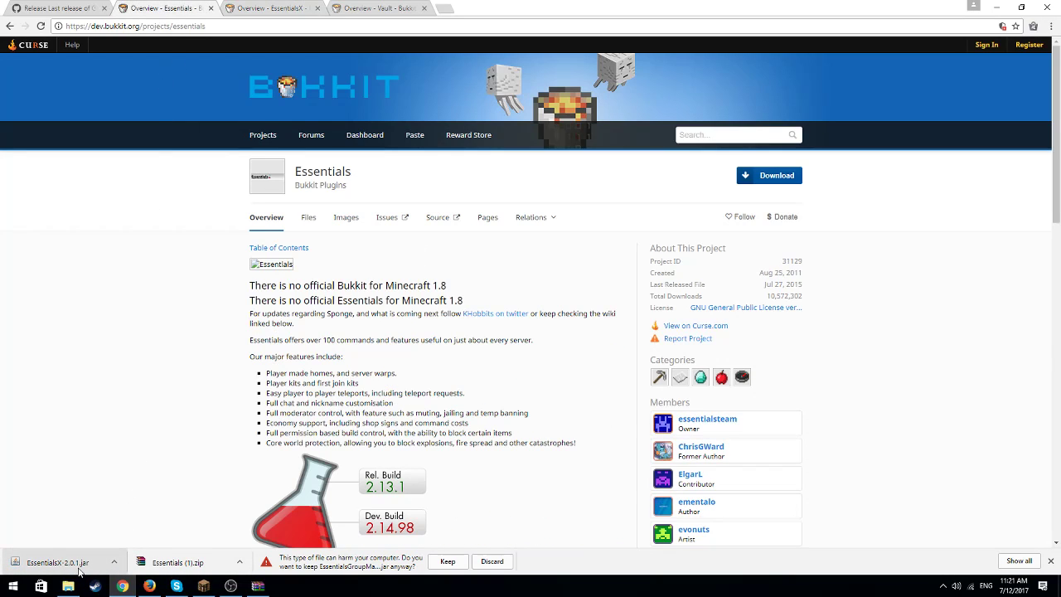
click(92, 7)
click(155, 6)
click(254, 6)
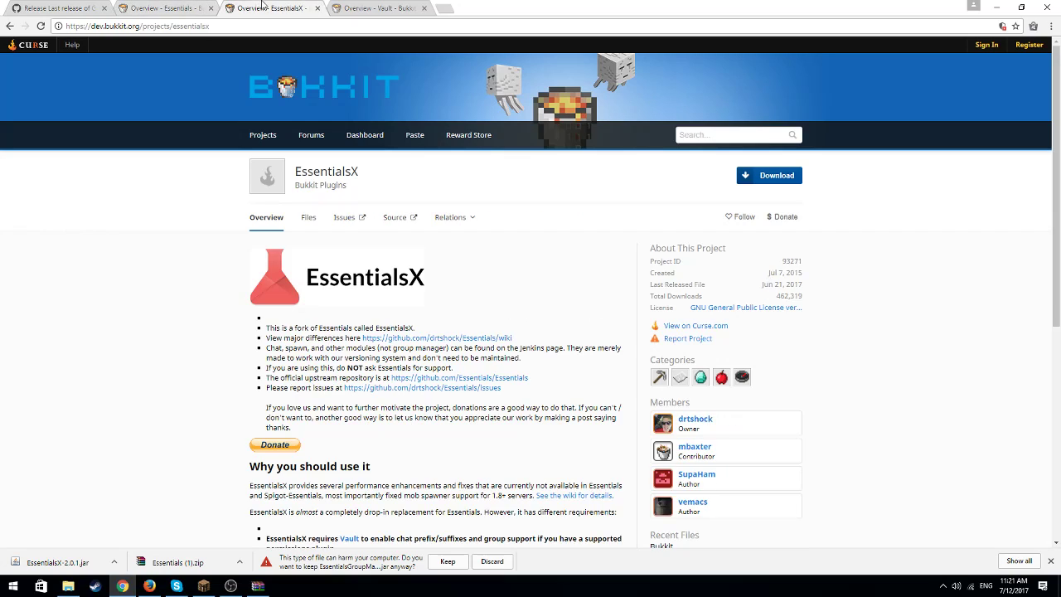
Download Vault.jar from the Vault Bukkit page and keep the file
click(350, 6)
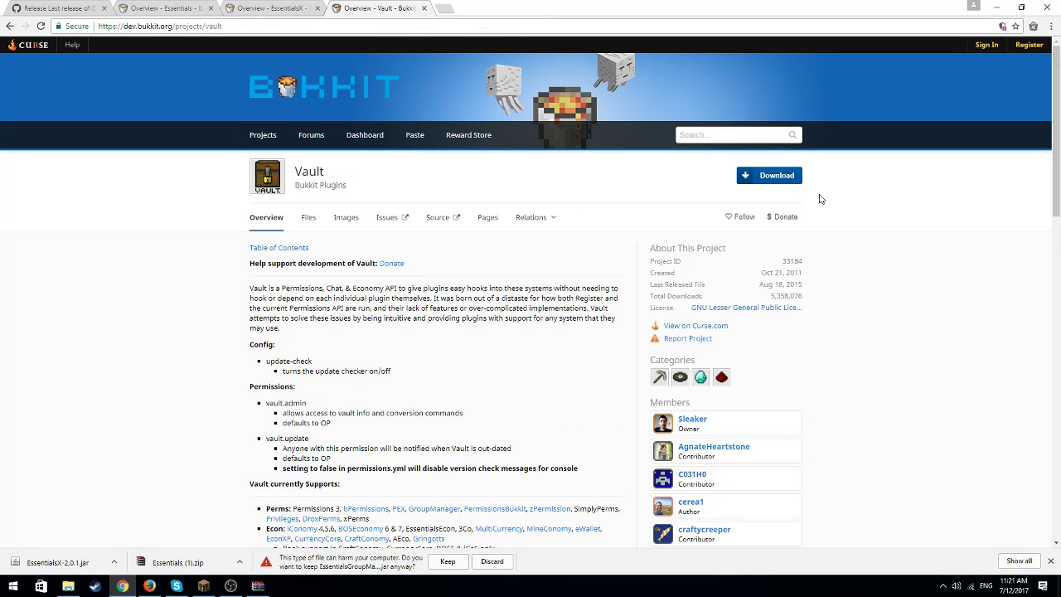
click(777, 179)
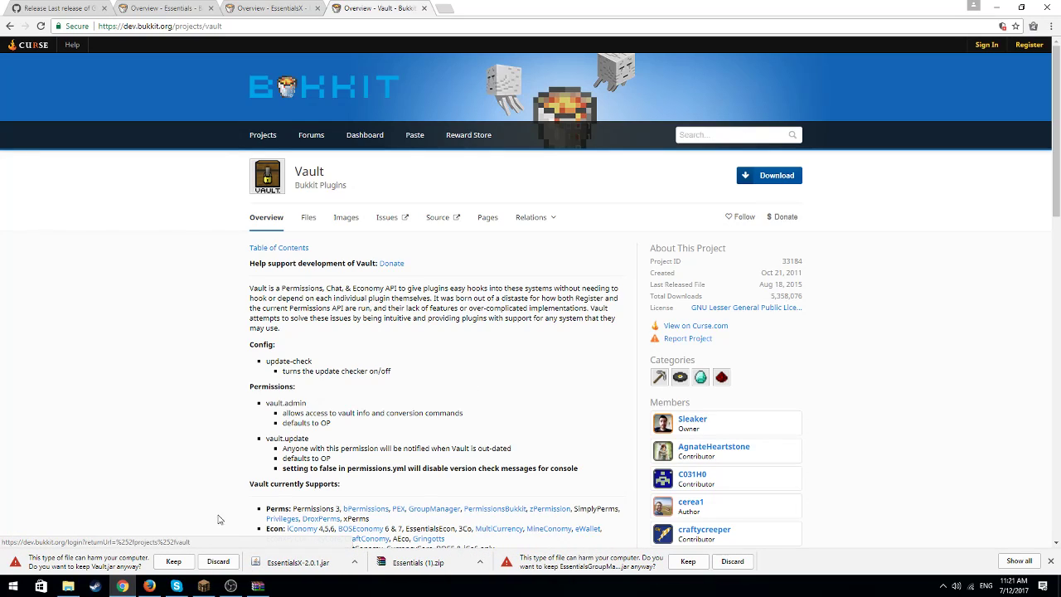
click(173, 562)
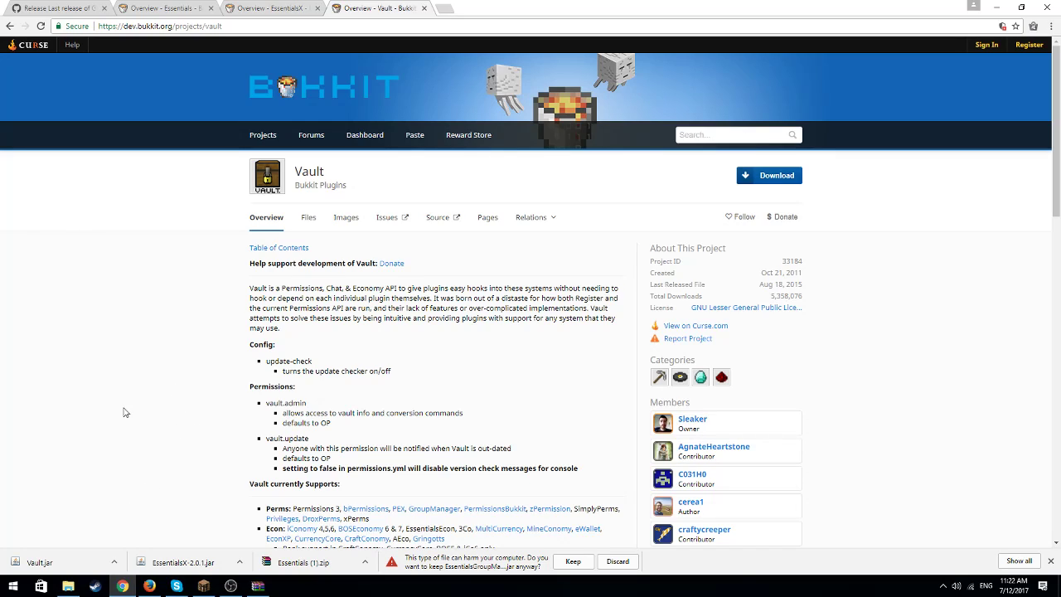
Switch to Firefox and open the server's plugins folder in the Server.pro file manager
click(149, 585)
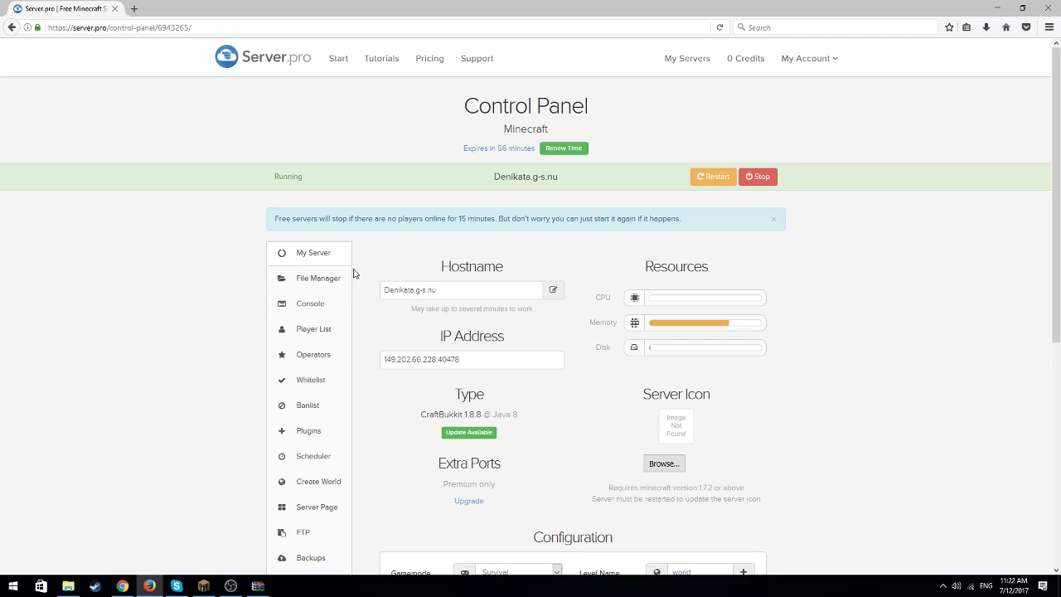
click(332, 285)
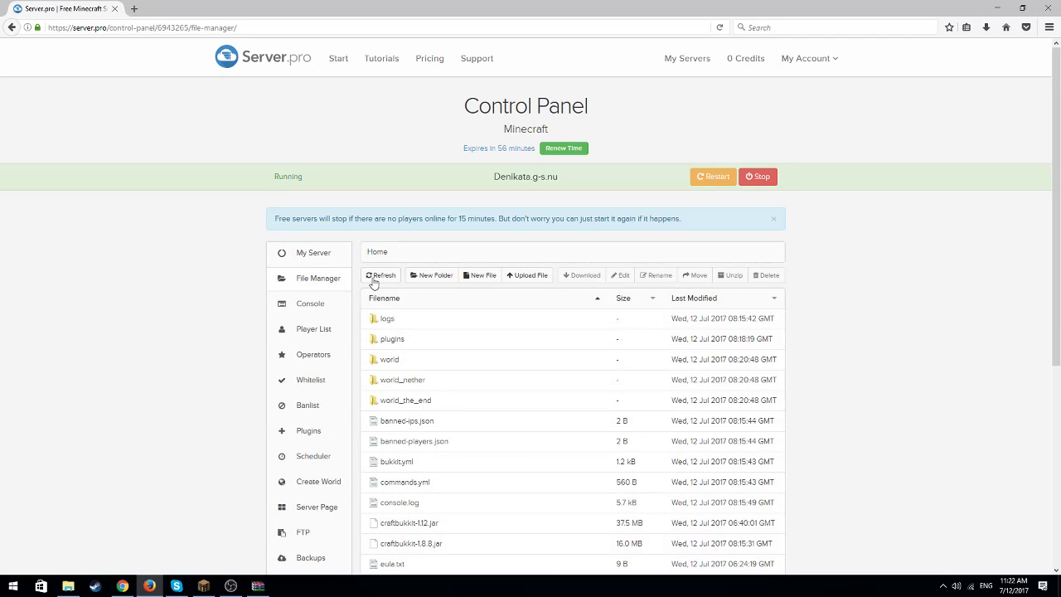
click(393, 338)
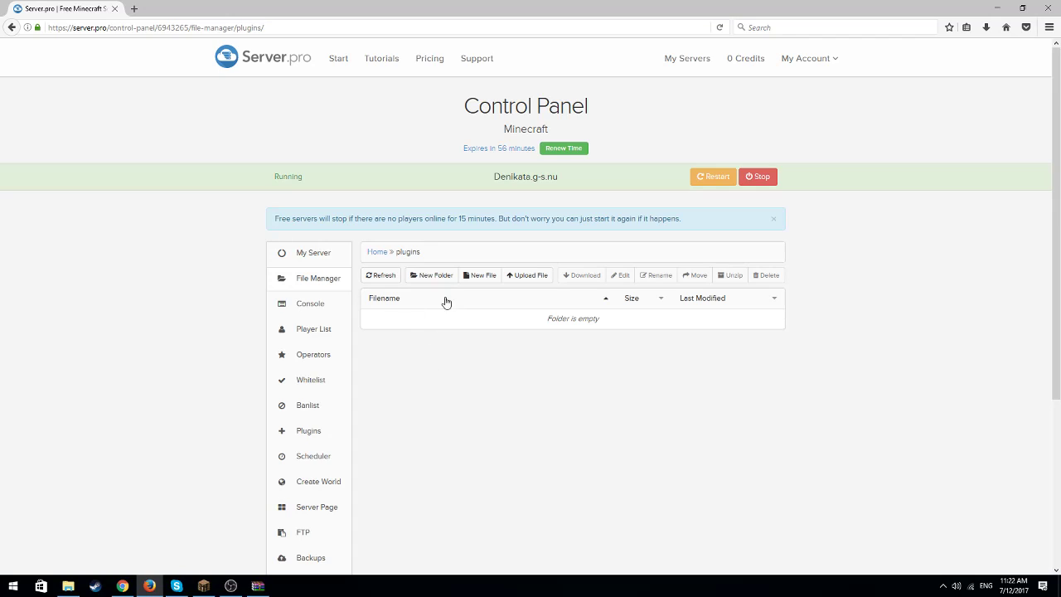
Upload EssentialsChat.jar from the Downloads folder to the server's plugins folder
click(524, 276)
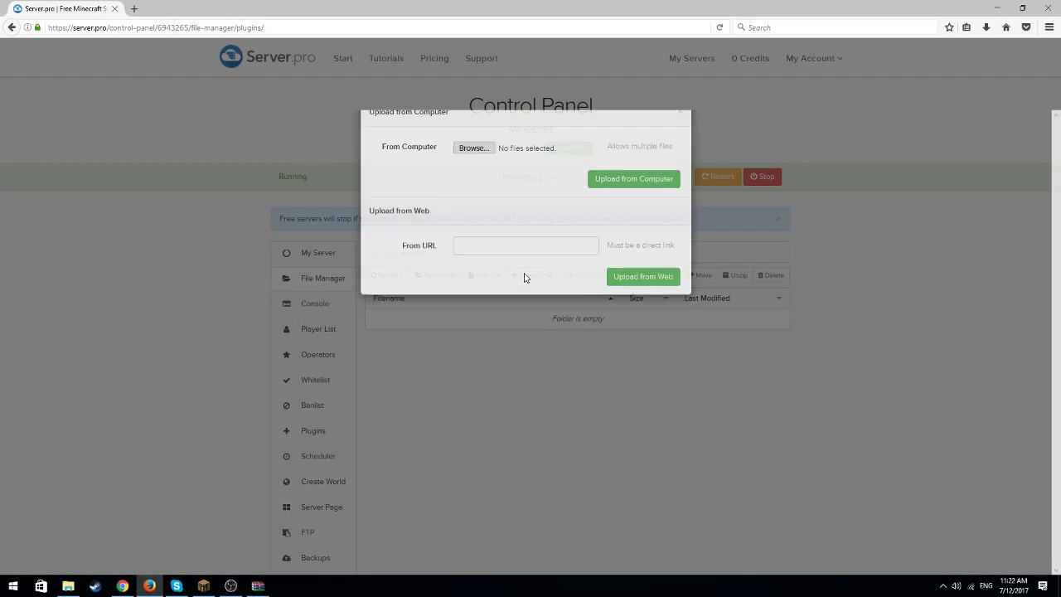
click(478, 181)
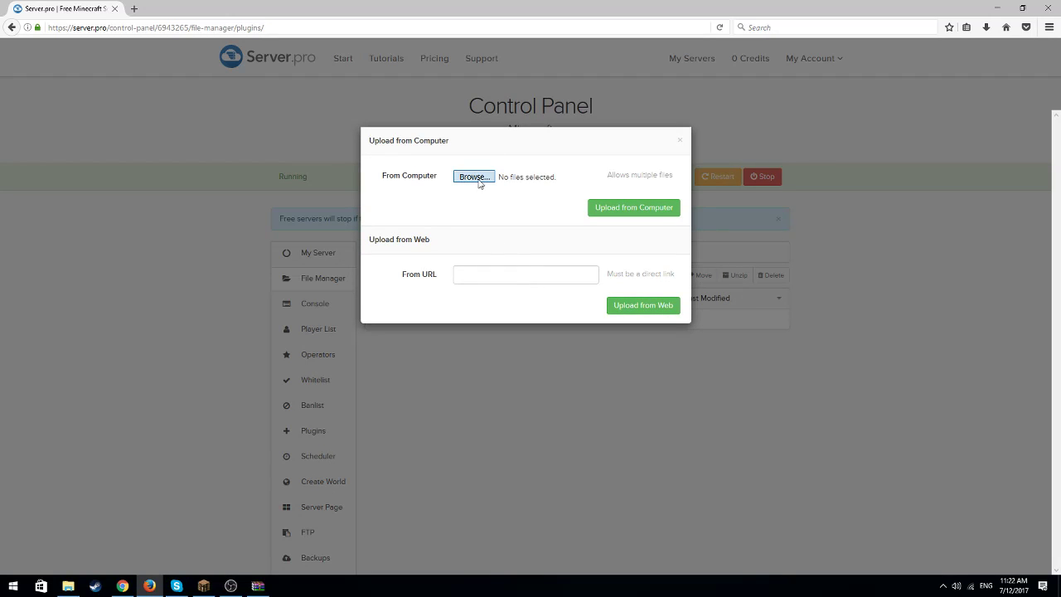
scroll(416, 176, down, 15)
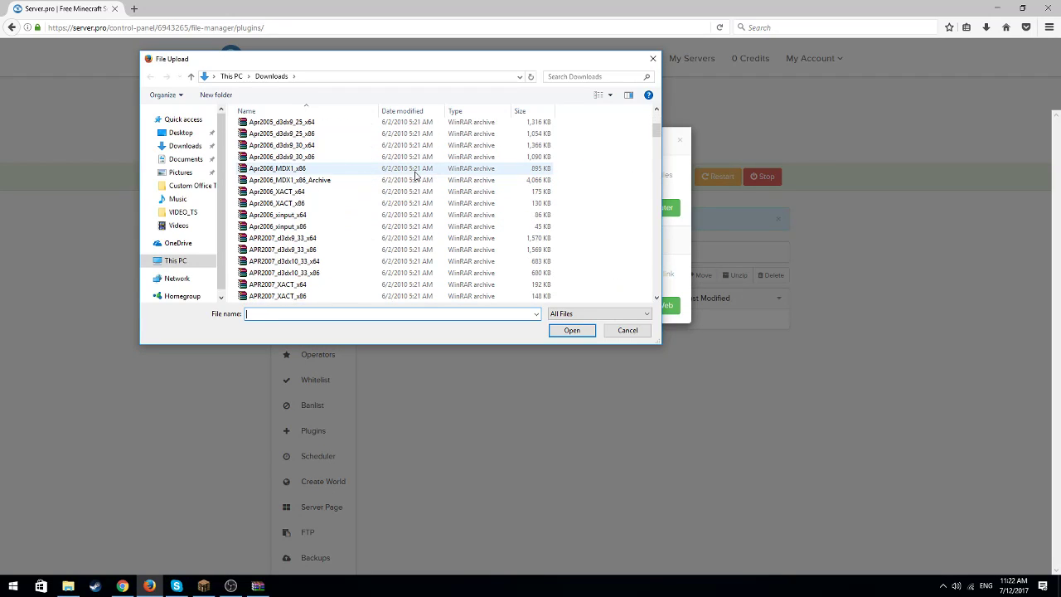
scroll(416, 175, down, 9)
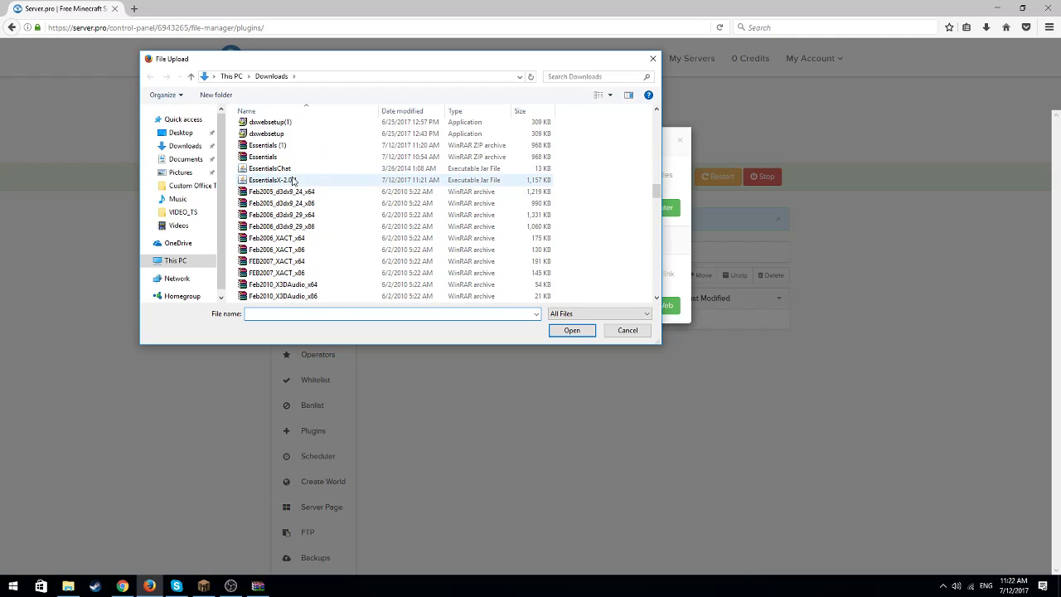
click(282, 168)
click(572, 331)
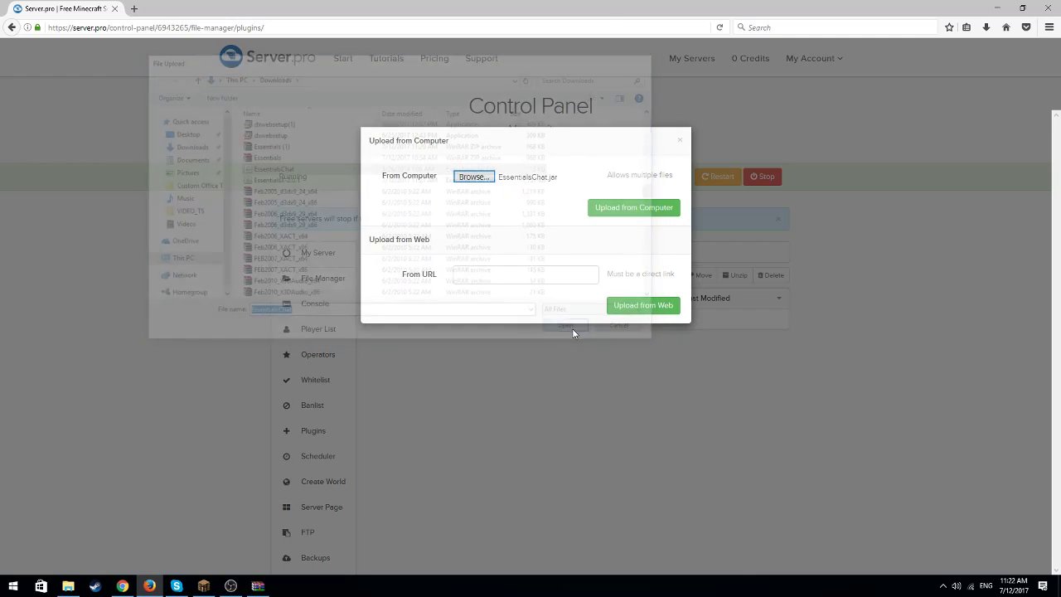
click(634, 208)
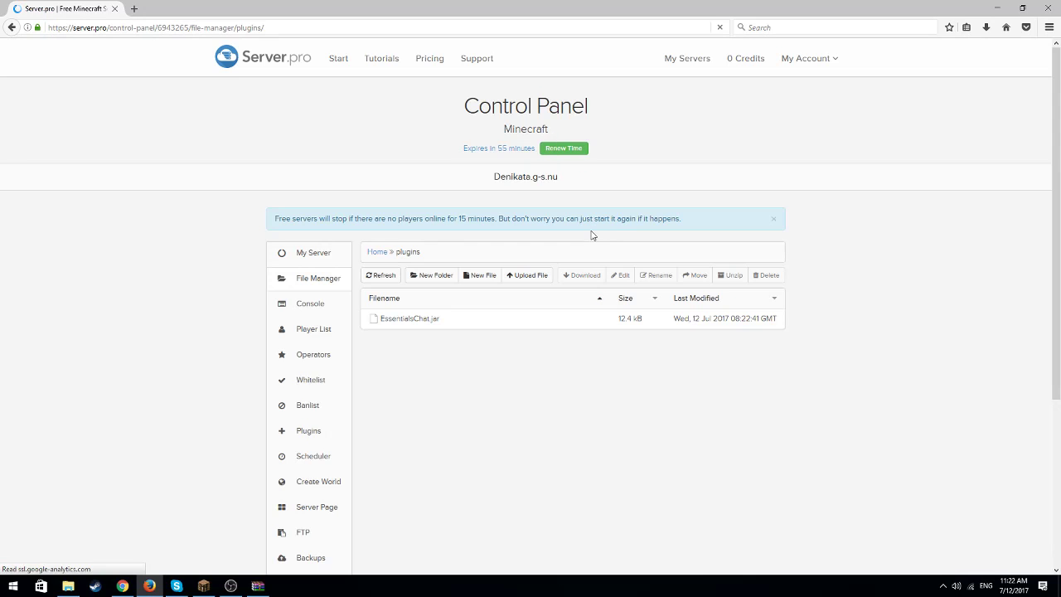
Upload EssentialsX-2.0.1.jar from the Downloads folder to the server's plugins folder
click(534, 278)
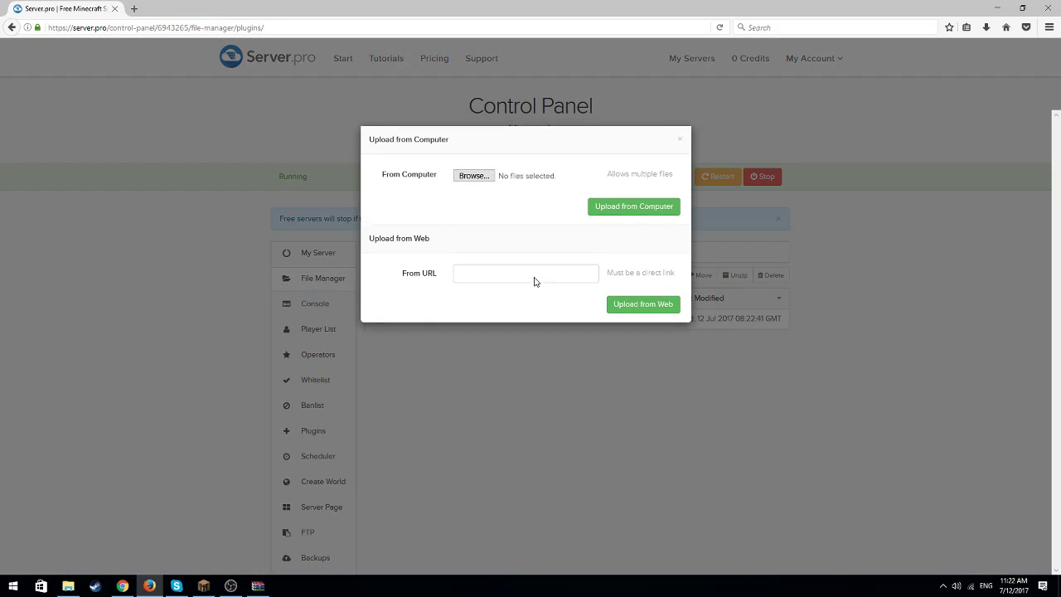
click(473, 177)
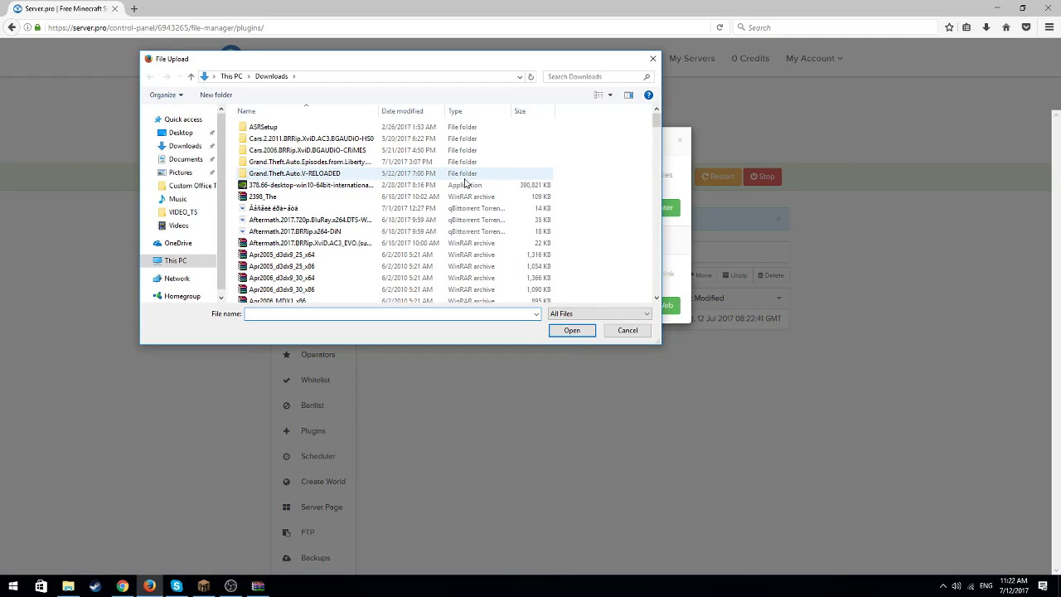
scroll(466, 182, down, 10)
scroll(466, 203, down, 4)
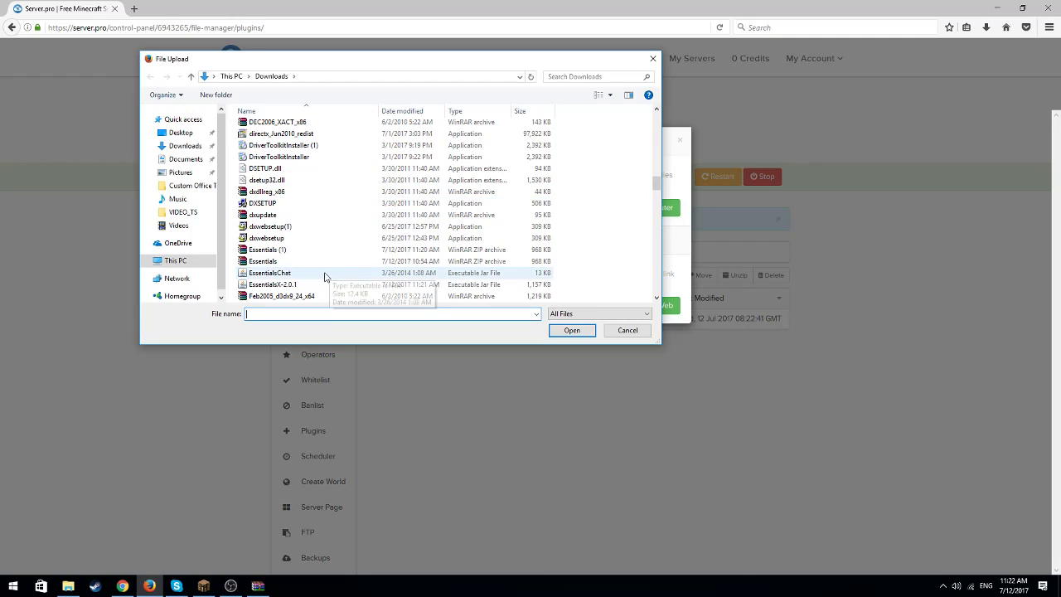
click(320, 285)
click(572, 330)
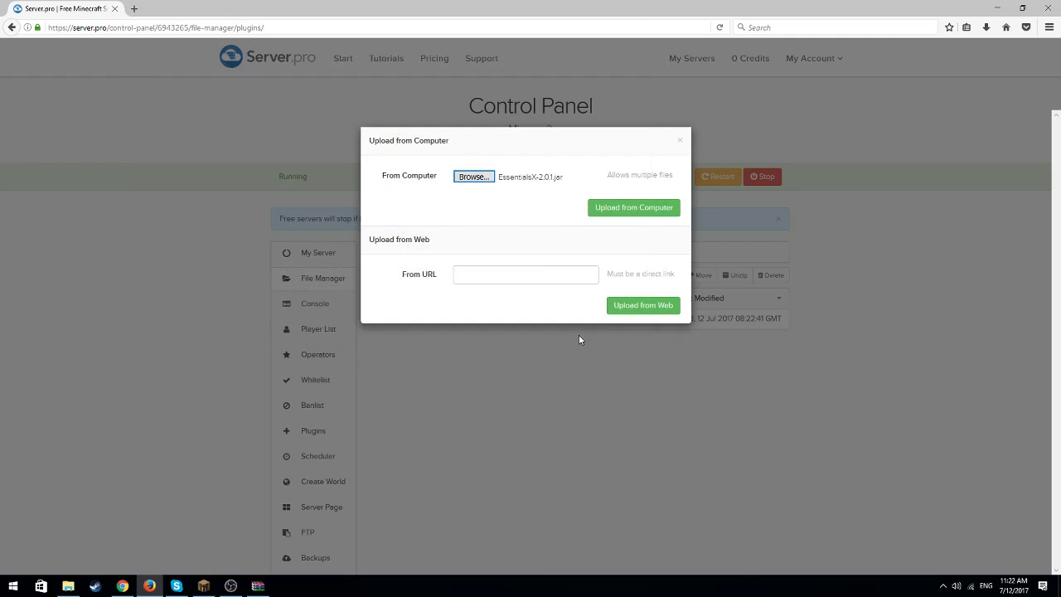
click(627, 209)
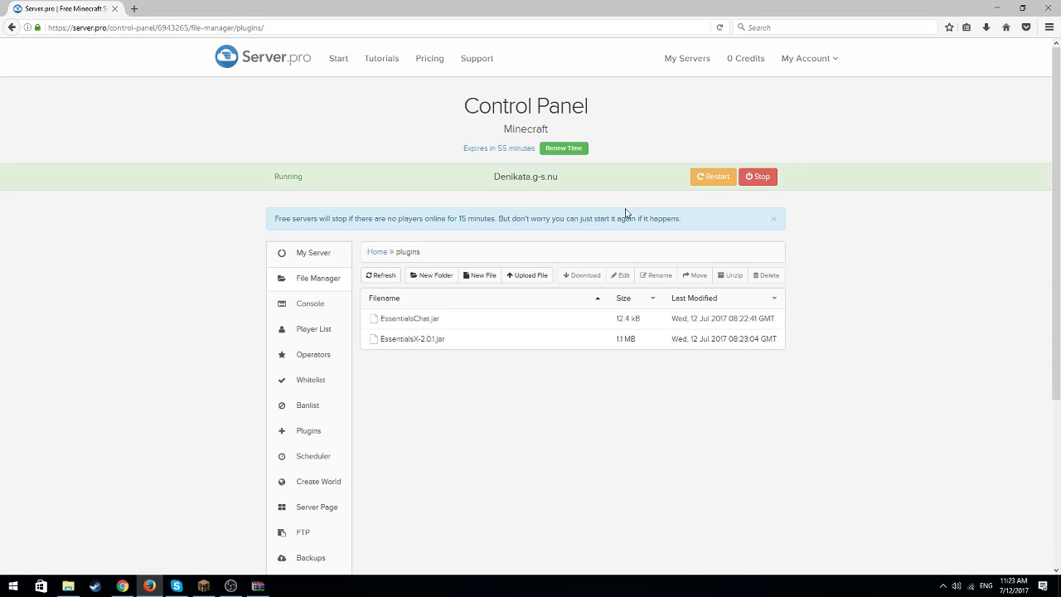
Upload Vault.jar from the Downloads folder to the server's plugins folder
click(534, 278)
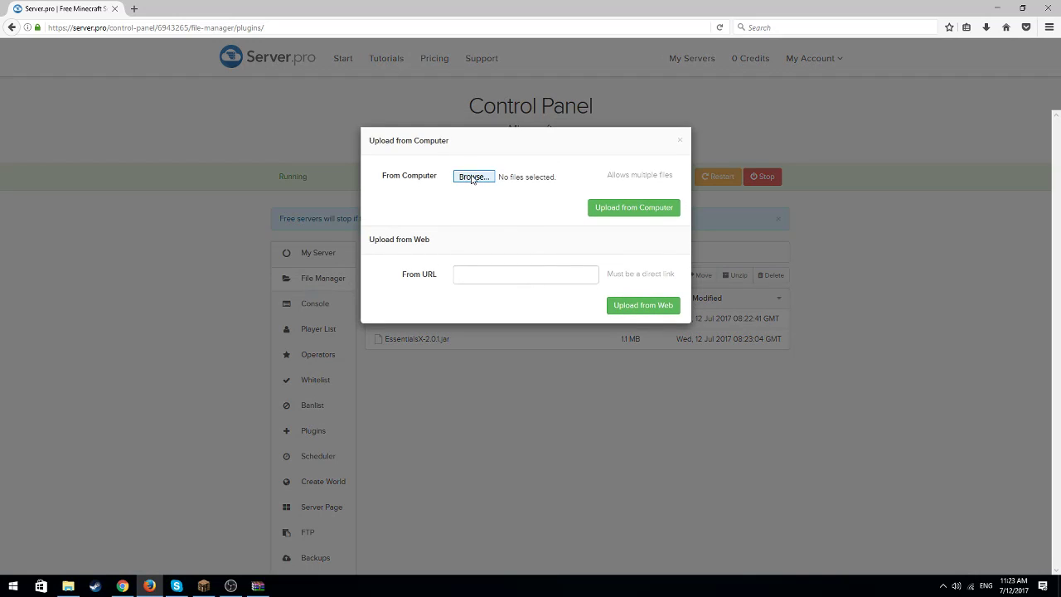
click(471, 178)
scroll(469, 174, down, 10)
scroll(455, 227, down, 8)
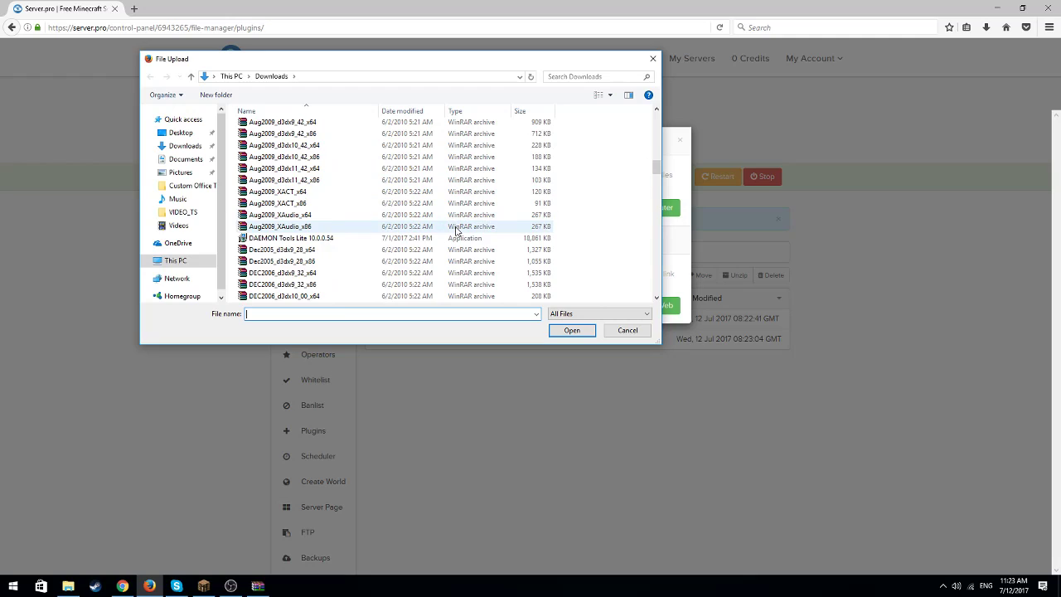
scroll(455, 241, down, 10)
scroll(454, 274, down, 10)
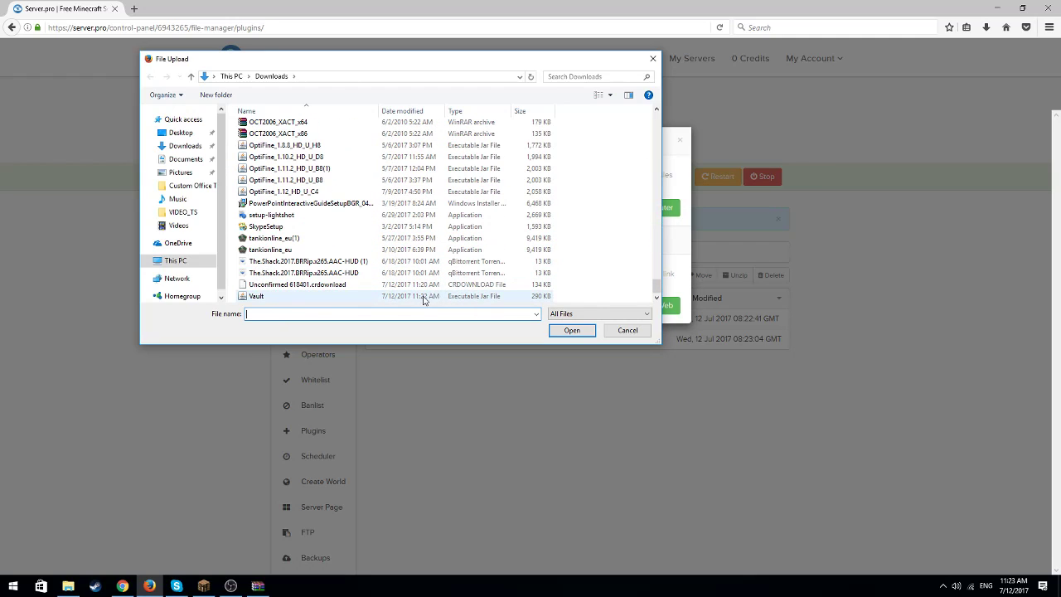
click(425, 297)
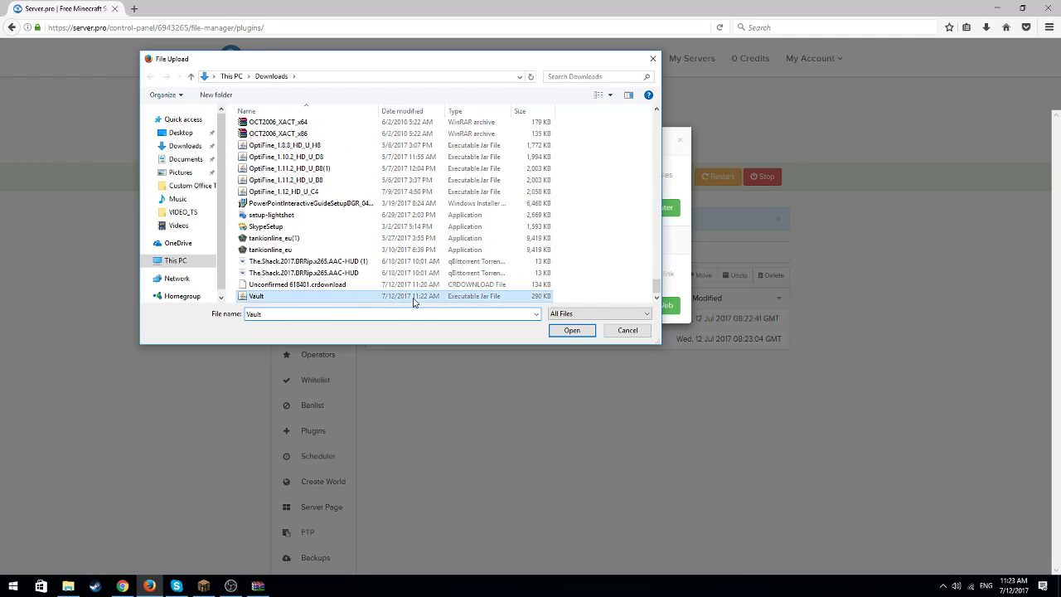
click(576, 333)
click(623, 217)
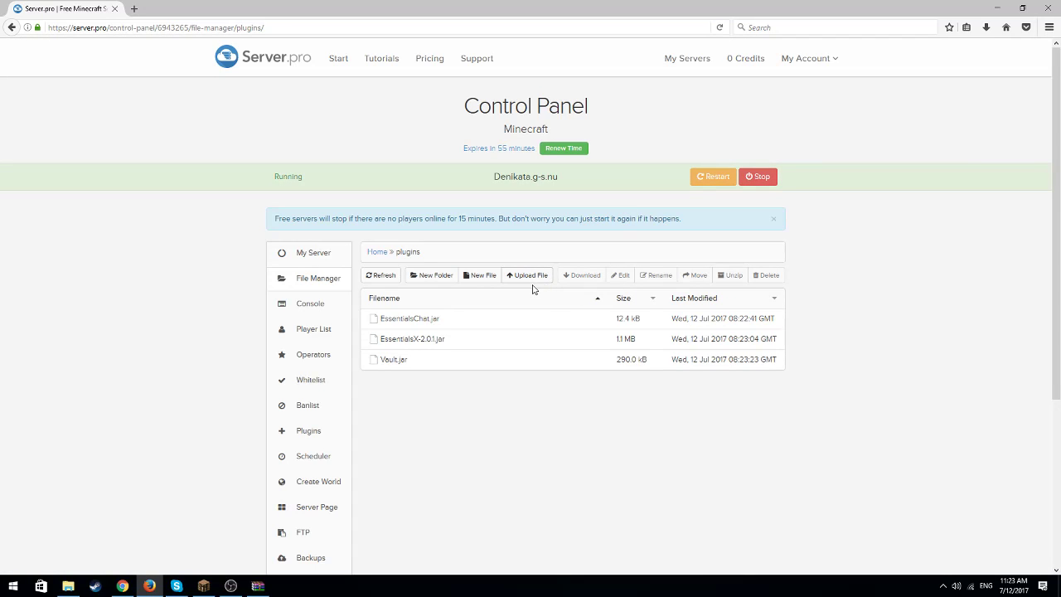
Start another file upload and look for the Group Manager file in Downloads, searching for GROUP
click(533, 281)
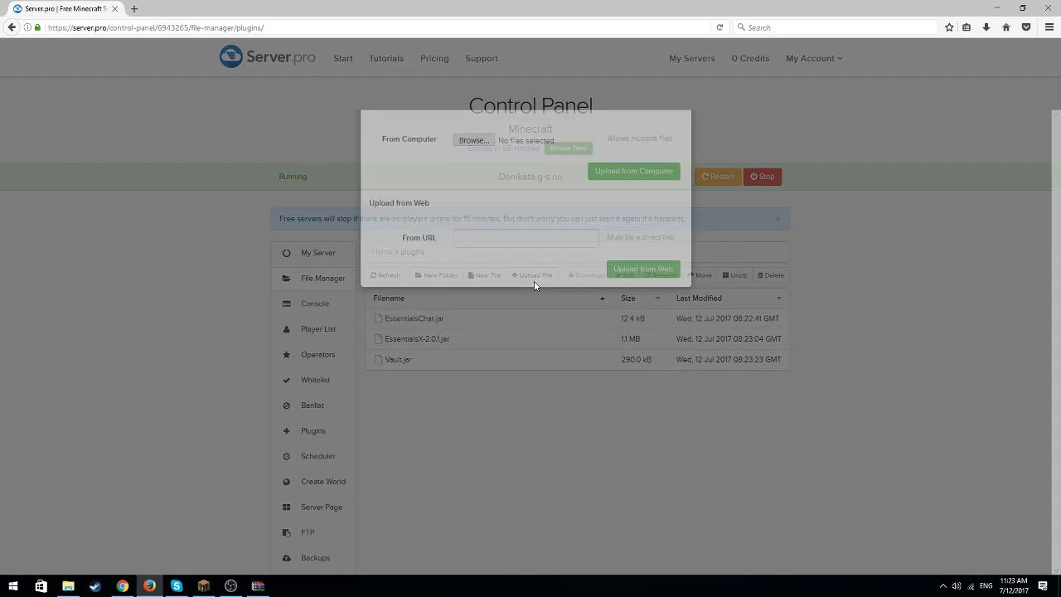
click(474, 176)
scroll(483, 204, down, 10)
scroll(483, 204, down, 10)
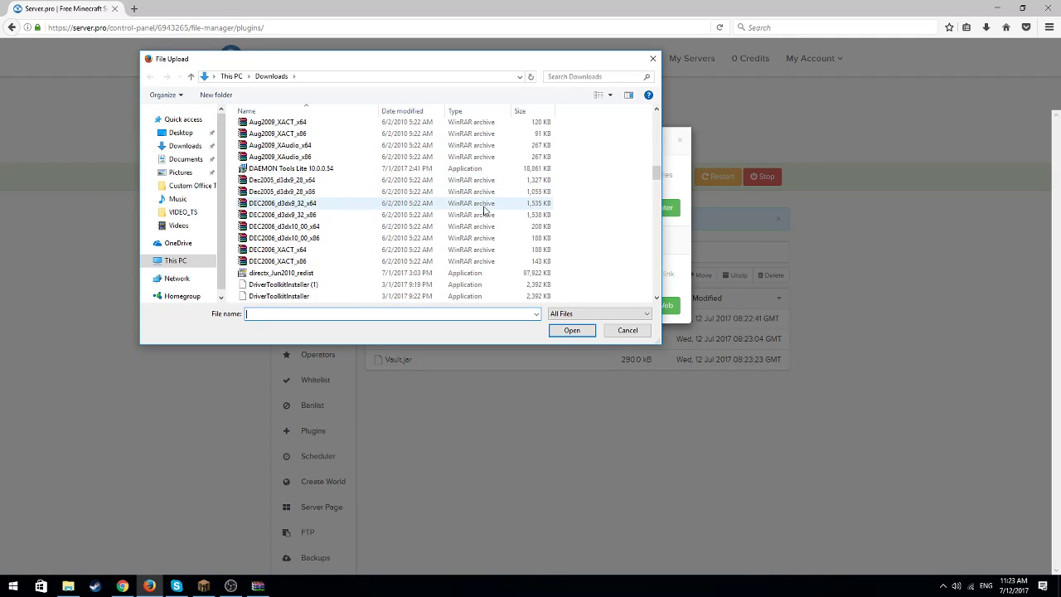
scroll(478, 230, down, 10)
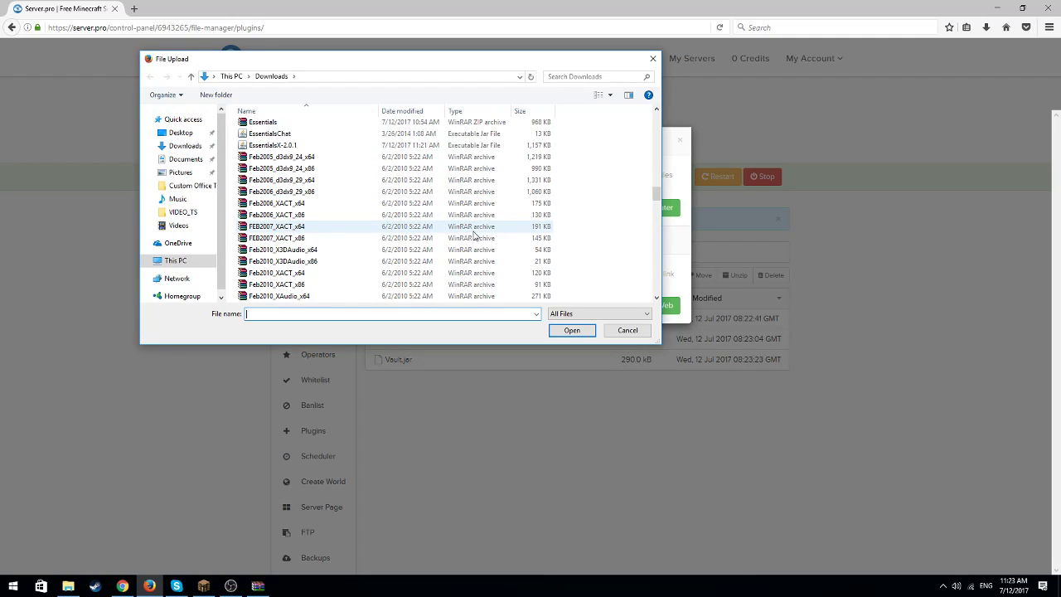
scroll(474, 238, down, 15)
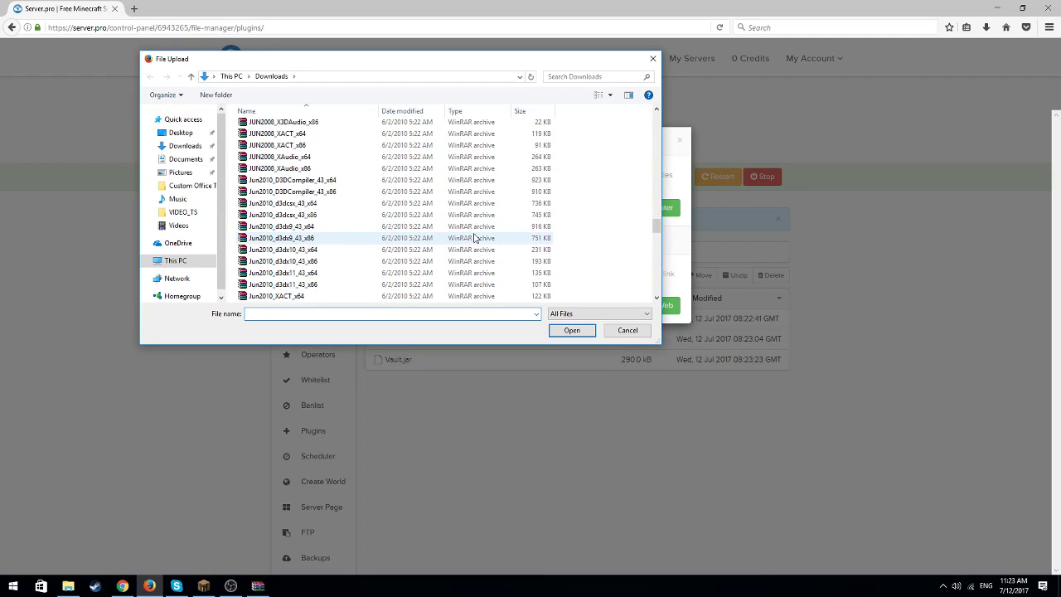
click(565, 77)
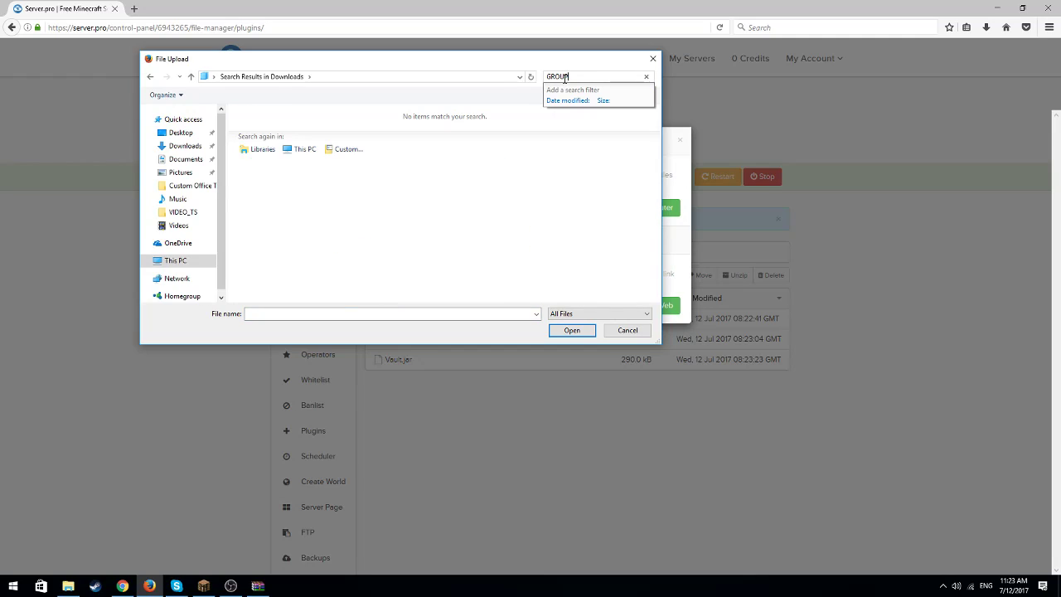
key(BackSpace)
key(BackSpace)
key(BackSpace)
key(BackSpace)
key(BackSpace)
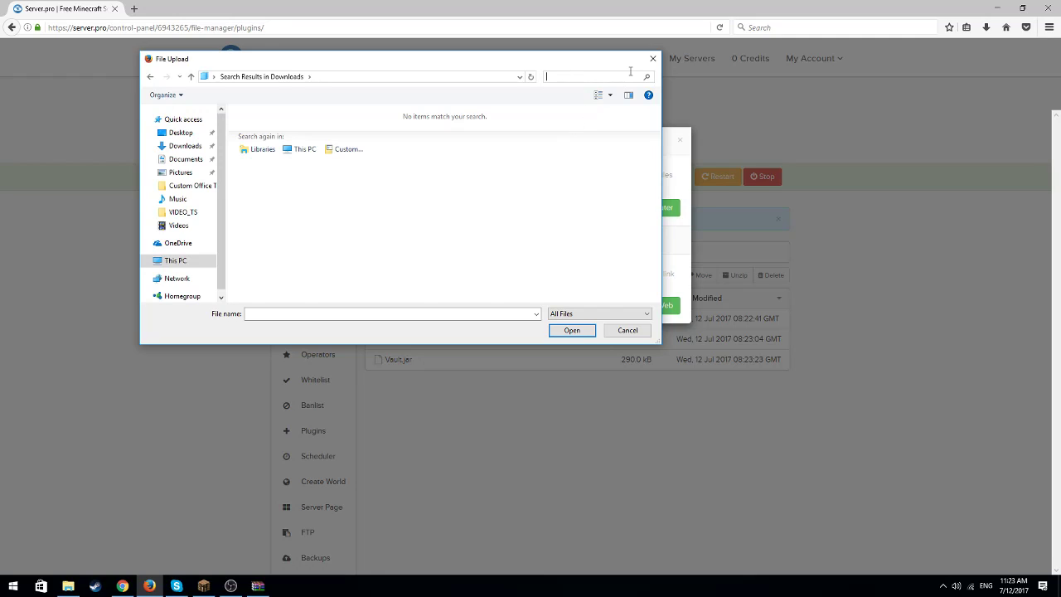
Switch to Chrome, keep the pending EssentialsGroupManager.jar download, and return to the upload in Firefox
click(123, 585)
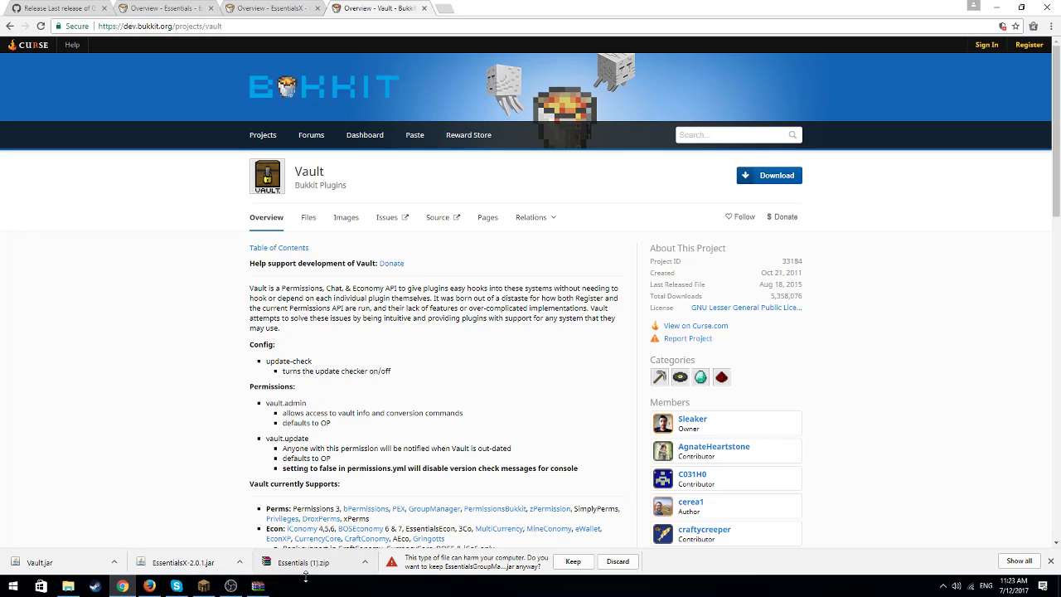
click(575, 562)
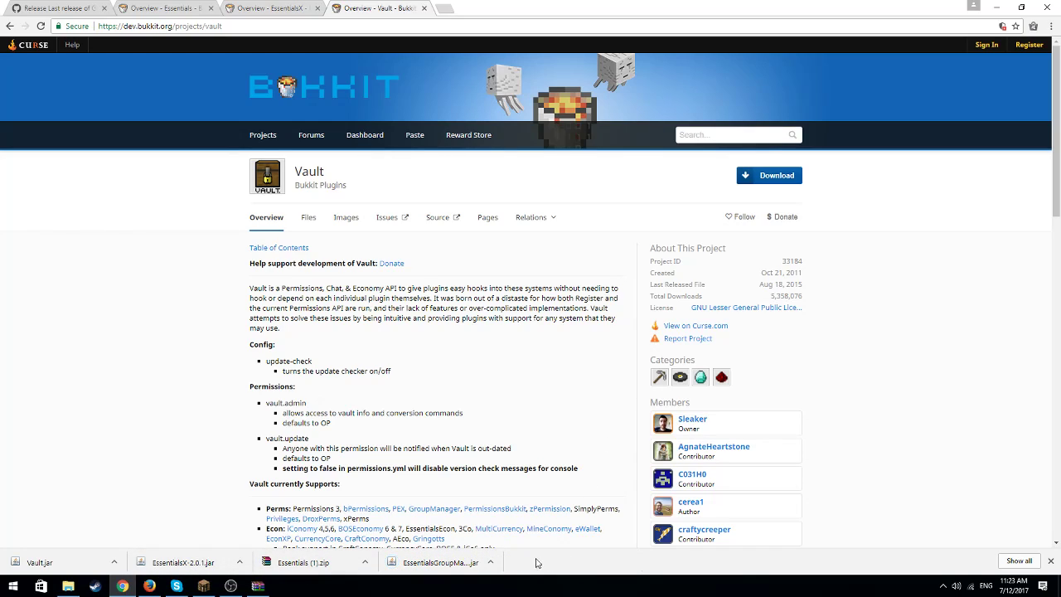
click(424, 561)
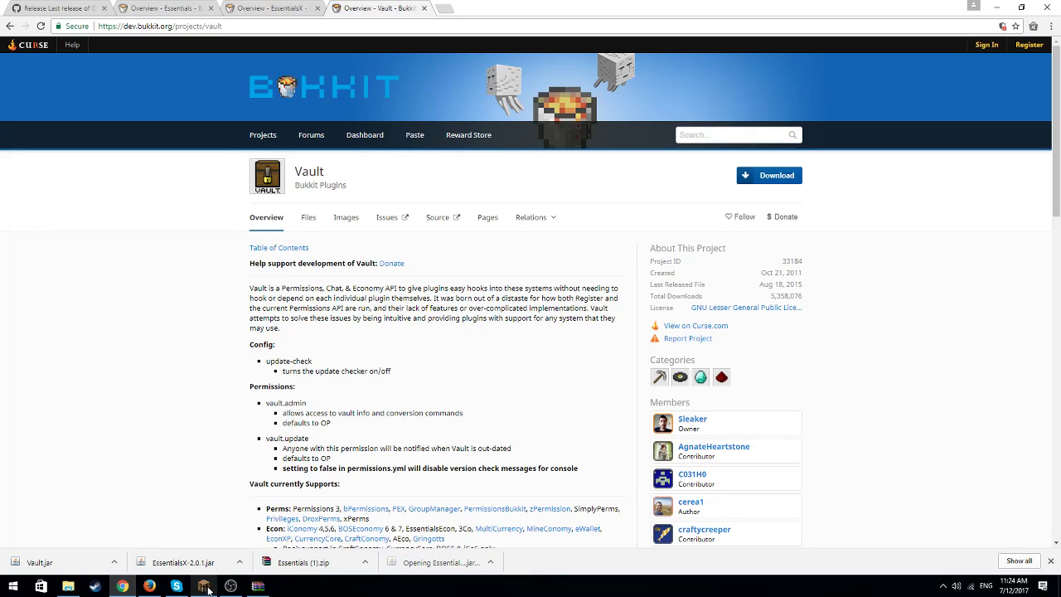
mouse_move(150, 586)
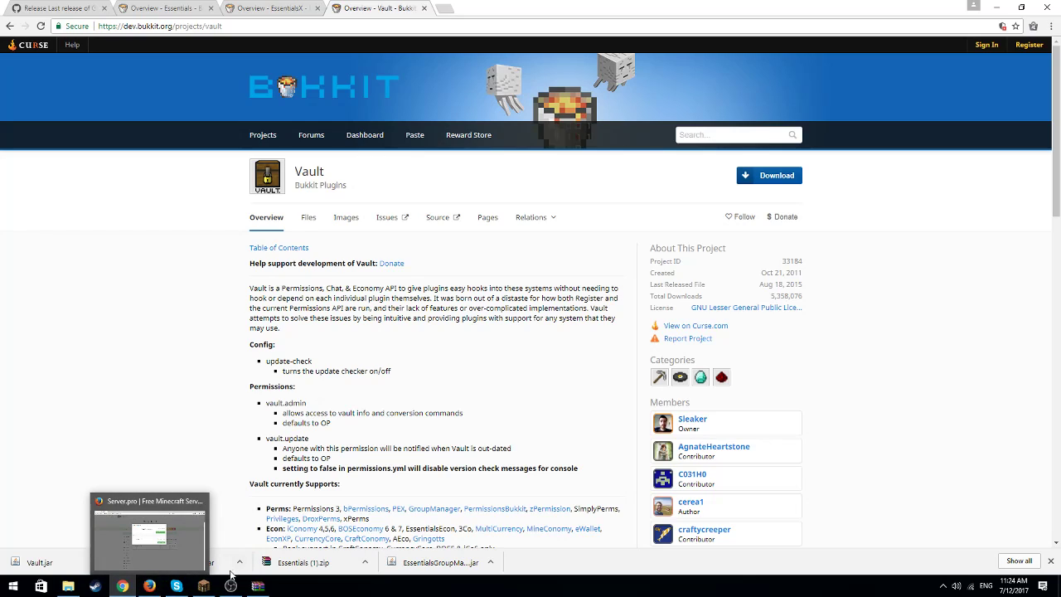
click(150, 587)
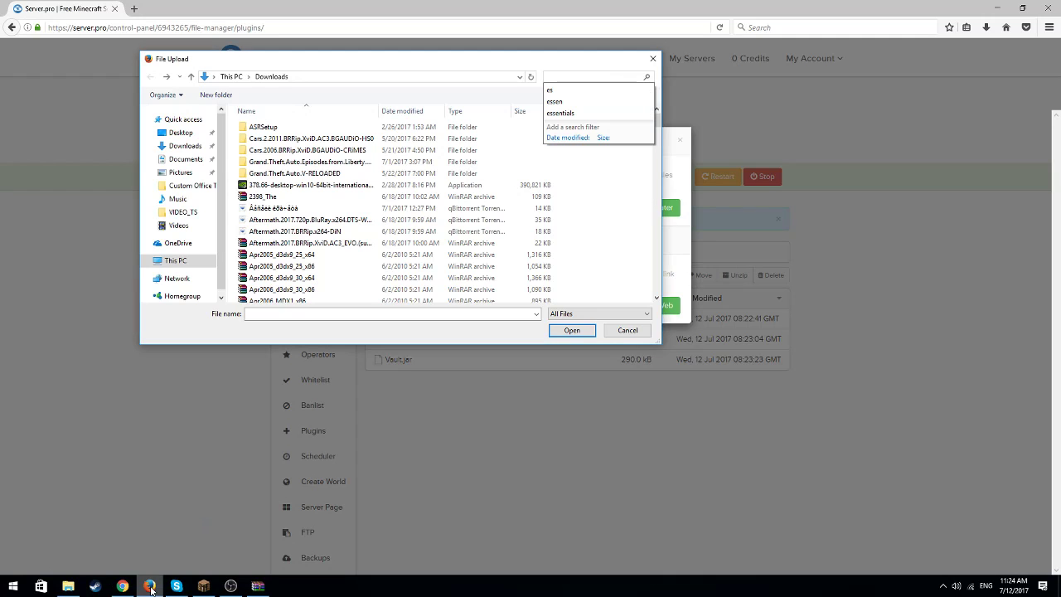
click(299, 313)
click(561, 75)
text(gro)
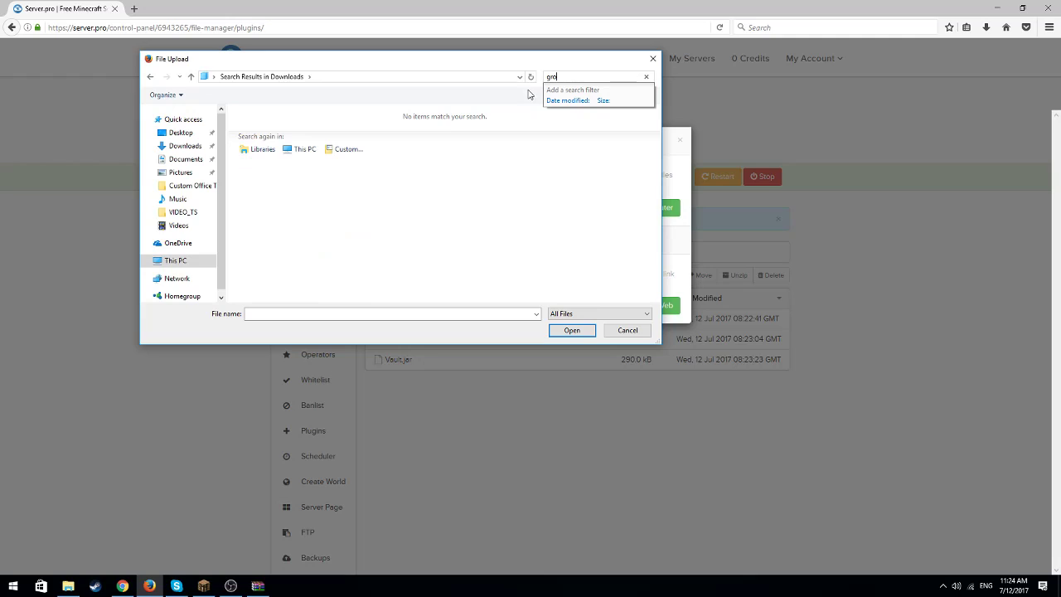
key(BackSpace)
key(BackSpace)
key(BackSpace)
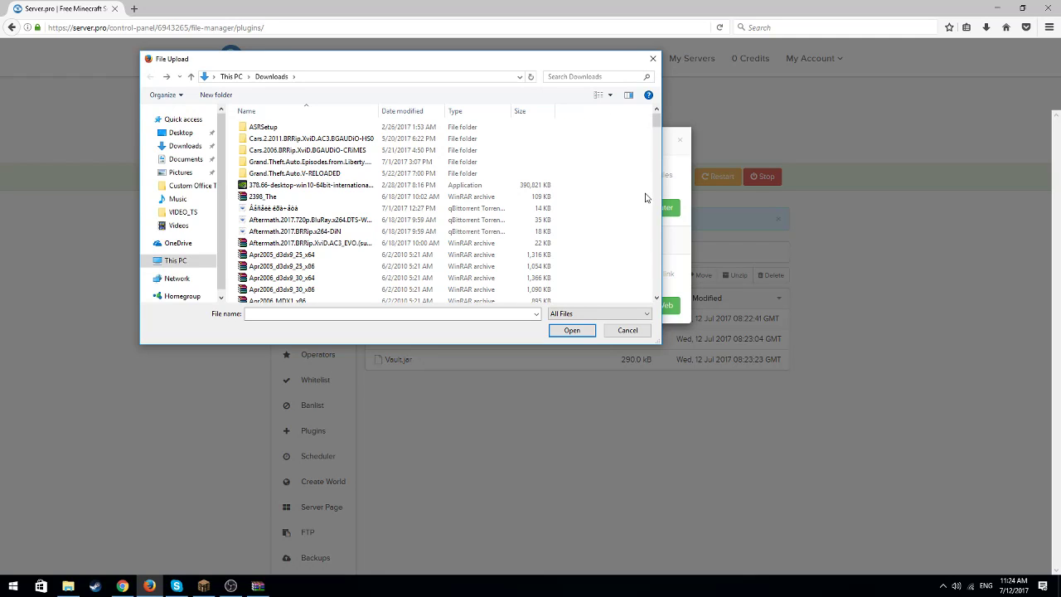
click(653, 60)
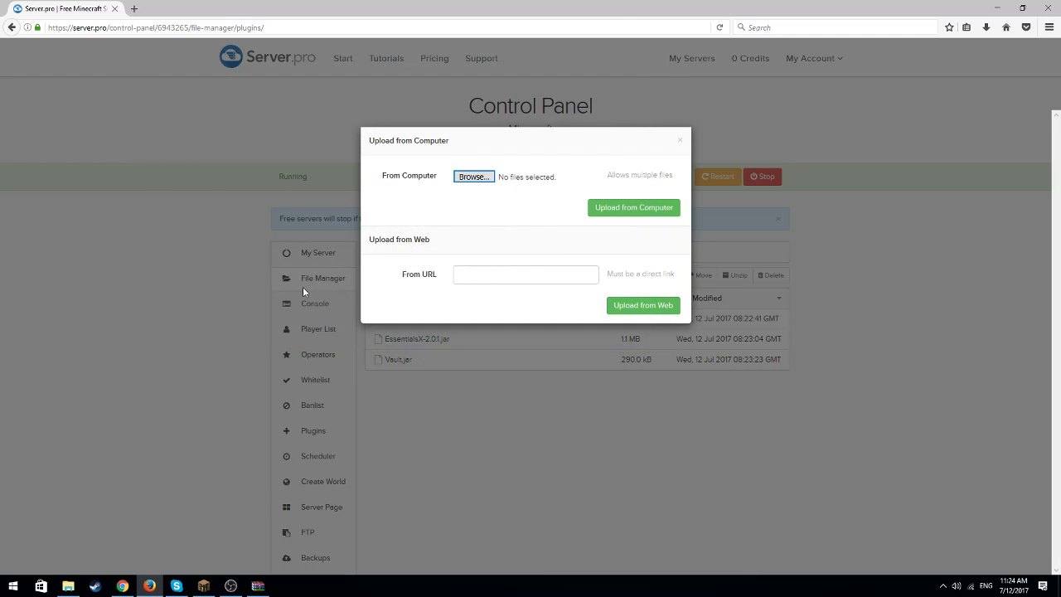
Upload EssentialsGroupManager.jar from the Downloads folder to the server's plugins folder
click(485, 177)
scroll(418, 232, down, 8)
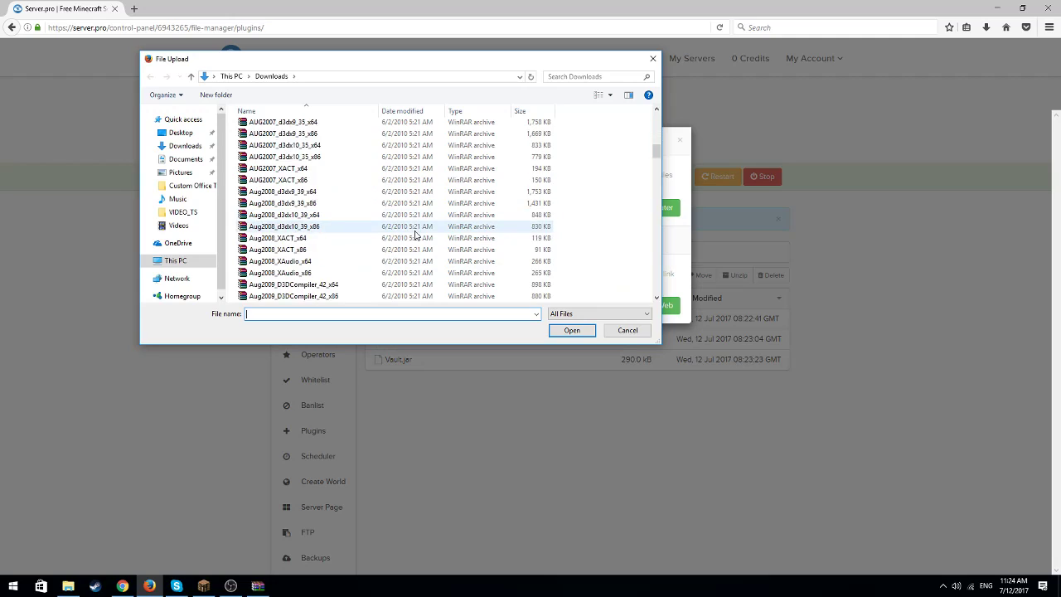
scroll(419, 239, down, 4)
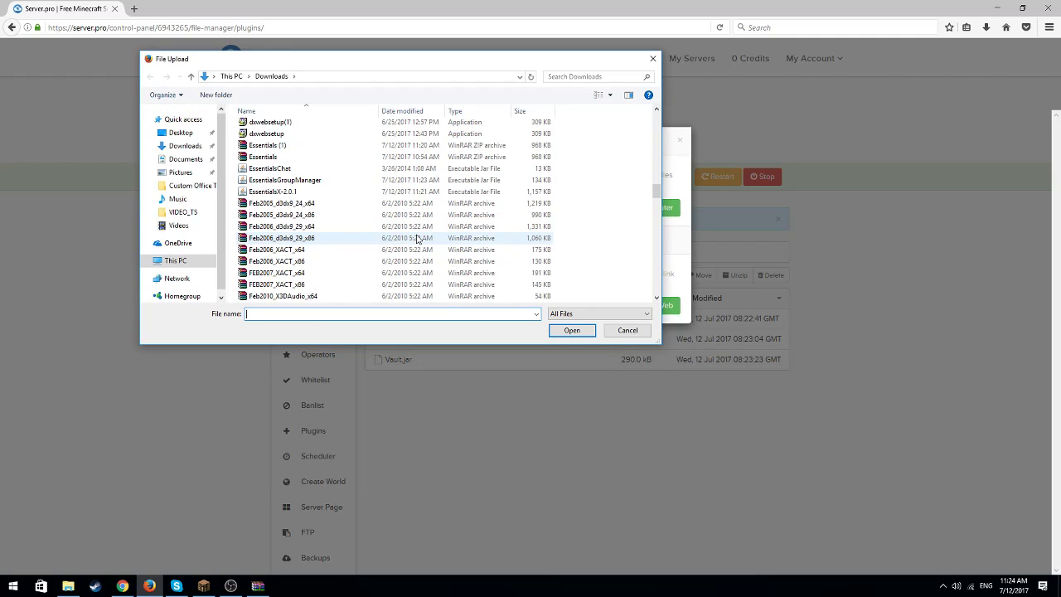
click(327, 180)
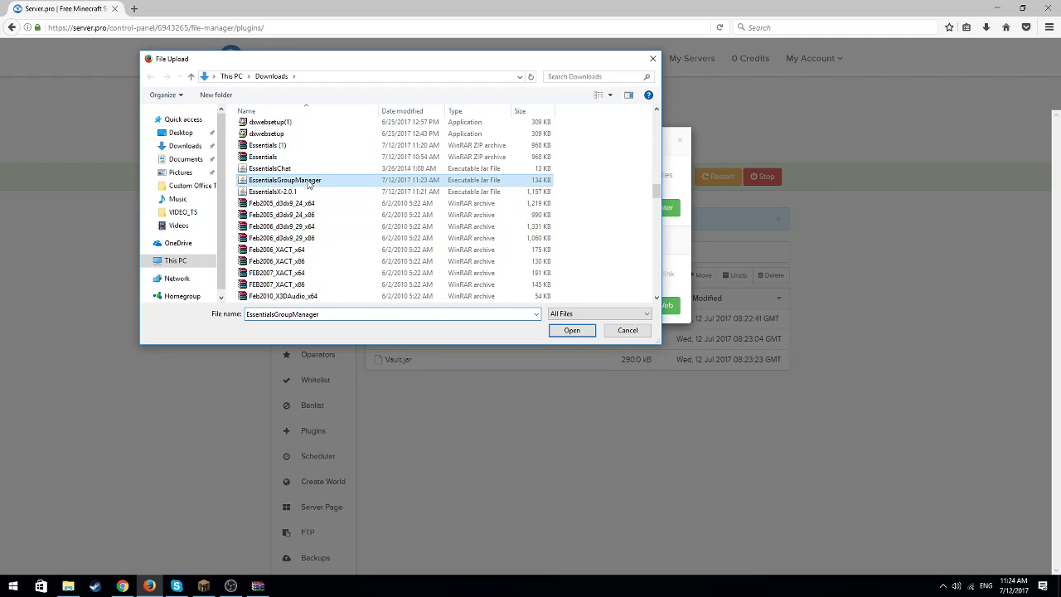
click(570, 330)
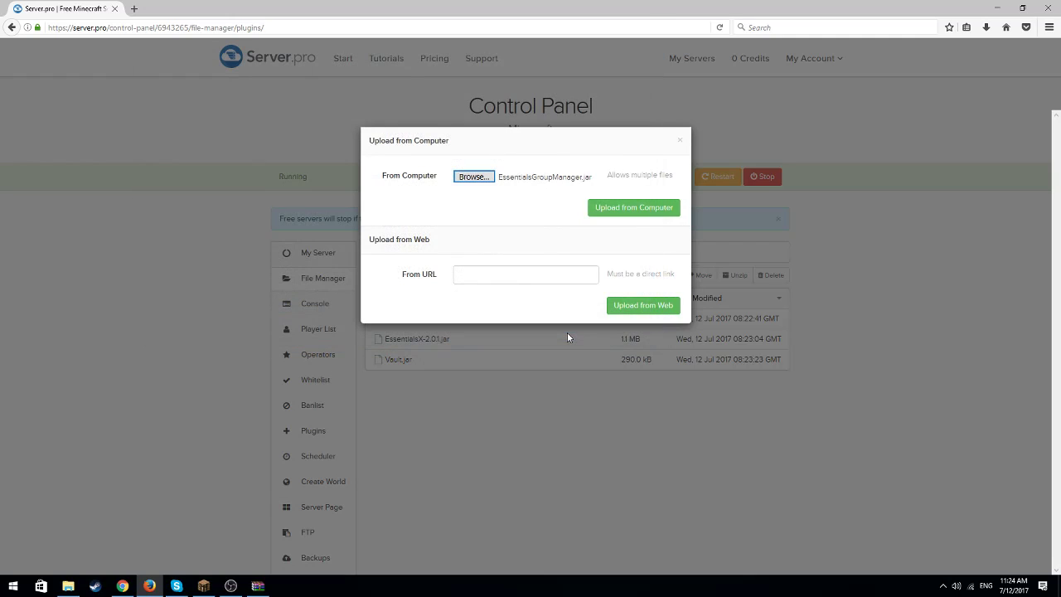
click(618, 208)
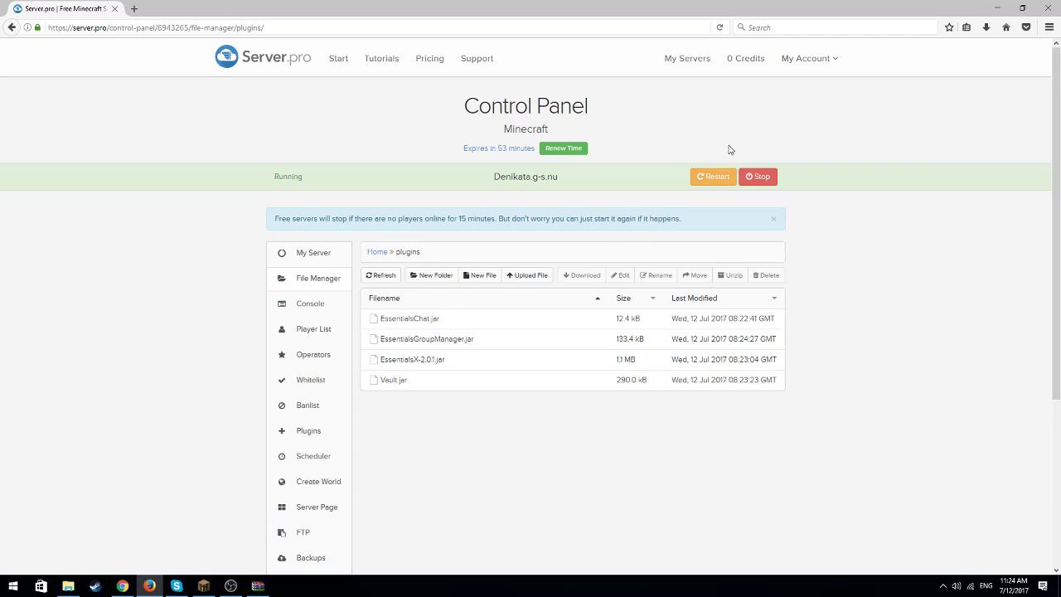
Restart the server, then look at Minecraft's multiplayer server list and minimize the game window
click(714, 179)
click(203, 585)
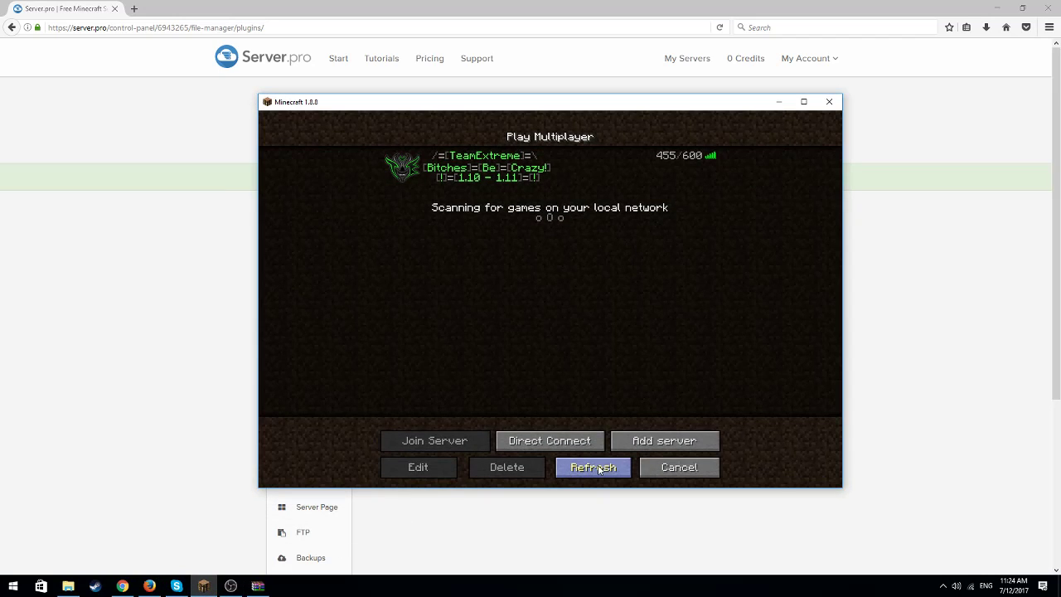
click(778, 101)
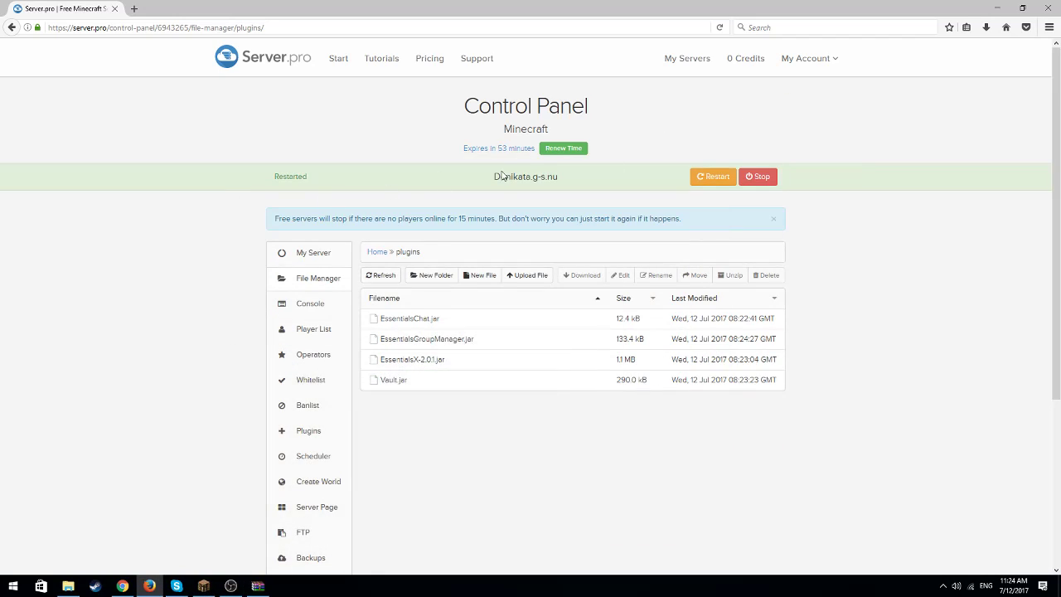
Open the My Server page and copy the server's IP address with its port
click(312, 258)
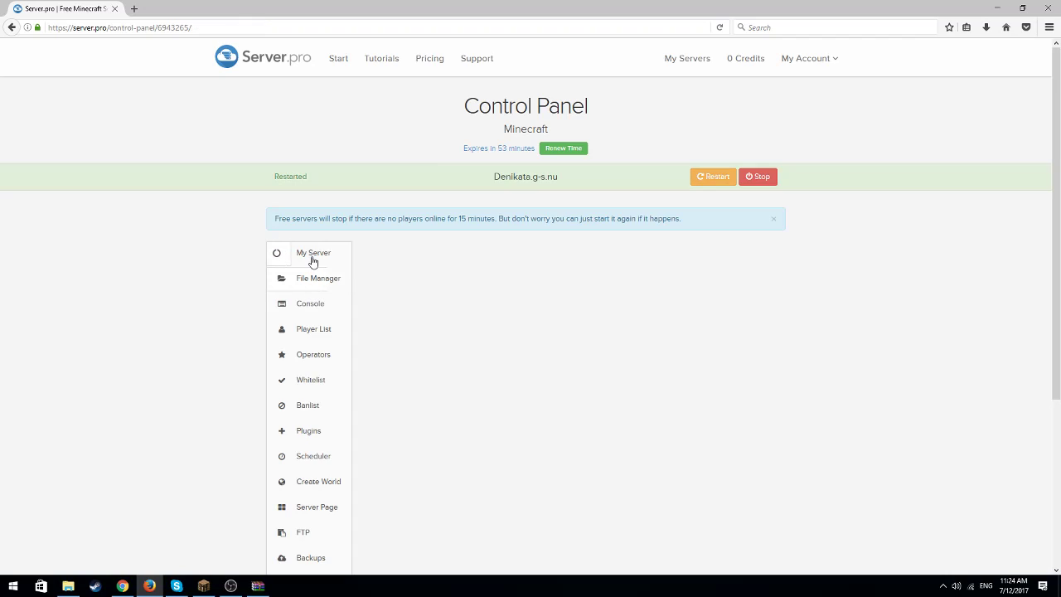
drag(473, 359, 379, 356)
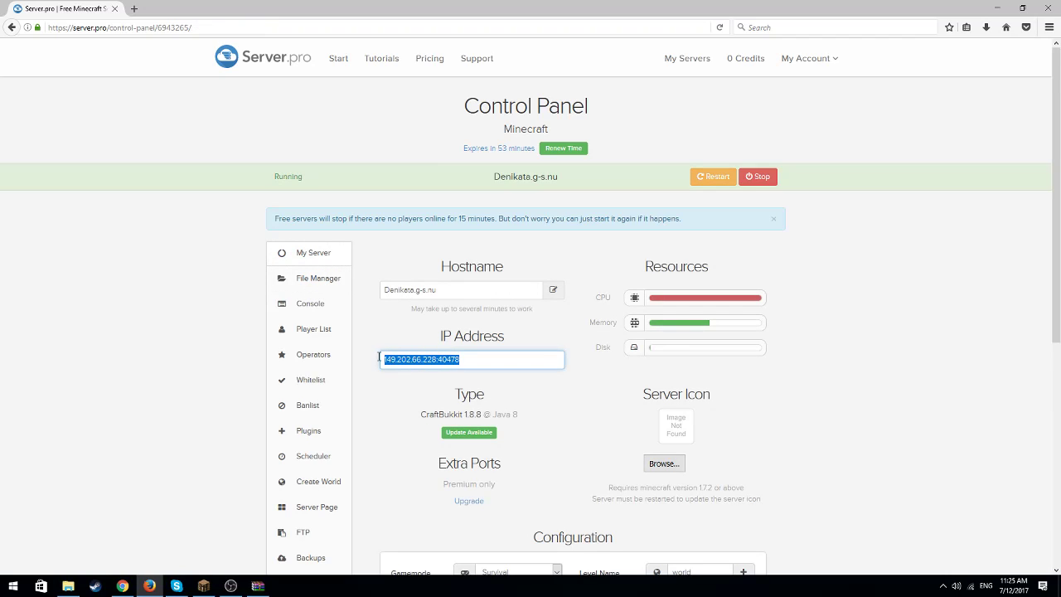
right_click(398, 358)
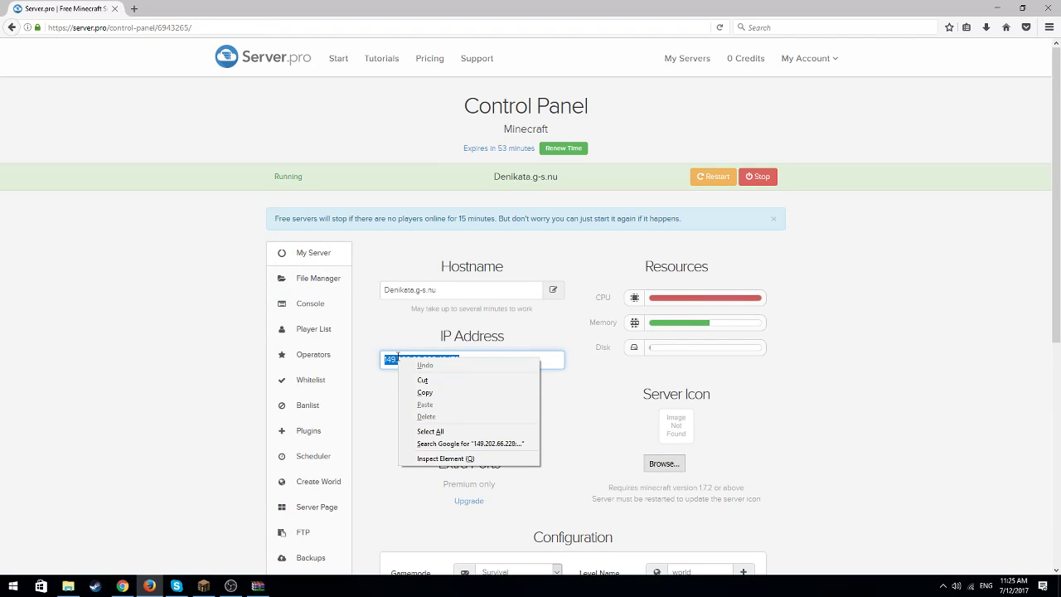
click(425, 392)
click(426, 394)
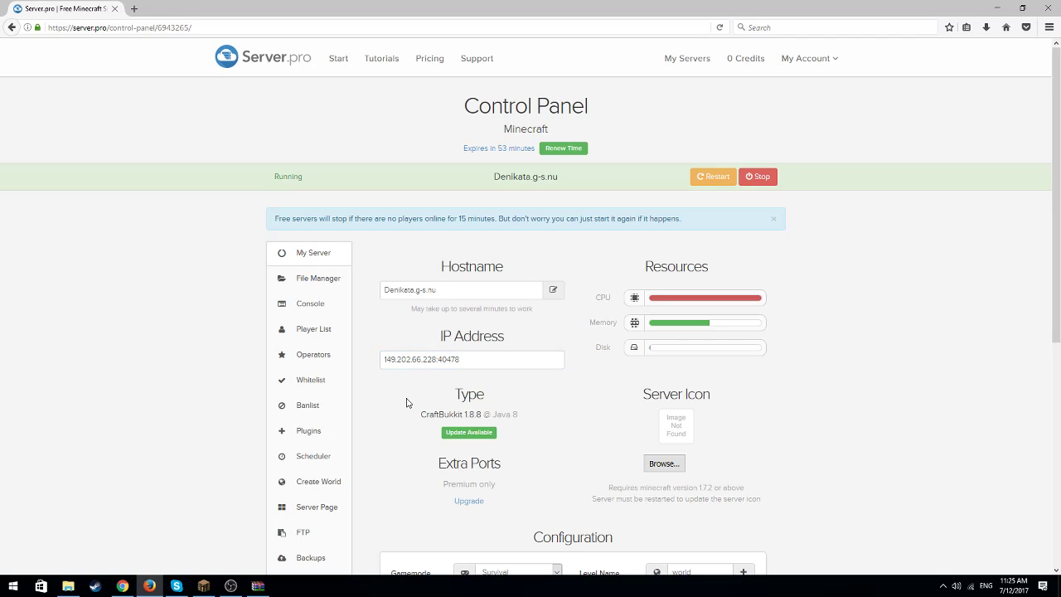
Switch to Minecraft and join the server through Direct Connect, using the pasted address 149.202.66.228:40478
click(203, 585)
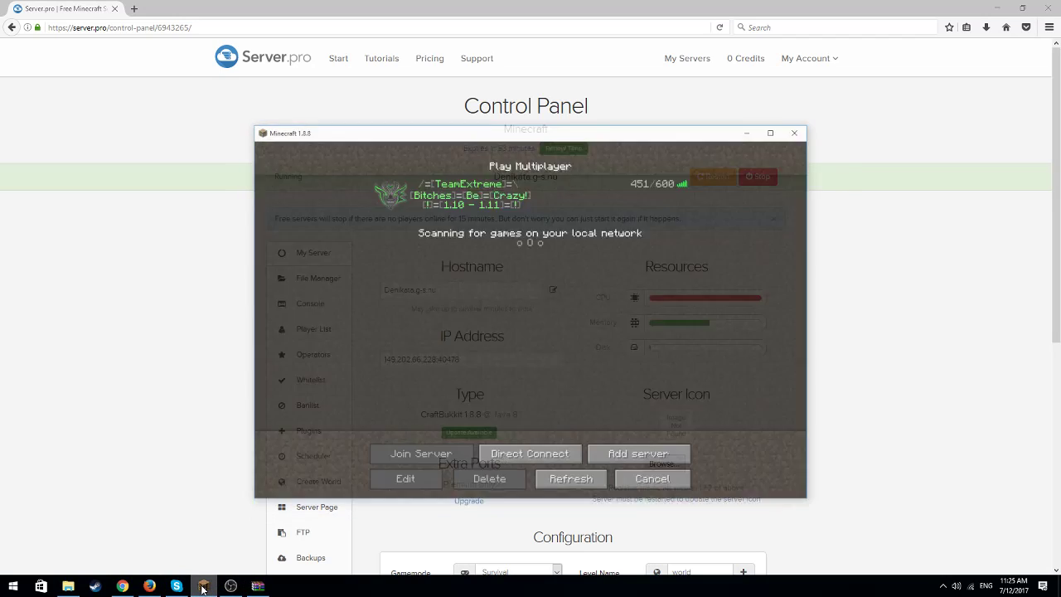
click(557, 441)
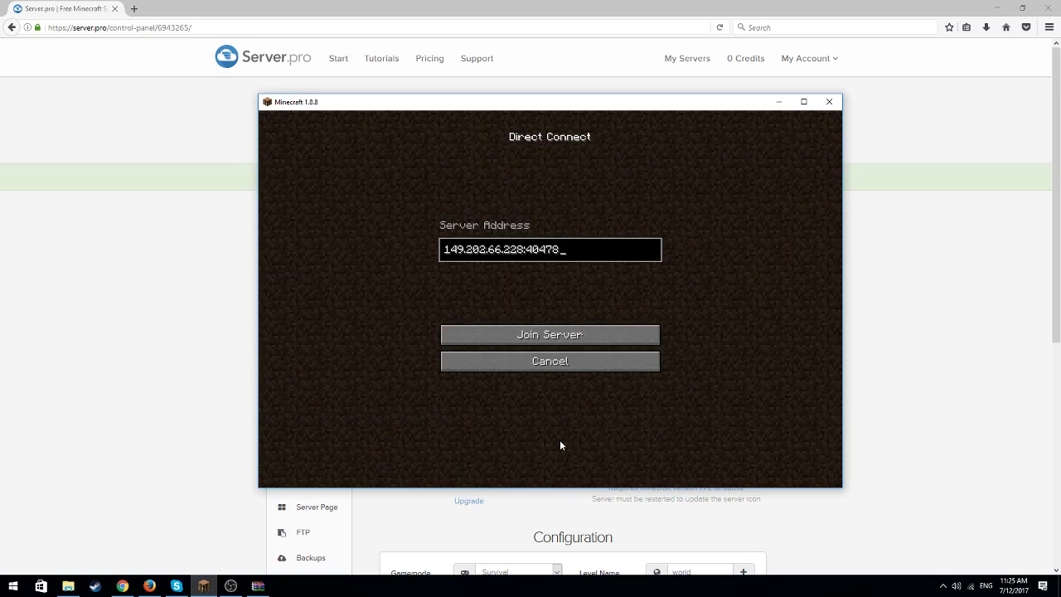
key(BackSpace)
key(BackSpace)
key(BackSpace)
key(BackSpace)
key(BackSpace)
key(BackSpace)
key(BackSpace)
key(BackSpace)
key(BackSpace)
key(BackSpace)
key(BackSpace)
key(BackSpace)
key(BackSpace)
key(BackSpace)
key(BackSpace)
key(BackSpace)
key(BackSpace)
key(BackSpace)
key(BackSpace)
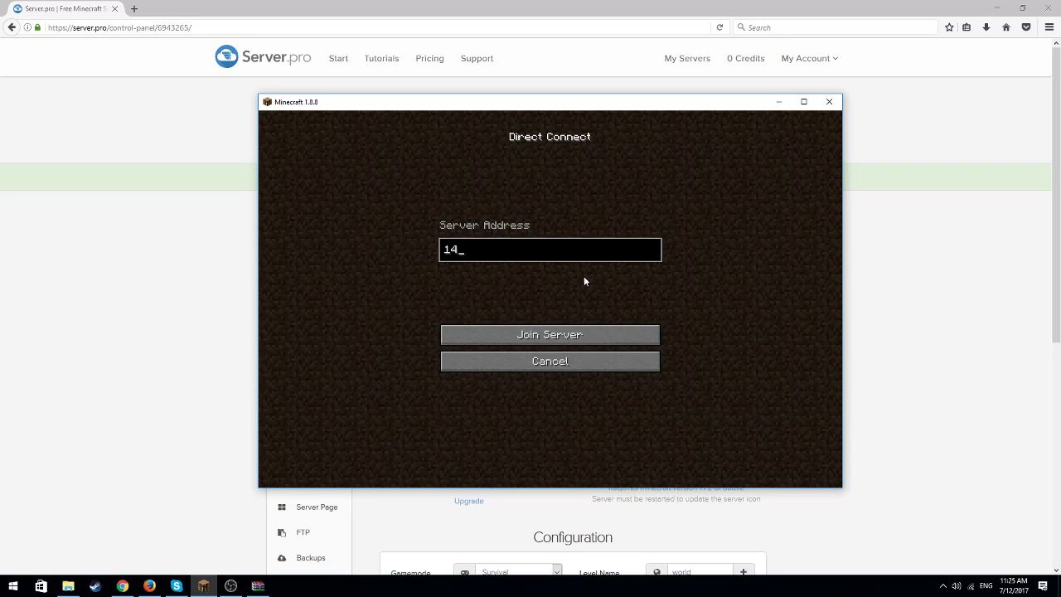
key(ctrl+v)
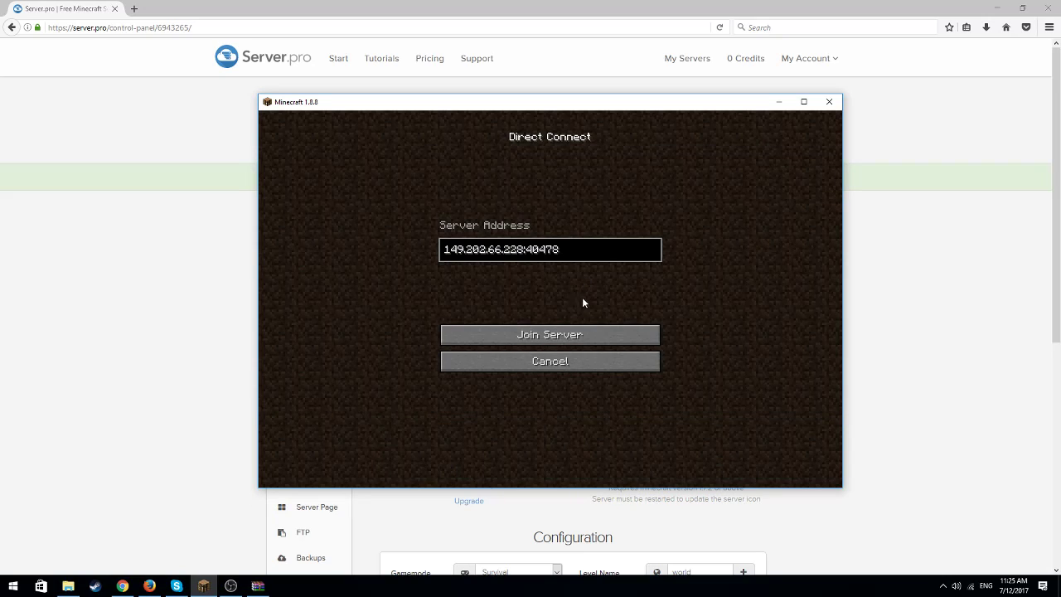
click(573, 335)
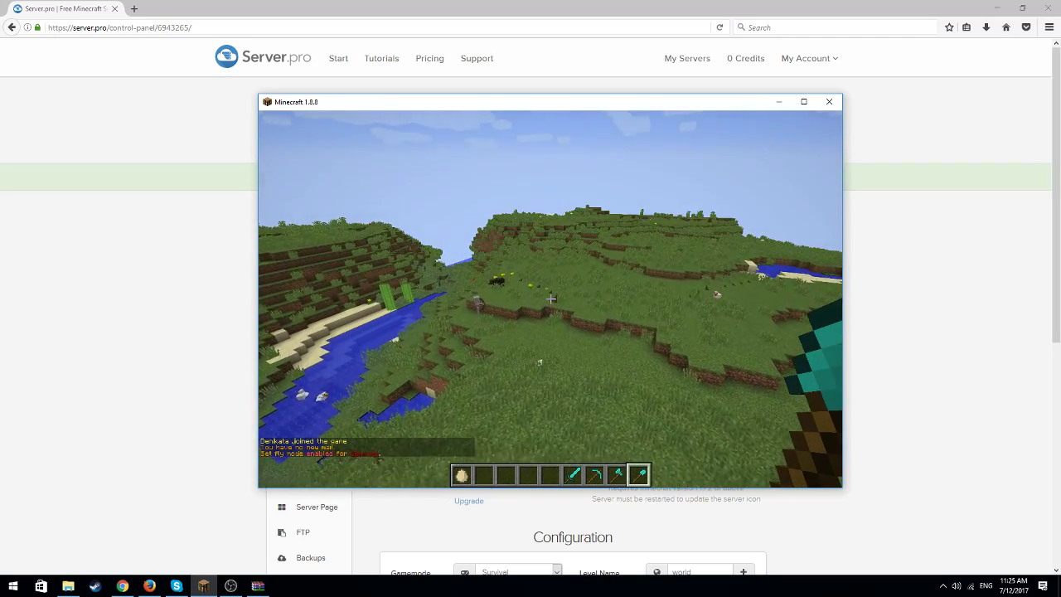
Clear the player's inventory with the chat command /ci
key(t)
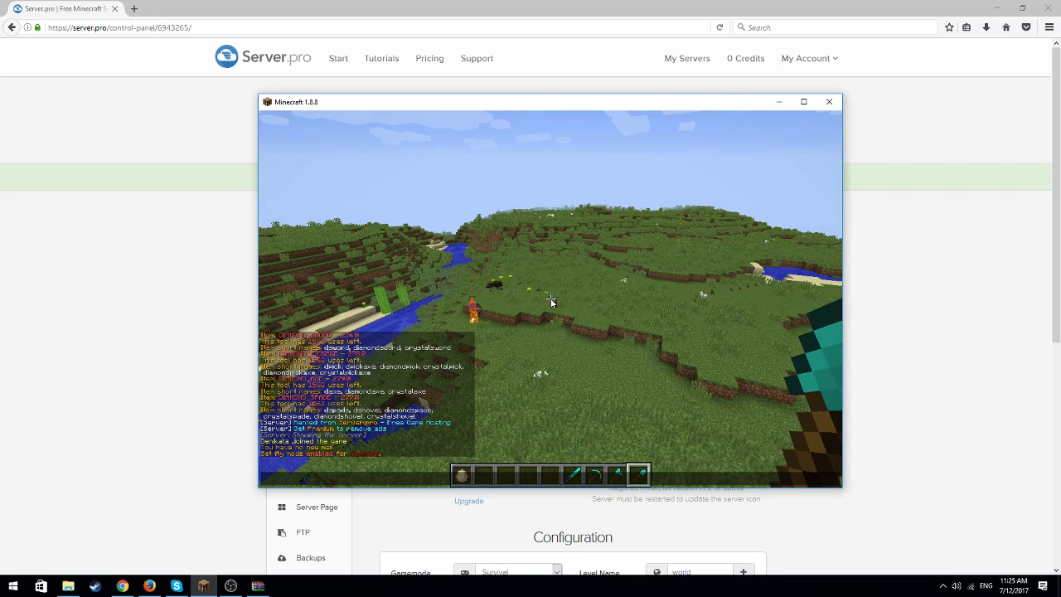
text(/ci)
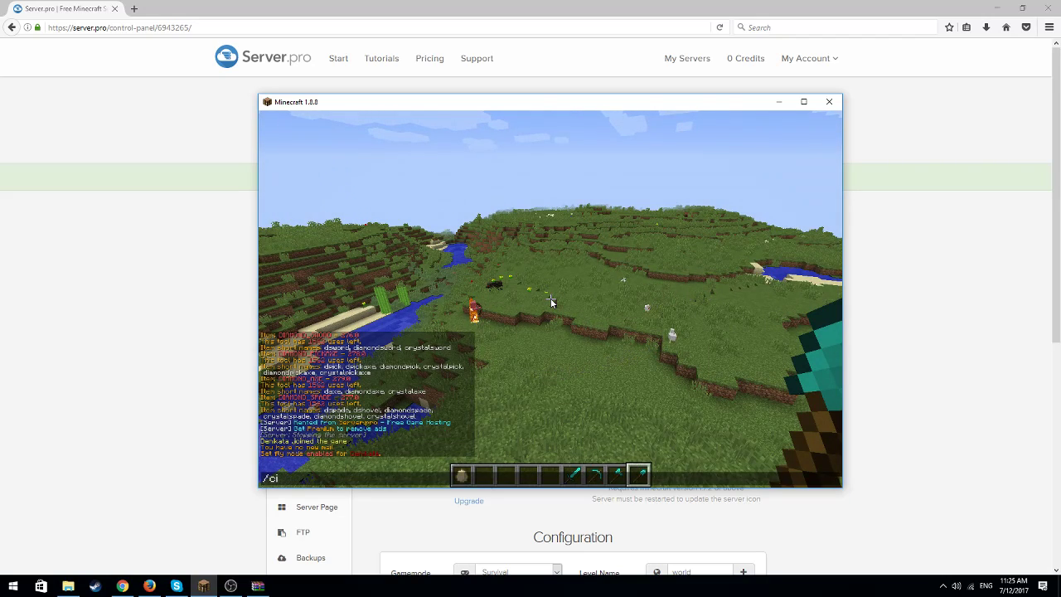
key(Return)
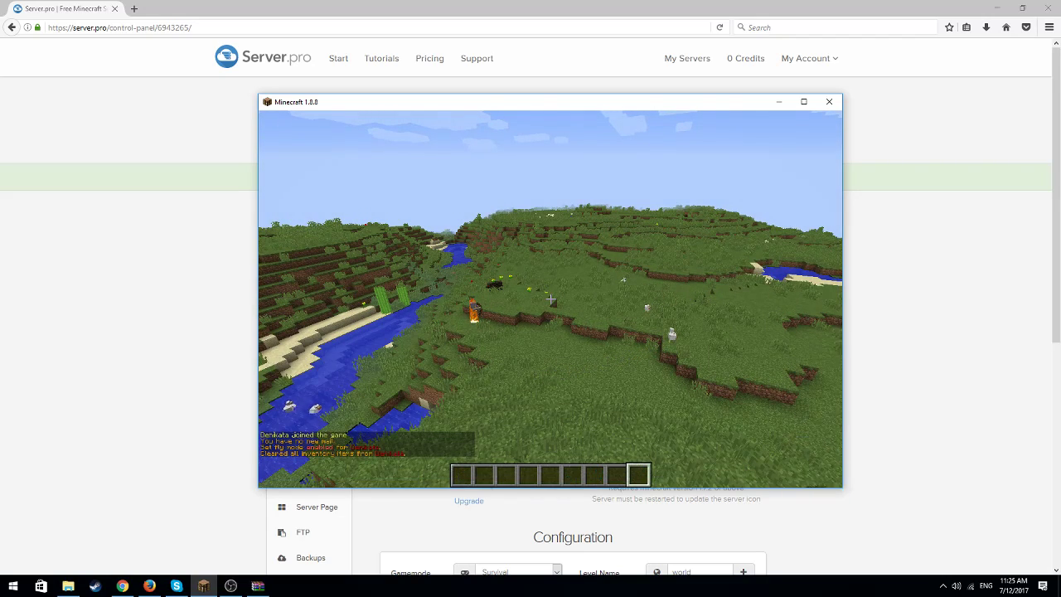
key(w)
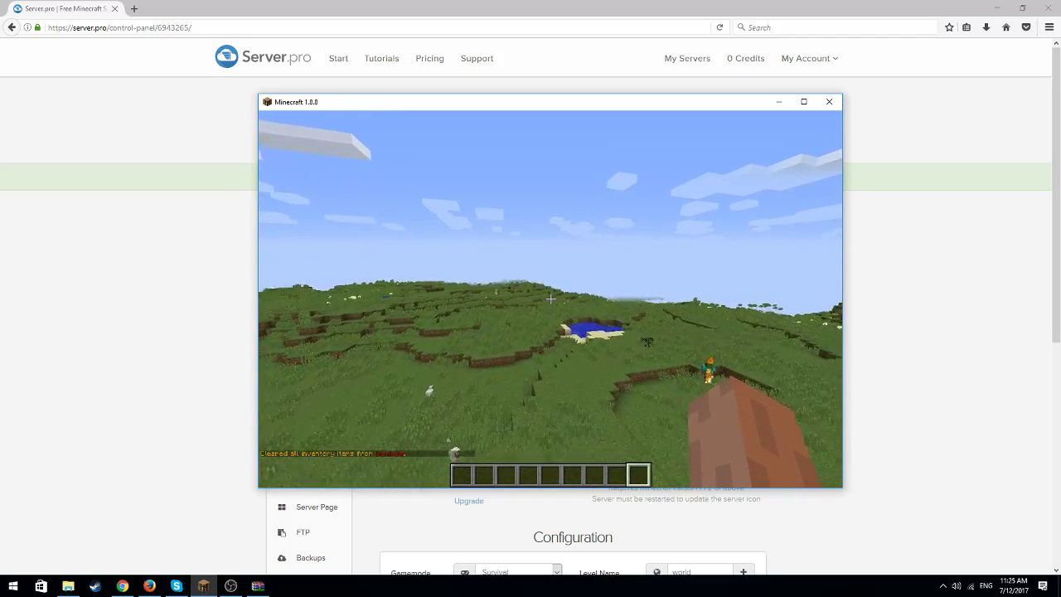
key(w)
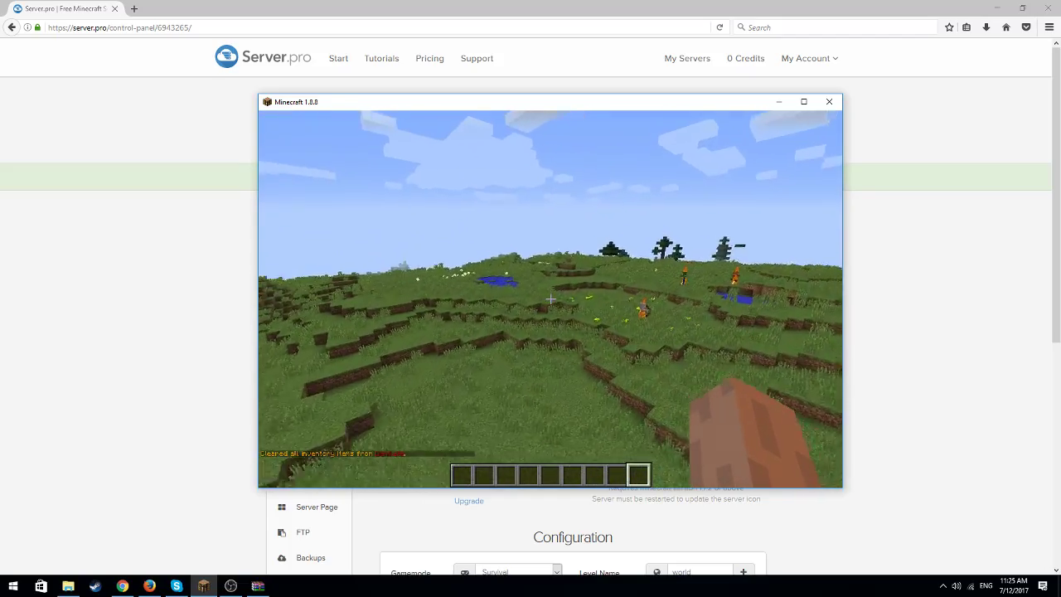
key(w)
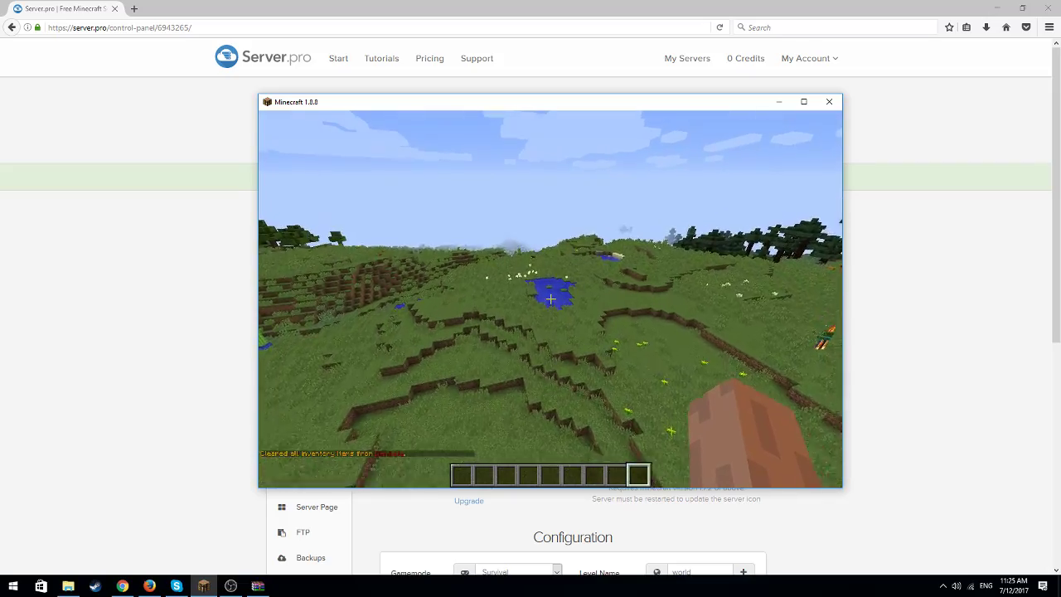
key(w)
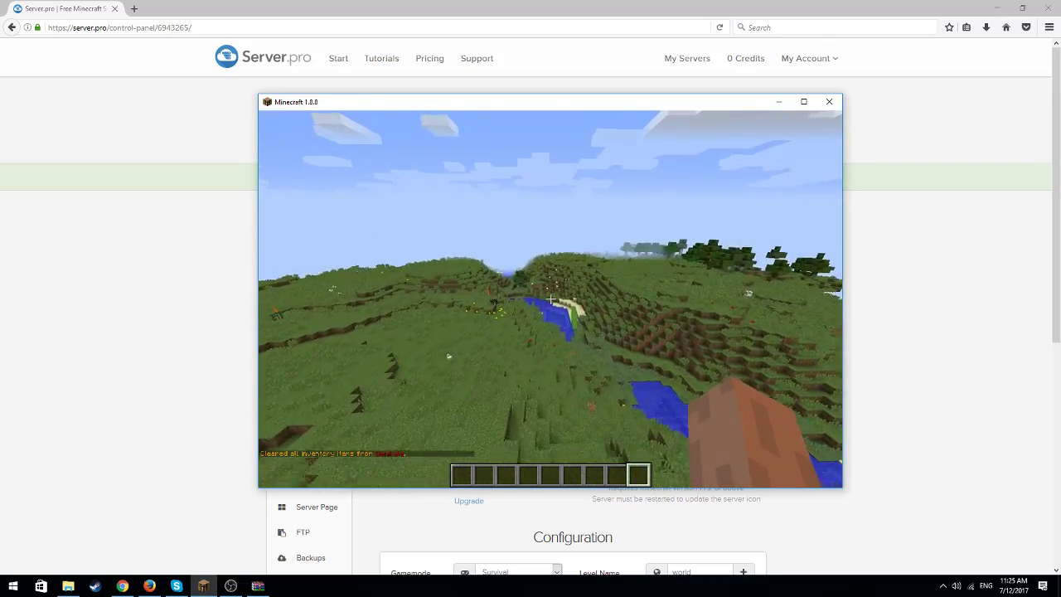
key(w)
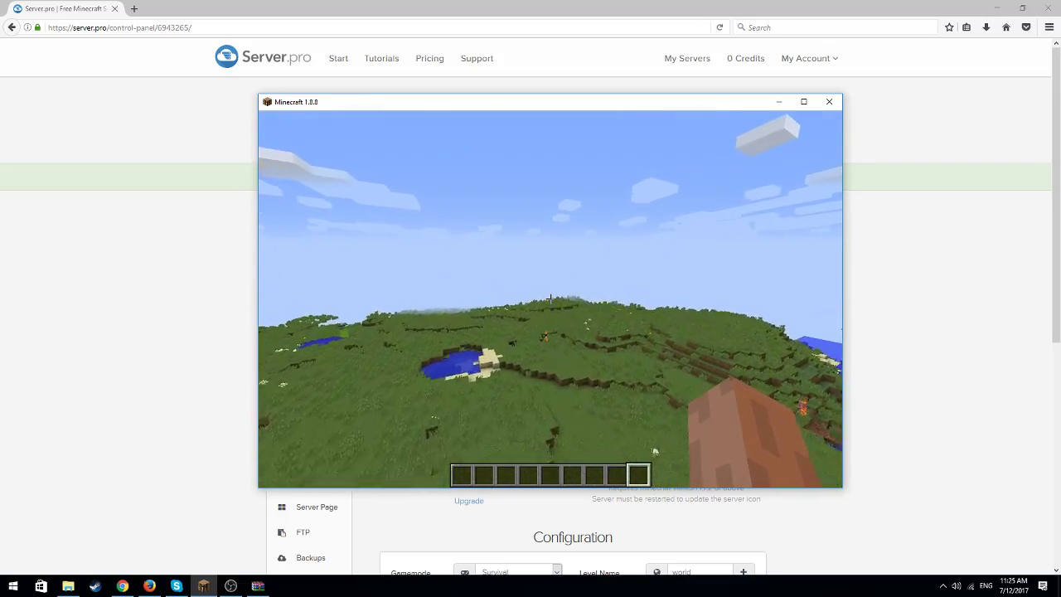
Create a permission group named User with the chat command /mangadd User
key(slash)
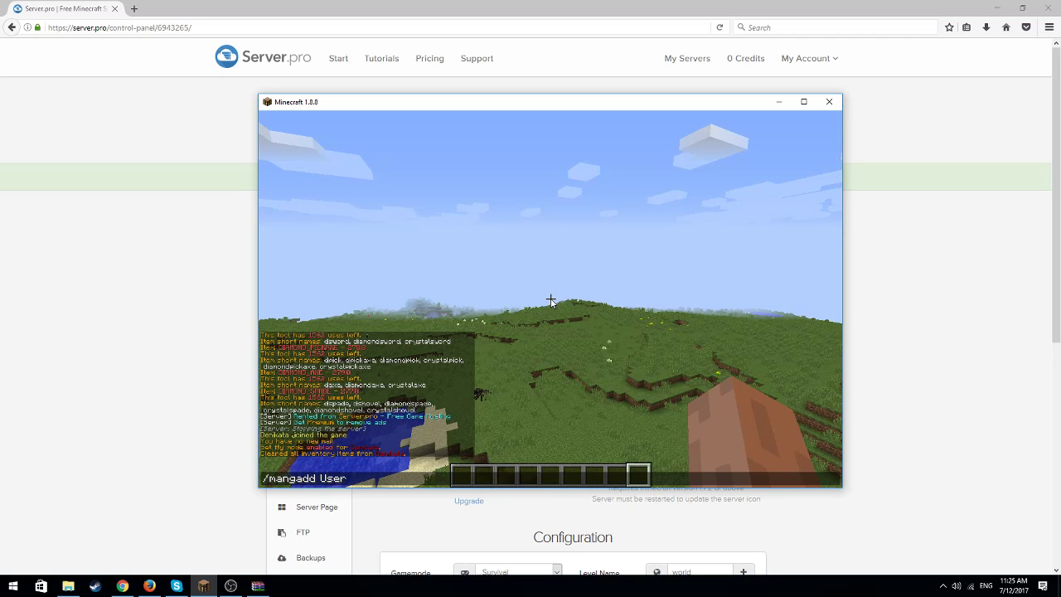
key(Return)
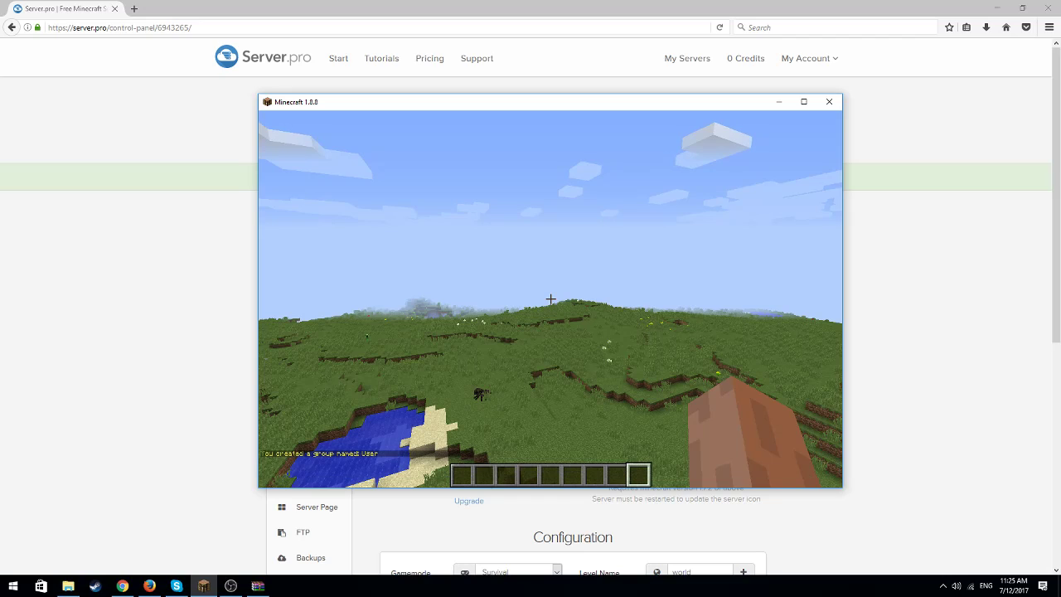
Give the User group a coloured chat prefix with the command /mangaddv User prefix &7[&3User&7]
key(t)
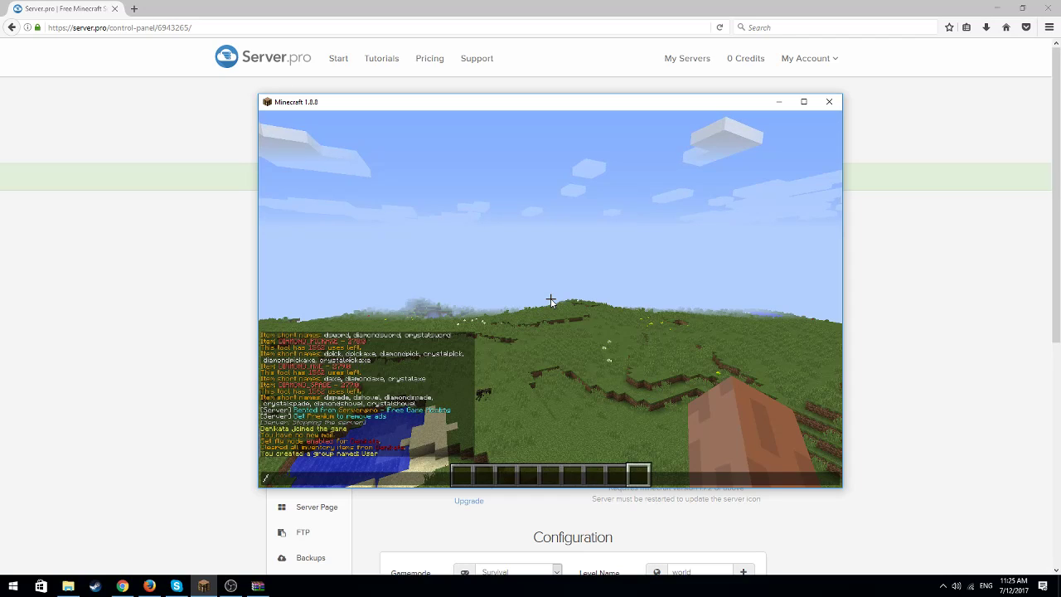
text(mang)
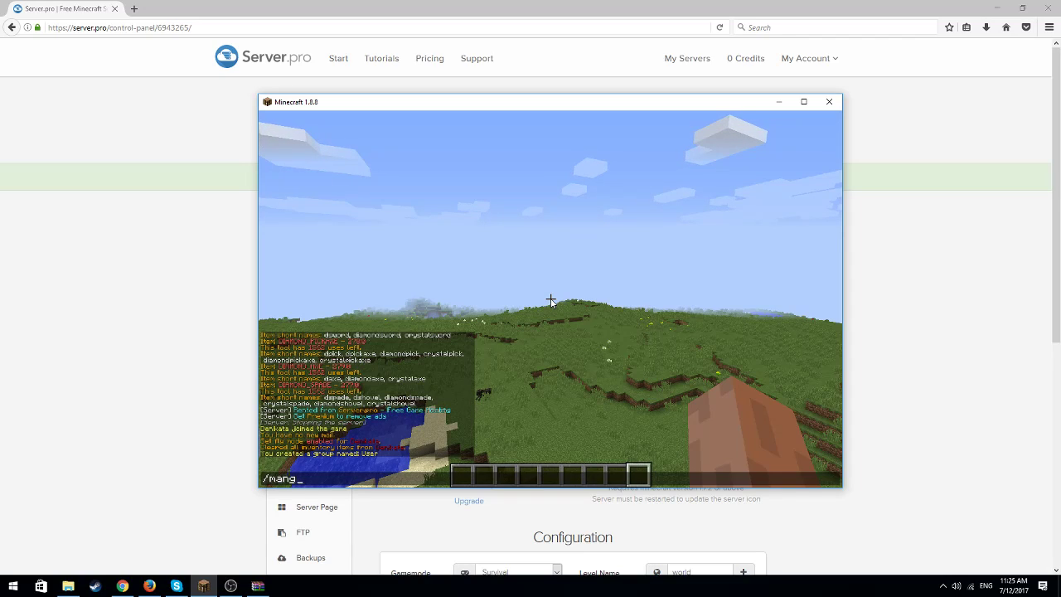
text(addv Use)
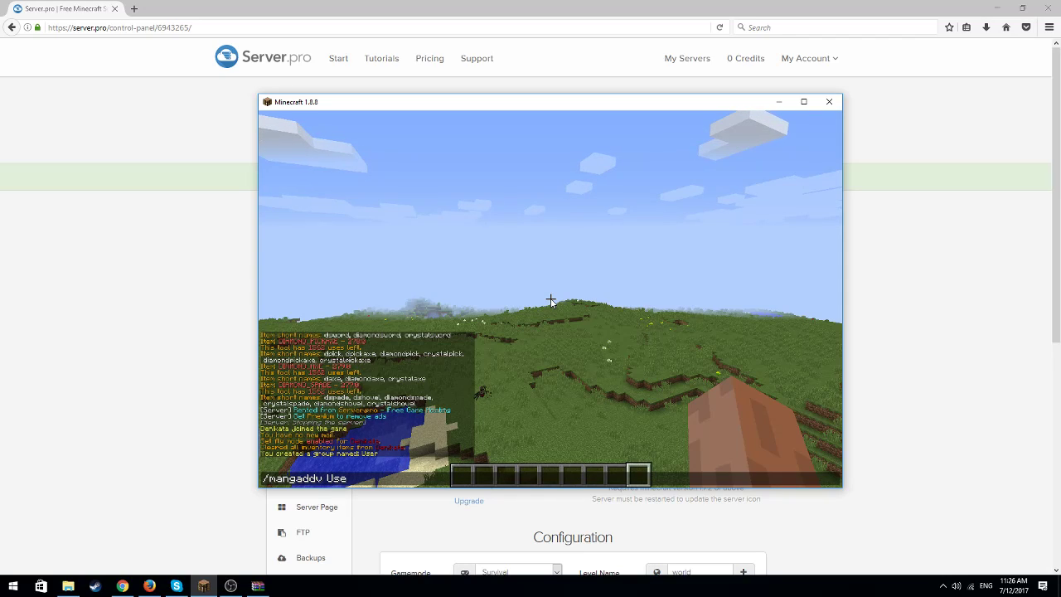
text(r pre)
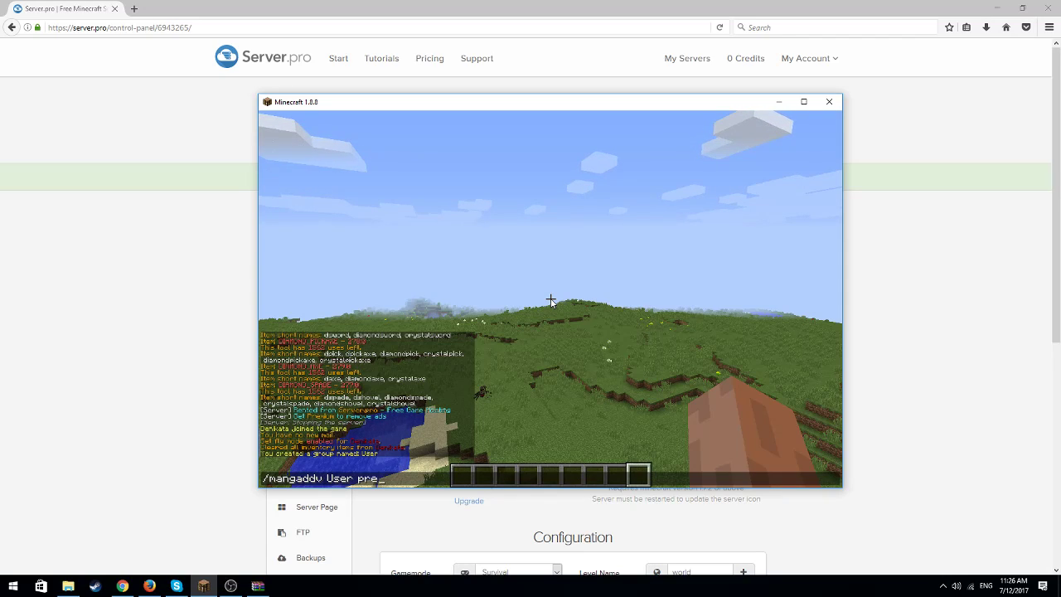
text(fix &7)
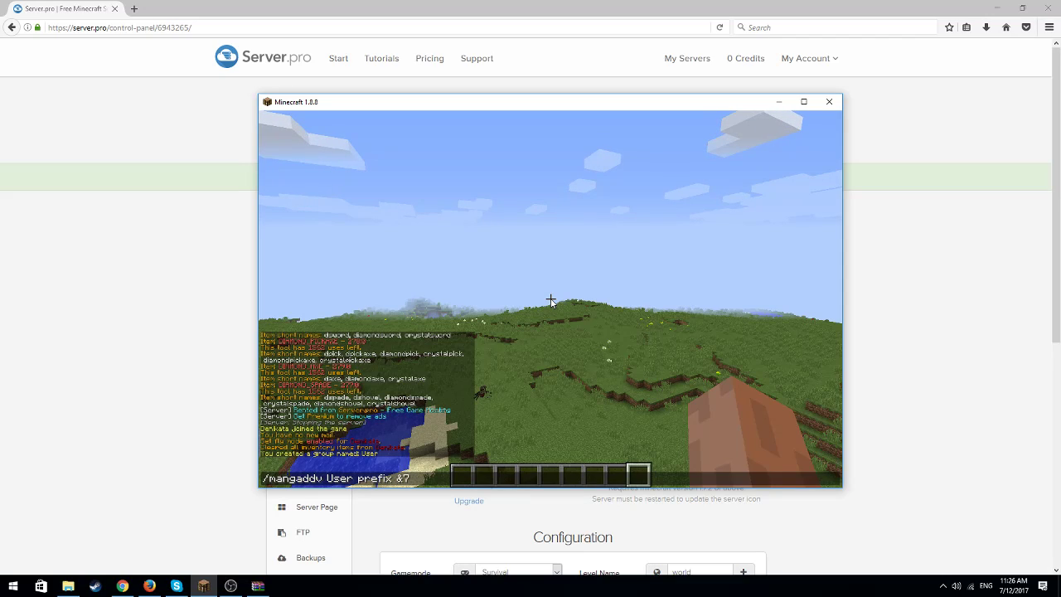
text(C)
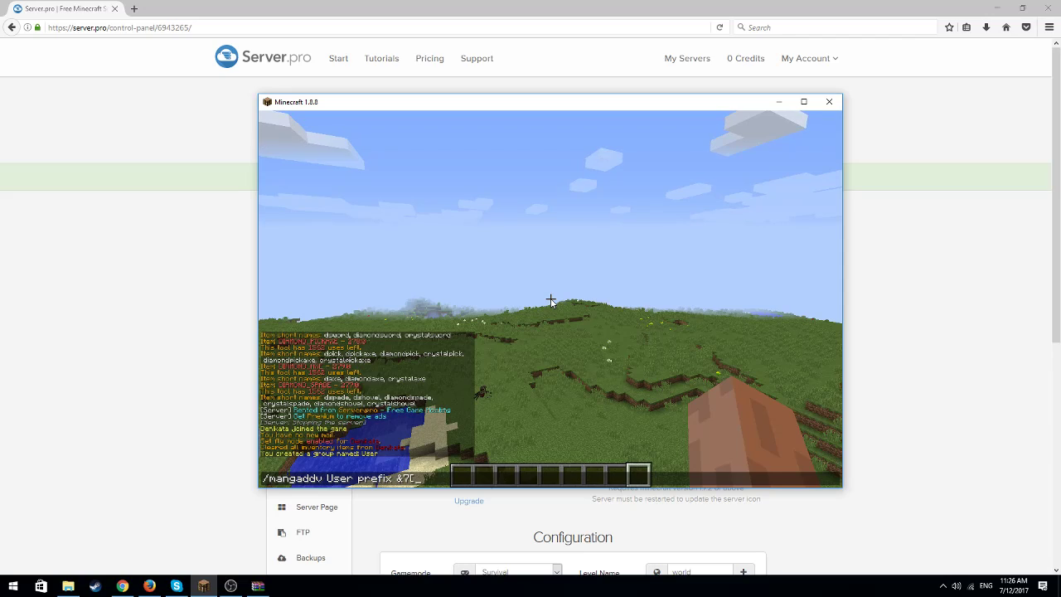
text(&)
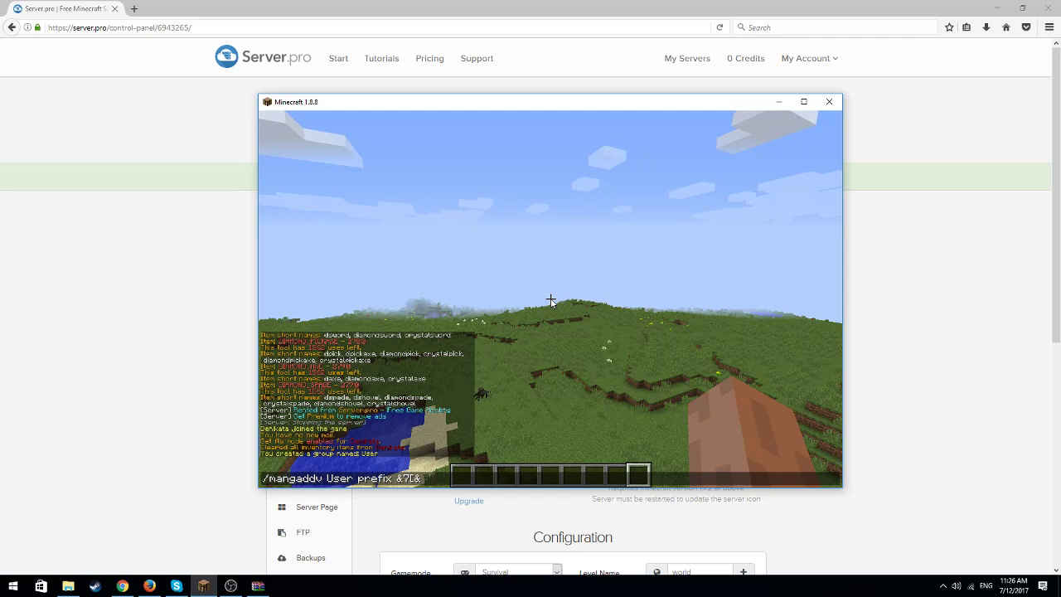
text(3)
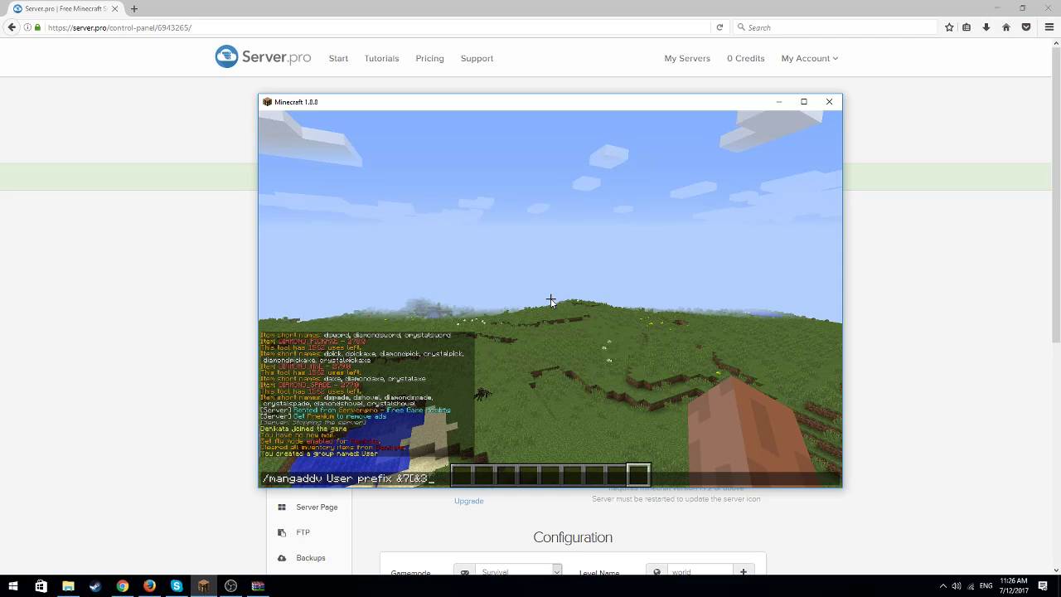
text(&)
key(BackSpace)
text(User)
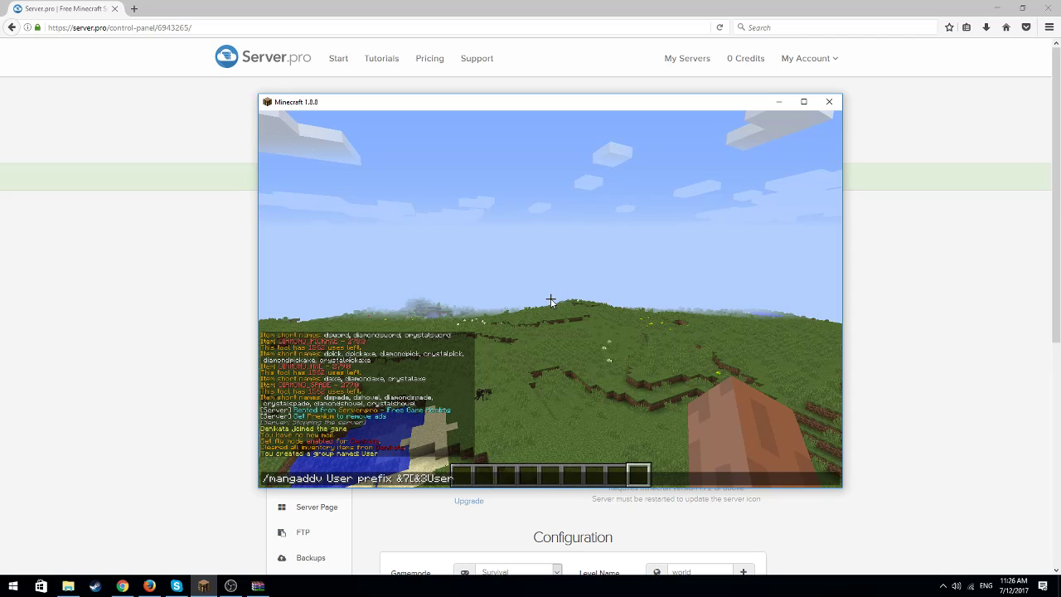
text(&)
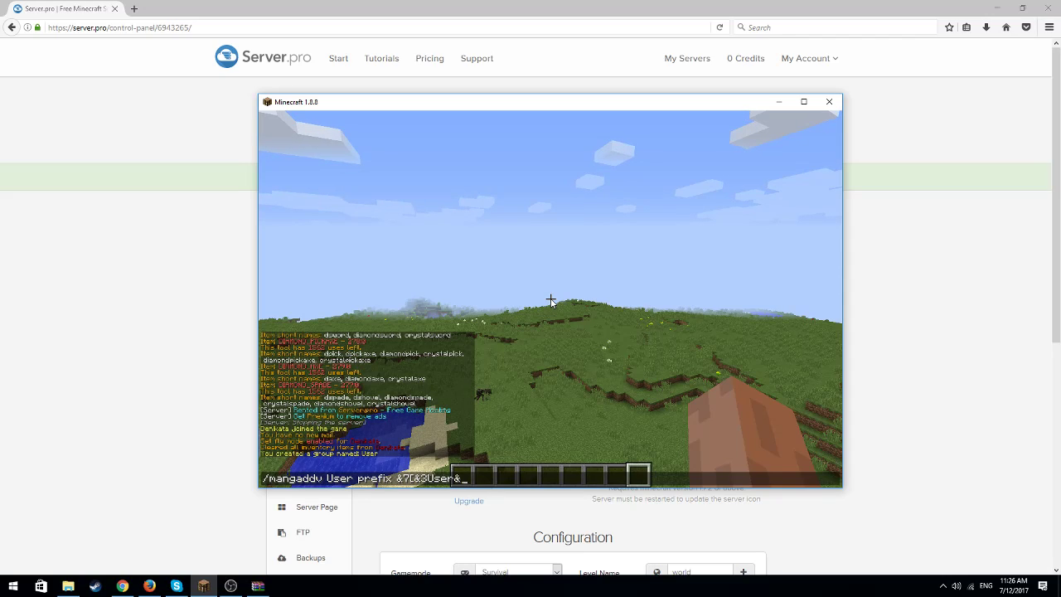
text(7])
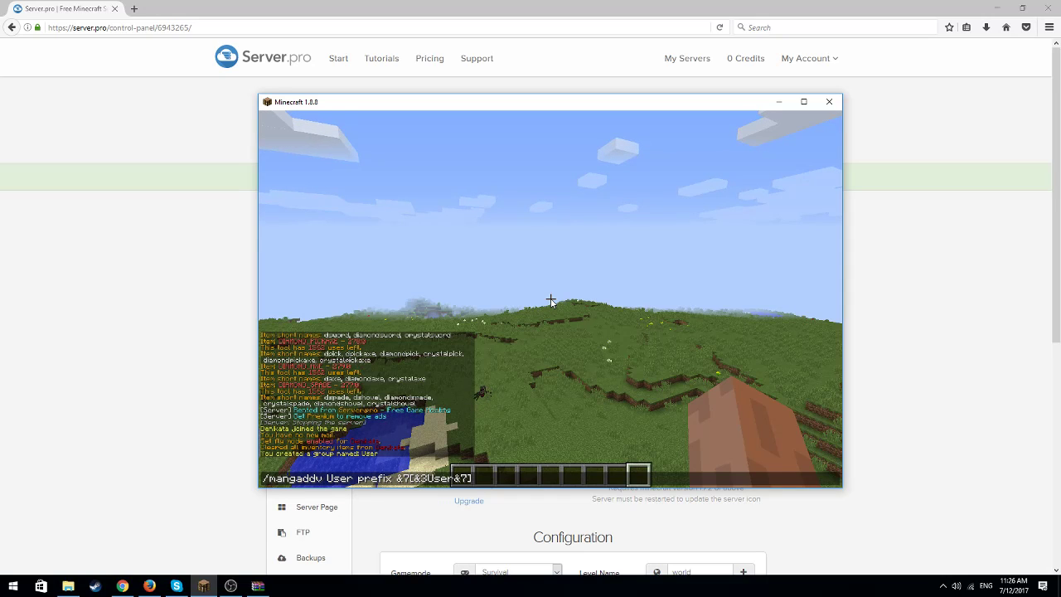
key(Return)
key(w)
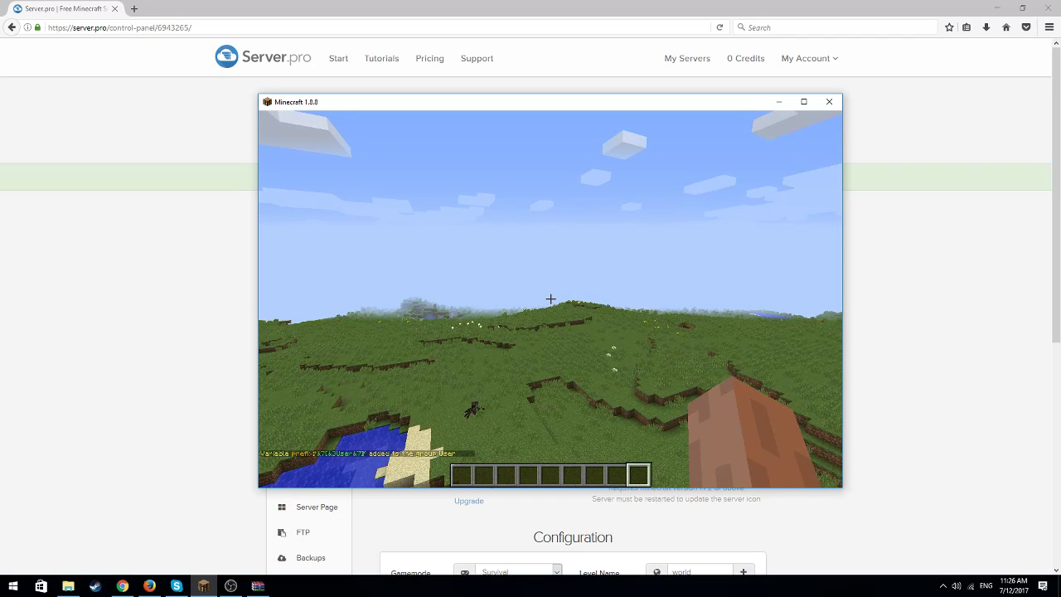
Move your own player into the User group with the chat command /manuadd, and post the message s in chat to check the prefix
key(t)
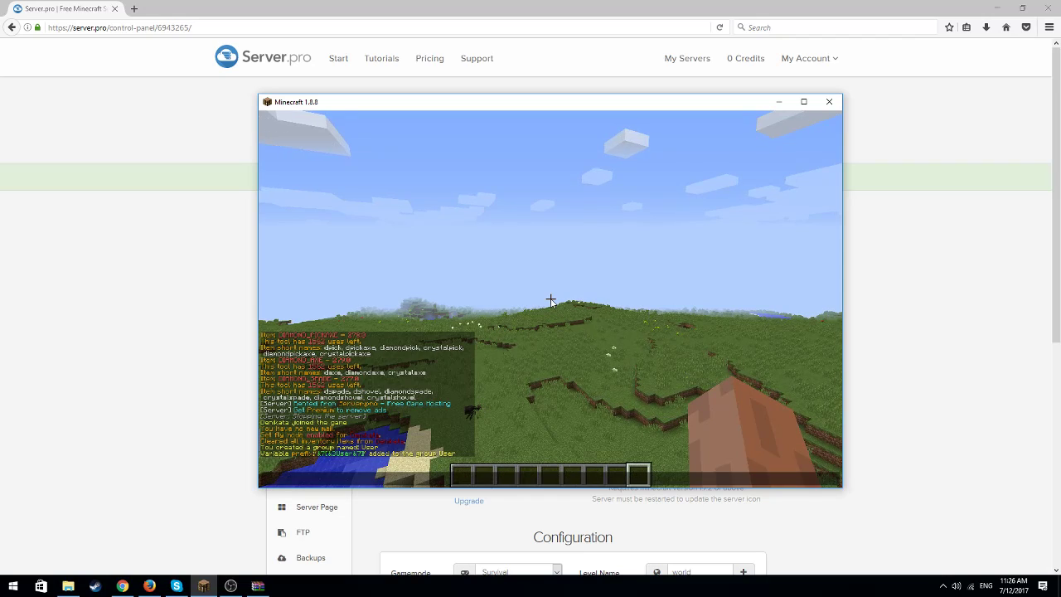
text(/ma)
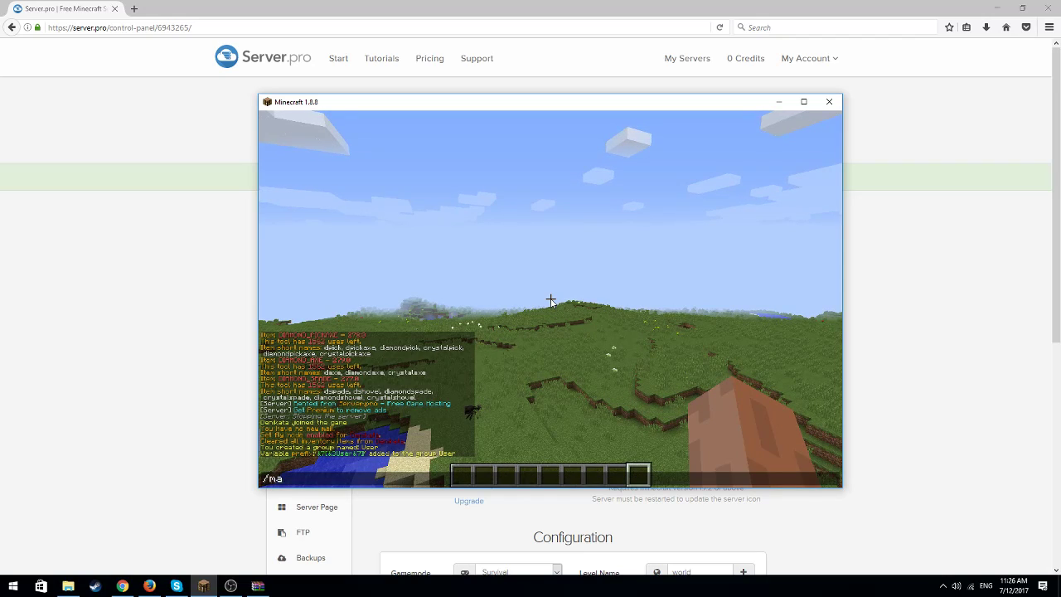
text(nuadd)
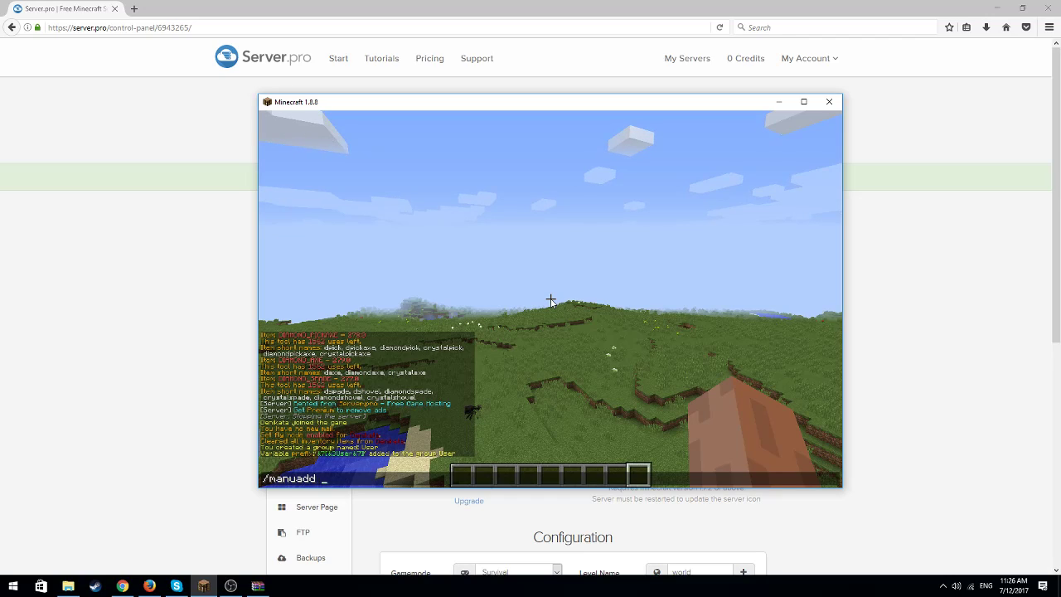
text( DE)
key(Tab)
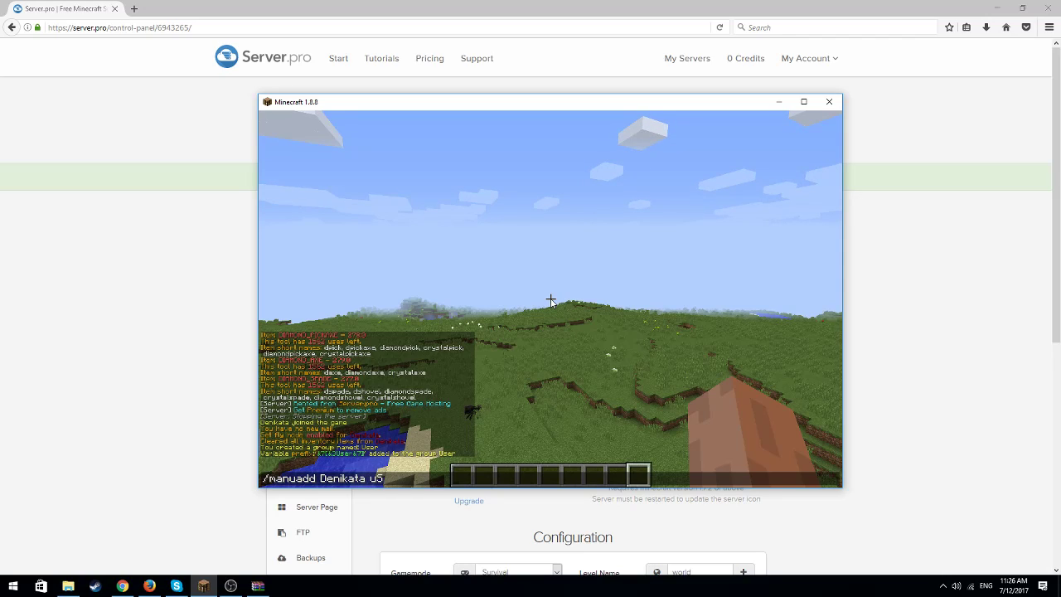
text(Us)
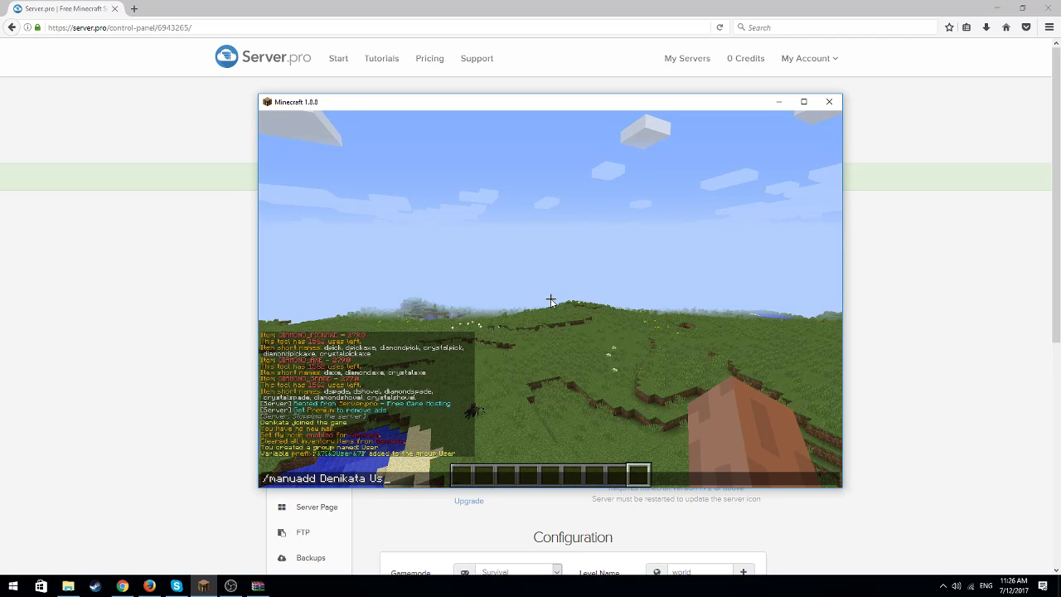
text(er)
key(Return)
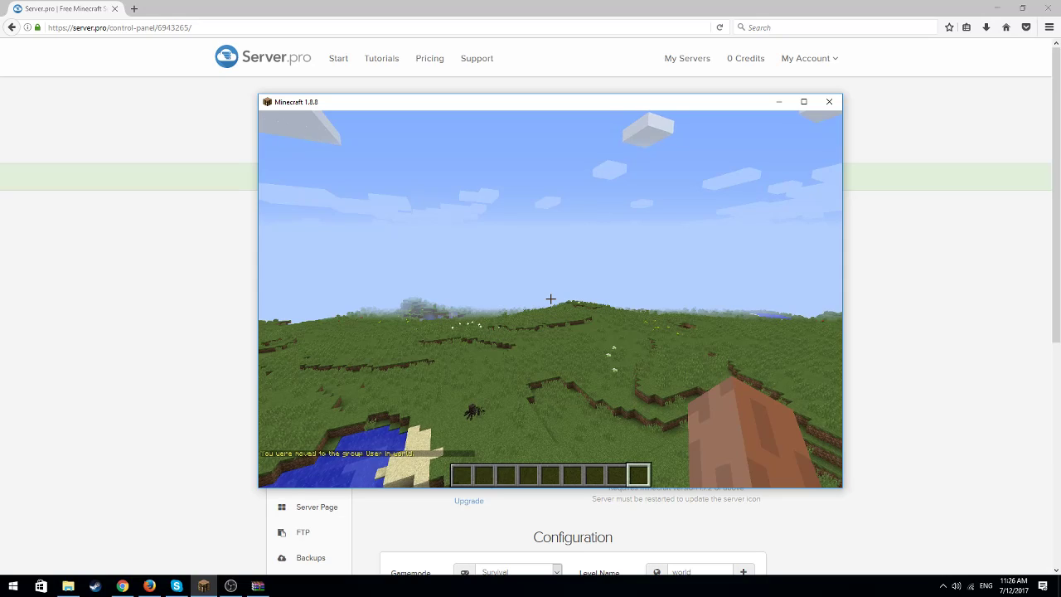
text(ts)
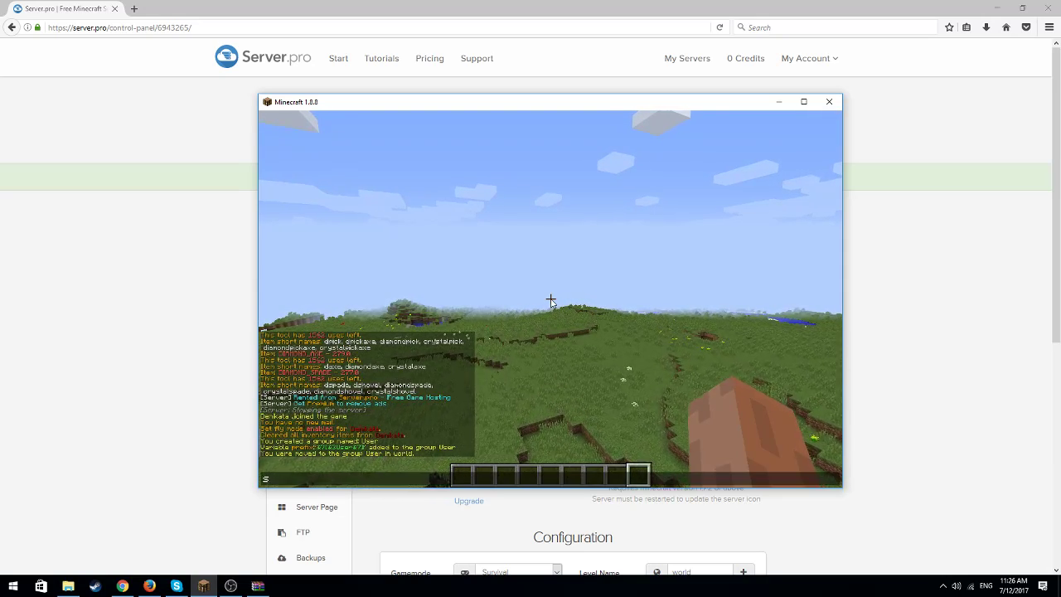
key(Return)
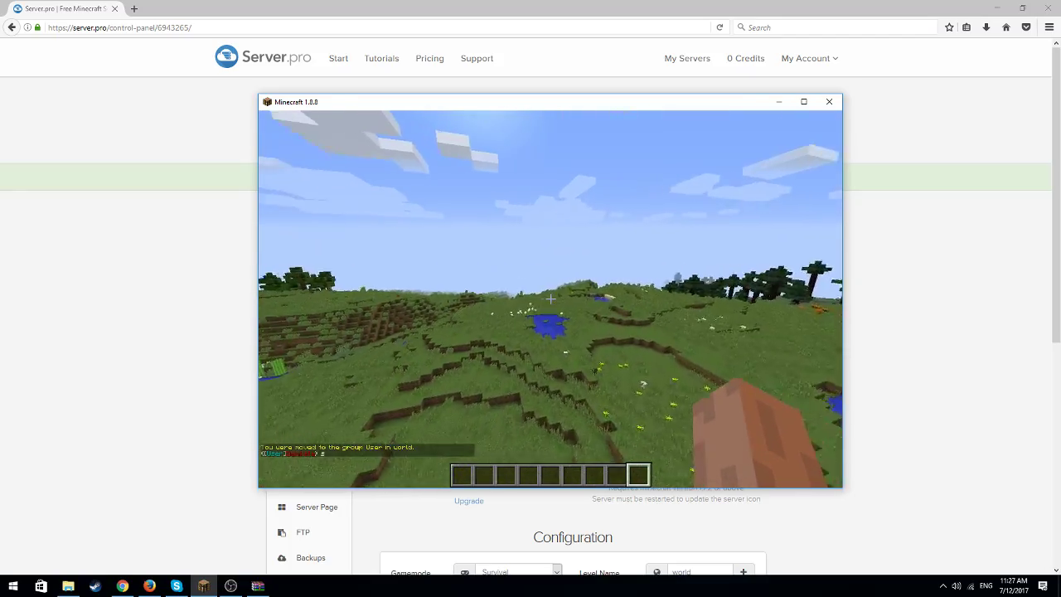
key(w)
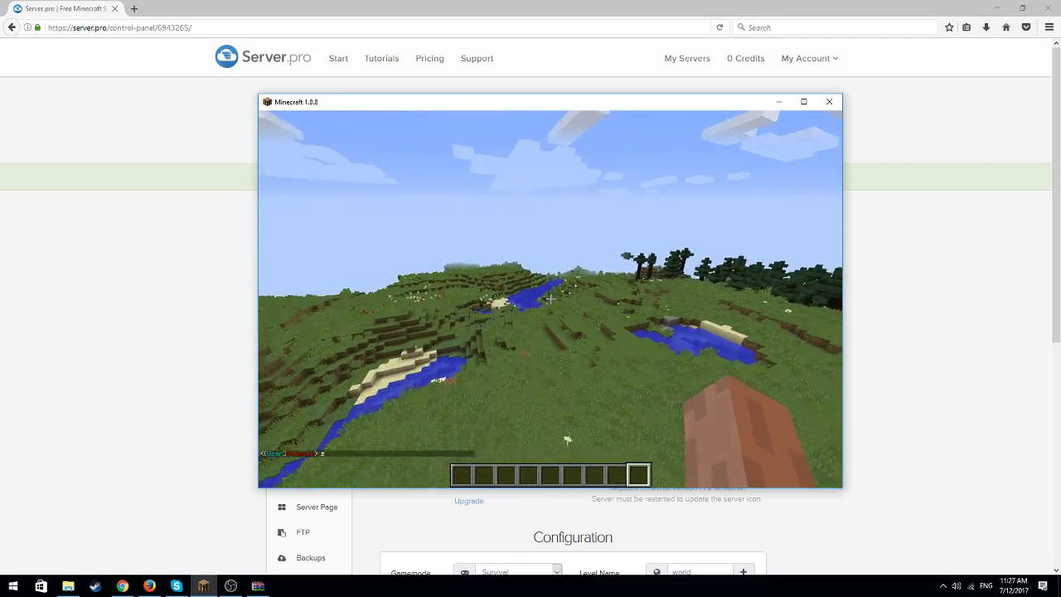
key(w)
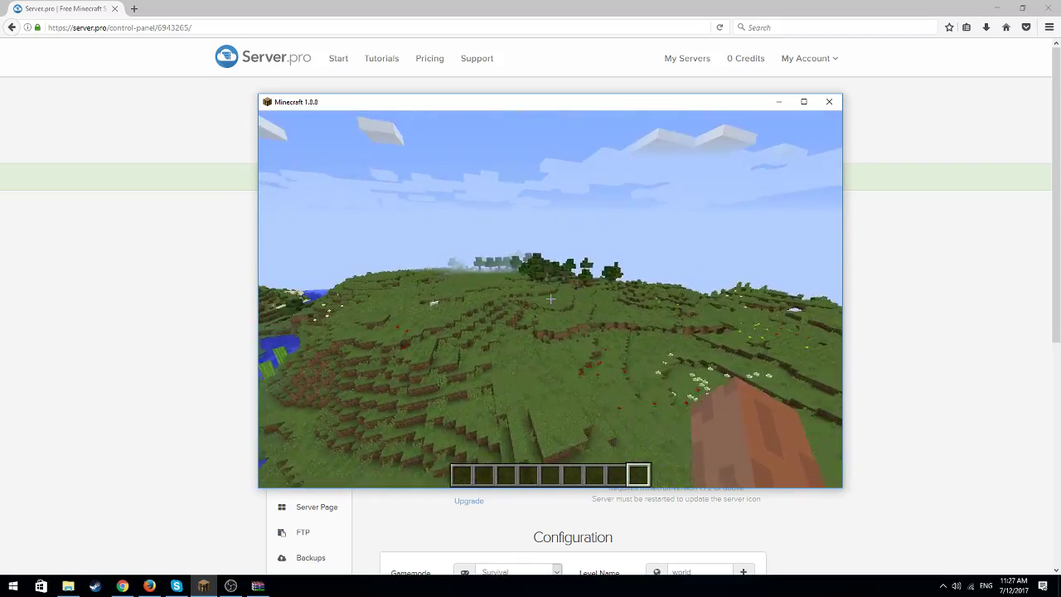
key(w)
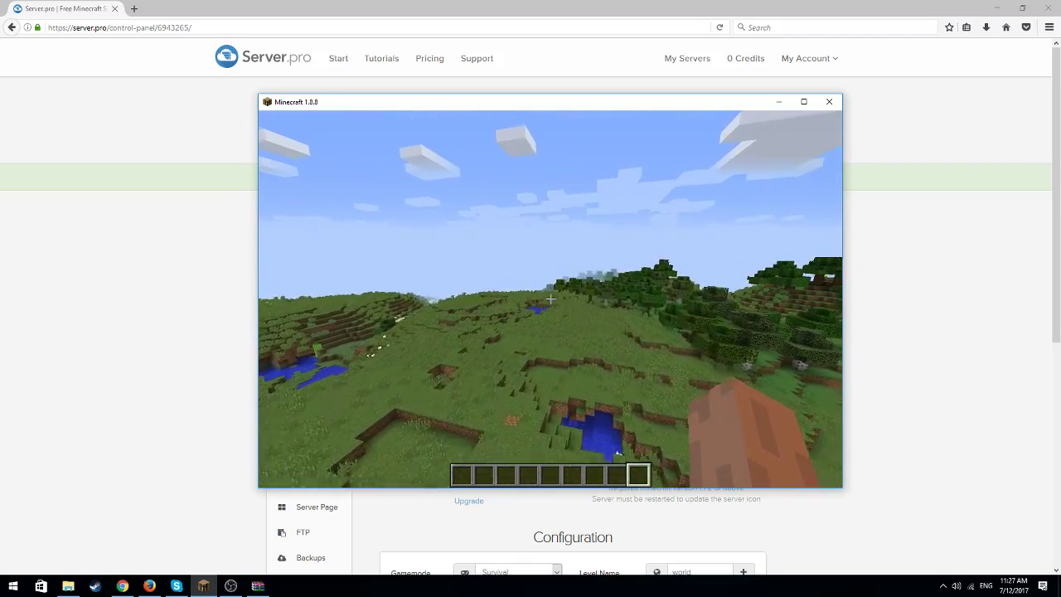
key(w)
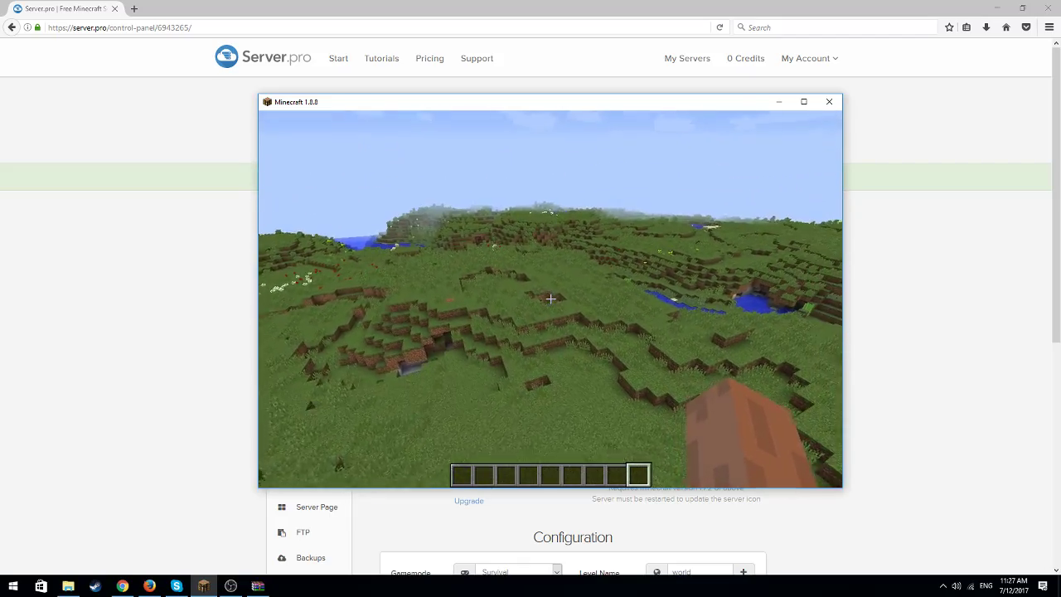
key(t)
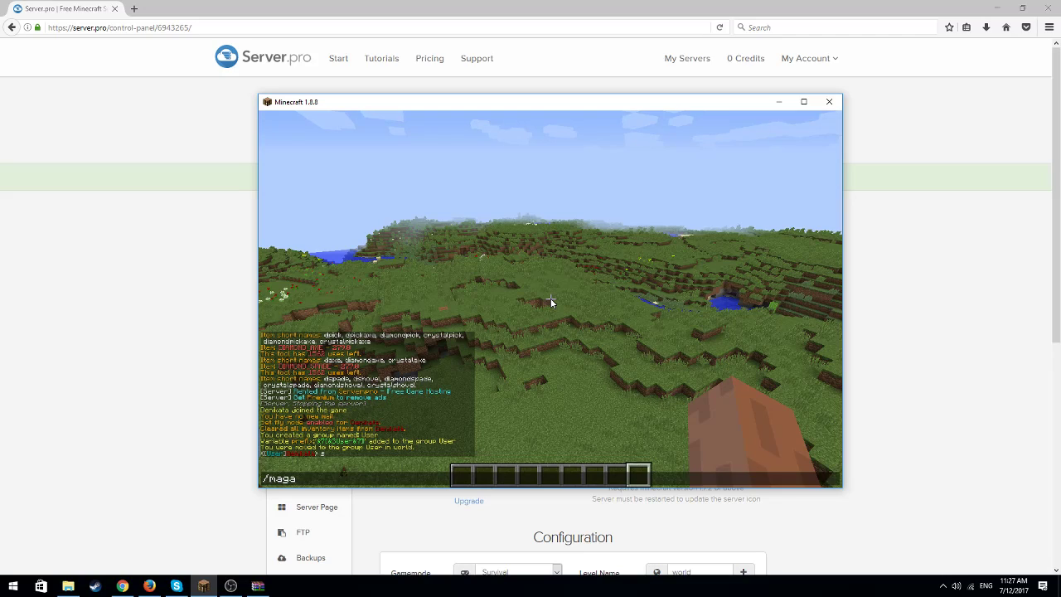
text(/mangadd)
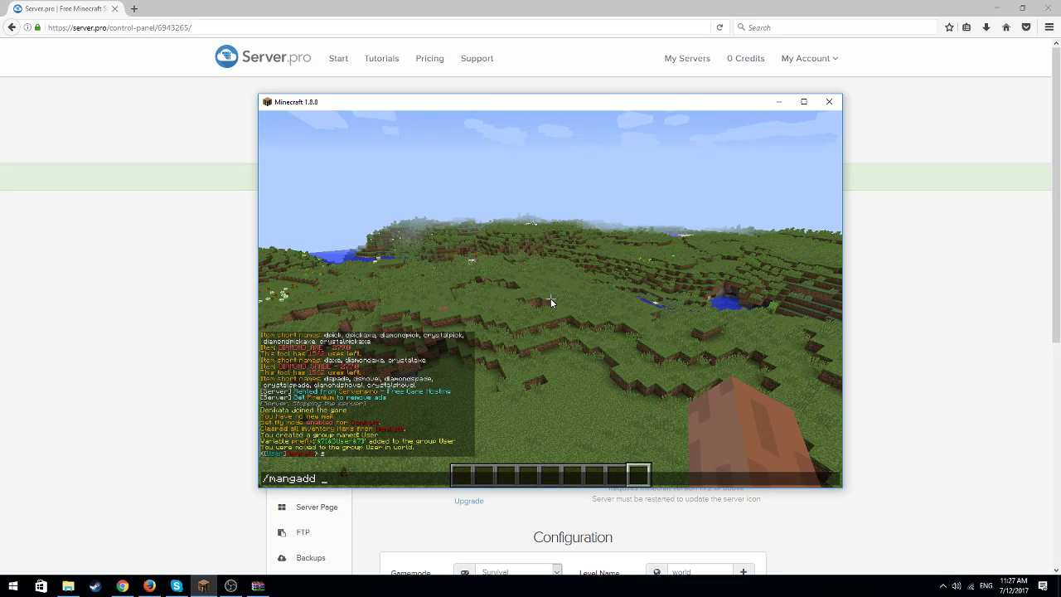
text(p)
text(User)
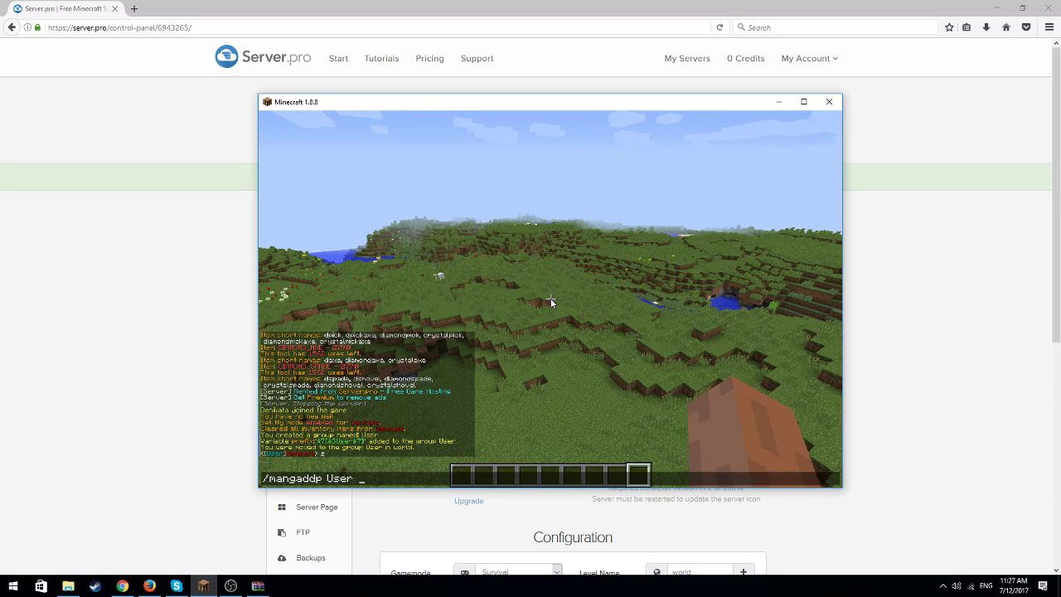
text(e)
key(BackSpace)
key(BackSpace)
key(BackSpace)
key(BackSpace)
key(BackSpace)
key(BackSpace)
key(BackSpace)
key(BackSpace)
key(BackSpace)
key(BackSpace)
key(BackSpace)
key(BackSpace)
key(BackSpace)
key(BackSpace)
key(BackSpace)
key(BackSpace)
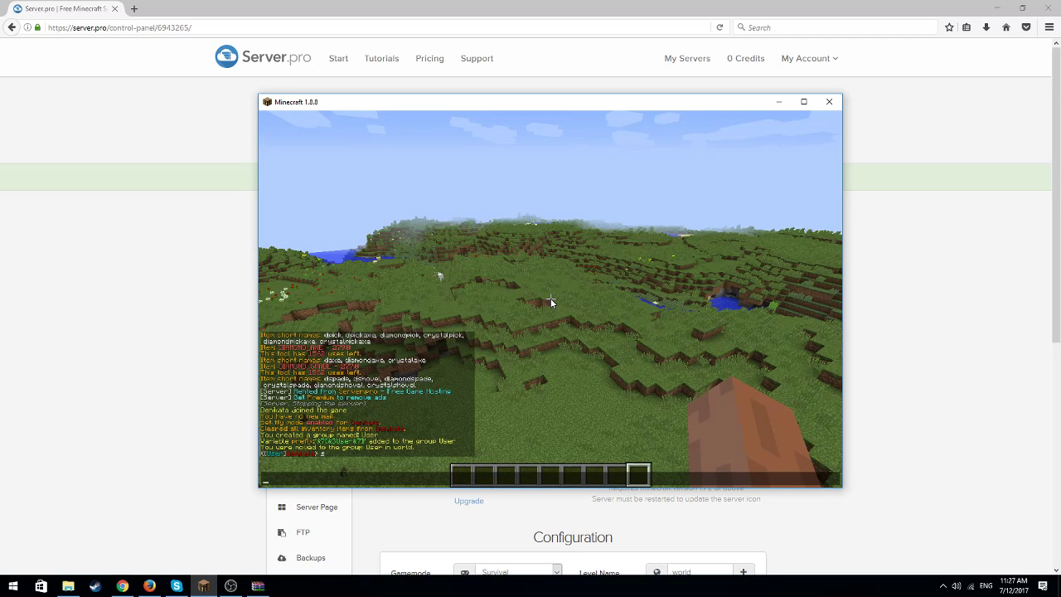
Toggle fly mode off with the chat command /fly, and set the game mode to creative with /gm 1
text(/fly)
key(Return)
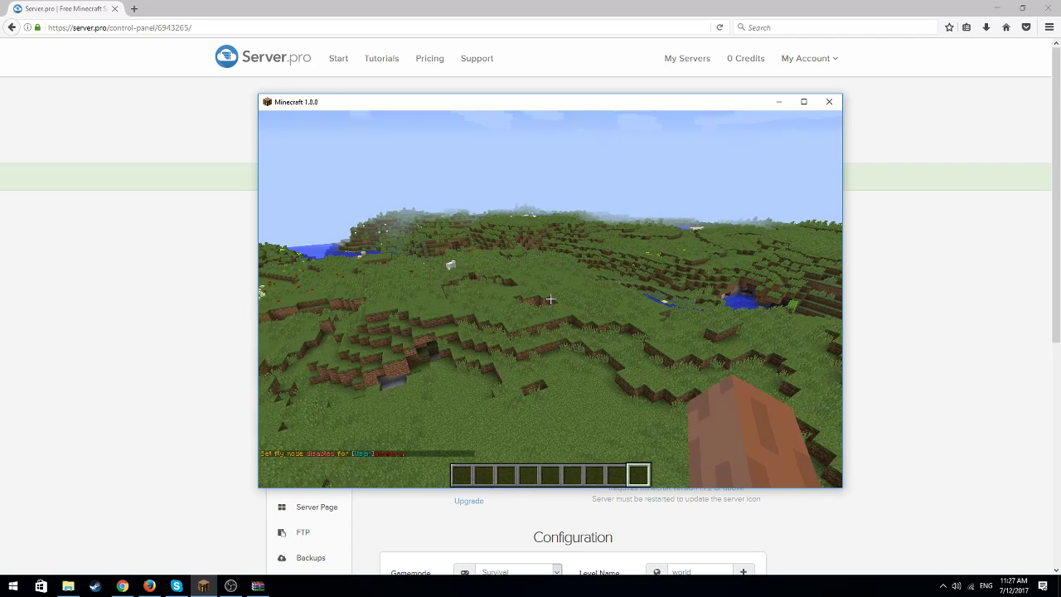
text(/gm 1)
key(Return)
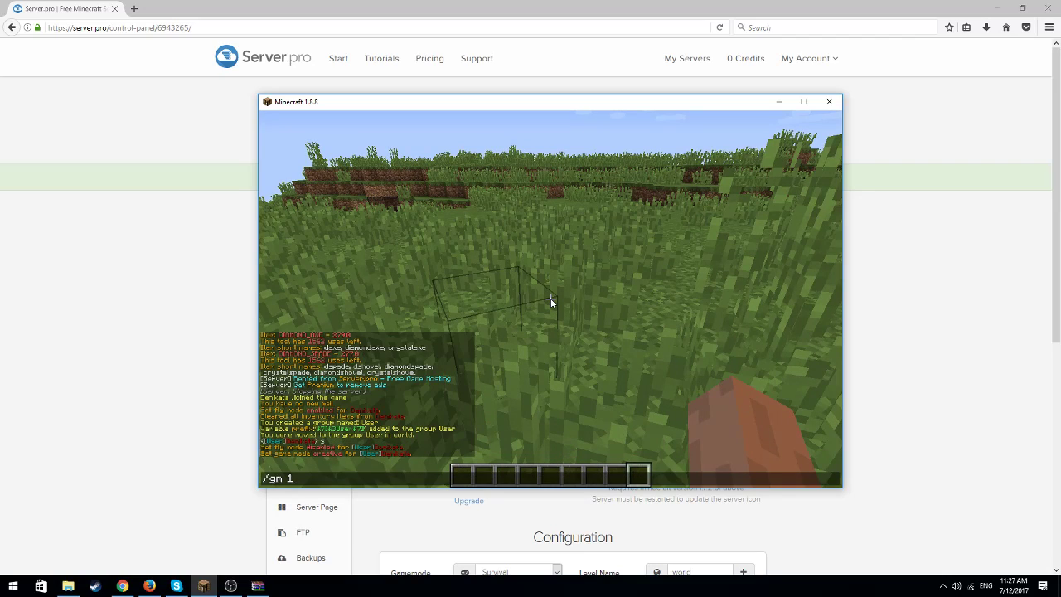
Switch the game mode to adventure with /gm 2 and on to spectator, flying through the terrain to try it out
key(Return)
key(t)
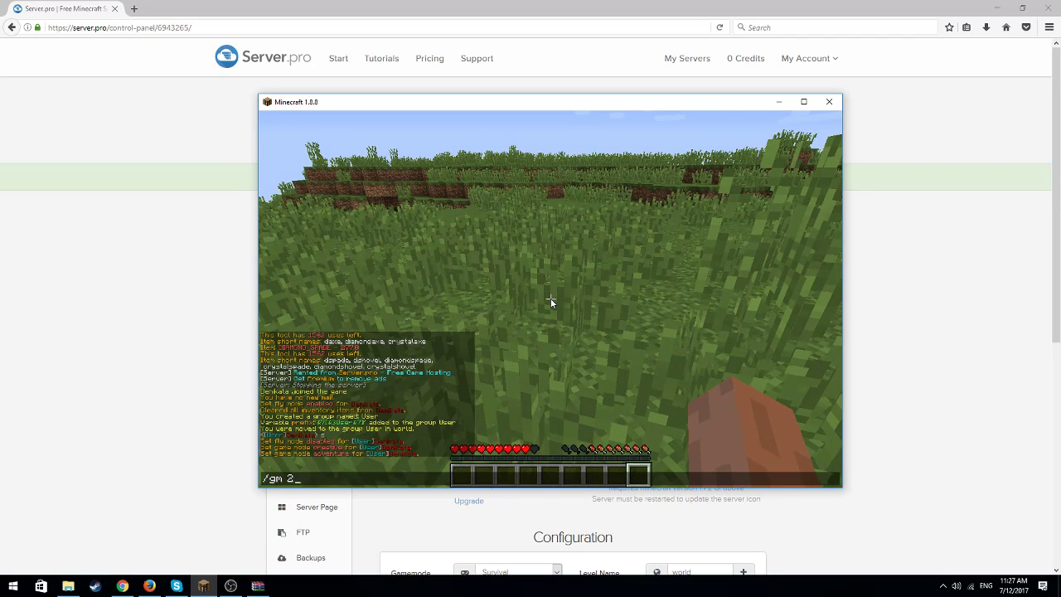
key(Return)
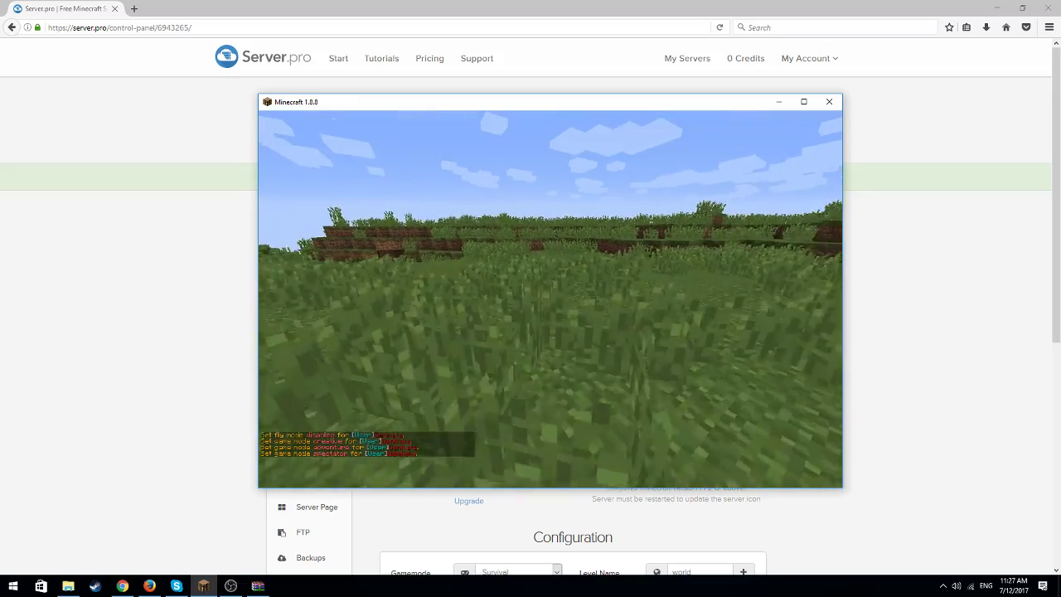
key(w)
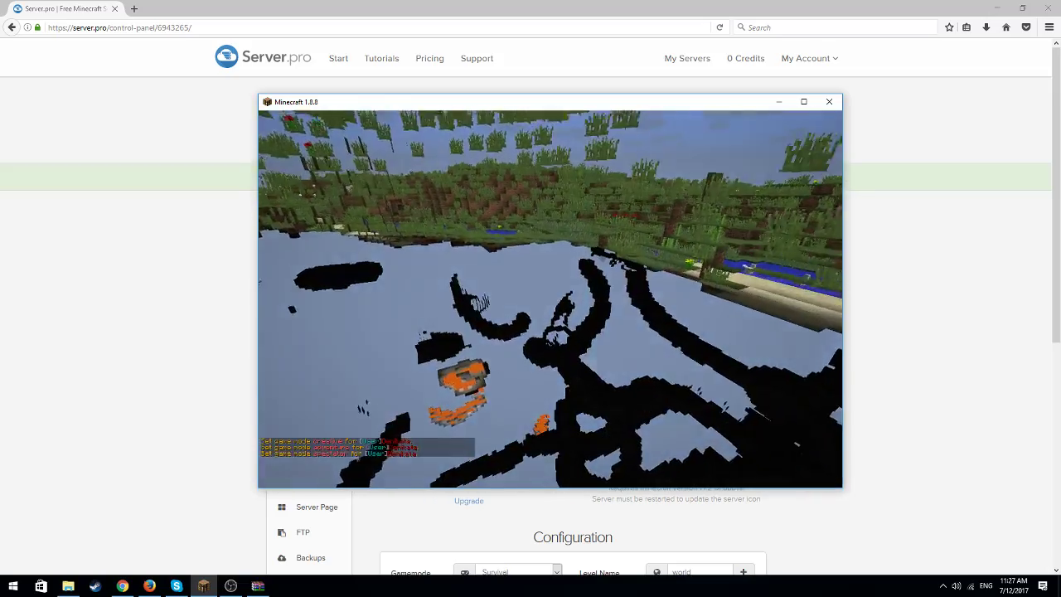
key(w)
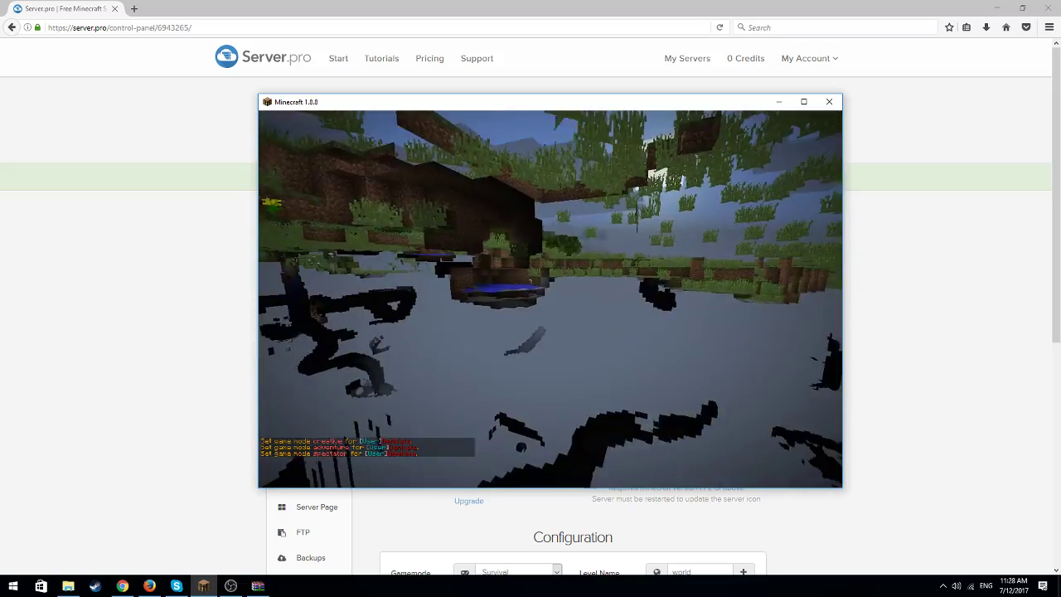
key(w)
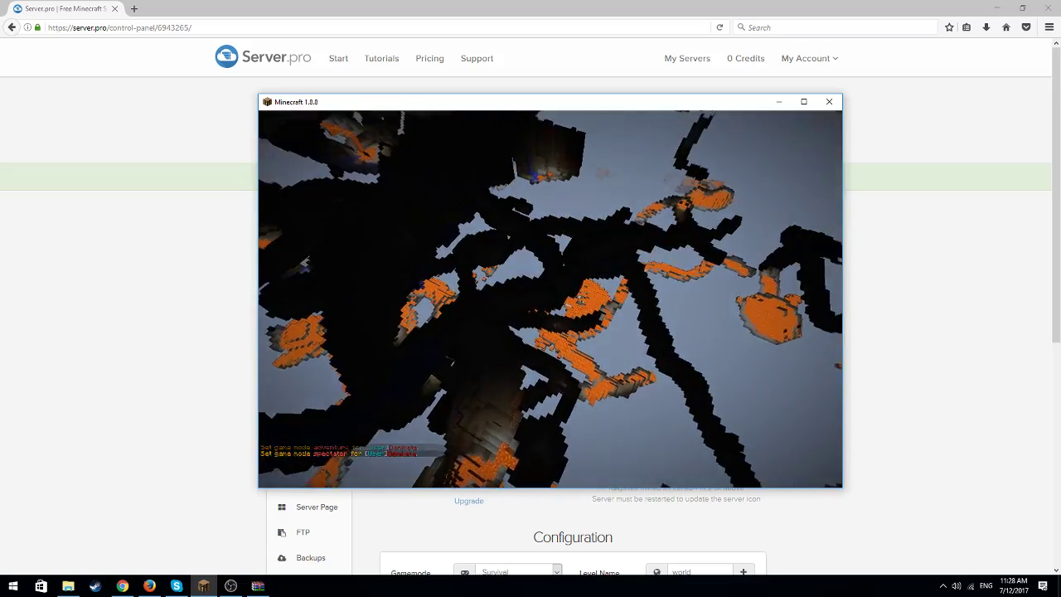
key(space)
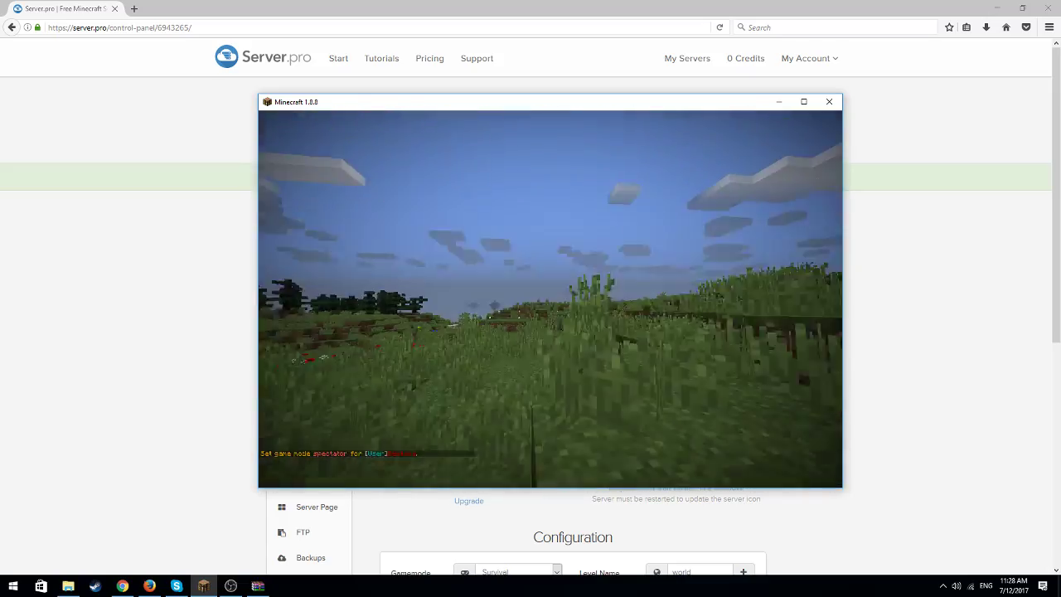
Return the player to creative mode with the chat command /gm 1
key(slash)
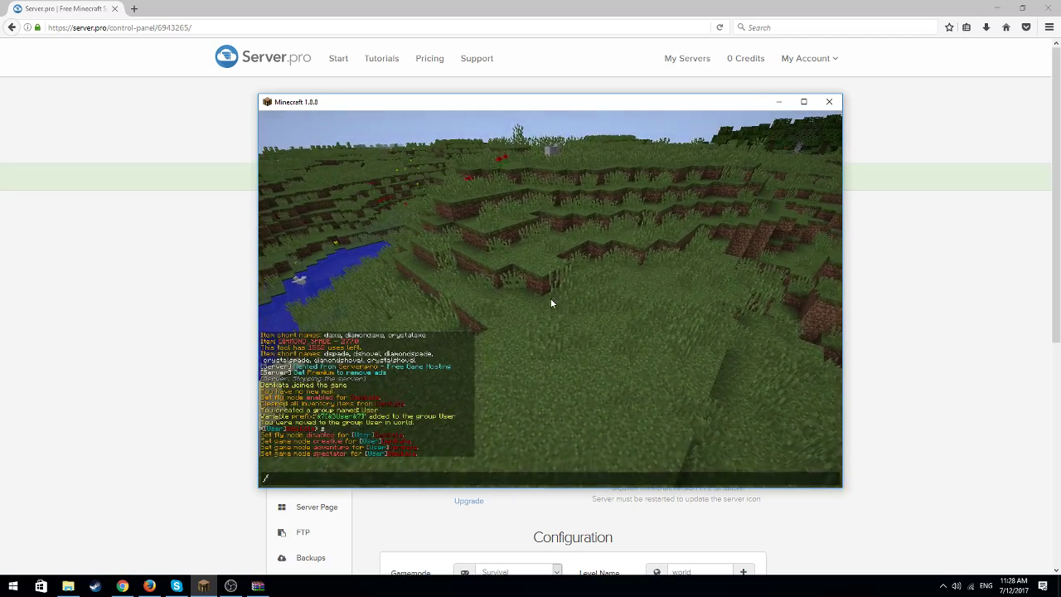
text(gm)
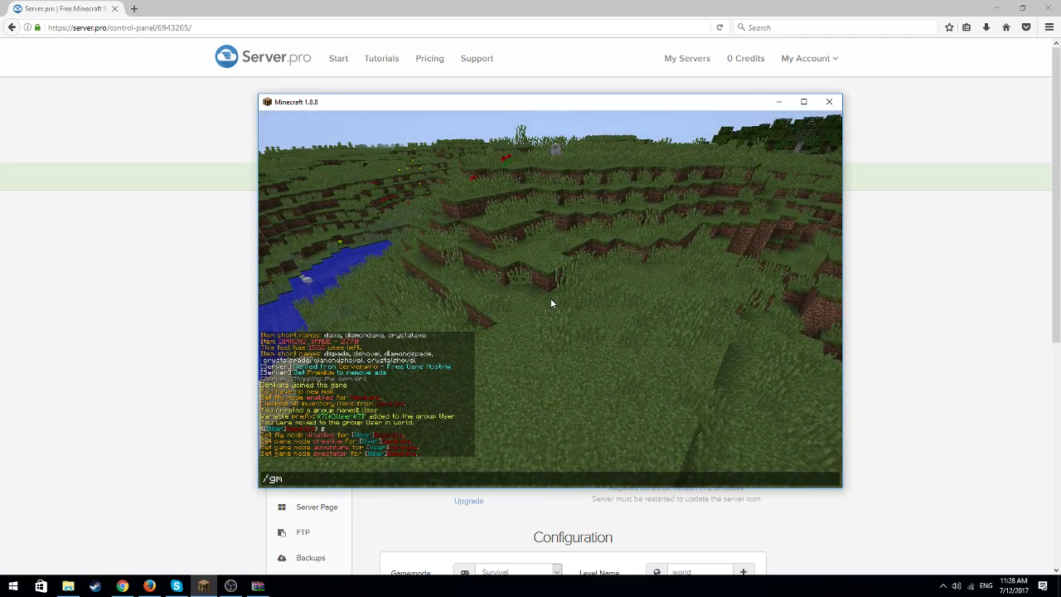
text( 1)
key(Return)
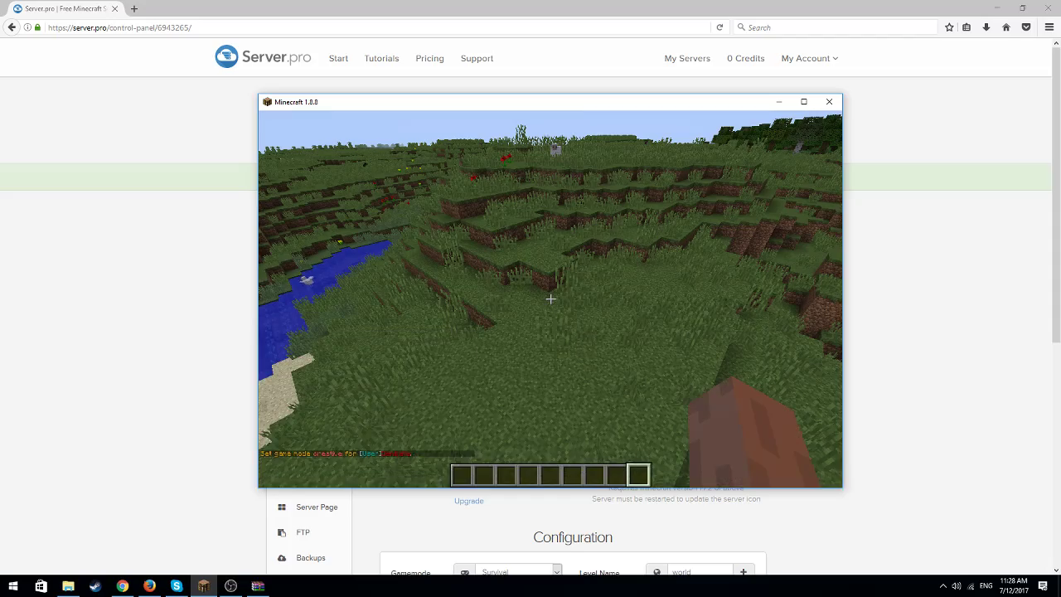
key(w)
key(slash)
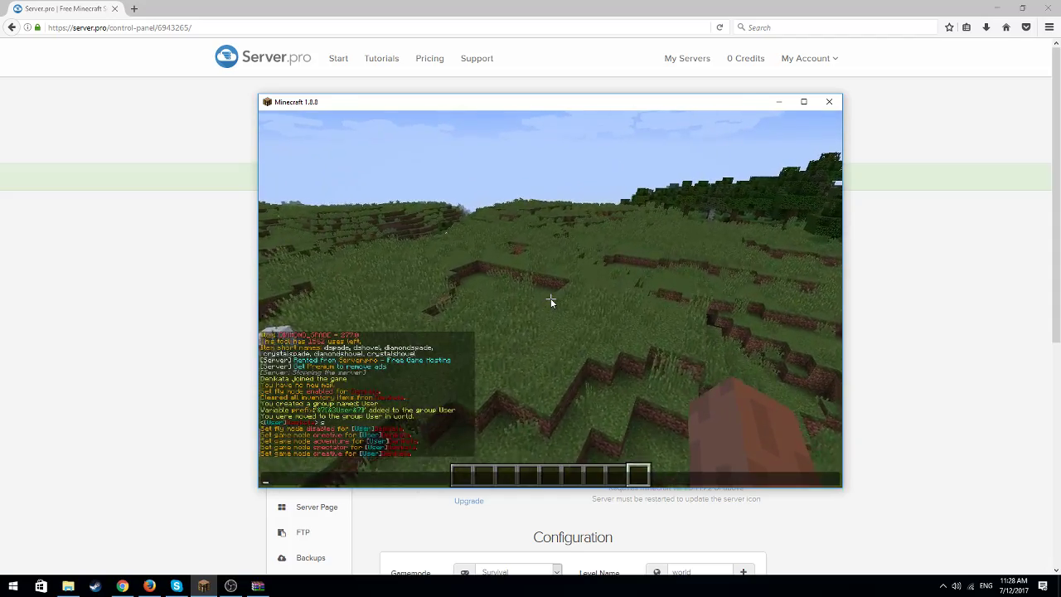
text(k)
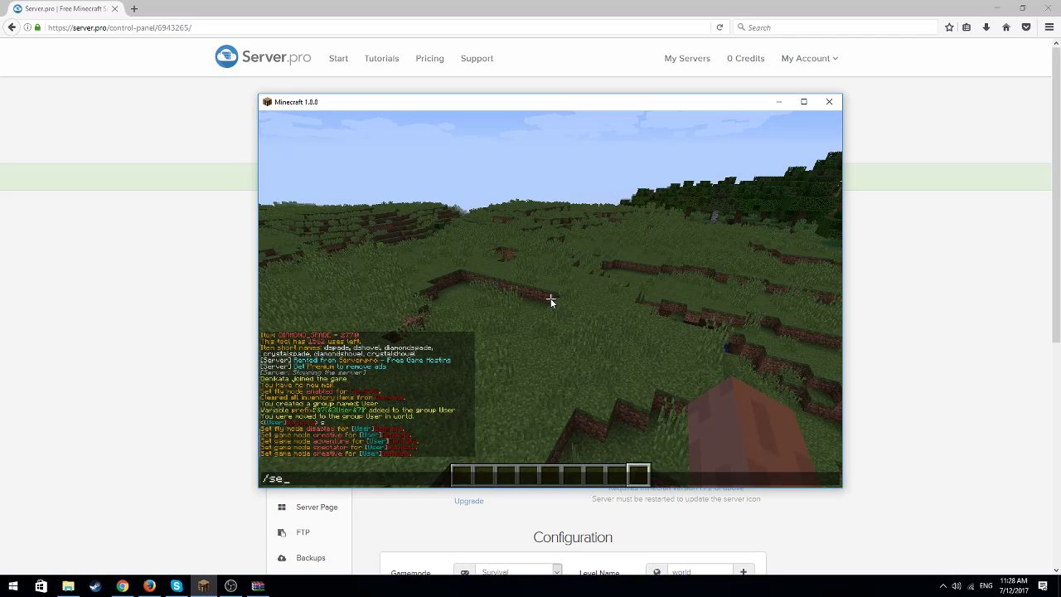
text(home)
key(BackSpace)
key(BackSpace)
key(BackSpace)
key(BackSpace)
key(BackSpace)
key(BackSpace)
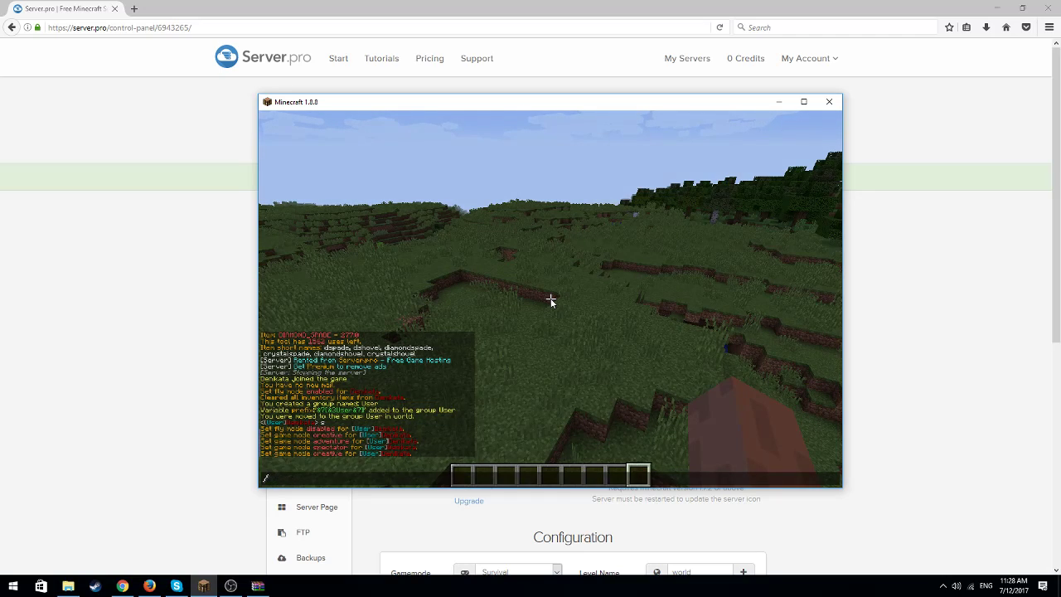
Run the chat command /banip without an address to look up its usage
text(banip)
key(Return)
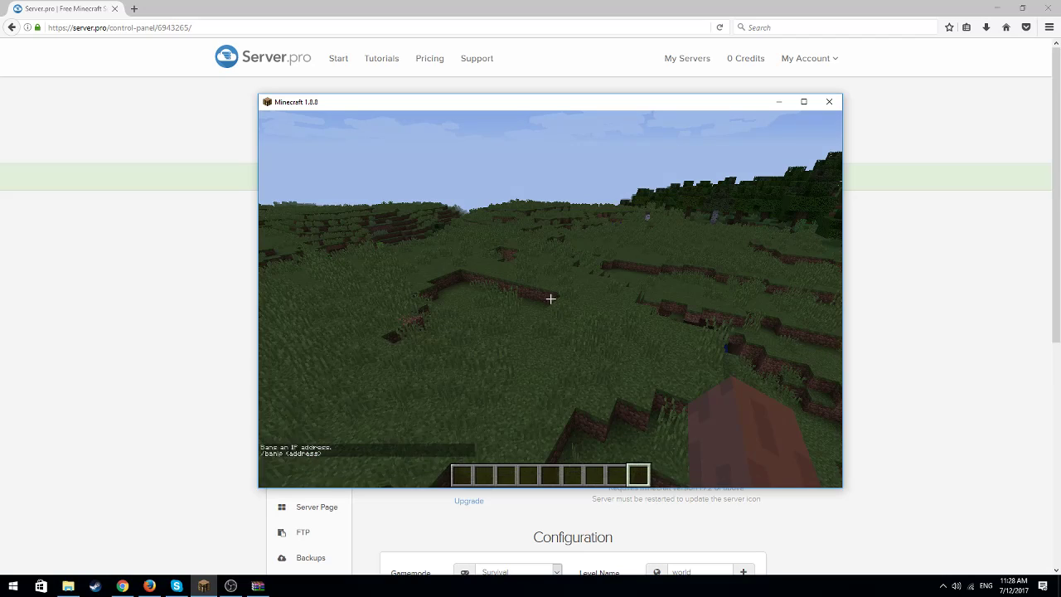
text(/ban)
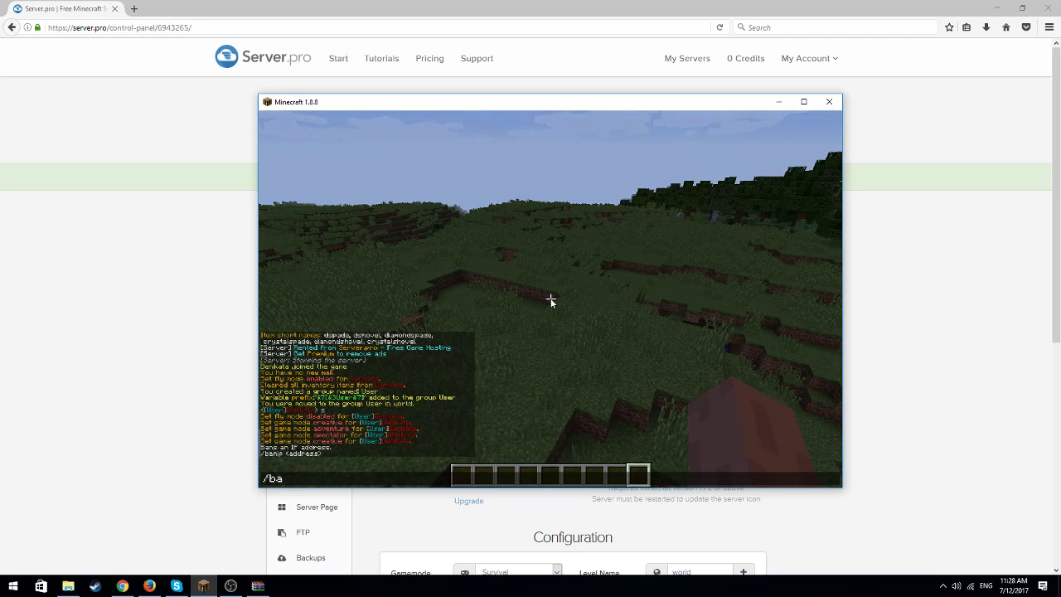
text(Max)
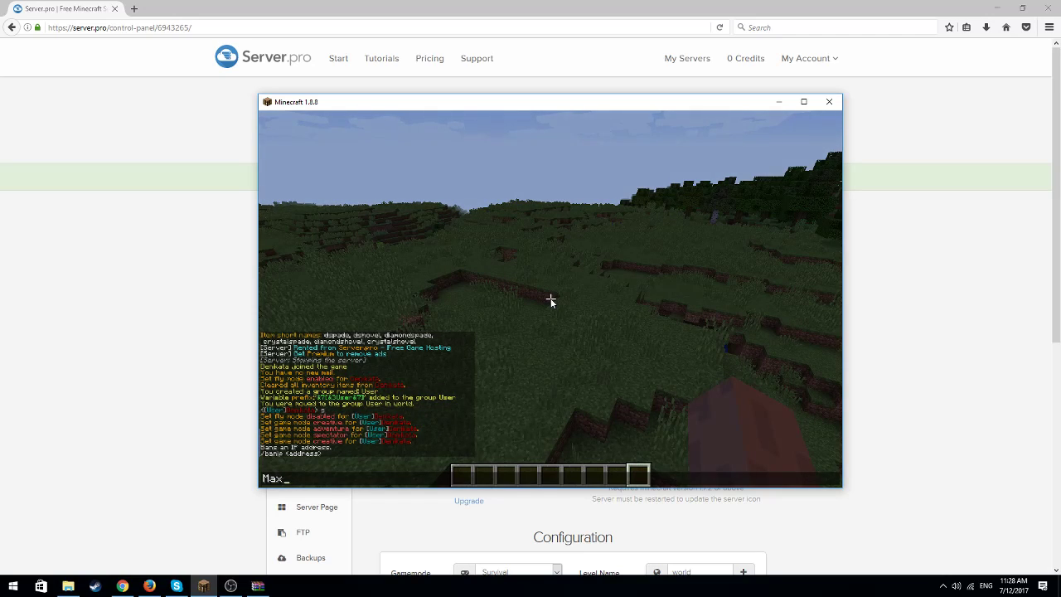
key(Escape)
text(tmaxbans)
key(BackSpace)
key(BackSpace)
key(BackSpace)
key(BackSpace)
key(BackSpace)
key(BackSpace)
key(BackSpace)
text(M)
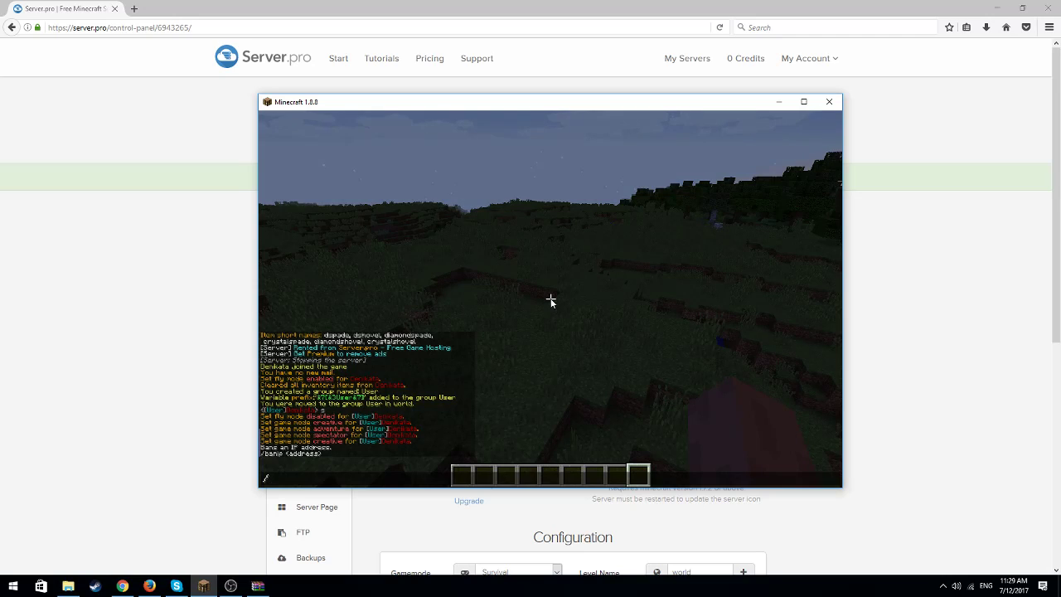
text(mangaddp User e)
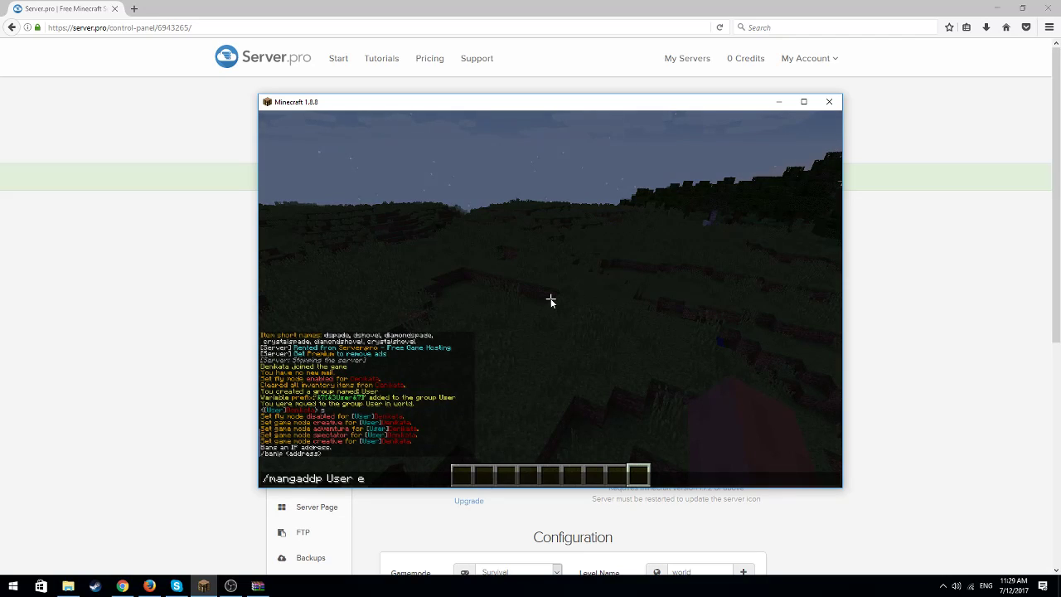
text(ssentials)
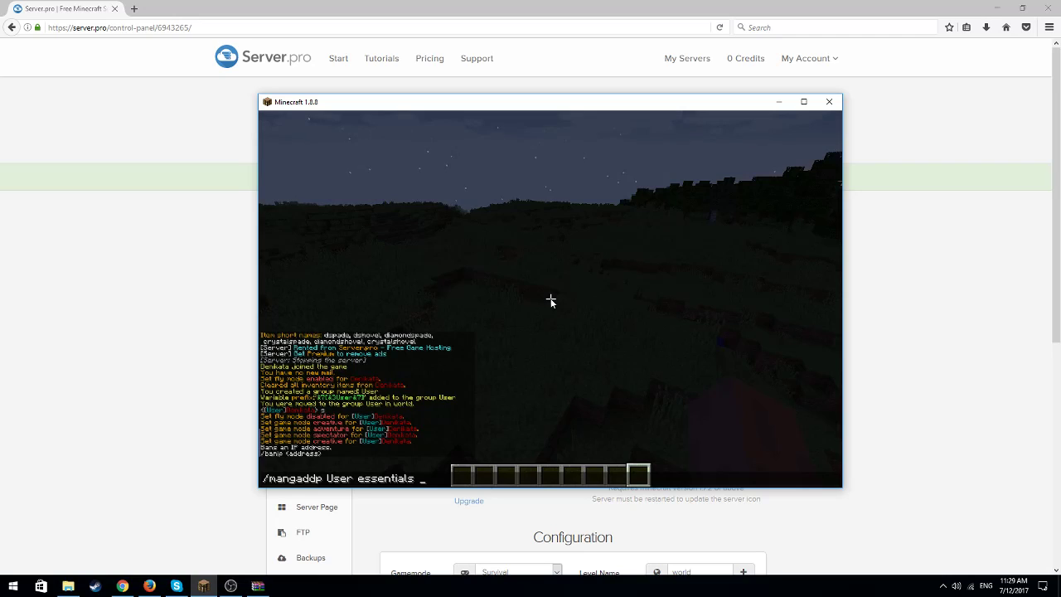
text(ome)
click(418, 484)
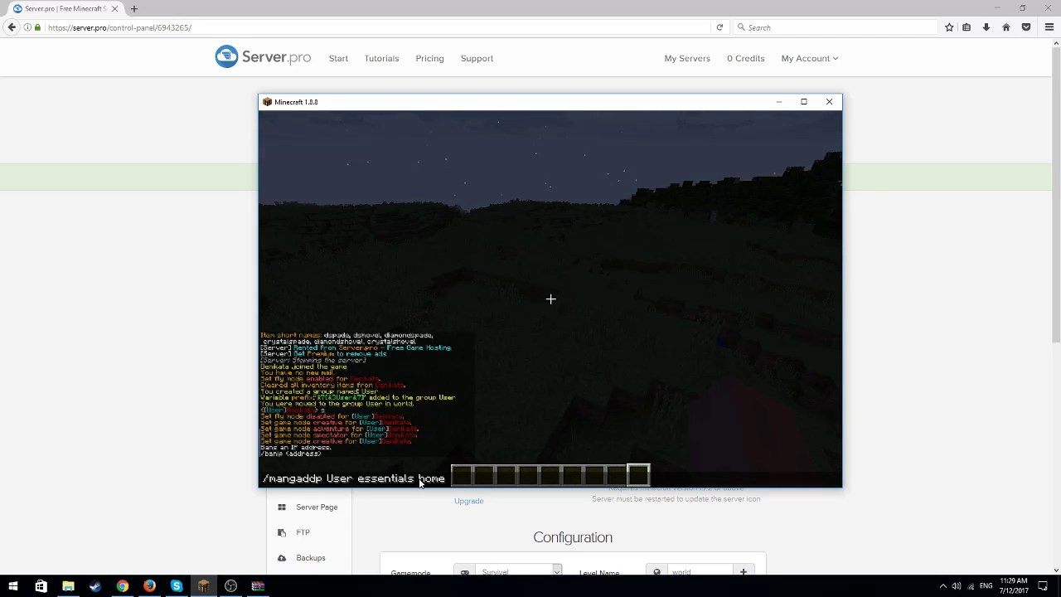
key(Delete)
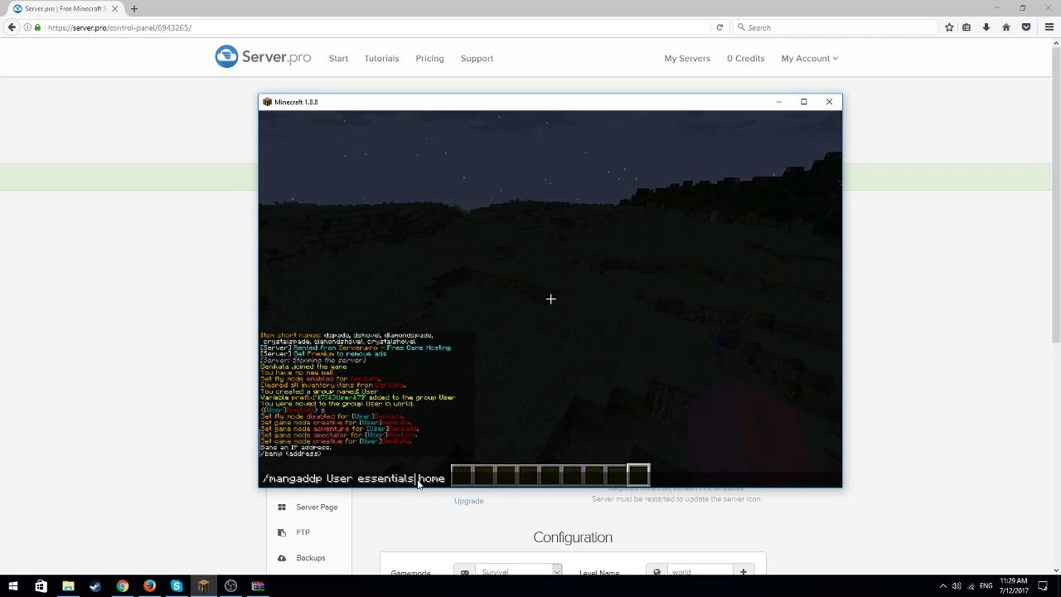
click(458, 474)
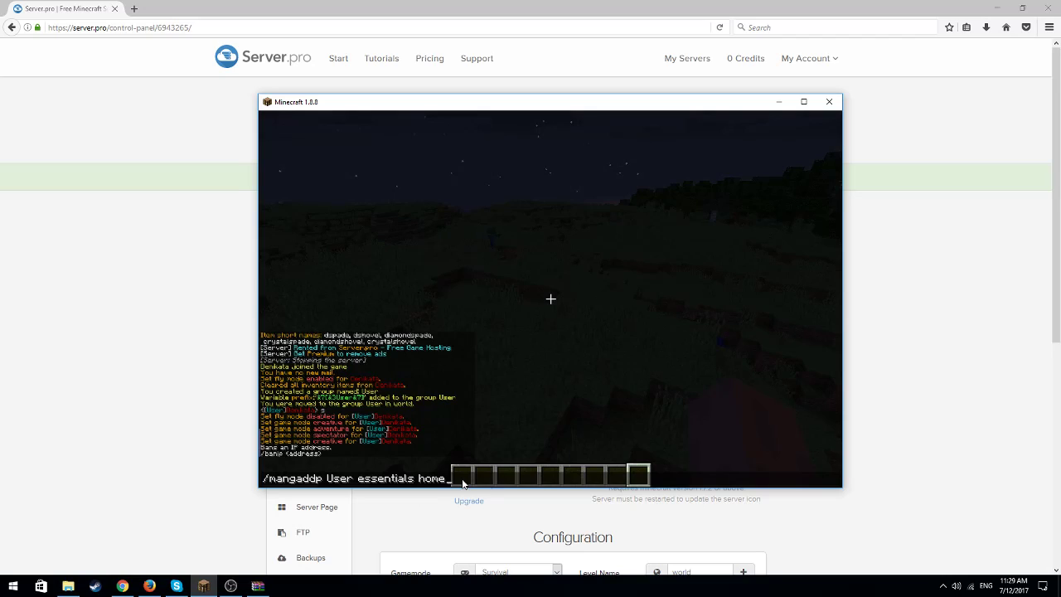
key(BackSpace)
key(BackSpace)
key(BackSpace)
key(BackSpace)
key(BackSpace)
key(BackSpace)
key(BackSpace)
key(BackSpace)
key(BackSpace)
key(BackSpace)
key(BackSpace)
key(BackSpace)
key(BackSpace)
key(BackSpace)
key(BackSpace)
key(BackSpace)
key(BackSpace)
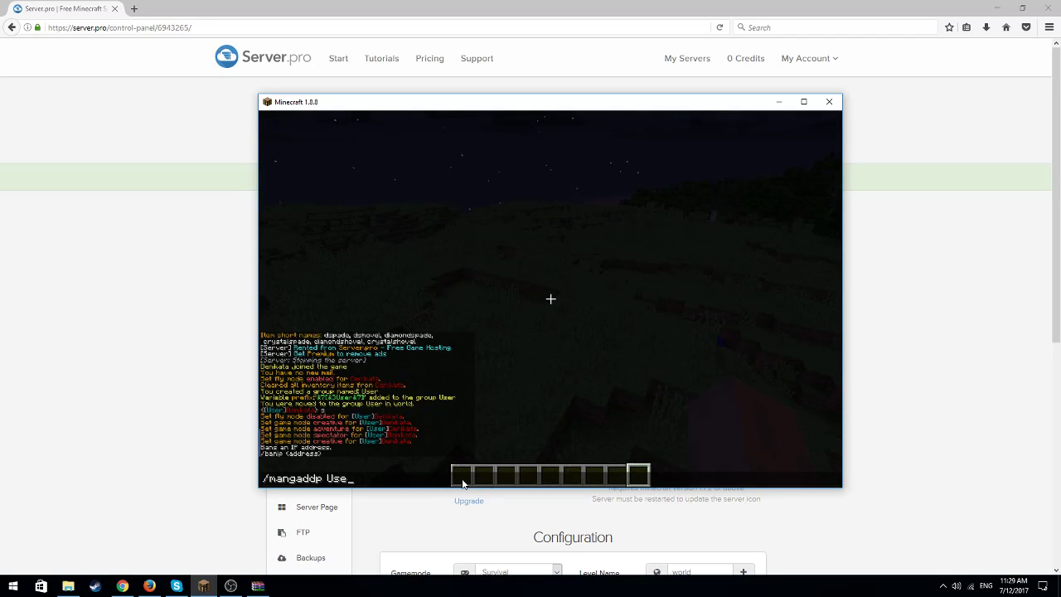
key(BackSpace)
key(BackSpace)
key(BackSpace)
key(BackSpace)
key(BackSpace)
key(BackSpace)
key(BackSpace)
key(BackSpace)
key(BackSpace)
key(BackSpace)
key(BackSpace)
key(BackSpace)
key(BackSpace)
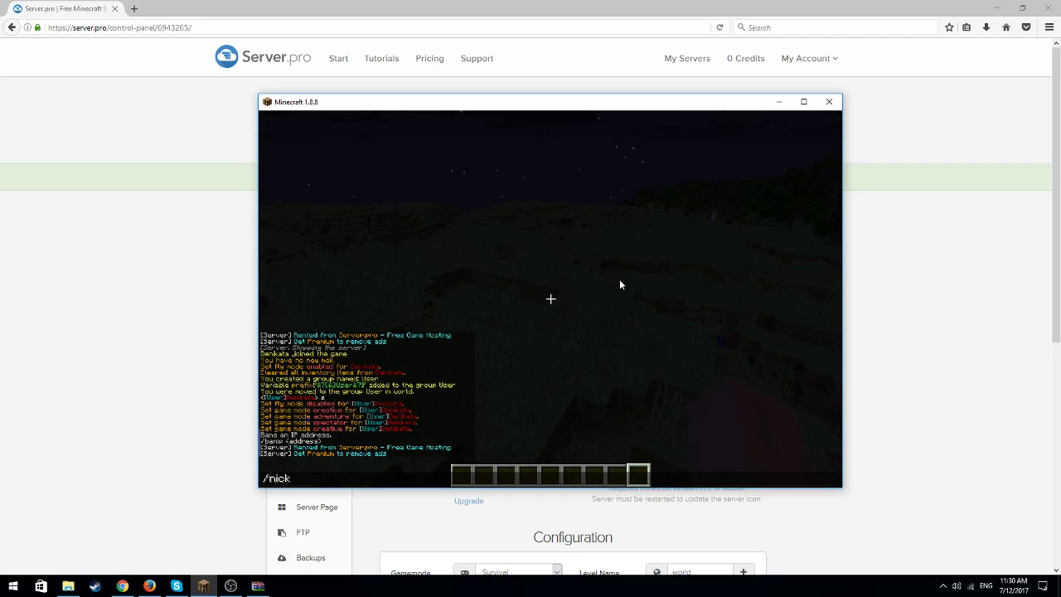
Set the player's nickname to the username in purple with the /nick command, and send the chat message f to try it out
text(&5)
key(BackSpace)
key(BackSpace)
text(De)
key(BackSpace)
key(BackSpace)
text(Denikata)
key(Return)
text(ta> f)
key(Return)
key(t)
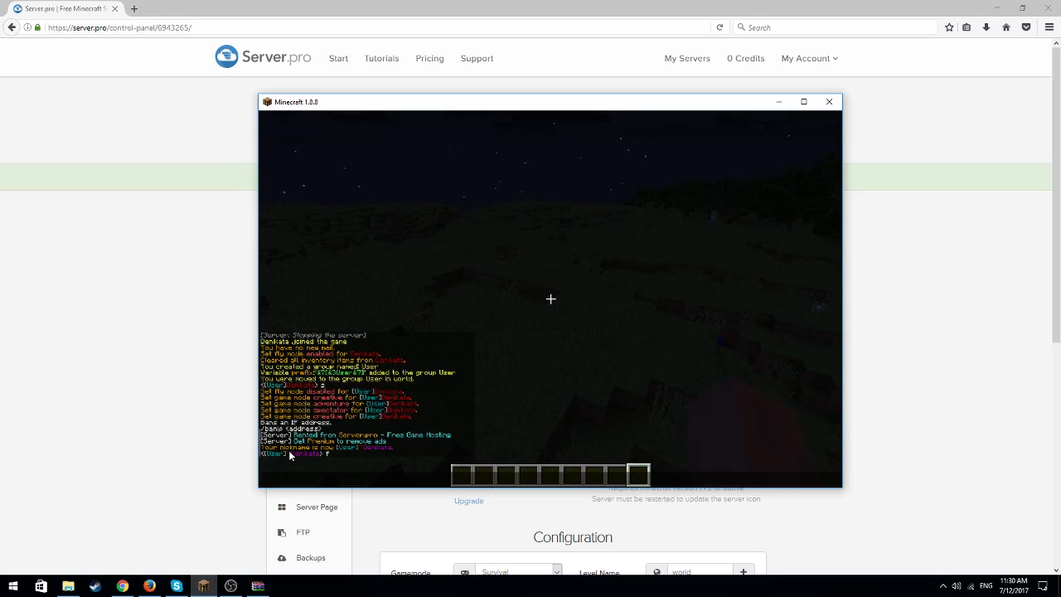
Switch to the Server.pro control panel in the browser and open plugins/Essentials/config.yml for editing
click(779, 101)
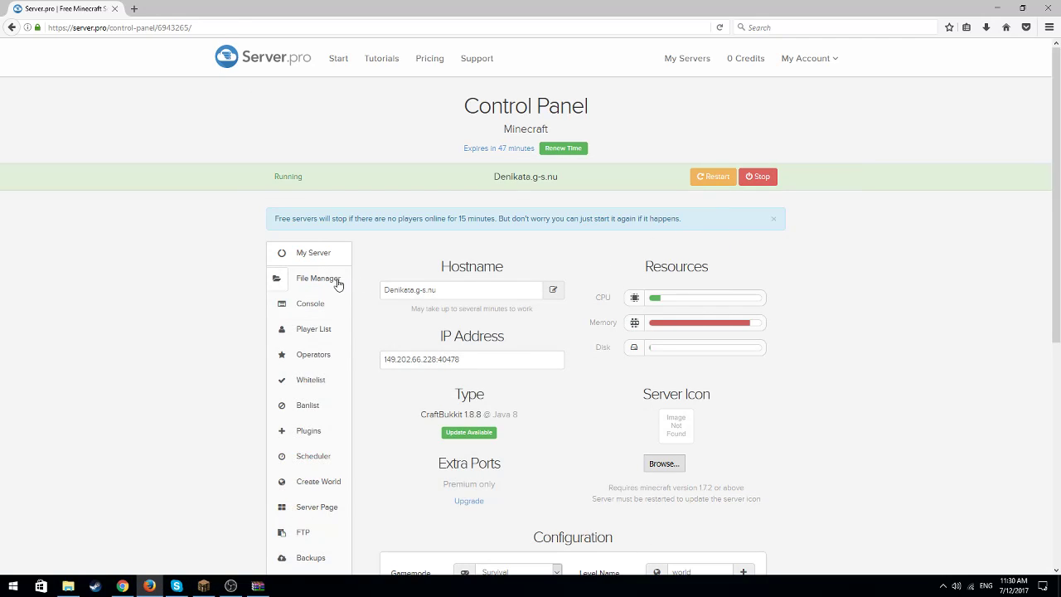
click(337, 284)
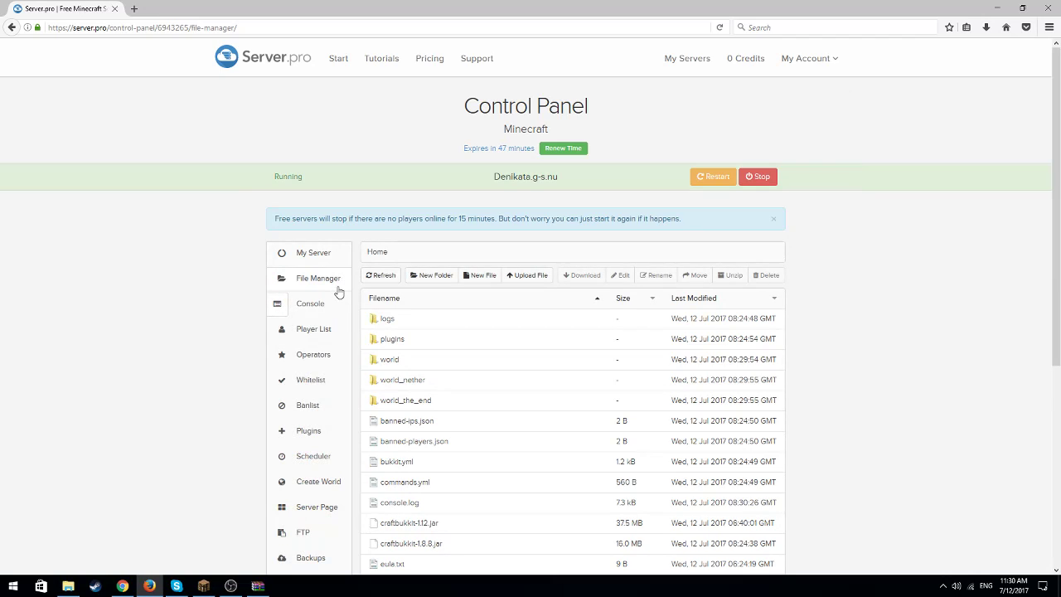
click(388, 340)
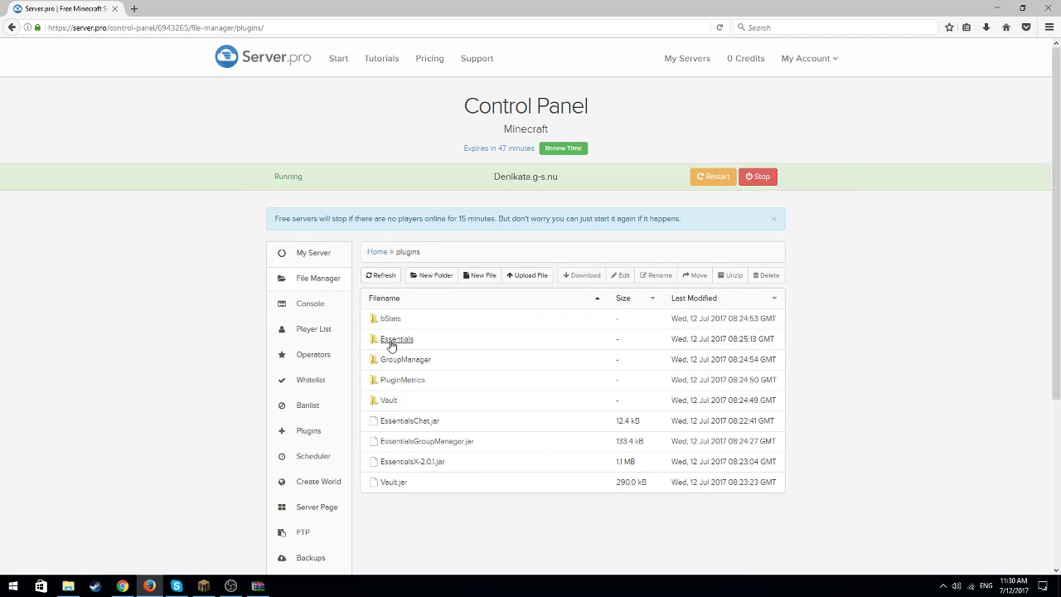
click(404, 340)
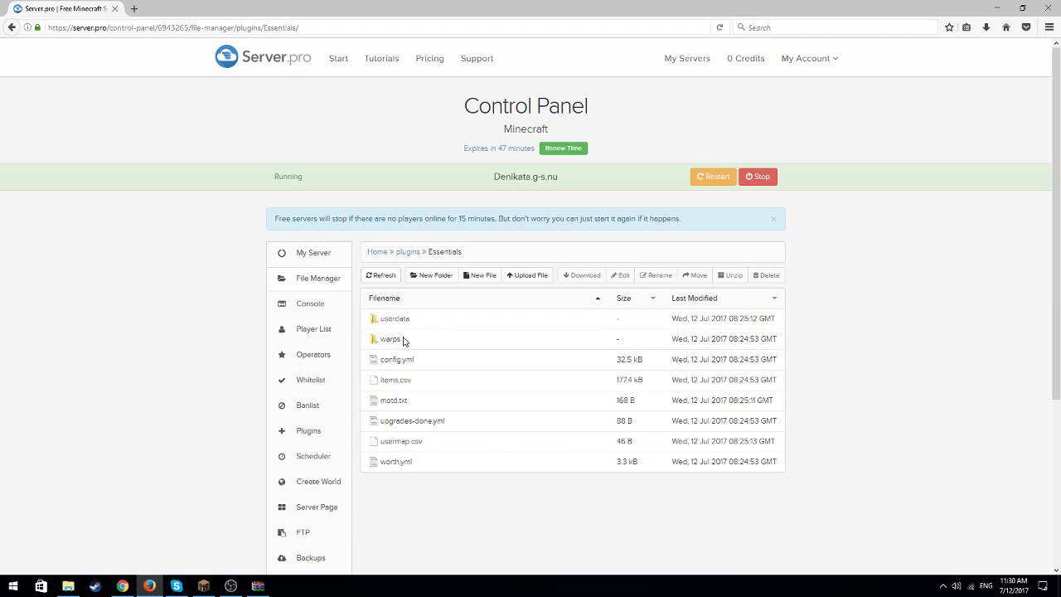
click(391, 360)
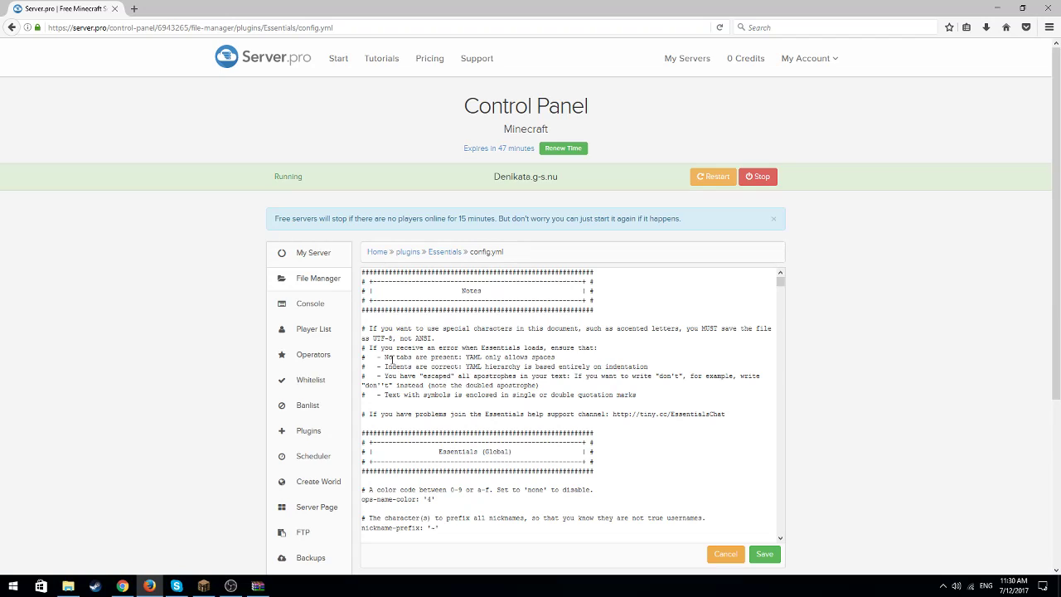
Clear the ops-name-color and nickname-prefix values in the Essentials config, and set max-nick-length to 25
scroll(465, 317, down, 2)
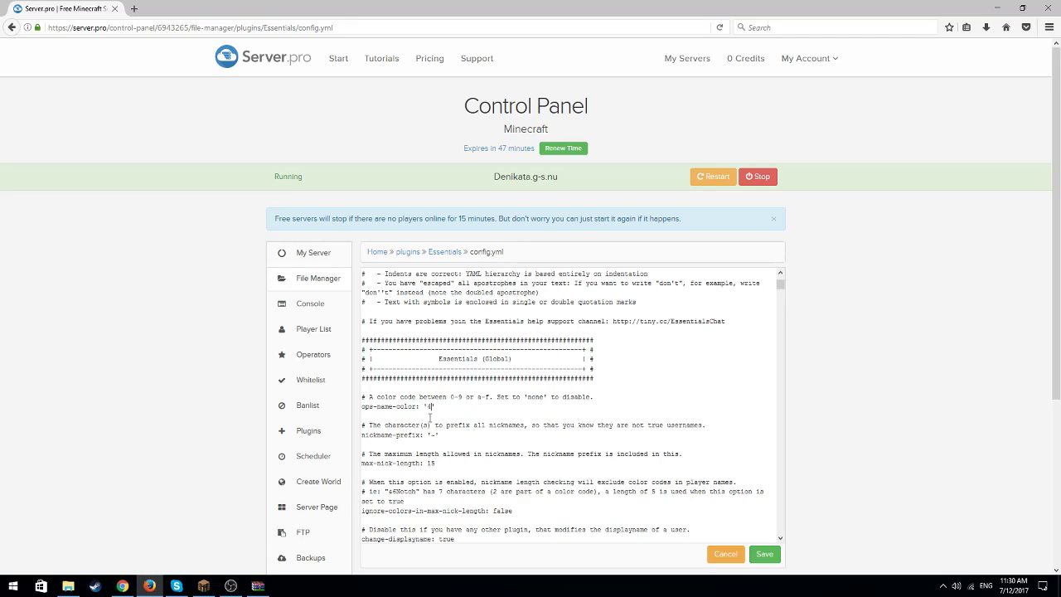
key(BackSpace)
key(BackSpace)
click(438, 464)
key(BackSpace)
key(BackSpace)
text(25)
Set teleport-cooldown and teleport-delay to 3 seconds each and heal-cooldown to 30 seconds in the Essentials config
scroll(473, 454, down, 5)
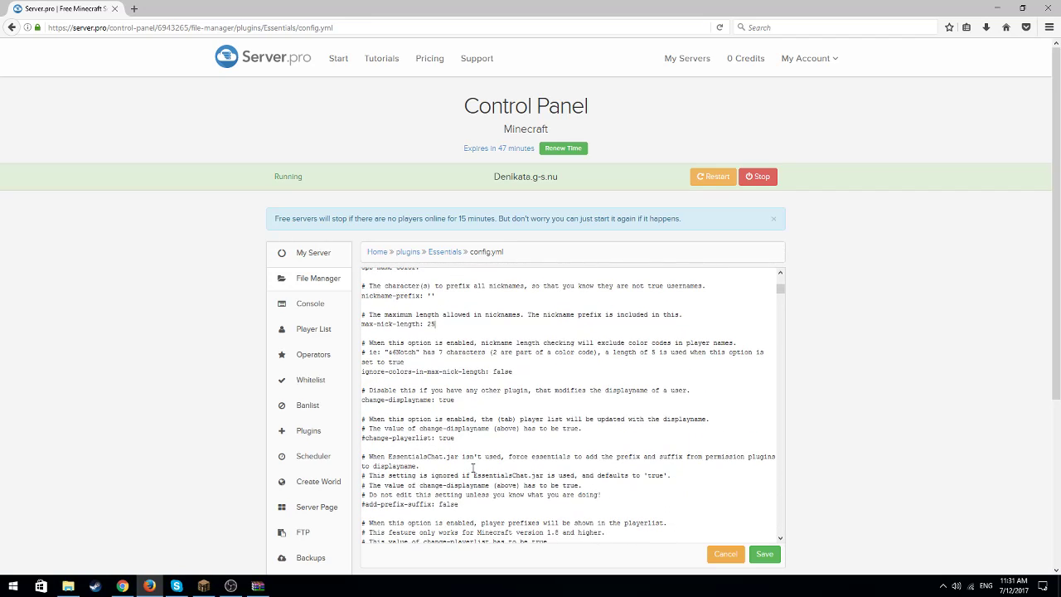
scroll(508, 354, down, 7)
scroll(468, 379, down, 5)
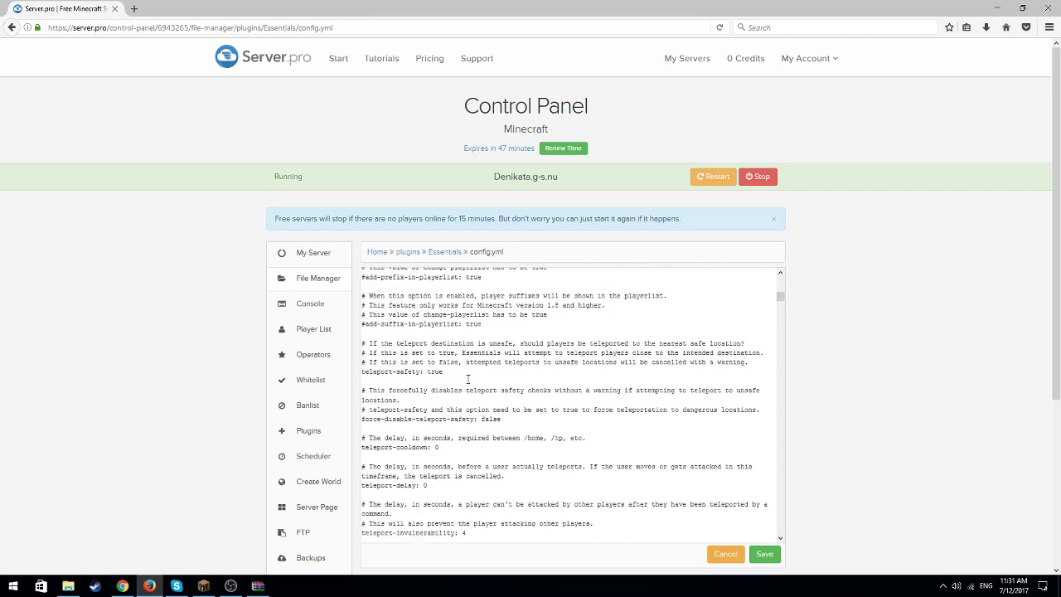
scroll(456, 378, up, 4)
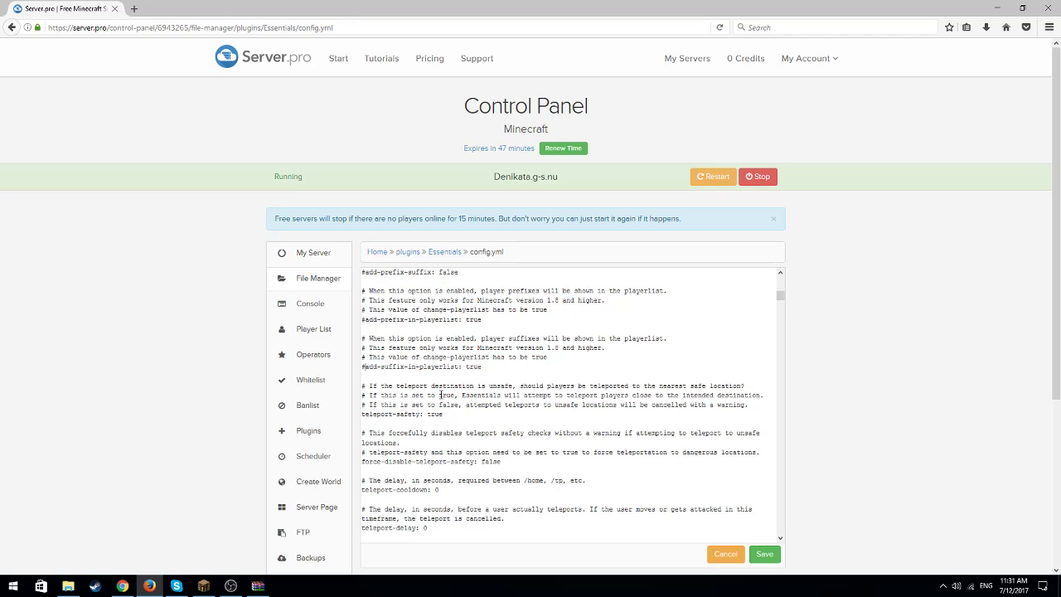
scroll(428, 401, down, 8)
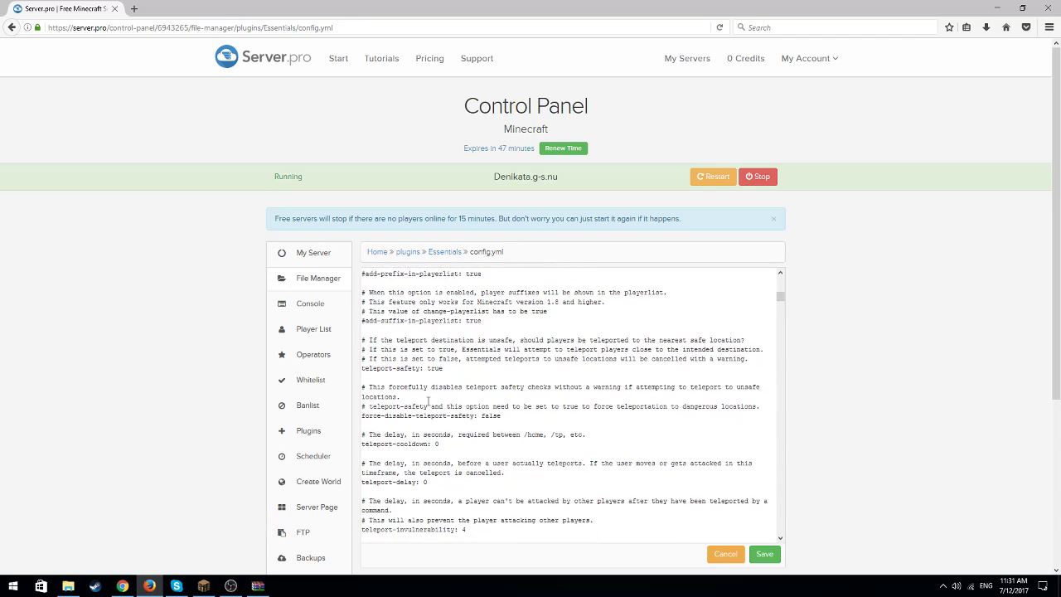
scroll(429, 401, down, 2)
scroll(430, 362, up, 4)
scroll(430, 362, up, 3)
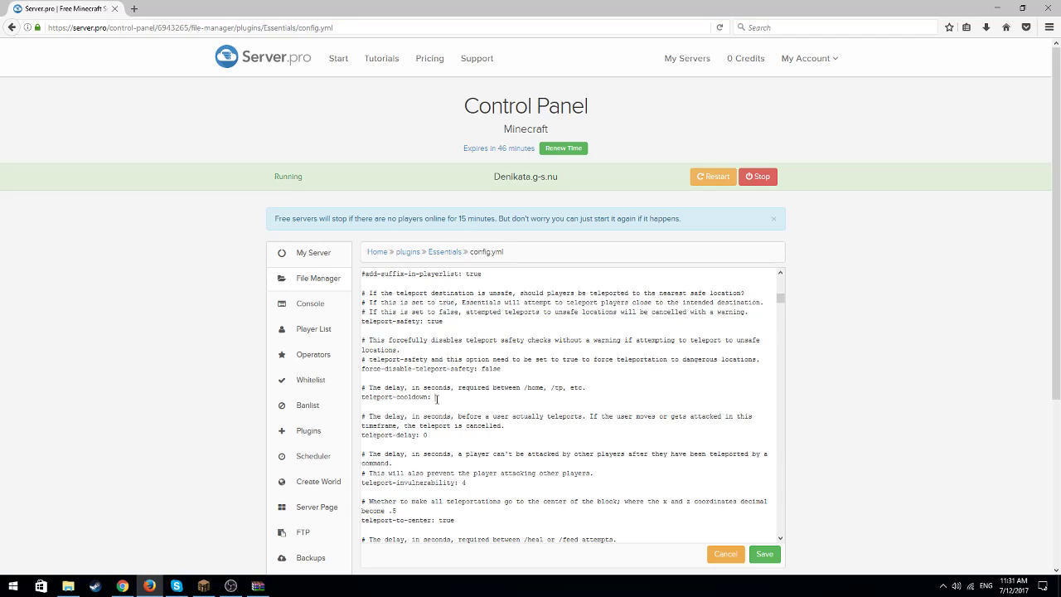
text(3)
click(431, 433)
key(BackSpace)
text(3)
scroll(474, 490, down, 3)
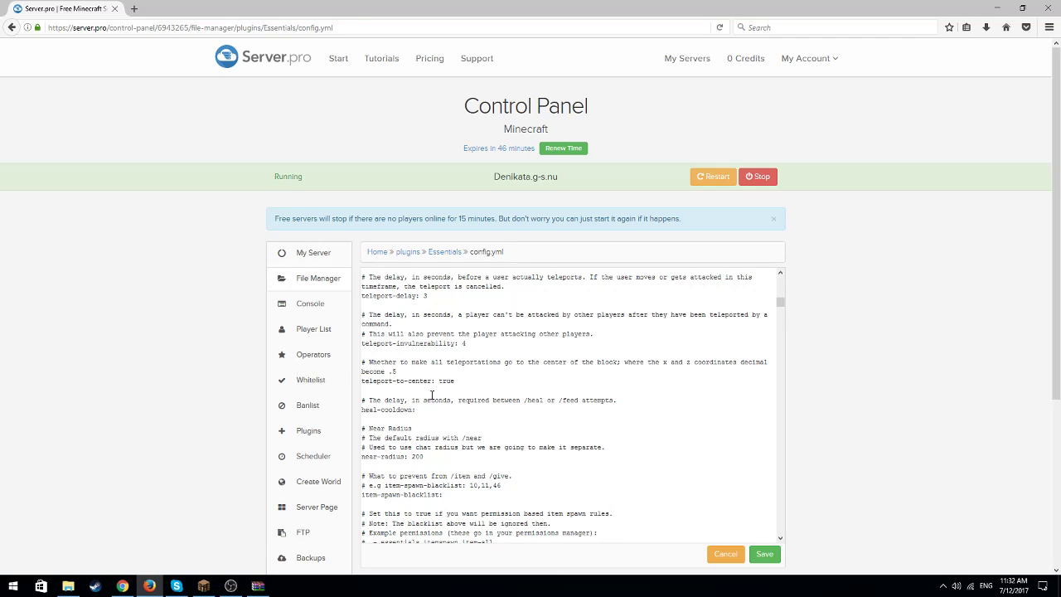
text(30)
Examine the item spawn, socialspy-commands, mute-commands and player-commands sections of the Essentials config
scroll(432, 394, down, 1)
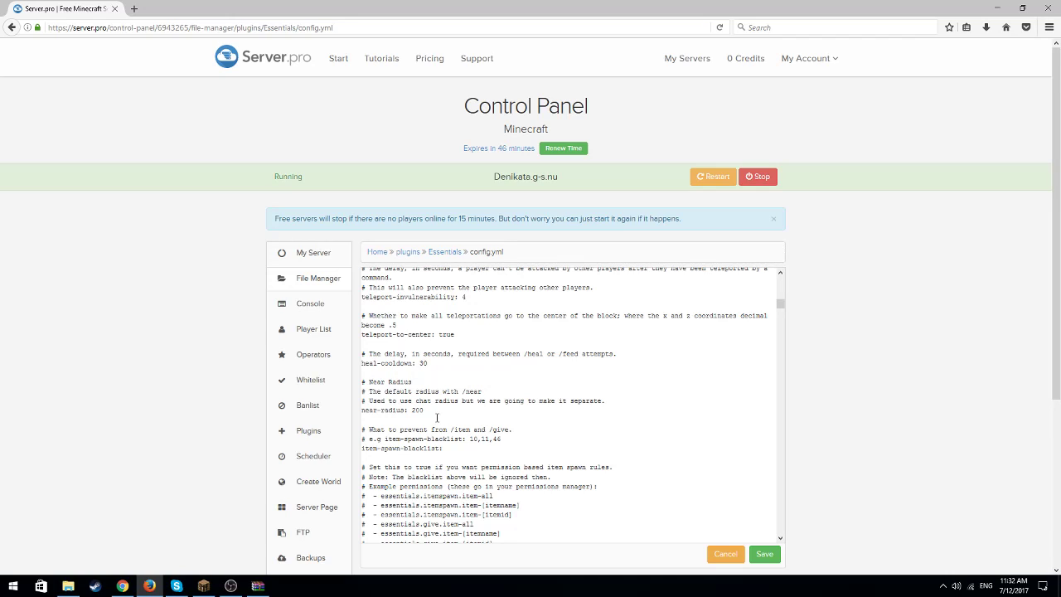
scroll(515, 371, down, 5)
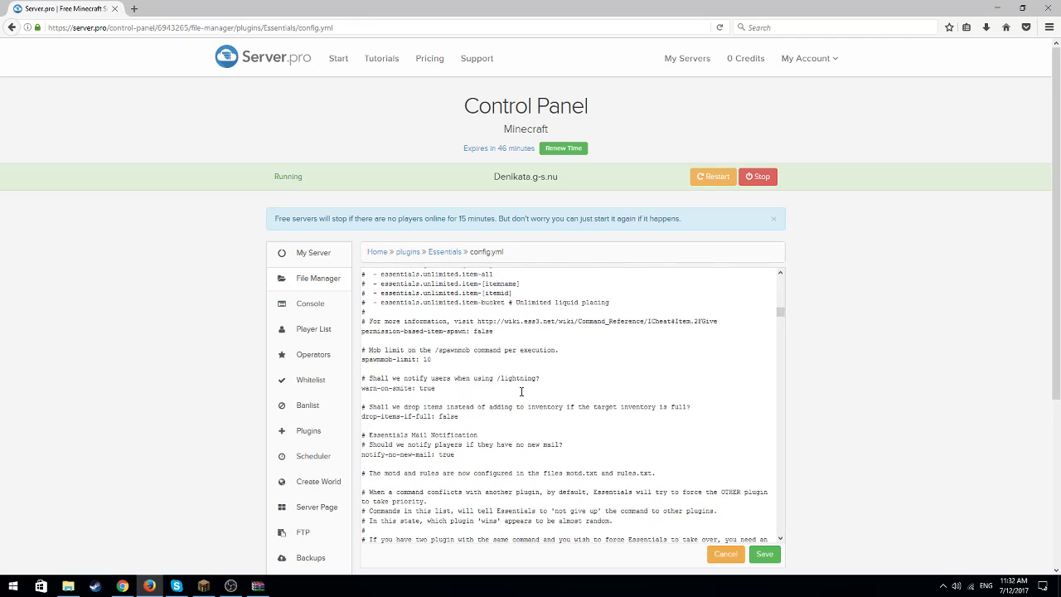
scroll(469, 393, down, 8)
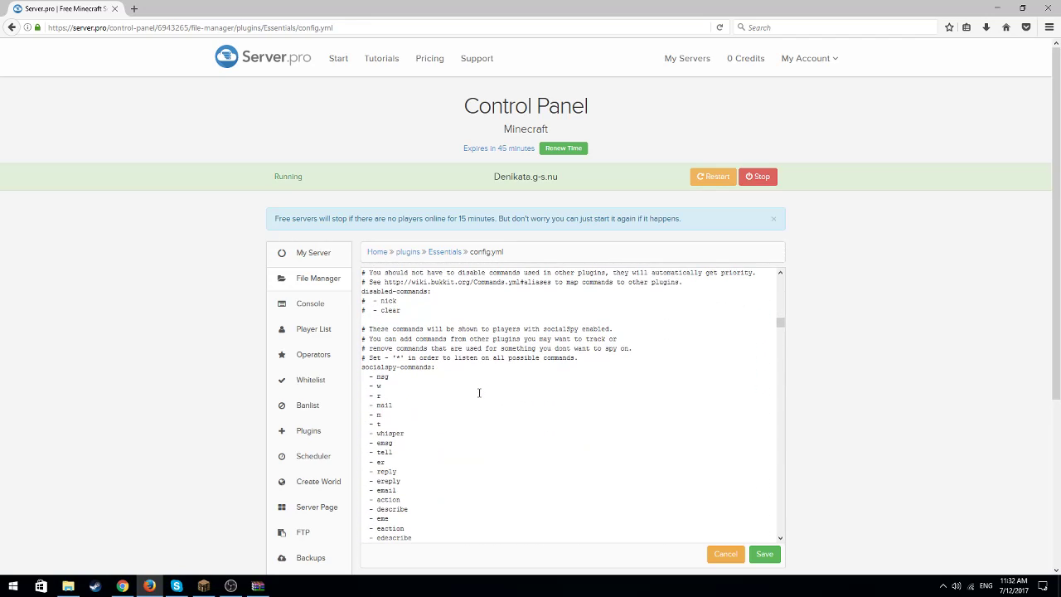
drag(368, 376, 391, 423)
click(400, 396)
scroll(400, 398, down, 3)
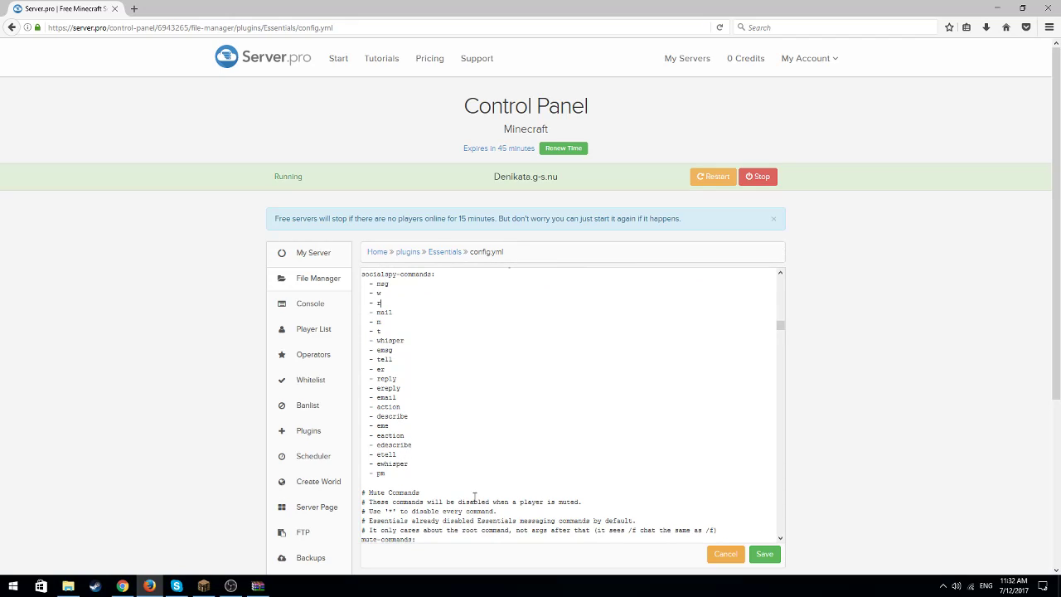
scroll(391, 385, down, 5)
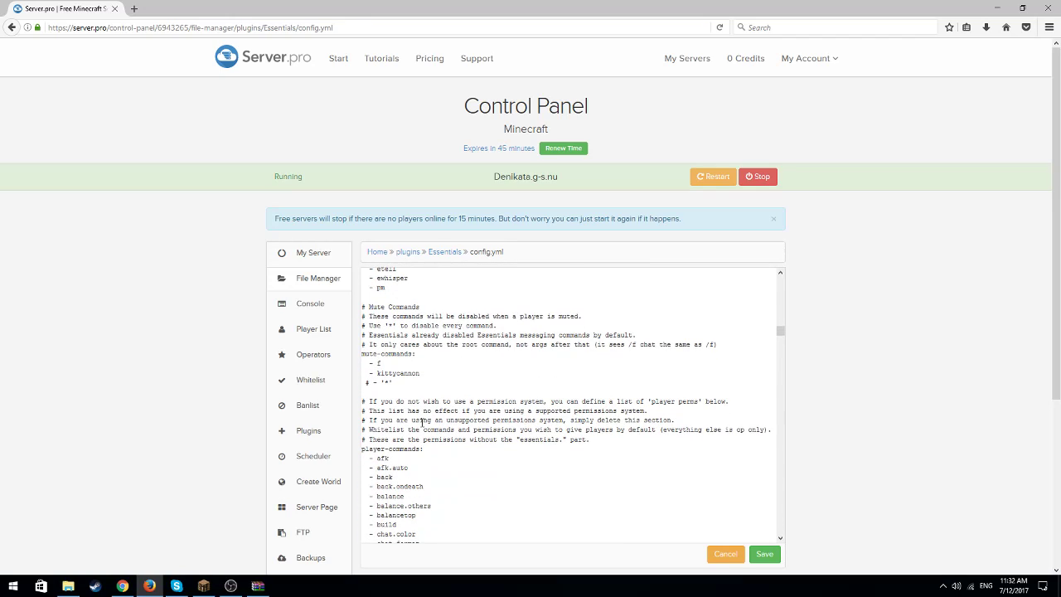
scroll(427, 410, down, 3)
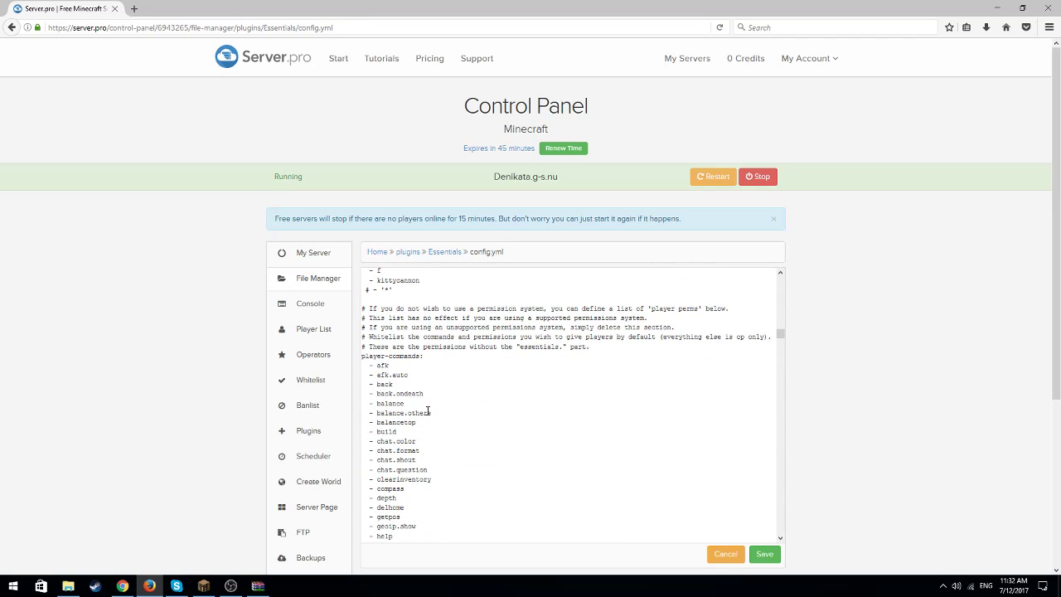
scroll(389, 389, down, 4)
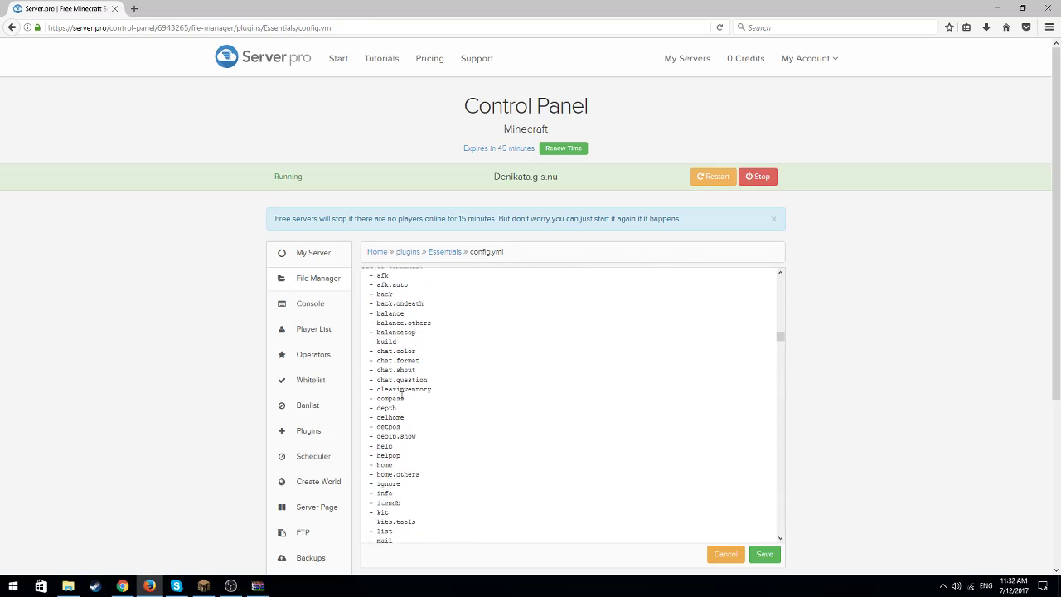
scroll(396, 418, down, 1)
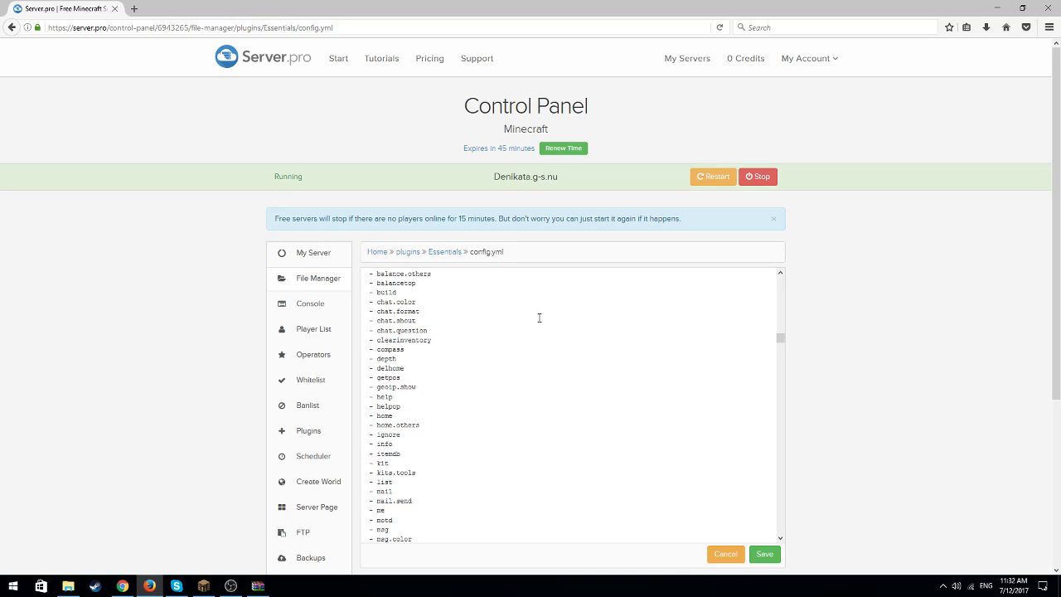
scroll(500, 311, down, 5)
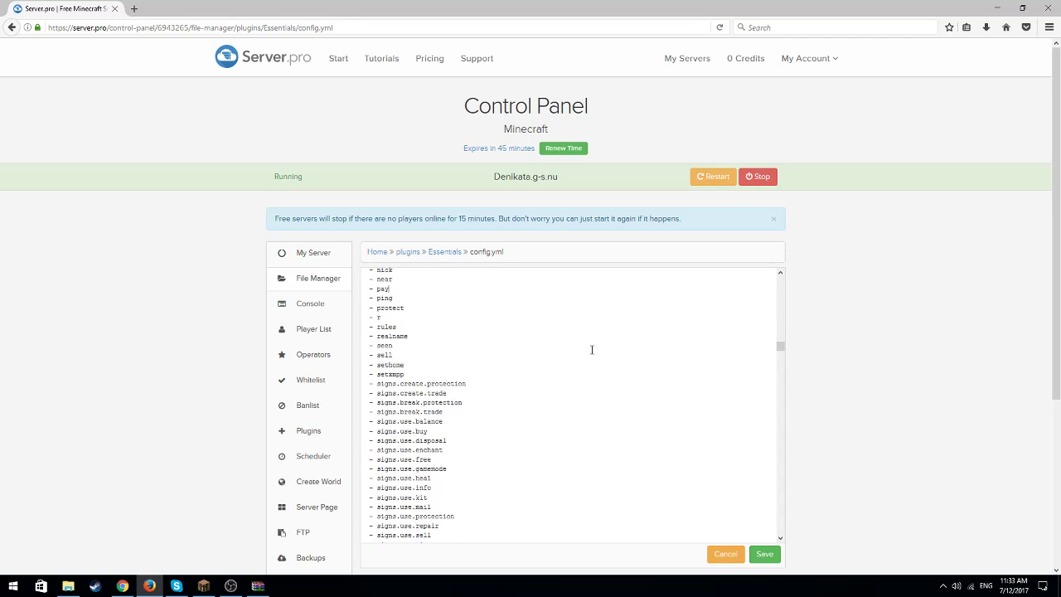
Examine the EssentialsEco settings, including starting balance, command costs, currency symbol and the maximum and minimum money limits
drag(781, 343, 774, 449)
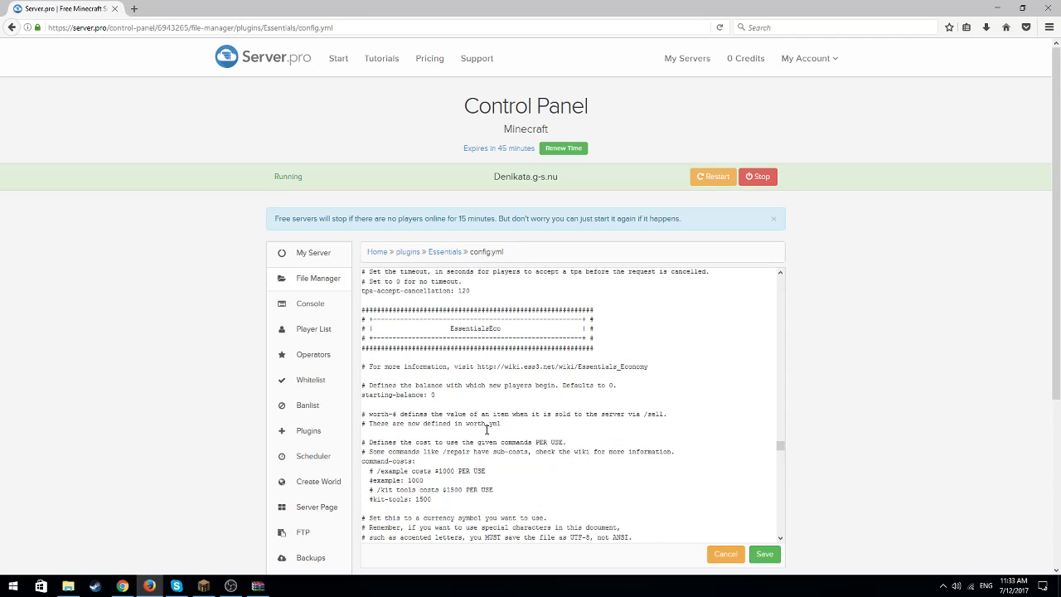
scroll(486, 429, down, 2)
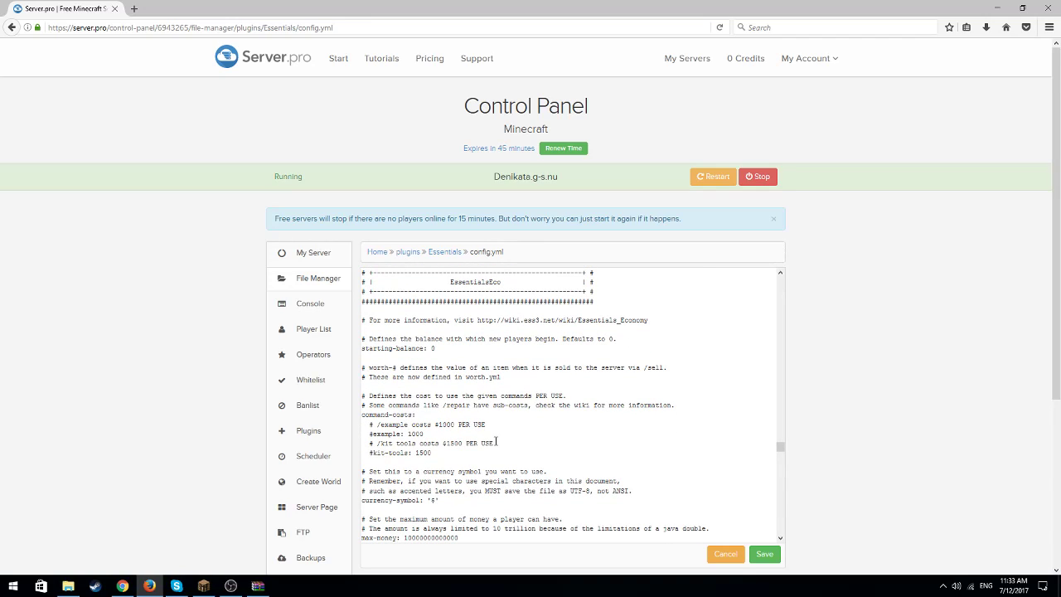
scroll(497, 427, down, 2)
scroll(498, 428, down, 1)
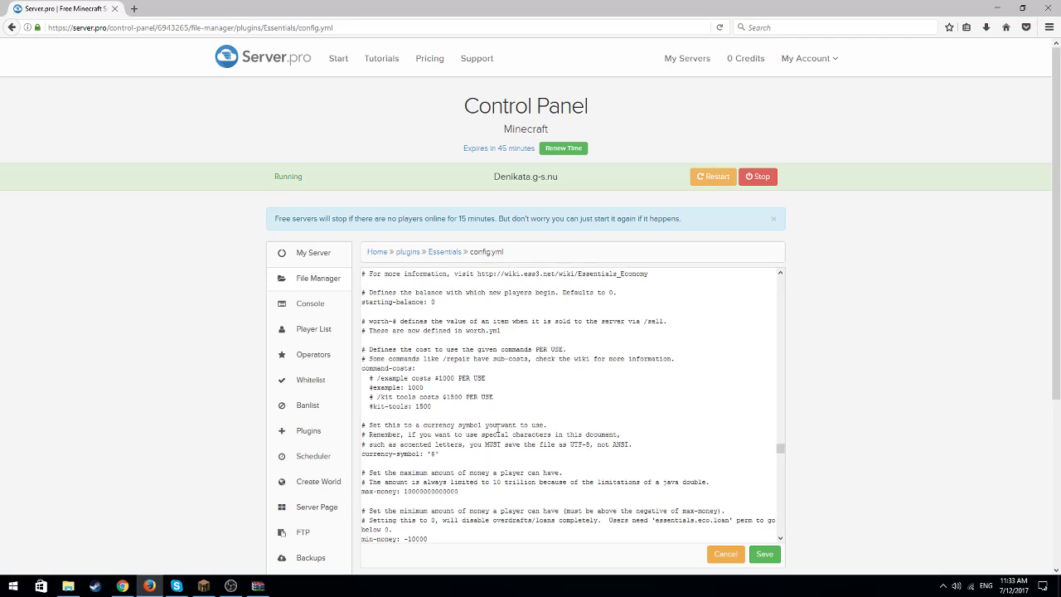
drag(459, 492, 399, 492)
click(458, 492)
scroll(462, 492, down, 2)
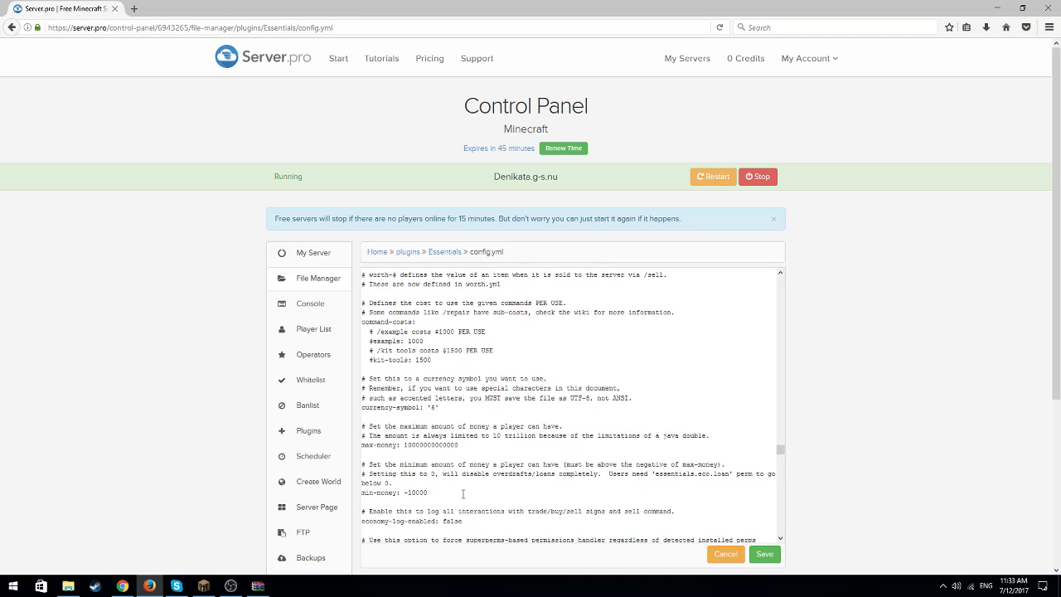
scroll(441, 501, down, 2)
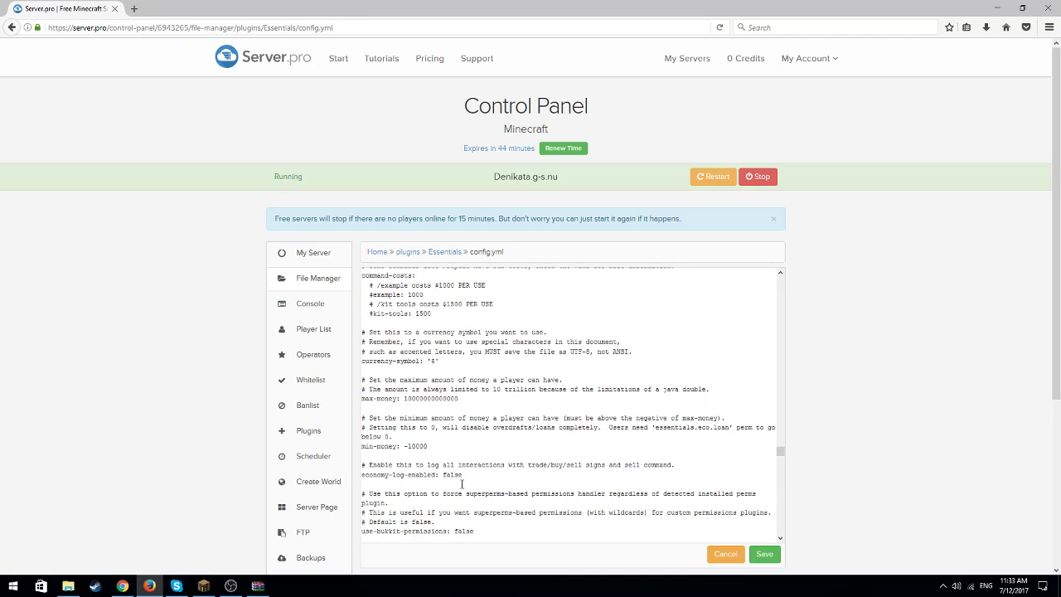
scroll(461, 484, up, 4)
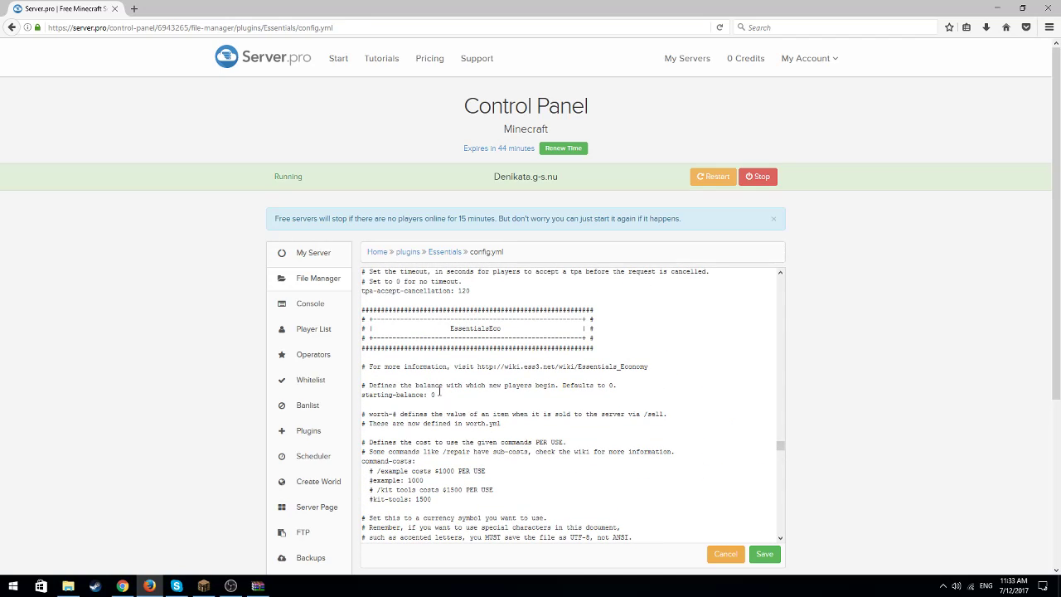
Set starting-balance to 1000 in the EssentialsEco section of the Essentials config
click(439, 394)
key(BackSpace)
text(100)
scroll(563, 419, down, 5)
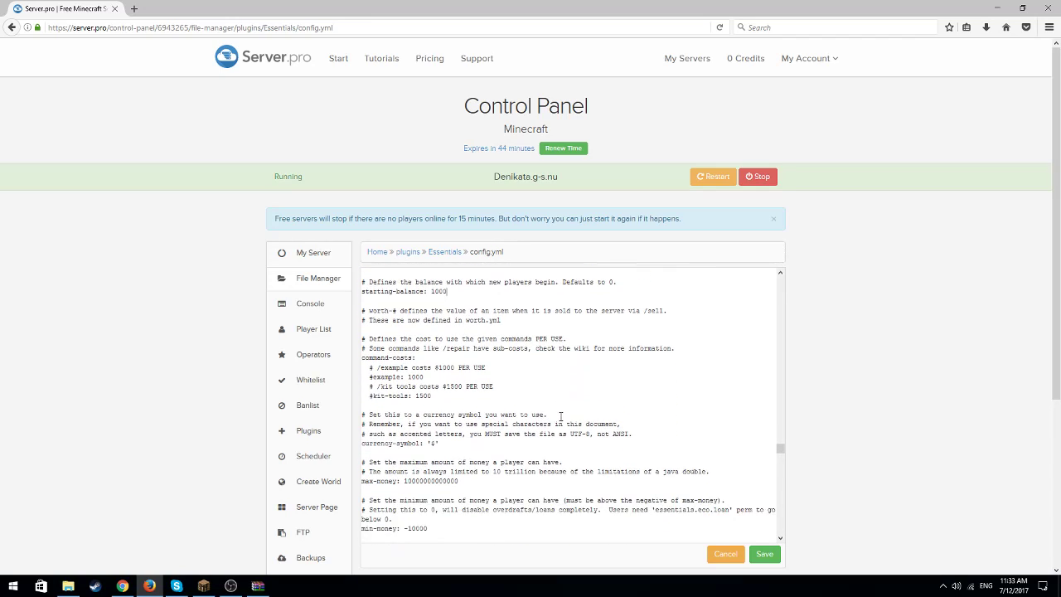
Review the EssentialsChat format lines and send the test message "ddd" in Minecraft to check the chat format
scroll(560, 416, down, 8)
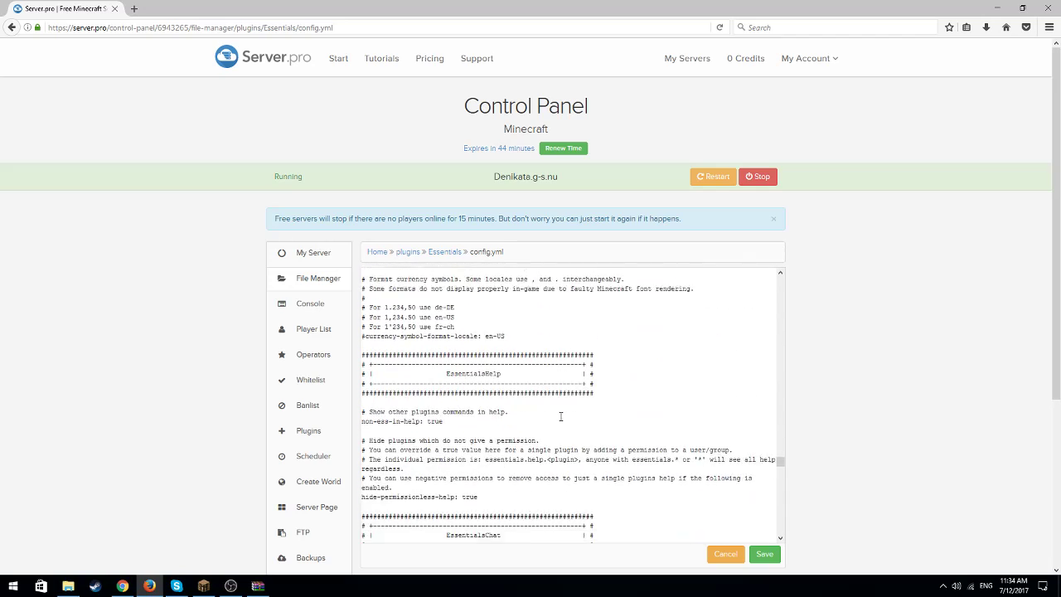
scroll(560, 416, down, 8)
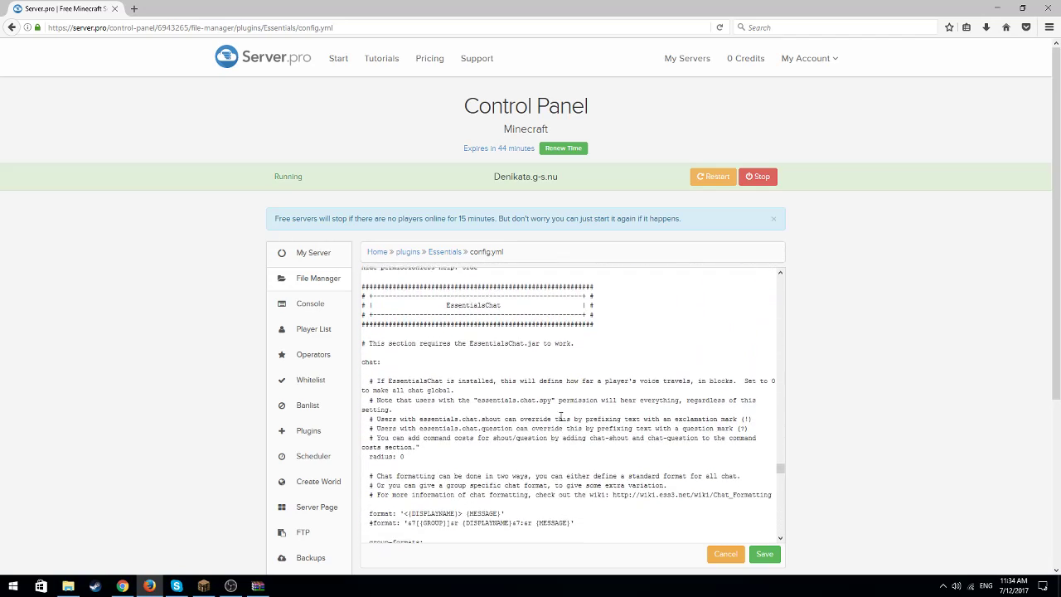
scroll(559, 416, down, 1)
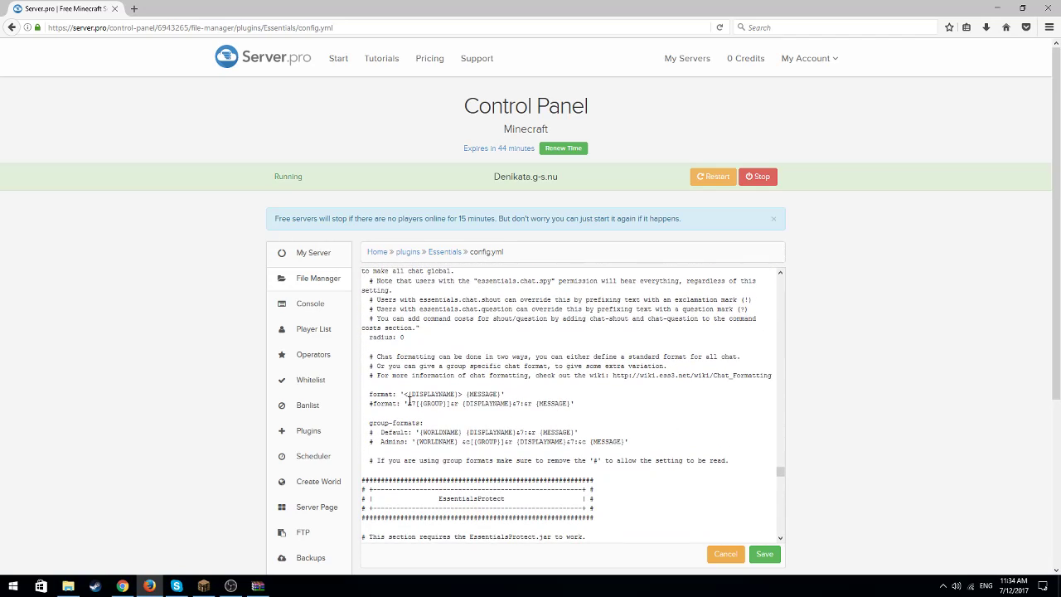
click(203, 585)
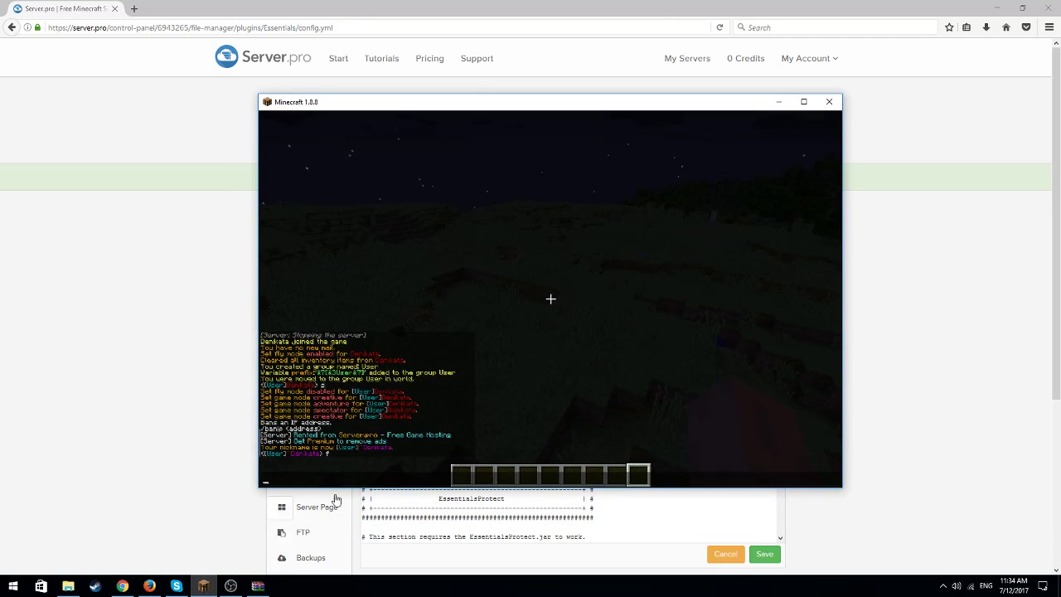
text(ddd)
key(Return)
key(t)
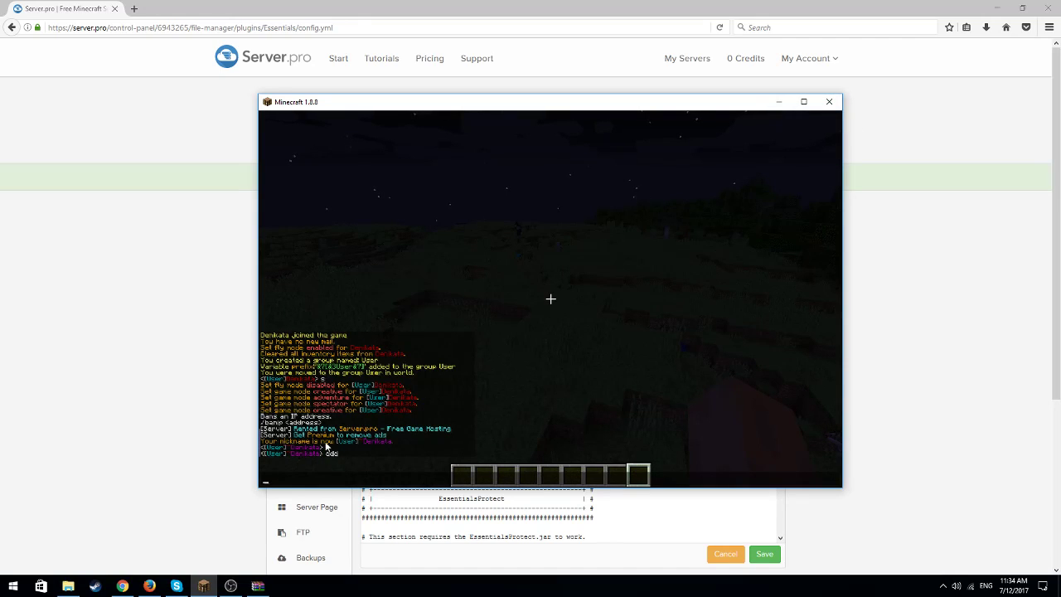
click(777, 102)
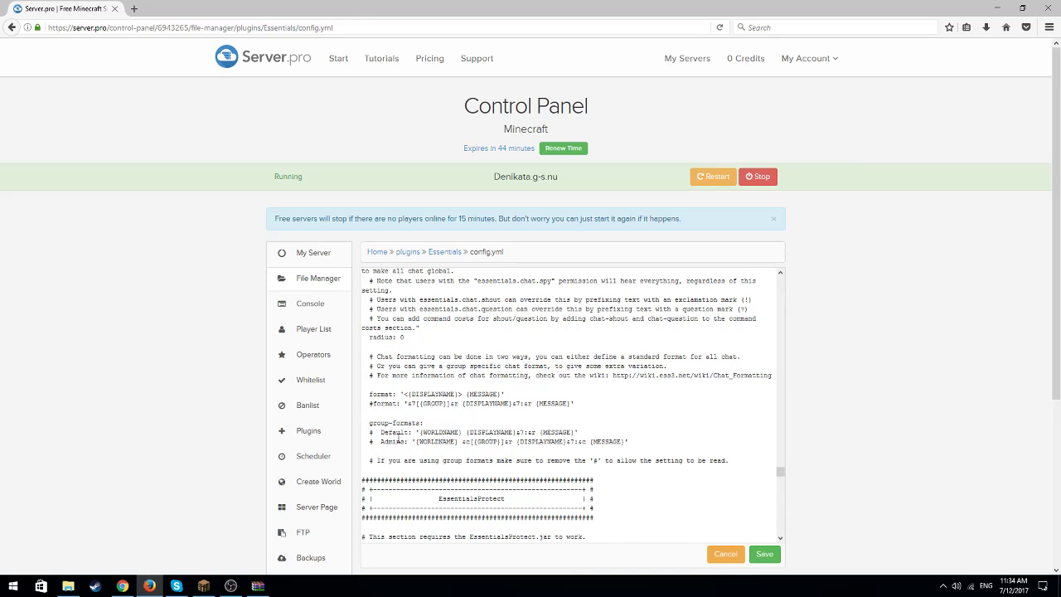
Try to add a Users entry below the Admins line in the EssentialsChat group-formats
click(375, 442)
click(387, 448)
text(Users:)
key(BackSpace)
key(BackSpace)
key(BackSpace)
key(BackSpace)
key(BackSpace)
key(BackSpace)
Examine the sethome-multiple limits for default, vip and staff in the EssentialsHome section
scroll(443, 423, up, 5)
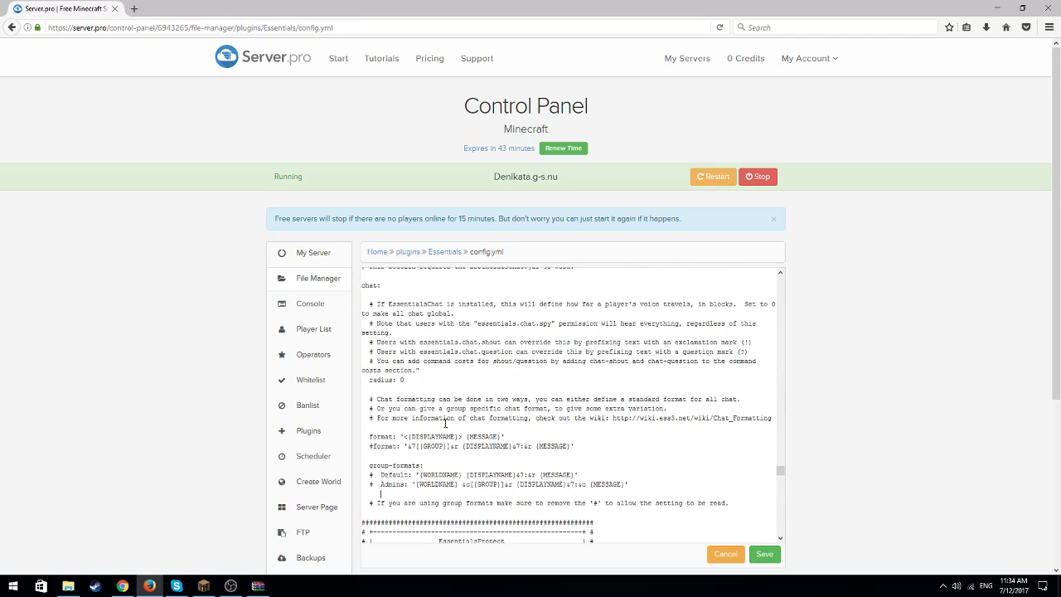
scroll(783, 463, up, 5)
drag(782, 459, 786, 446)
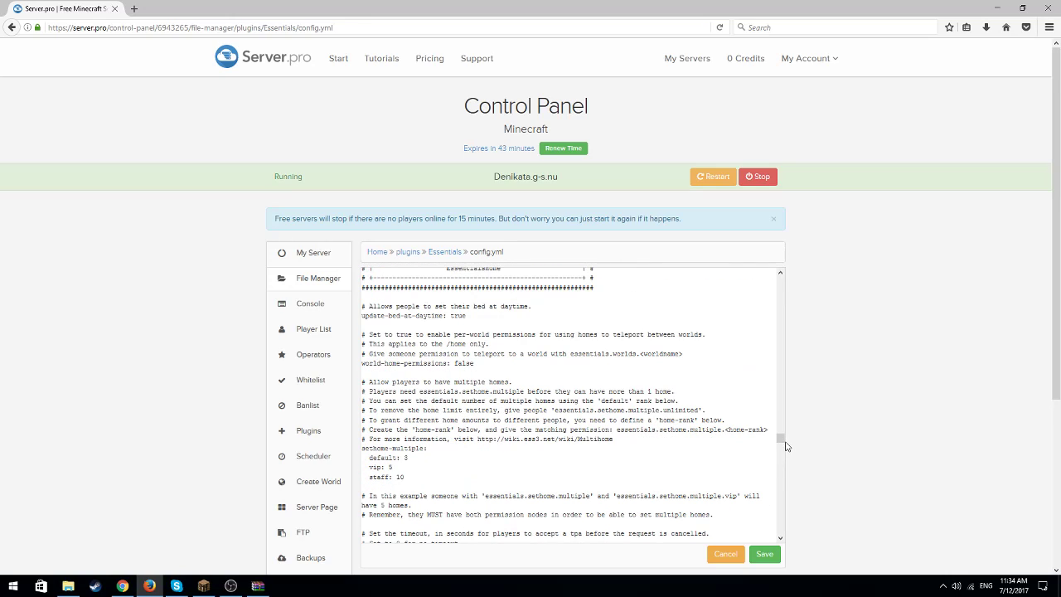
click(411, 459)
key(Down)
scroll(418, 470, down, 1)
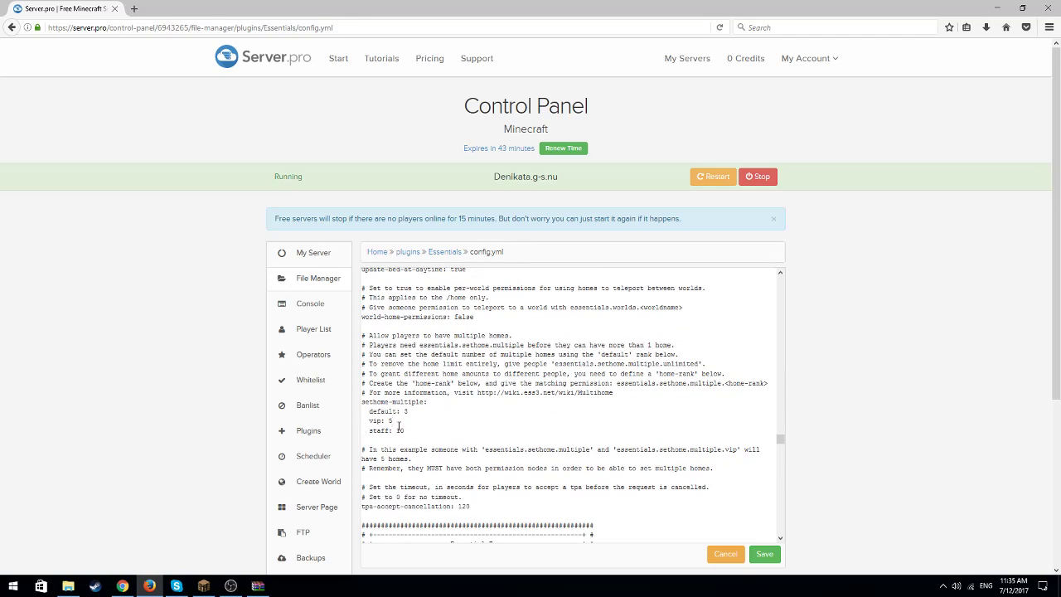
mouse_move(214, 585)
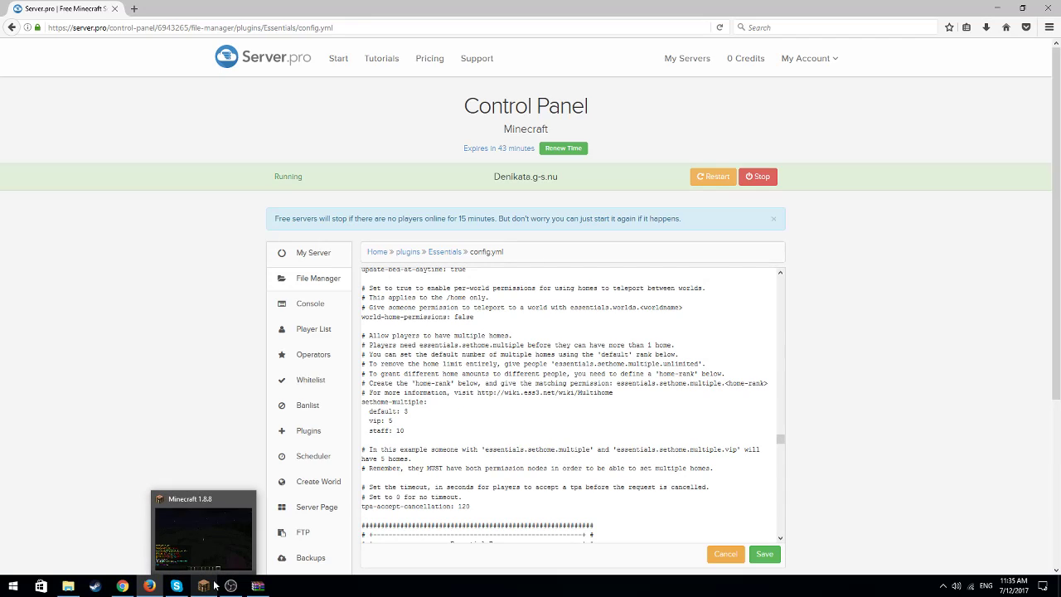
click(410, 430)
click(410, 413)
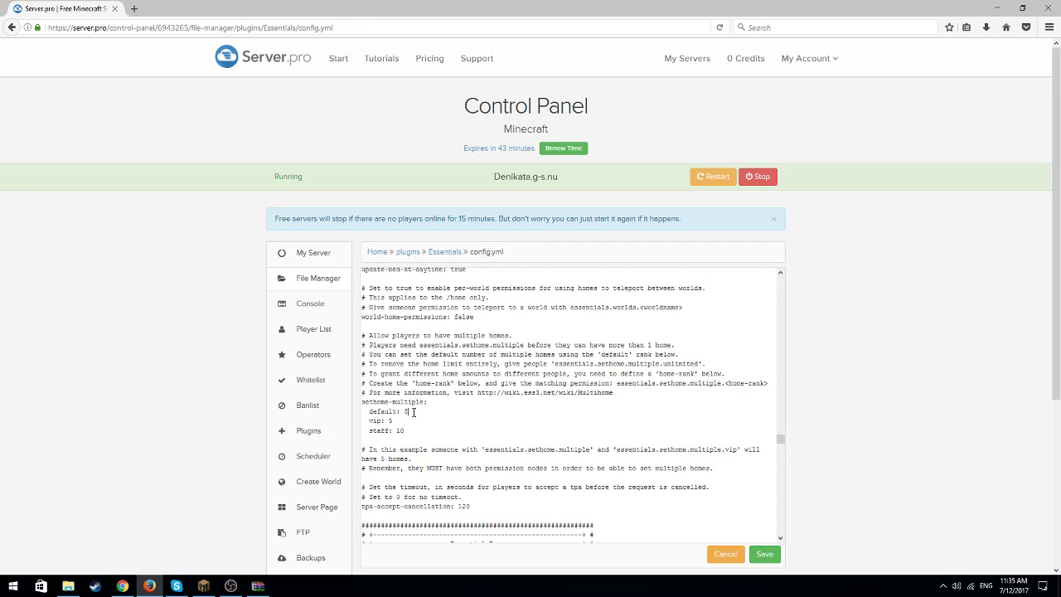
Switch to Minecraft and try to compose a /mangaddp command giving the User group an essentials permission
click(200, 584)
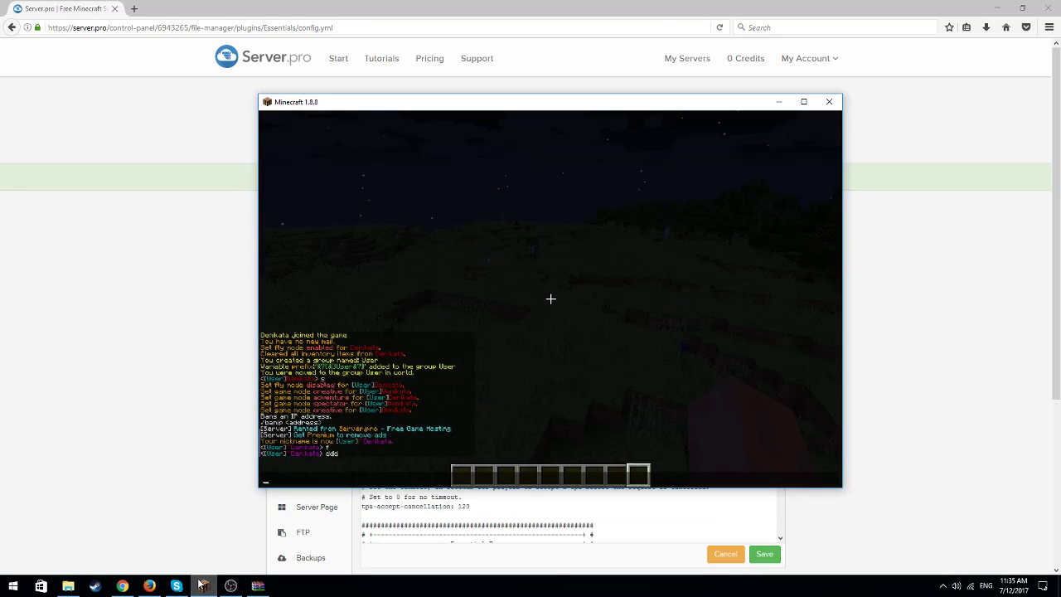
text(/mangaddp )
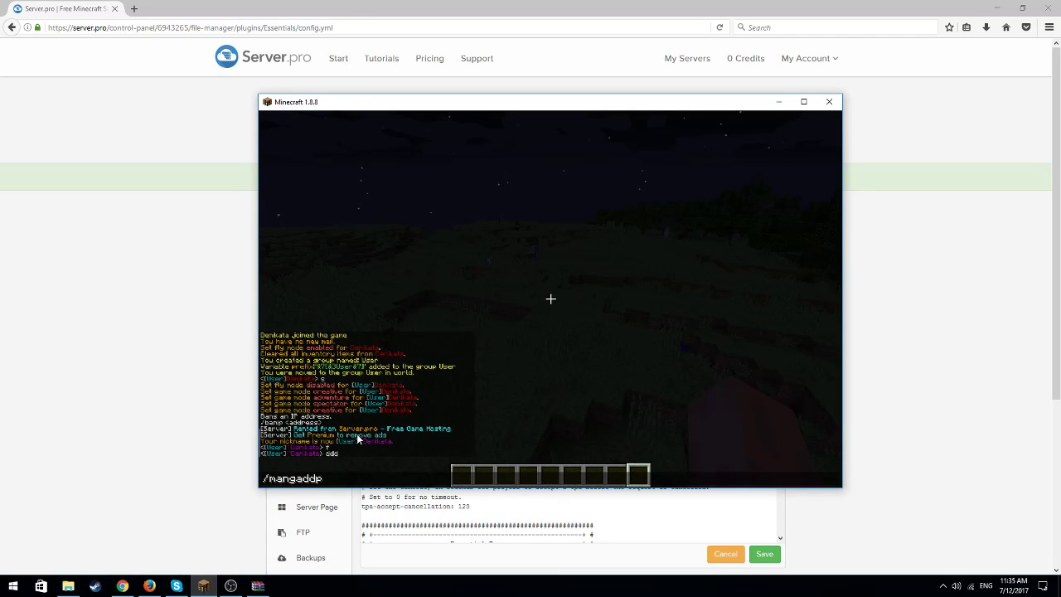
text(User e)
click(212, 585)
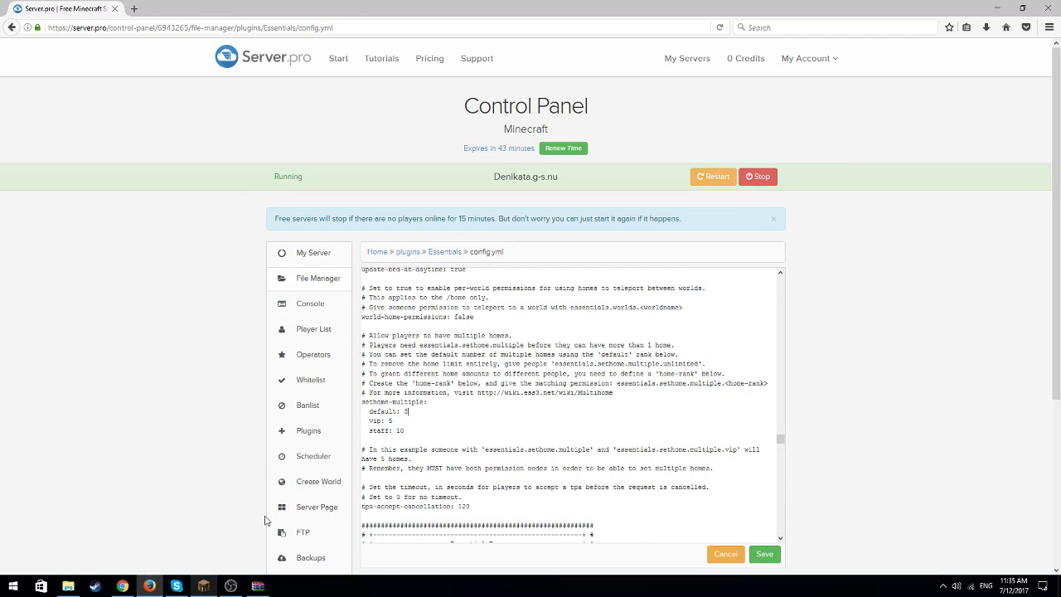
click(202, 585)
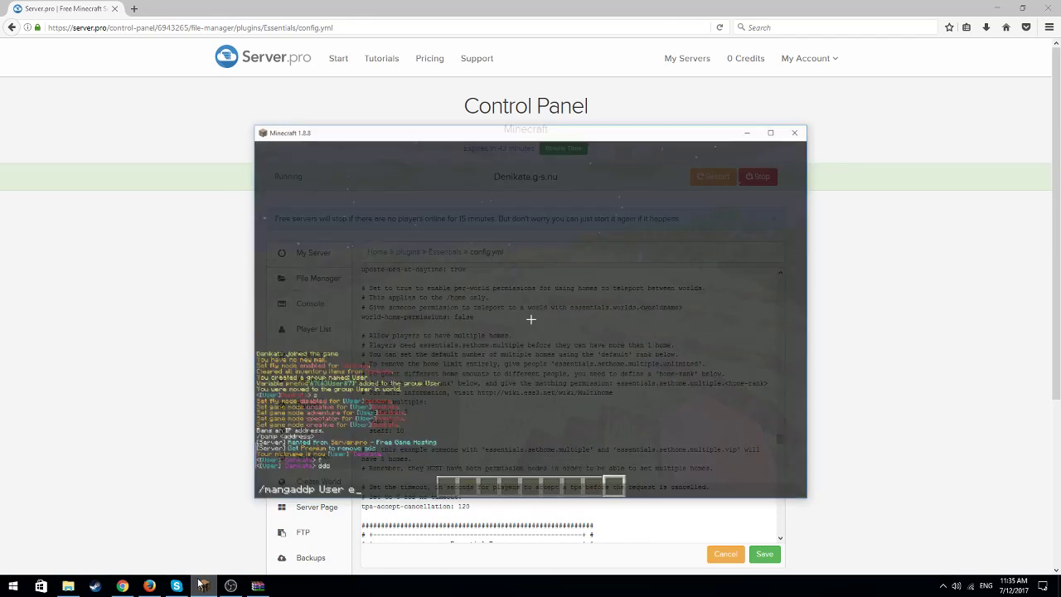
text(ssne)
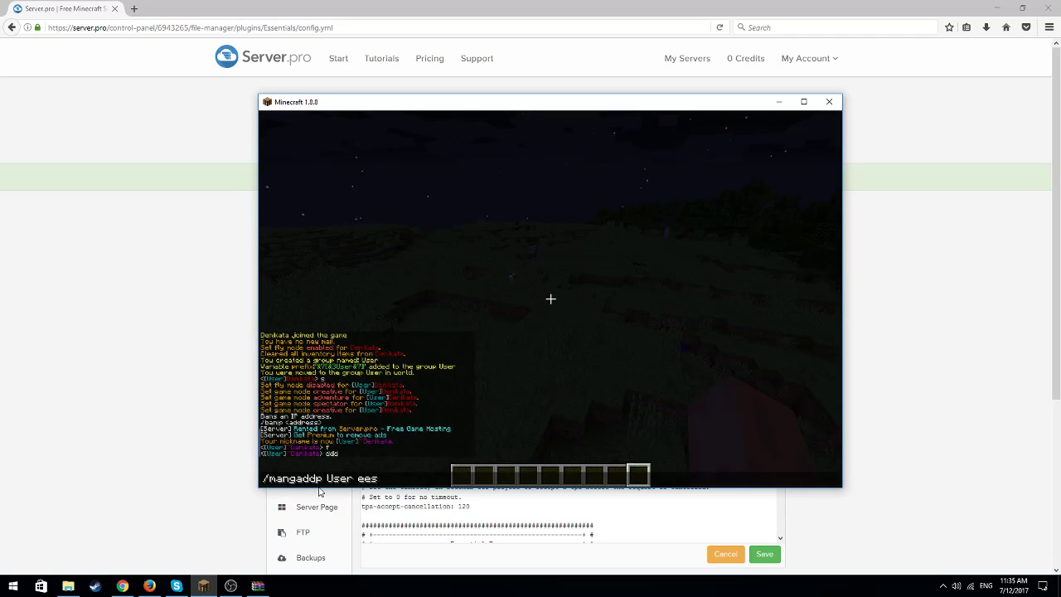
key(BackSpace)
key(BackSpace)
key(BackSpace)
key(BackSpace)
text(ssentials)
text(vip)
key(BackSpace)
key(BackSpace)
key(BackSpace)
key(BackSpace)
key(BackSpace)
key(BackSpace)
key(BackSpace)
key(BackSpace)
key(BackSpace)
key(BackSpace)
key(BackSpace)
key(BackSpace)
key(BackSpace)
key(BackSpace)
key(BackSpace)
key(BackSpace)
key(BackSpace)
key(BackSpace)
key(BackSpace)
key(BackSpace)
key(Escape)
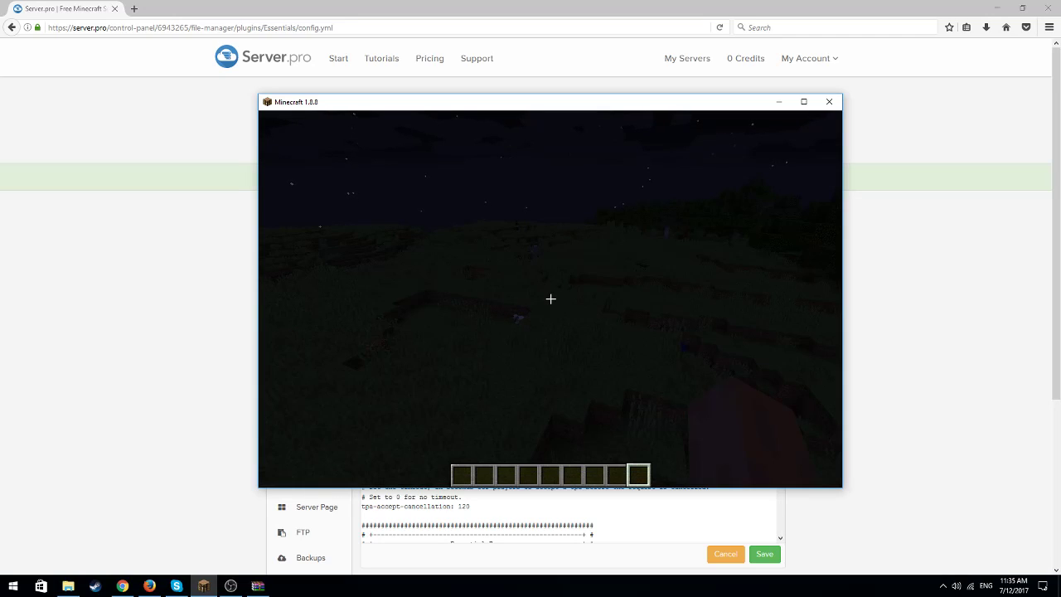
key(e)
click(779, 106)
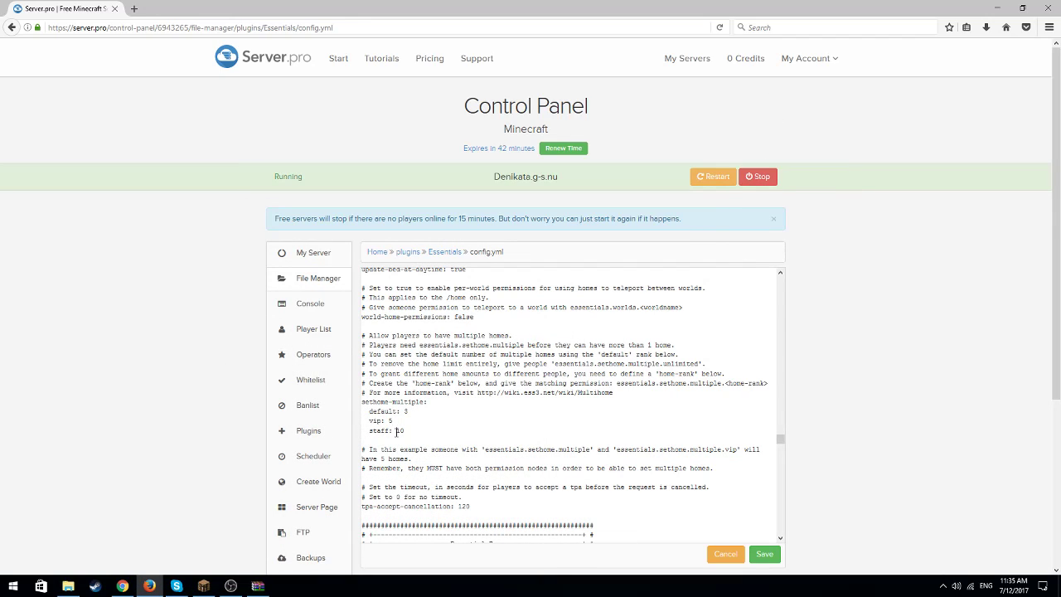
Examine the speed limits, enchantment, stack size, join and quit message, AFK and /list settings in the Essentials config
click(404, 421)
scroll(422, 427, up, 4)
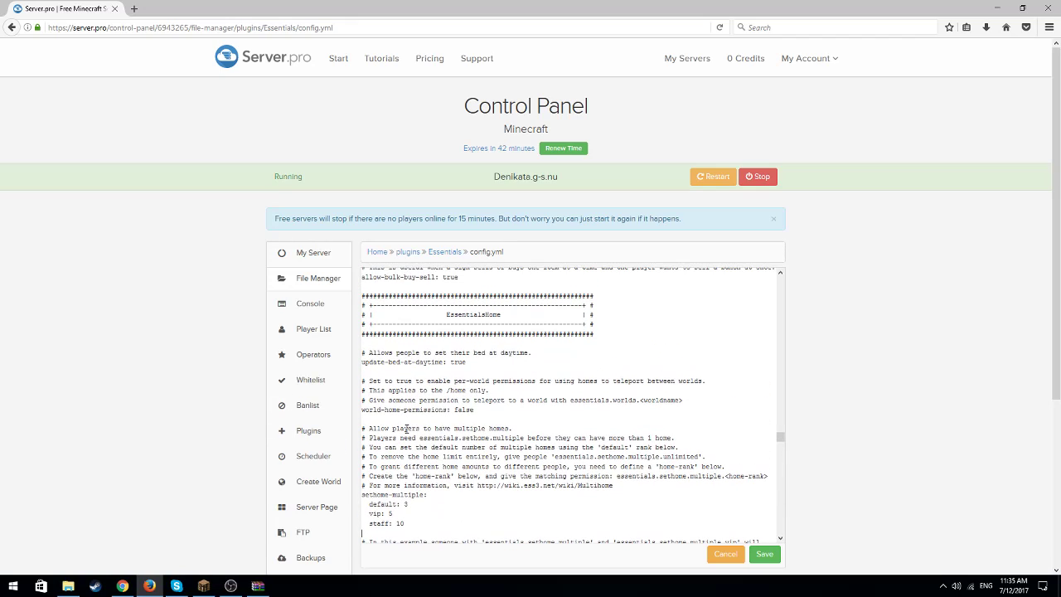
scroll(414, 447, up, 3)
scroll(420, 456, up, 6)
scroll(420, 458, up, 6)
scroll(420, 458, up, 6)
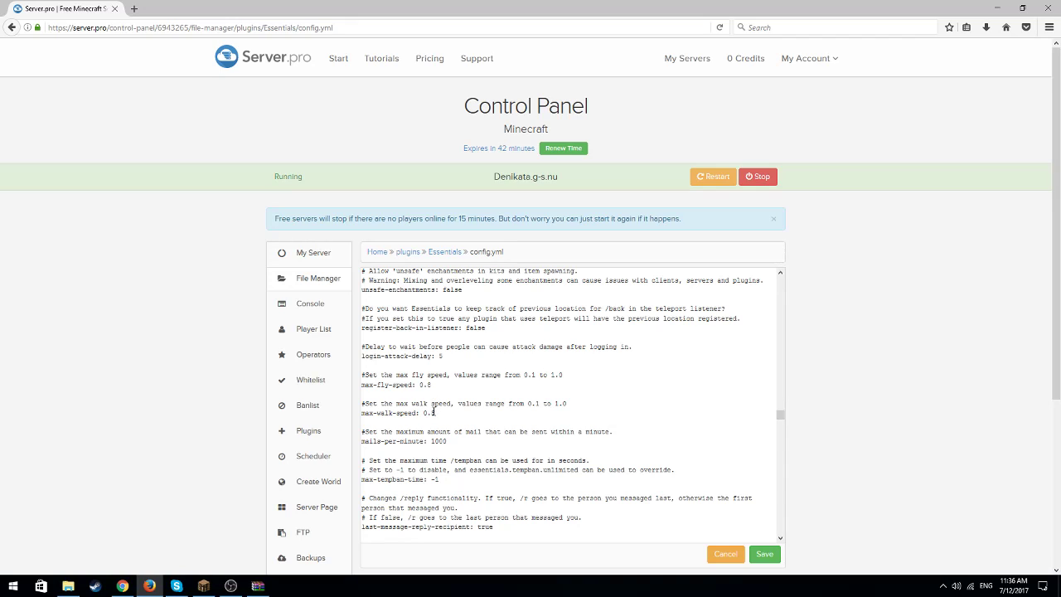
scroll(431, 439, up, 6)
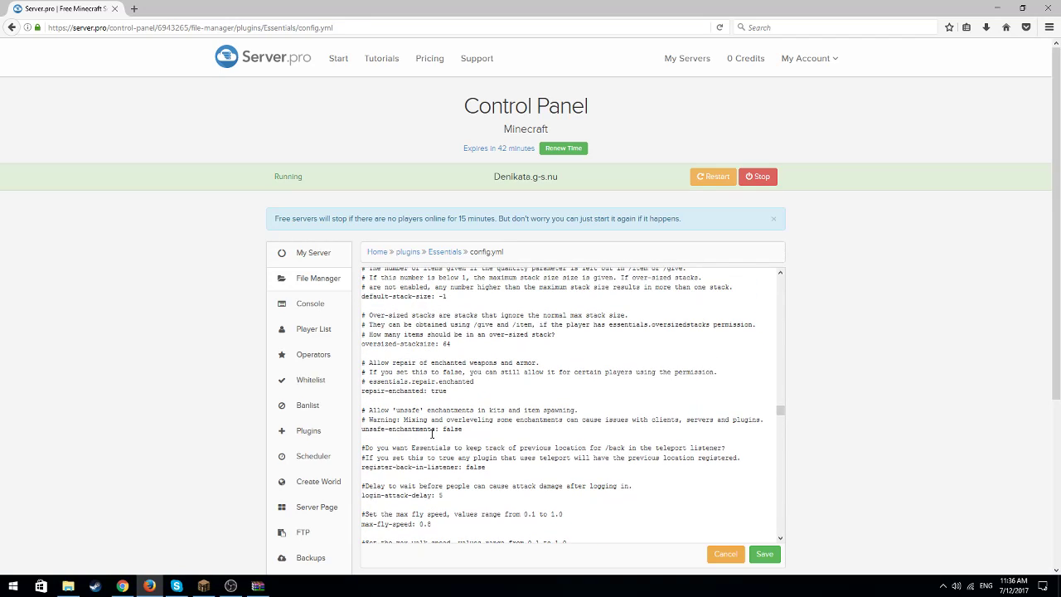
scroll(431, 434, up, 10)
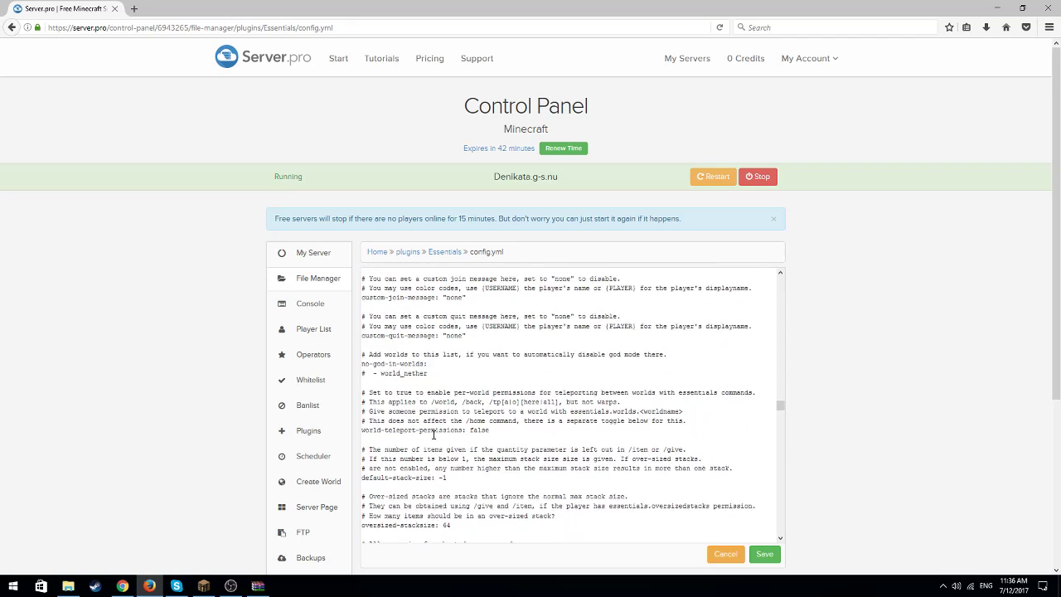
scroll(433, 435, up, 10)
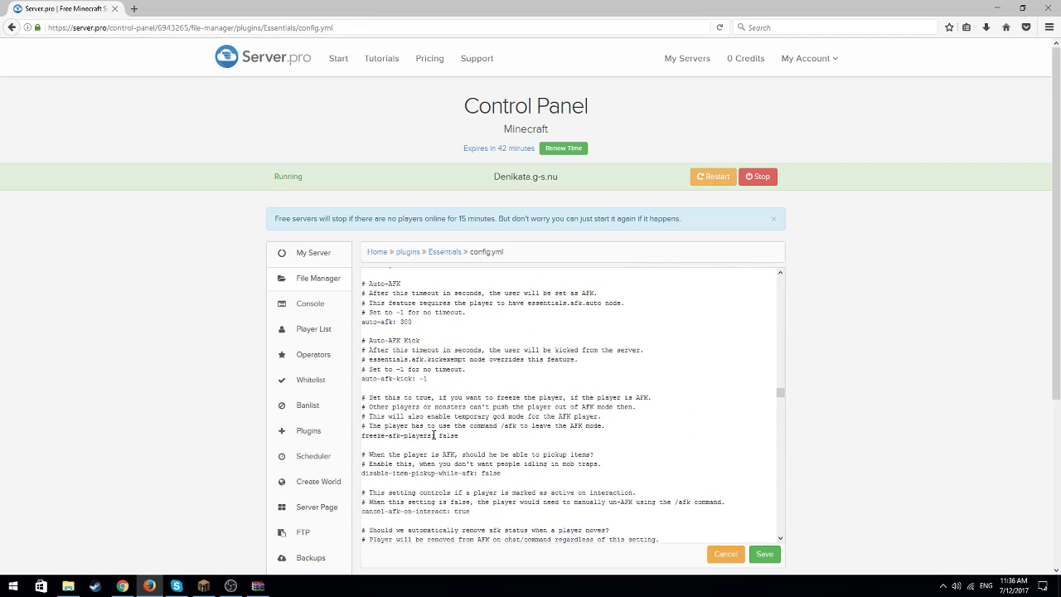
scroll(432, 434, up, 3)
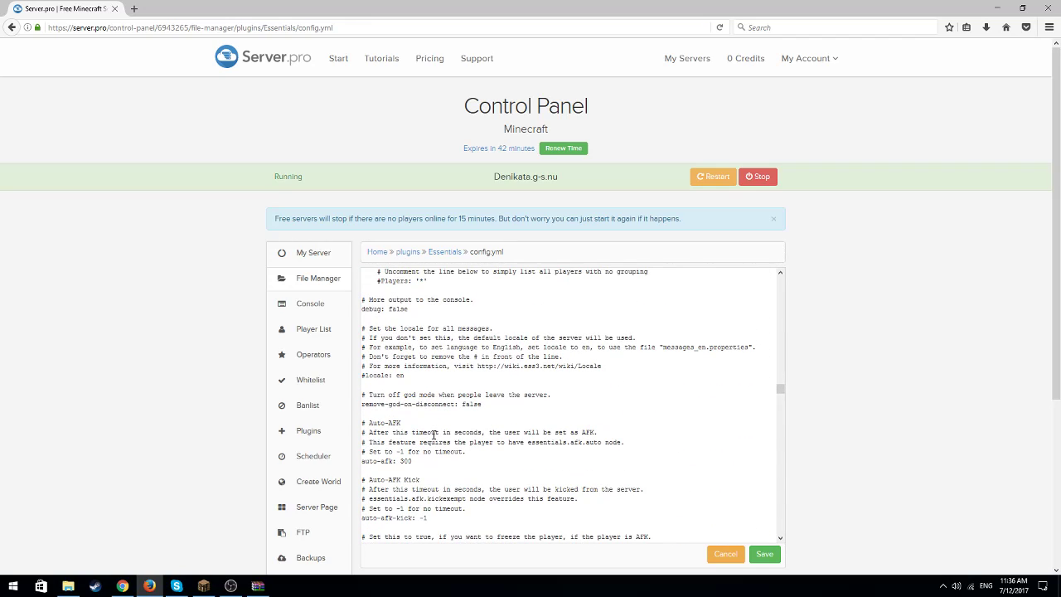
scroll(433, 434, up, 3)
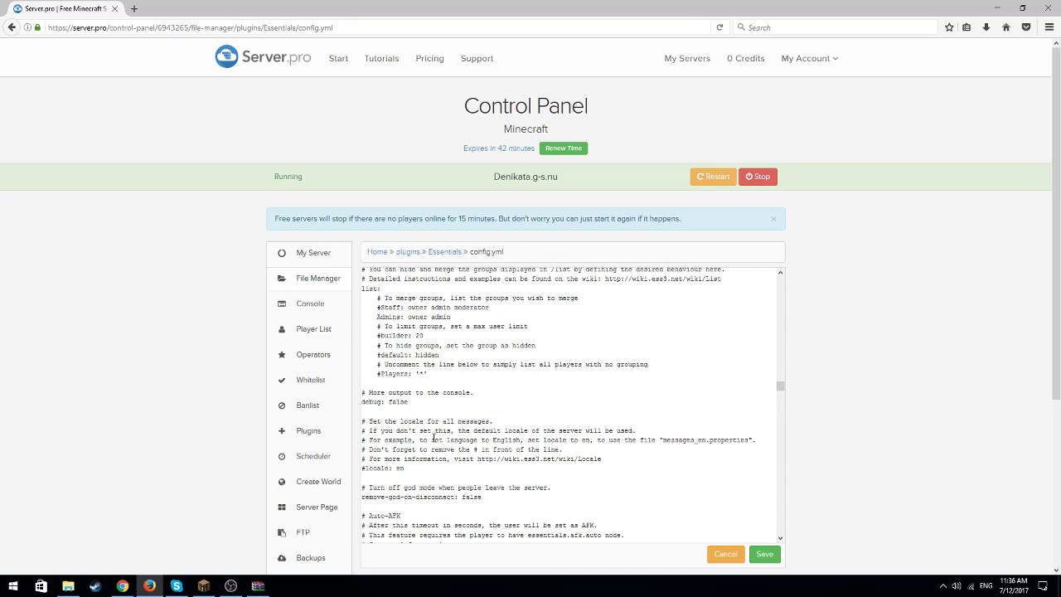
Examine the backup, warp permission, enabledSigns and kits sections of the Essentials config
scroll(432, 437, down, 3)
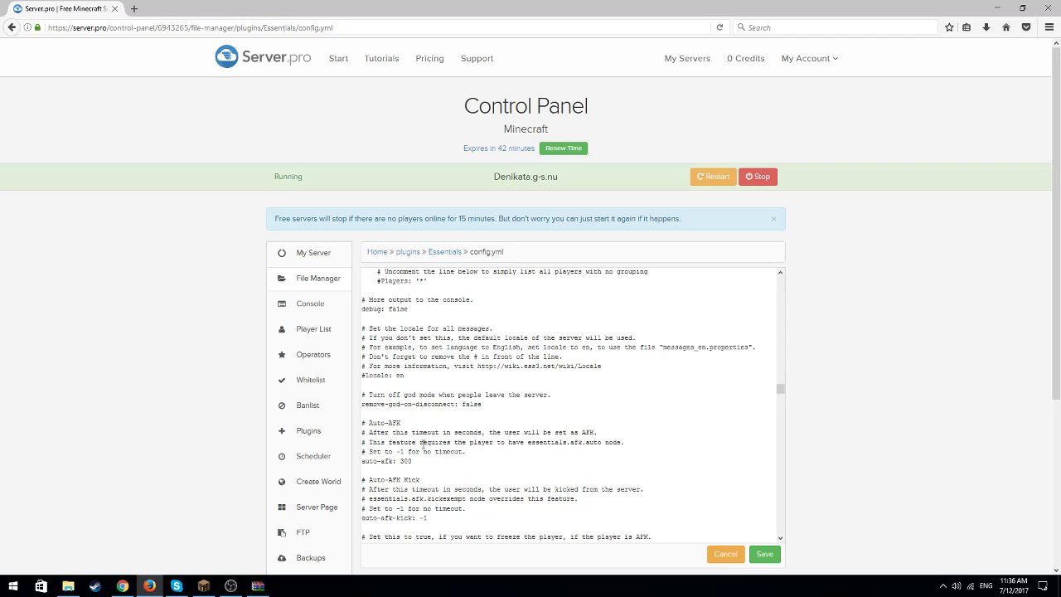
scroll(552, 425, up, 10)
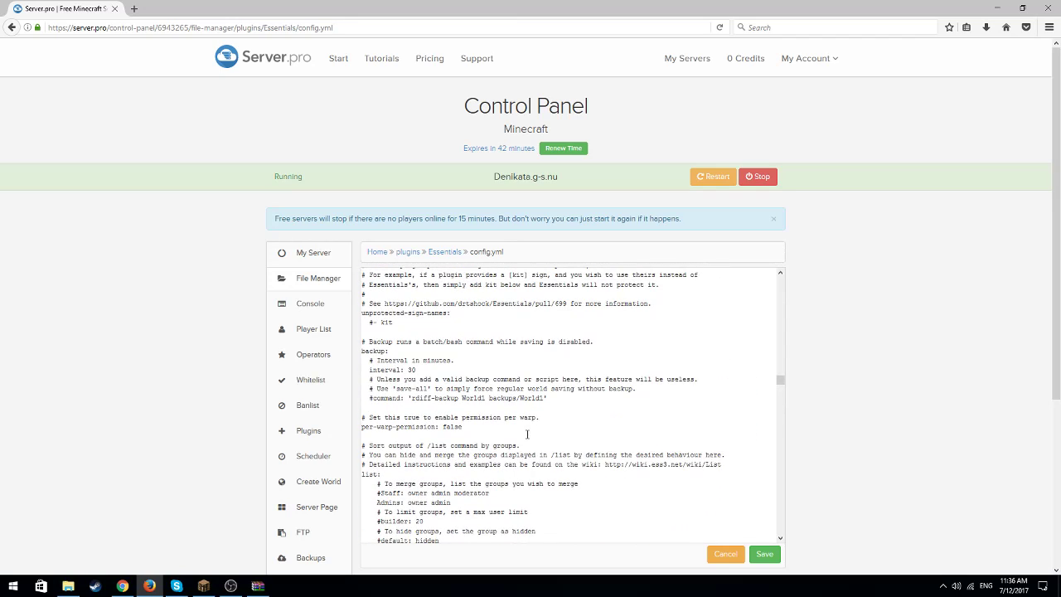
scroll(551, 424, up, 2)
scroll(497, 439, down, 1)
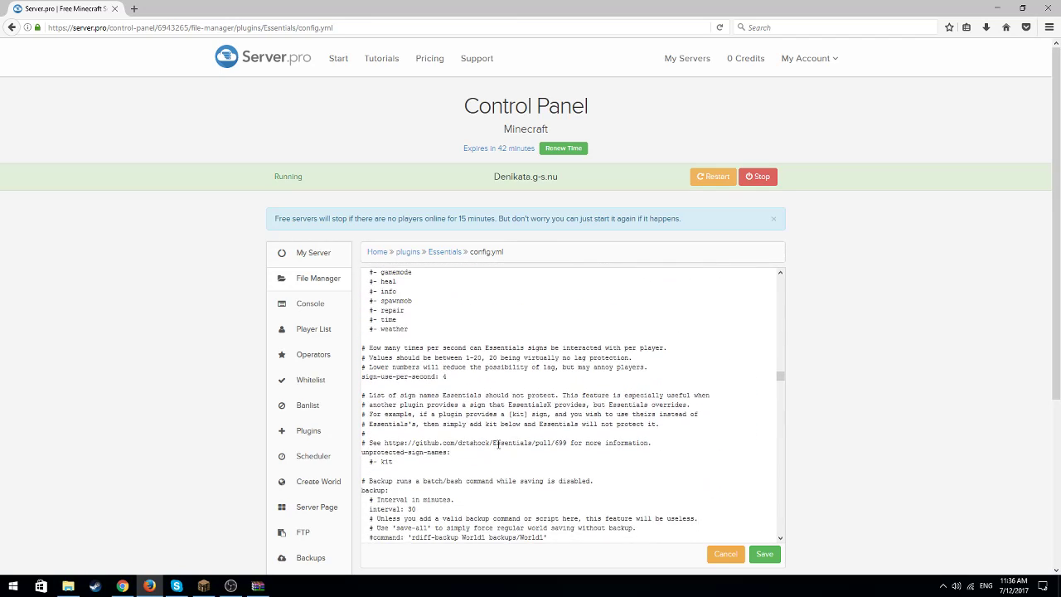
scroll(460, 452, down, 1)
scroll(472, 452, up, 6)
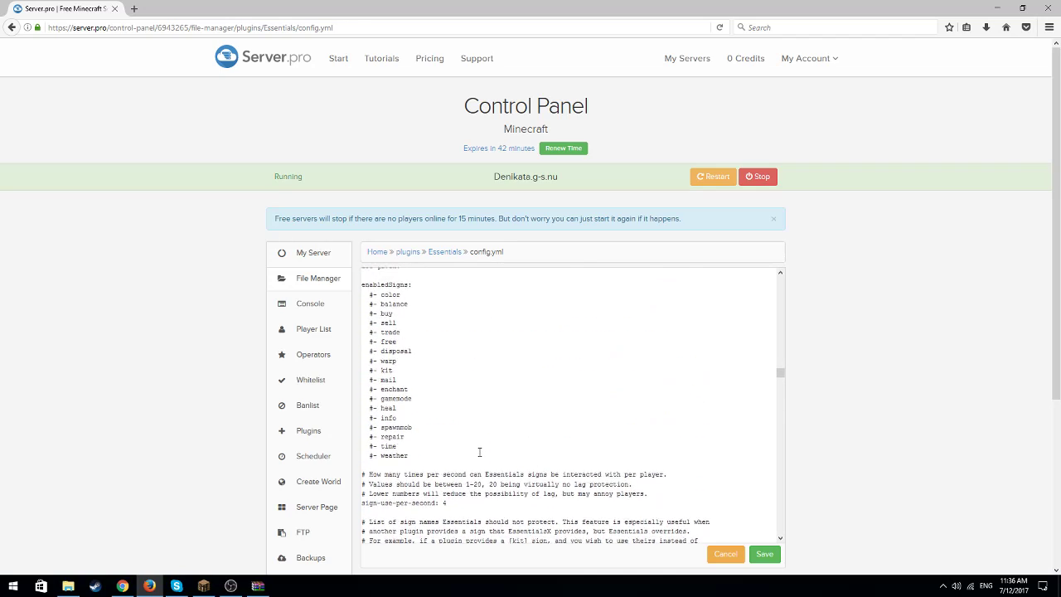
scroll(479, 452, up, 4)
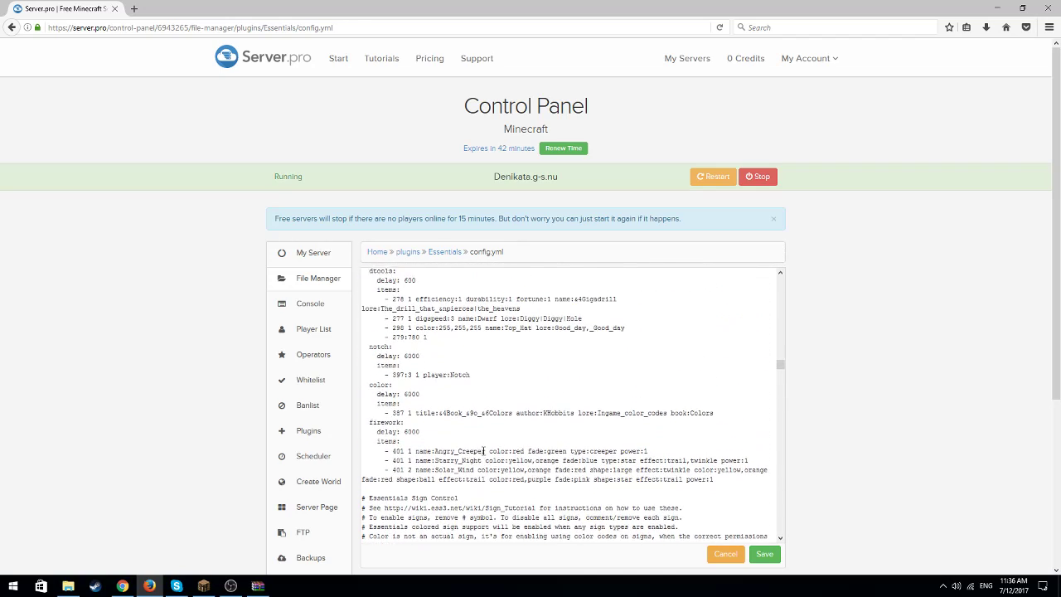
scroll(480, 456, up, 4)
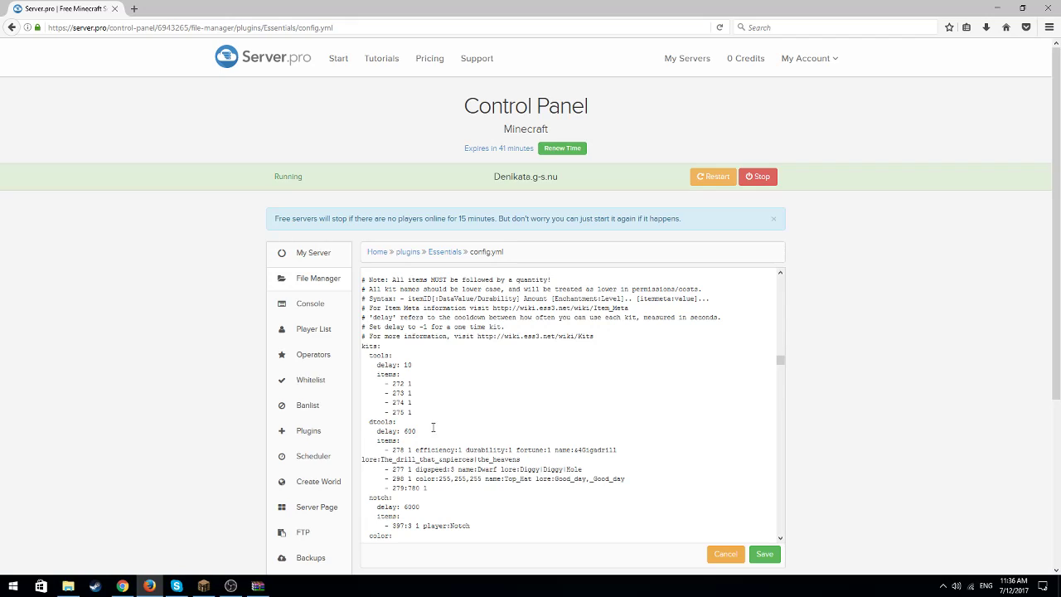
Switch to Minecraft and list the available kits with the /kit command
click(203, 585)
key(Escape)
text(/kit)
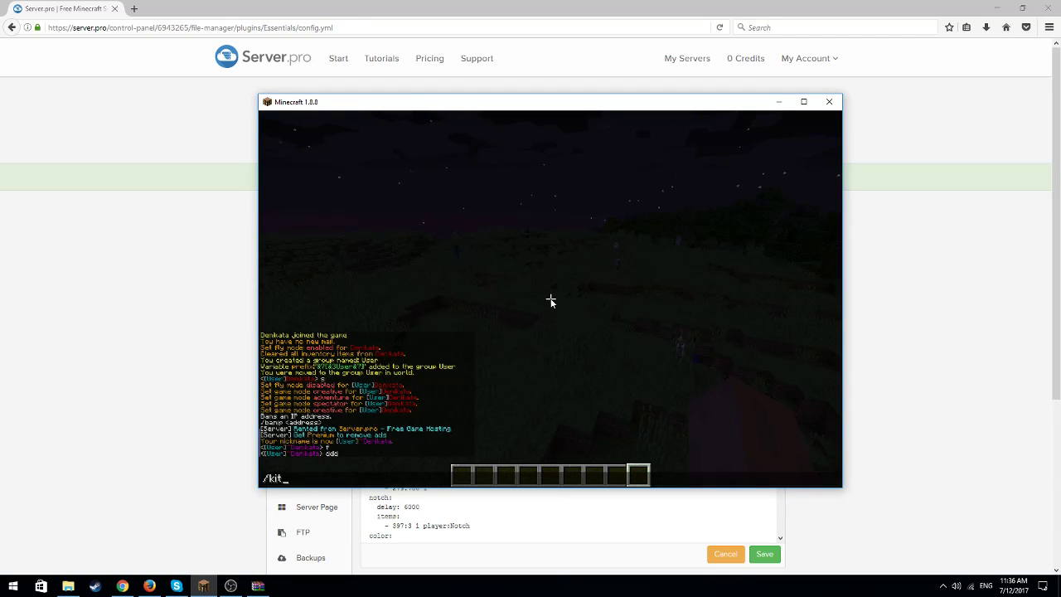
key(Return)
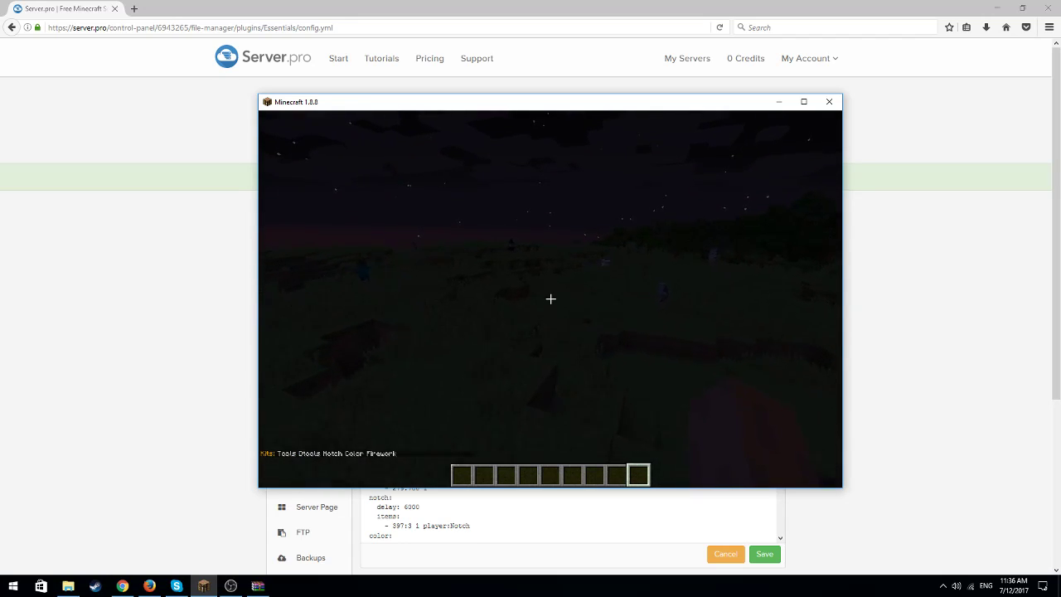
key(e)
key(e)
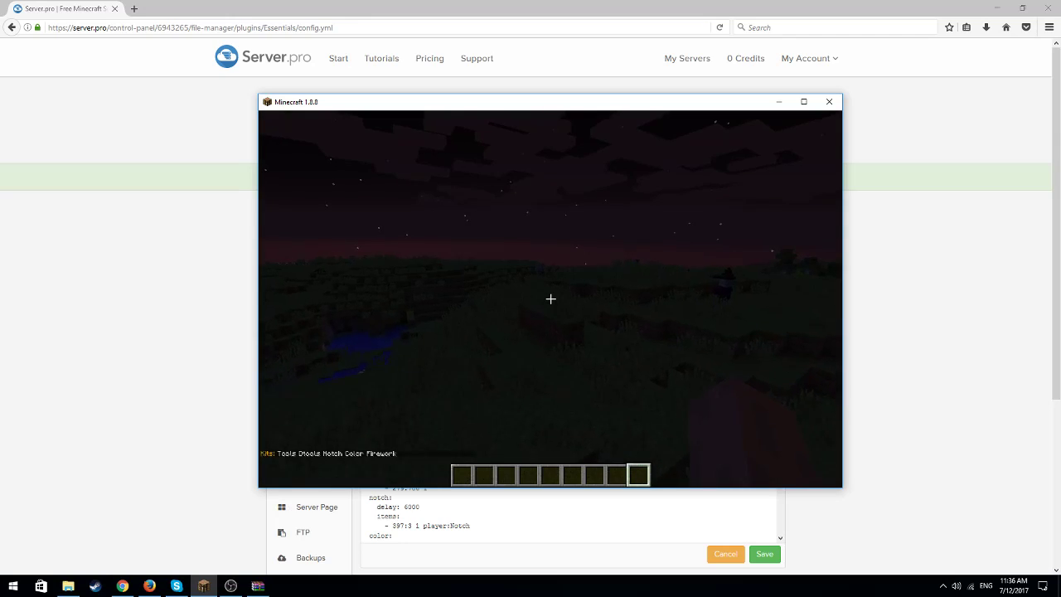
key(e)
Return to the Server.pro control panel and open the server's Console
click(784, 104)
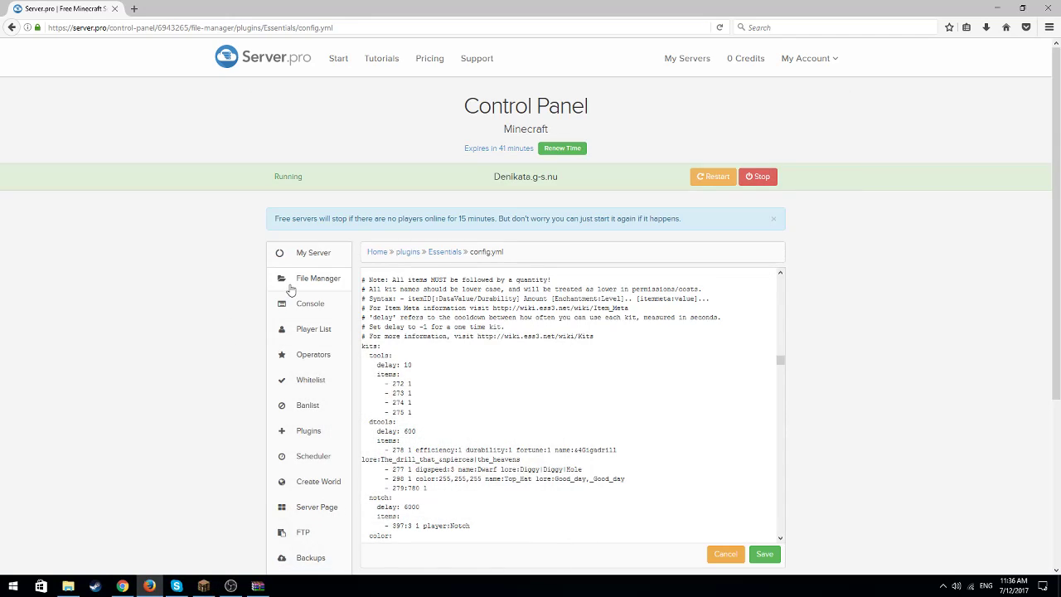
click(308, 282)
click(314, 304)
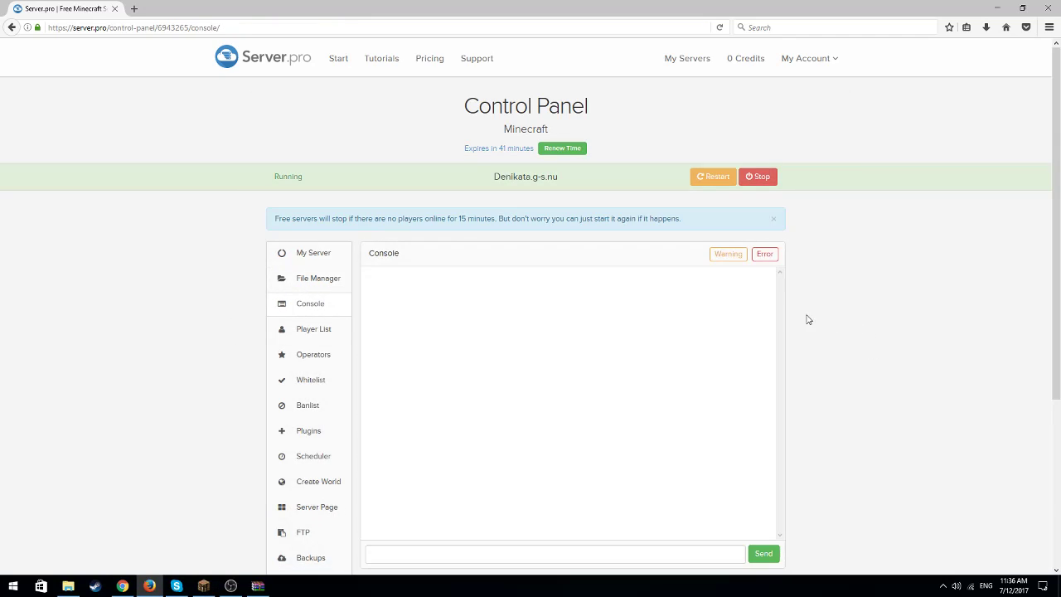
Open the server's Player List and remove the online player's operator status
click(338, 280)
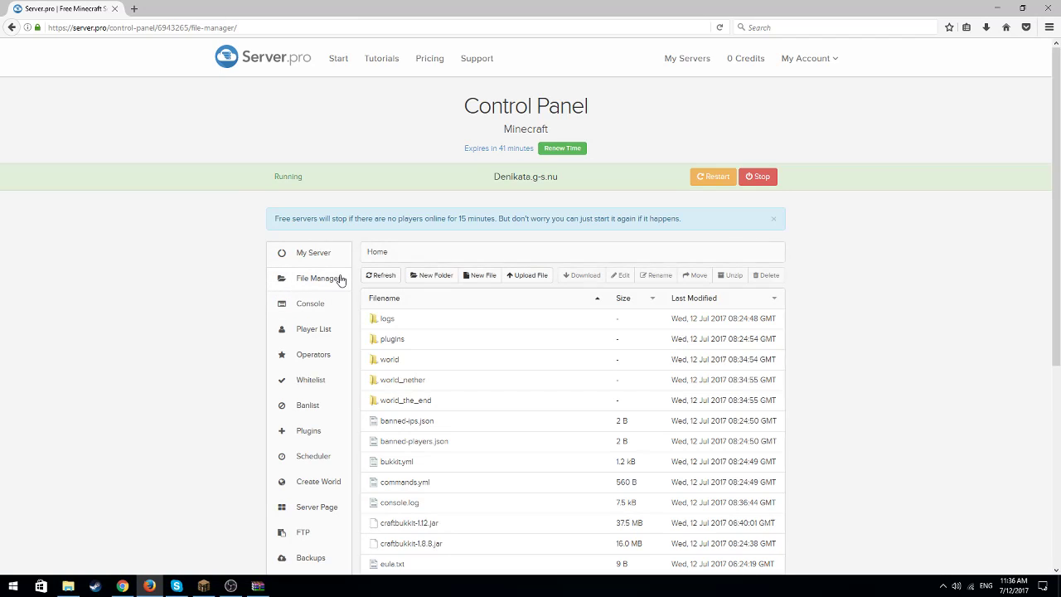
click(323, 331)
click(756, 278)
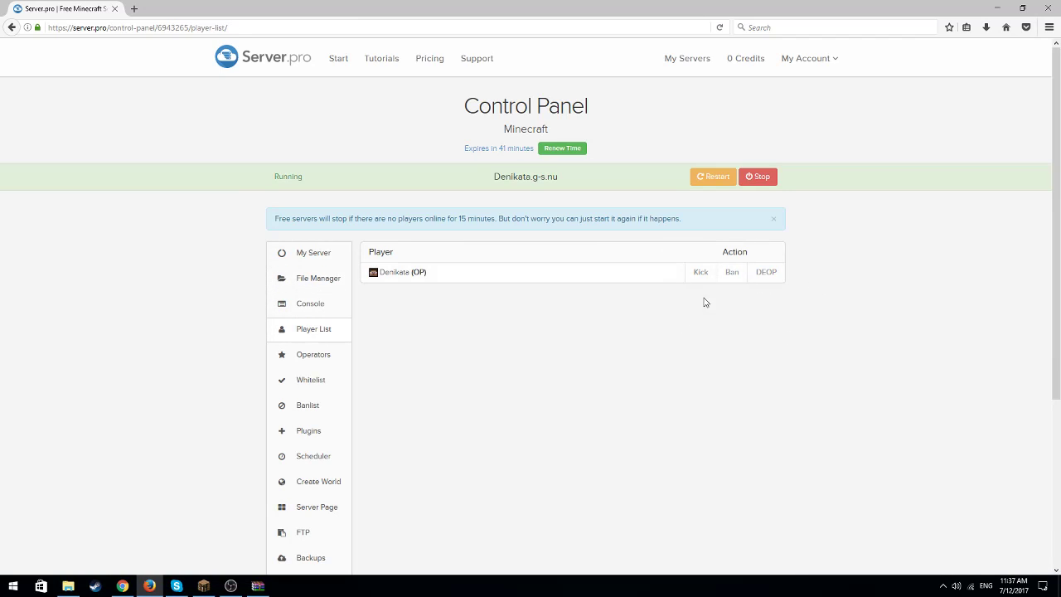
Switch to Minecraft and test the player's permissions with the /gms command
click(210, 586)
text(e)
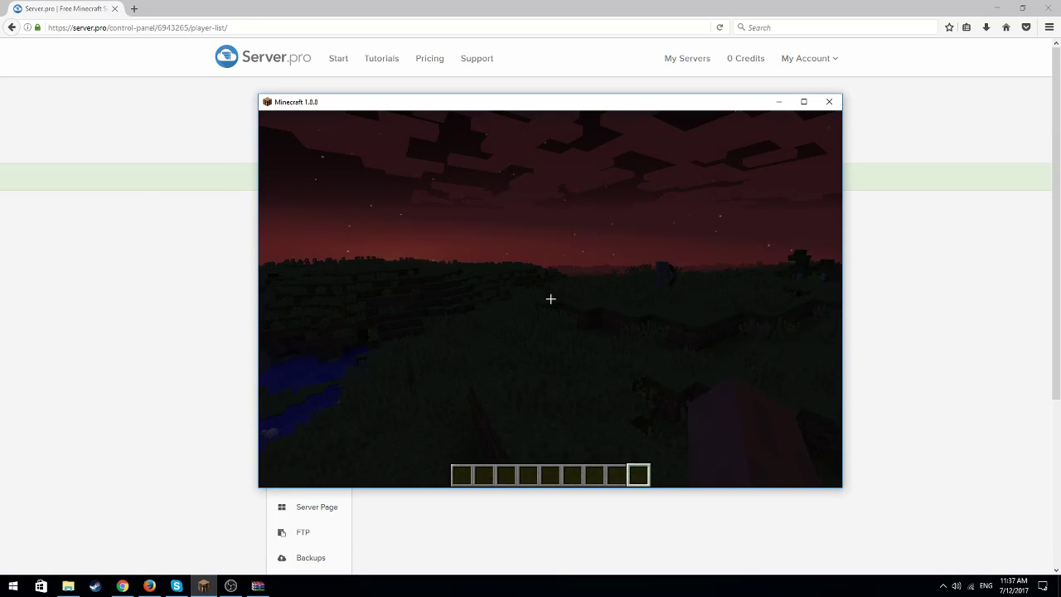
text(t/gms)
key(Return)
key(t)
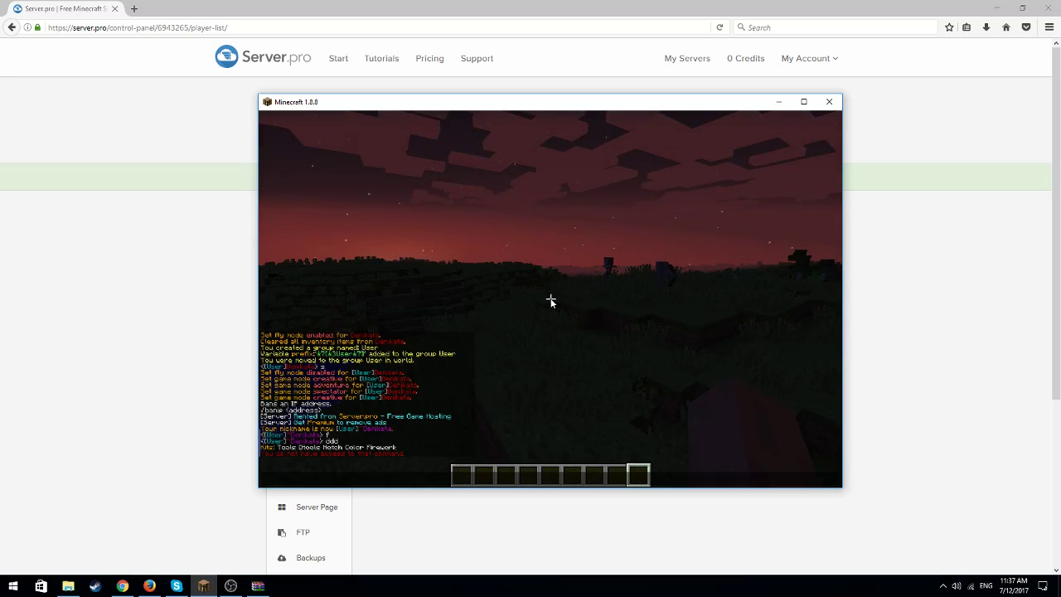
text(/mangaddp User essentials)
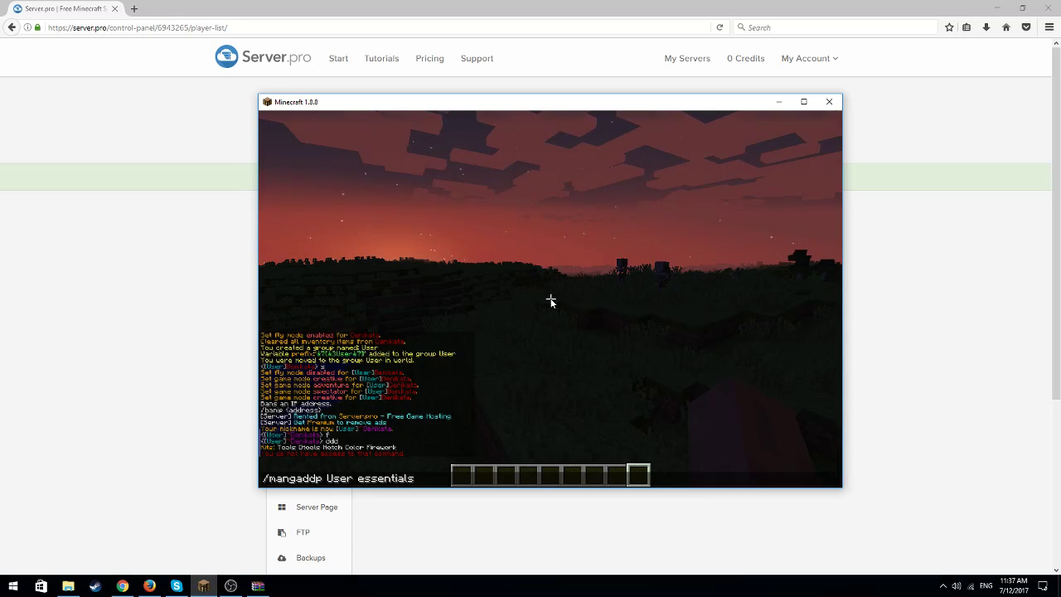
text( kit user)
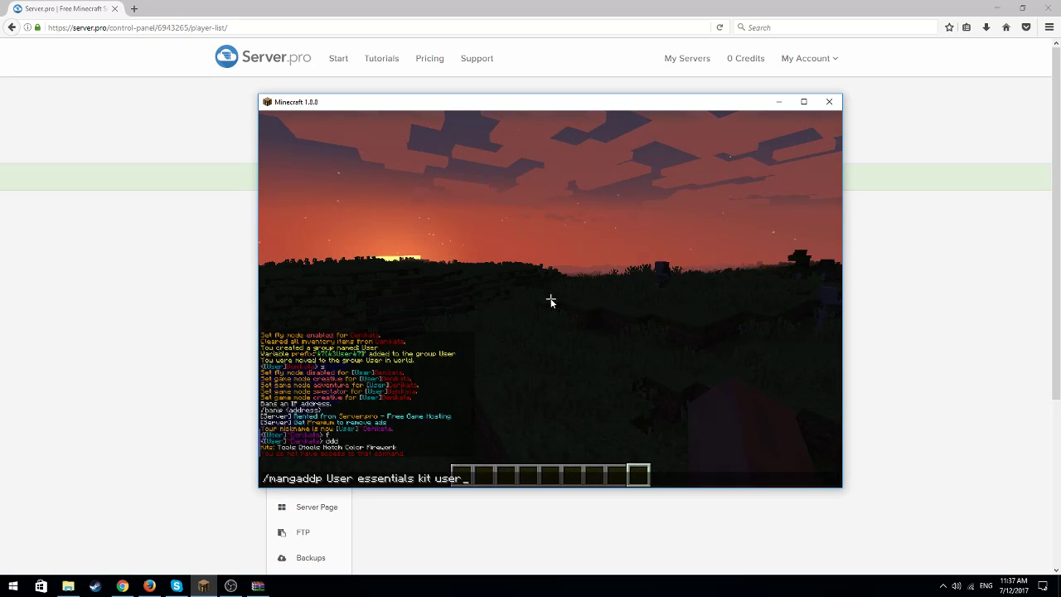
key(BackSpace)
key(BackSpace)
key(BackSpace)
key(BackSpace)
key(BackSpace)
text(s)
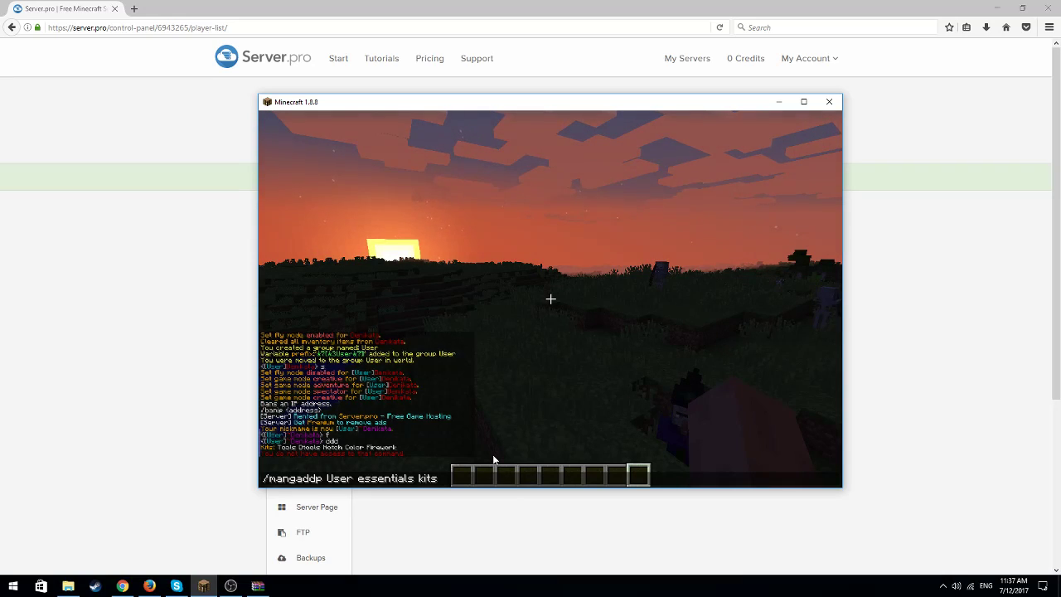
key(BackSpace)
key(BackSpace)
key(BackSpace)
key(BackSpace)
key(BackSpace)
key(BackSpace)
key(BackSpace)
key(BackSpace)
key(BackSpace)
key(BackSpace)
key(BackSpace)
key(BackSpace)
key(BackSpace)
key(BackSpace)
key(BackSpace)
key(BackSpace)
key(BackSpace)
key(BackSpace)
key(BackSpace)
key(BackSpace)
key(BackSpace)
key(BackSpace)
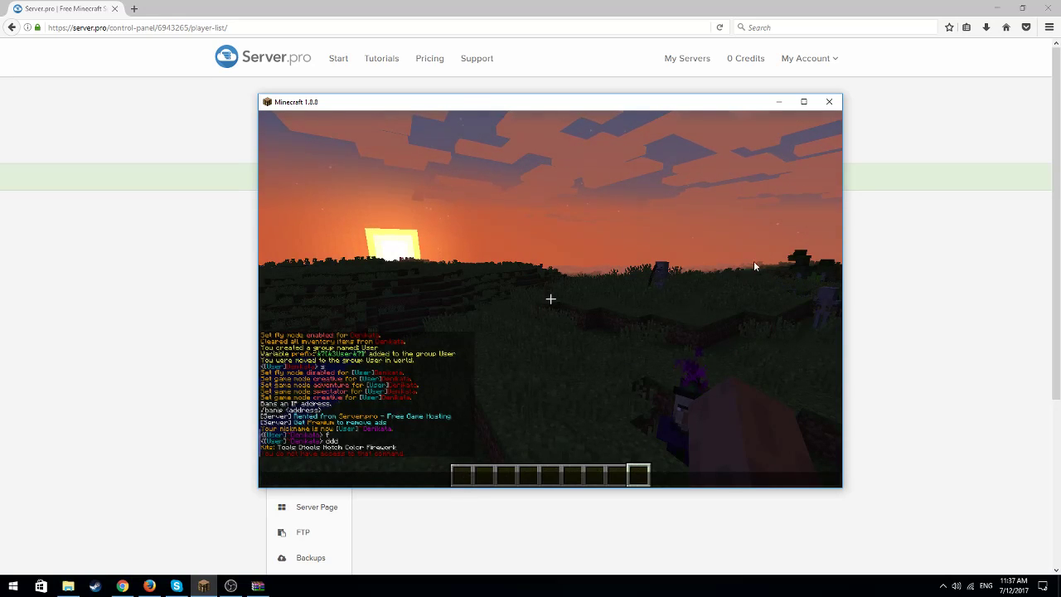
Return to the Server.pro control panel and give the online player operator status
click(781, 102)
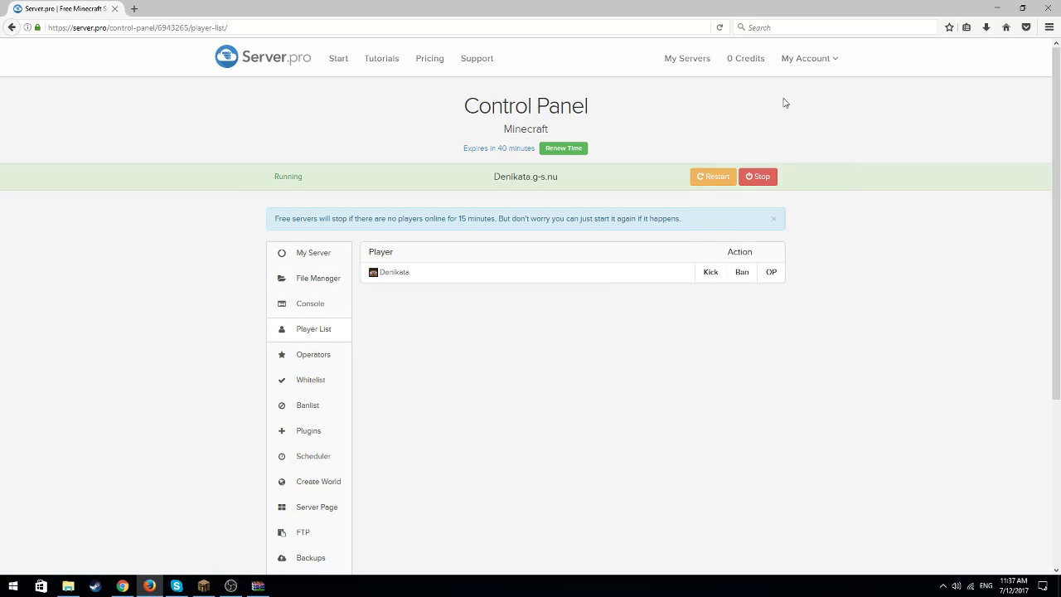
click(771, 273)
Open config.yml from the plugins/Essentials folder in the server's File Manager
click(332, 287)
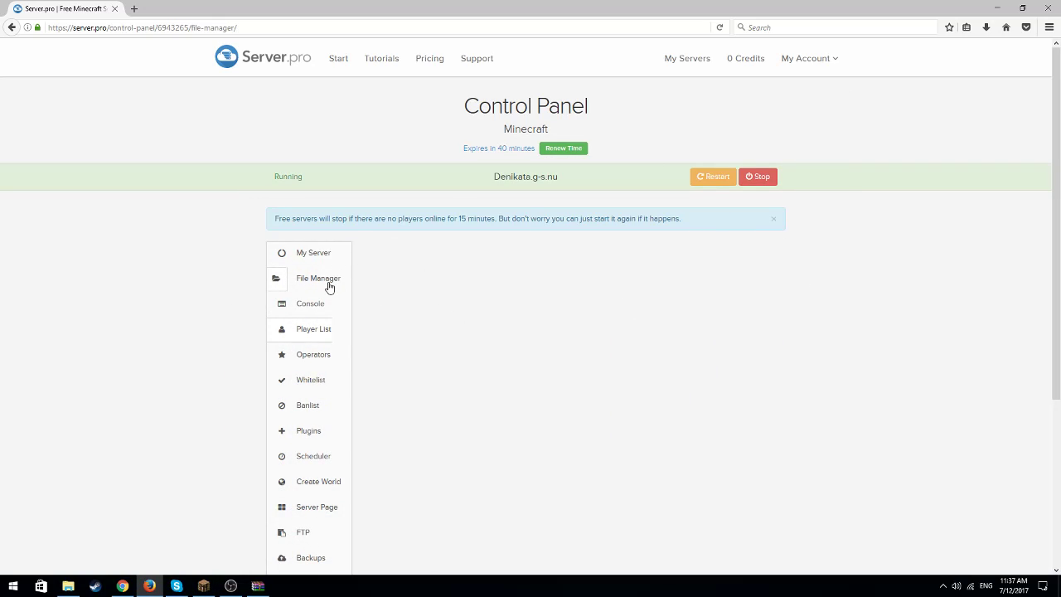
click(391, 338)
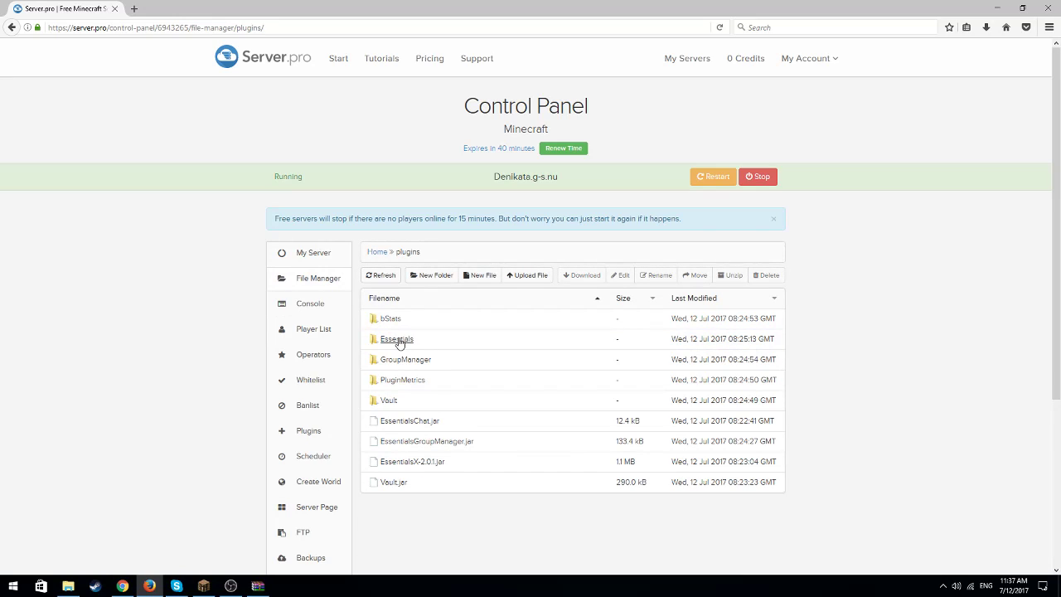
click(531, 342)
click(404, 367)
scroll(769, 355, down, 20)
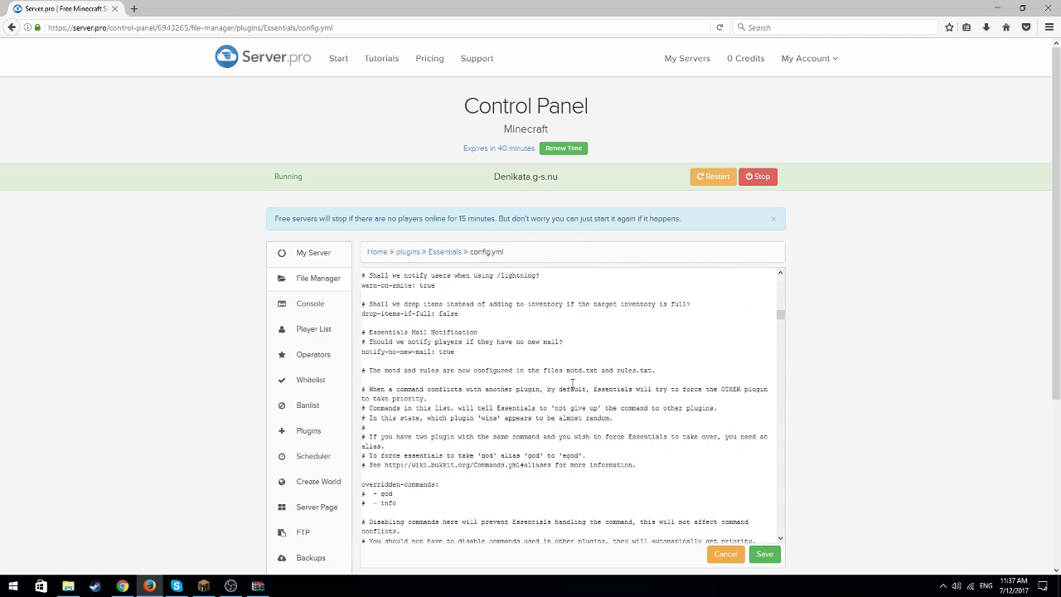
Rename the tools kit to User in the kits section of the Essentials config
drag(780, 330, 779, 363)
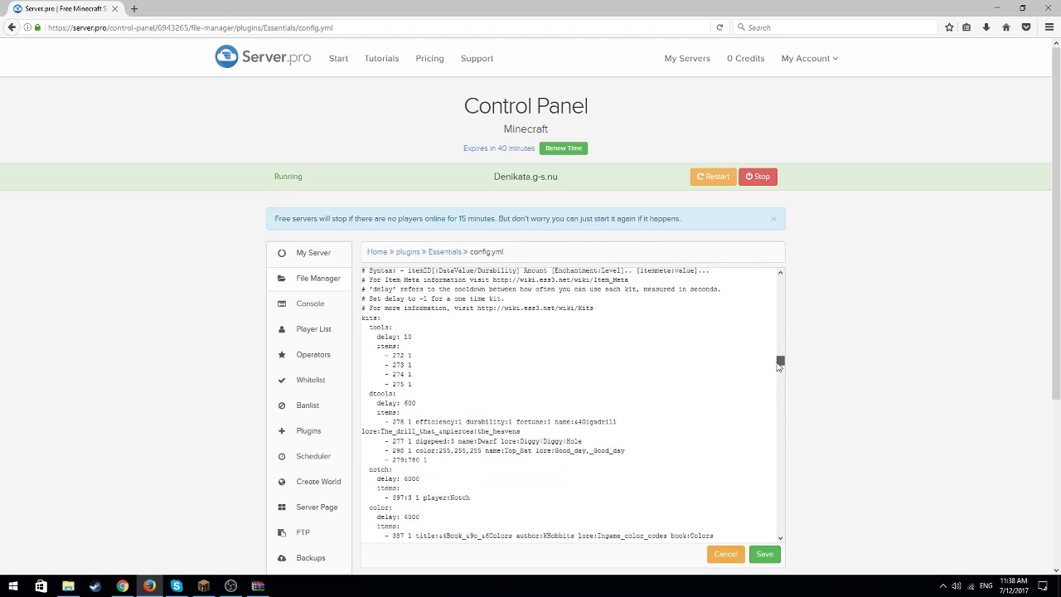
click(391, 322)
key(BackSpace)
key(BackSpace)
key(BackSpace)
key(BackSpace)
key(BackSpace)
key(BackSpace)
text(User:)
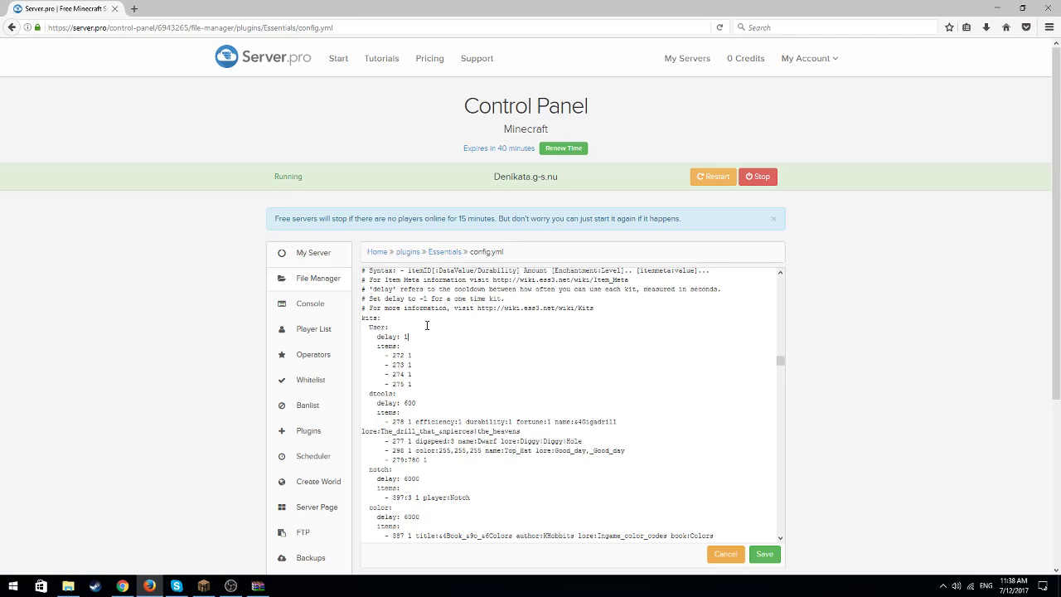
Set the delay of the User kit to 86400
text(86400)
Switch to Minecraft, receive the tools kit with /kit tools, and check the received items in the inventory
click(203, 585)
text(/kit tools)
key(Return)
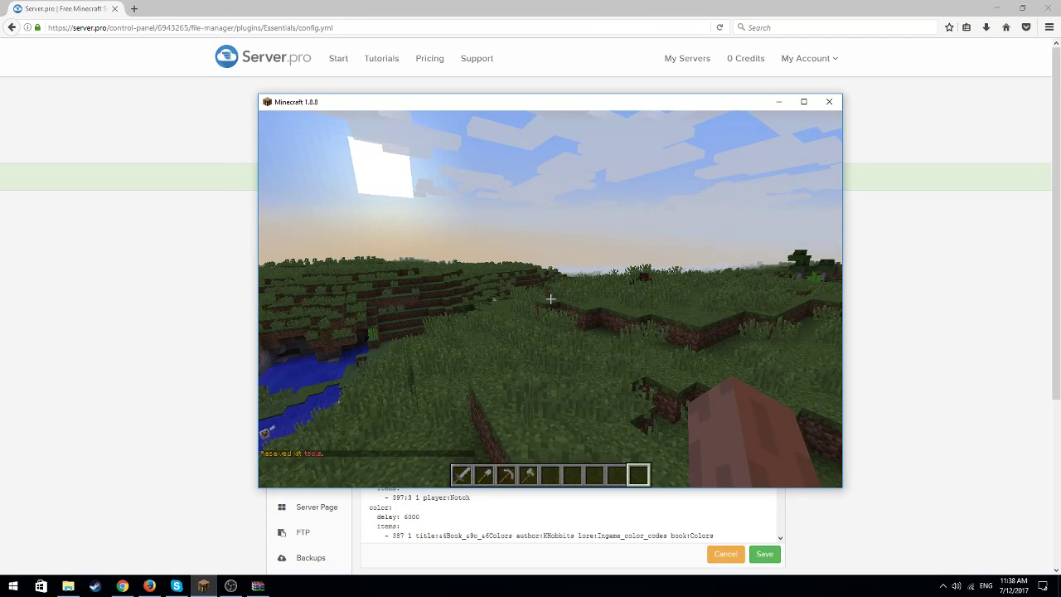
key(e)
key(e)
key(w)
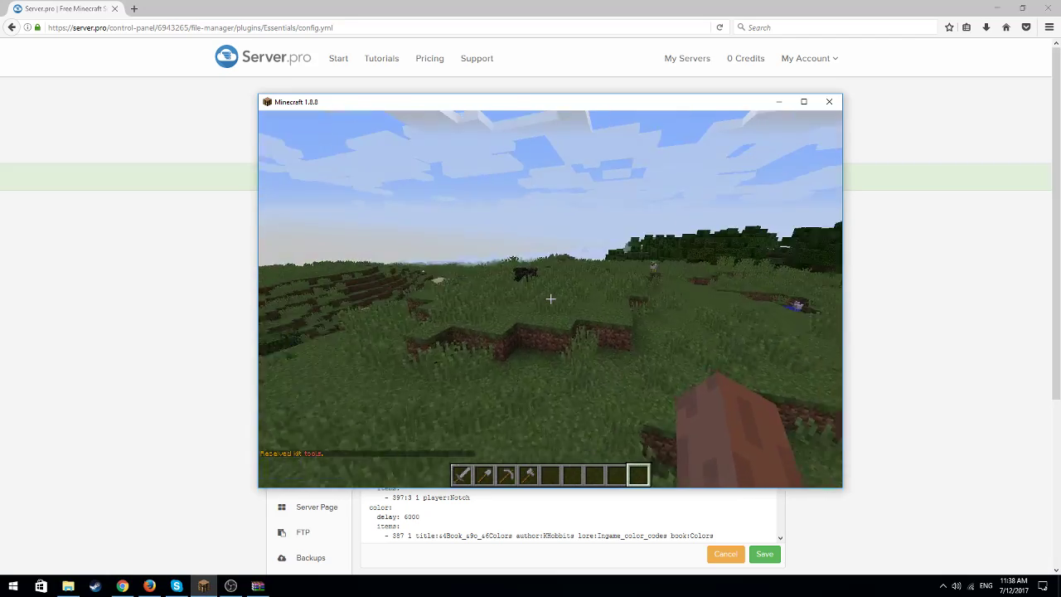
key(w)
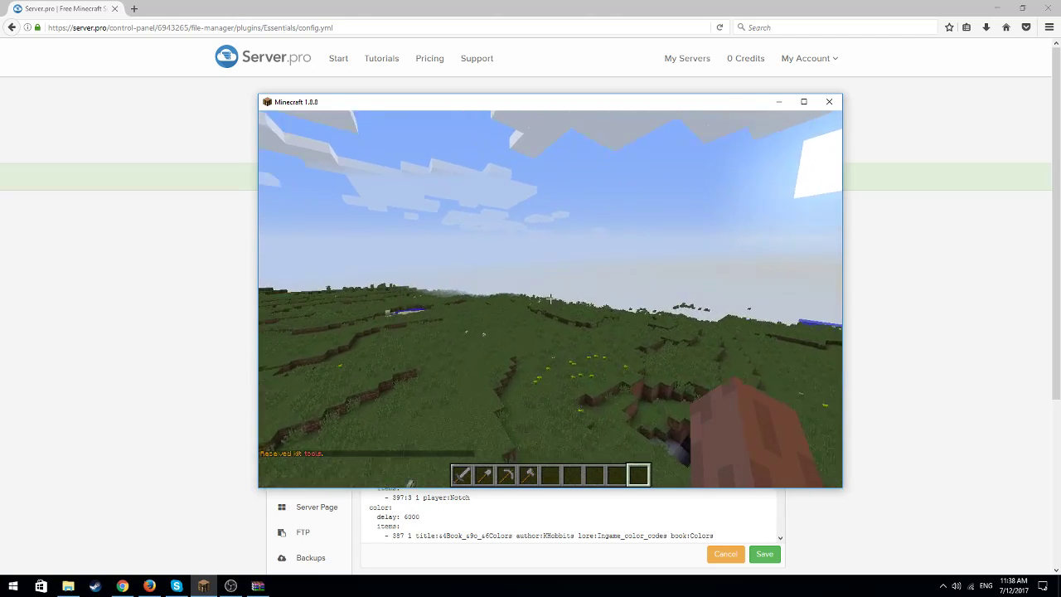
key(e)
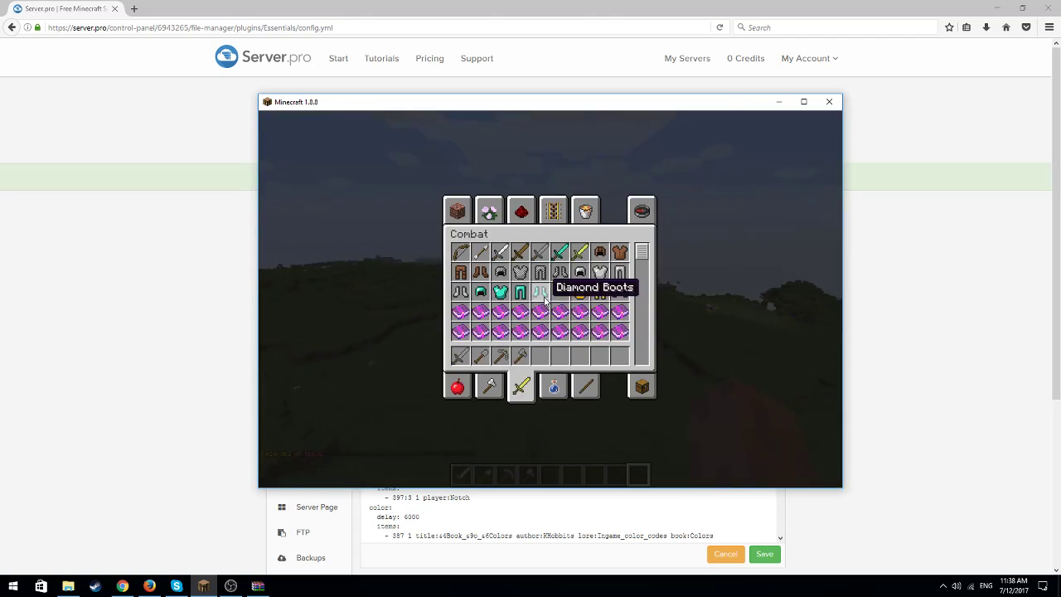
click(778, 102)
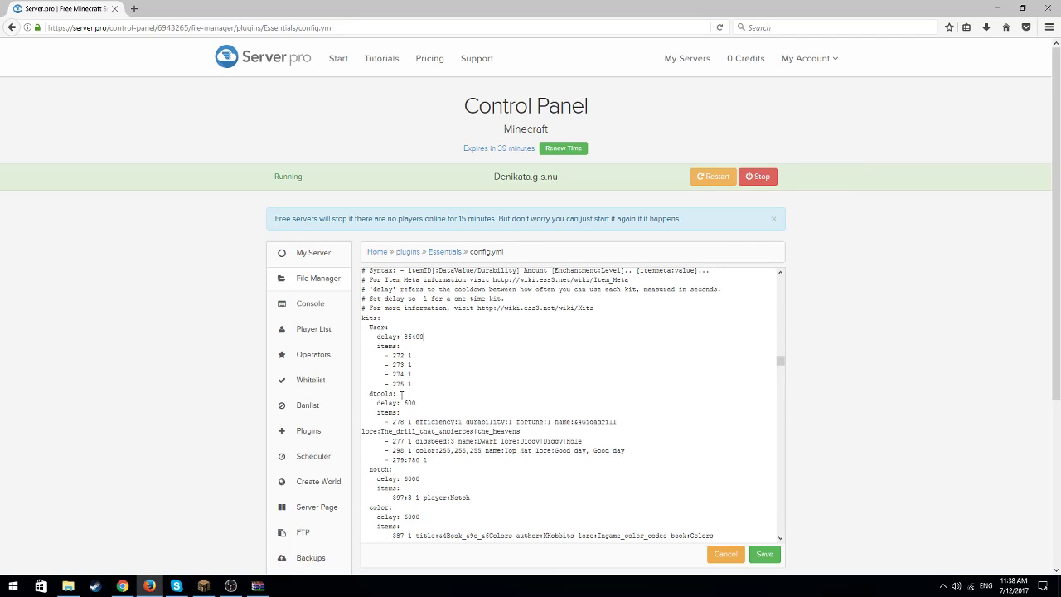
Return to Minecraft and close the inventory
click(203, 585)
key(e)
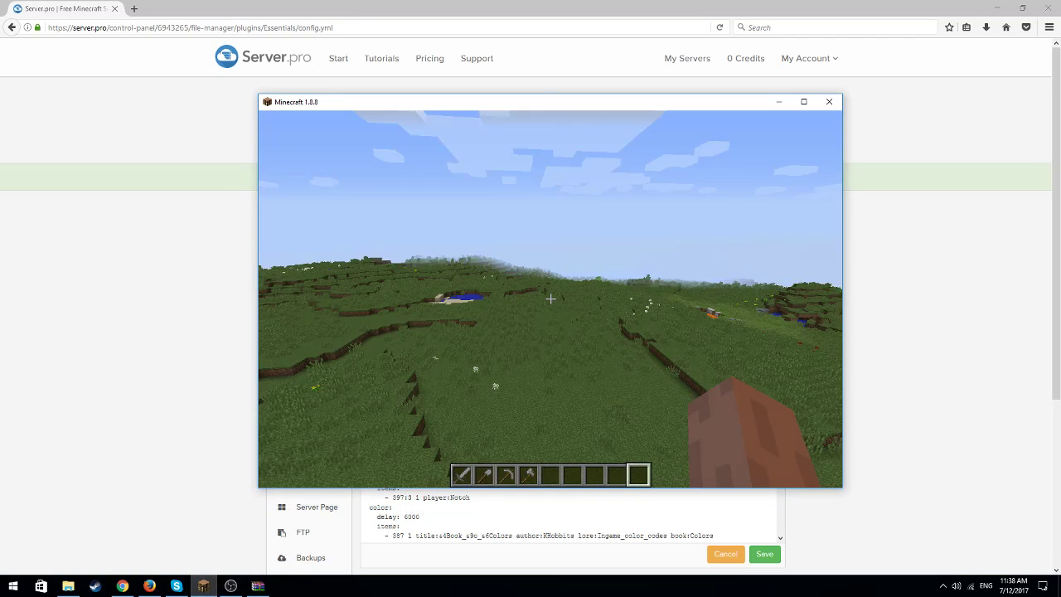
key(slash)
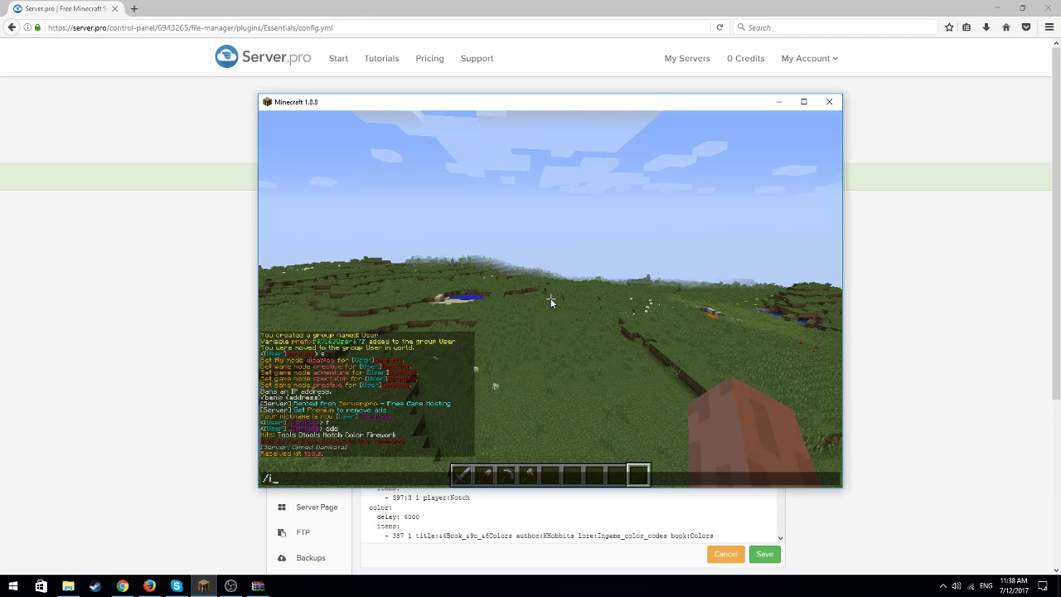
text(itemdb)
key(BackSpace)
key(BackSpace)
key(BackSpace)
key(BackSpace)
key(BackSpace)
key(BackSpace)
key(BackSpace)
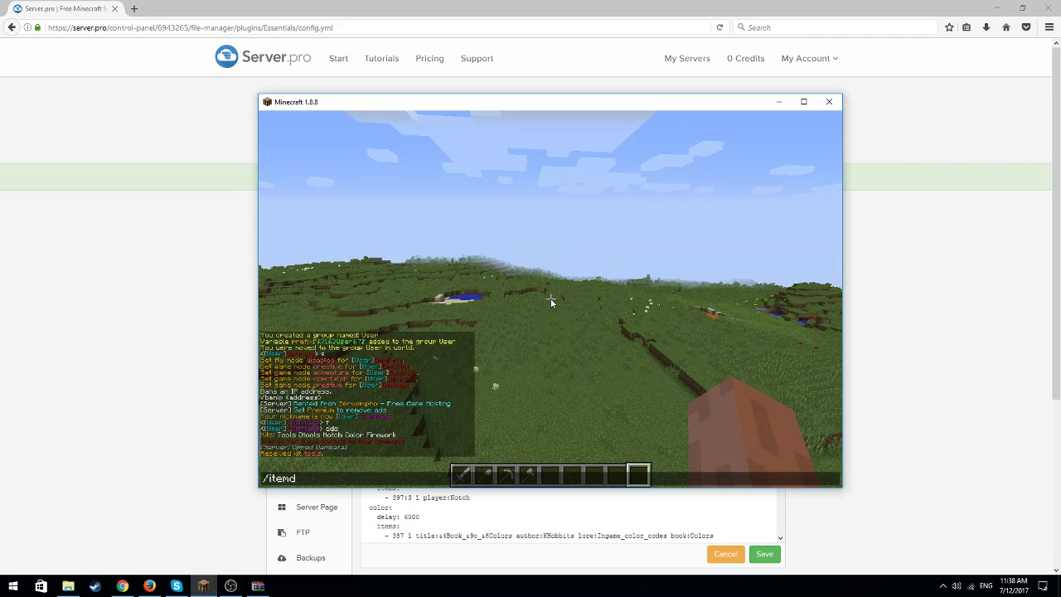
key(Escape)
Look up the item ID of the held stone sword with /itemdb and return to the Essentials config
text(1t/kit tools)
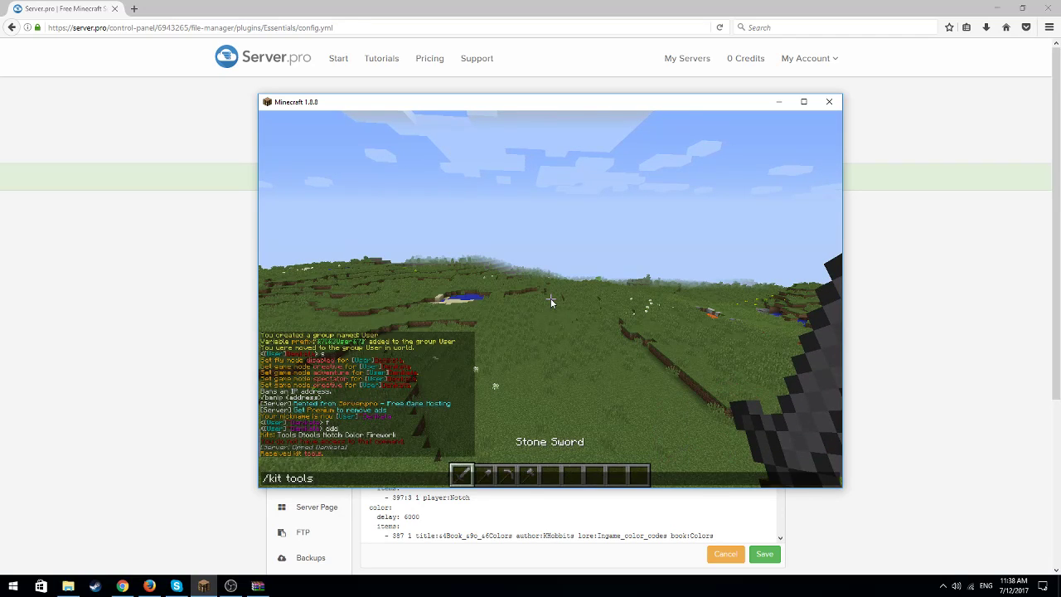
key(BackSpace)
key(BackSpace)
key(BackSpace)
key(BackSpace)
key(BackSpace)
key(BackSpace)
key(BackSpace)
text(itemd)
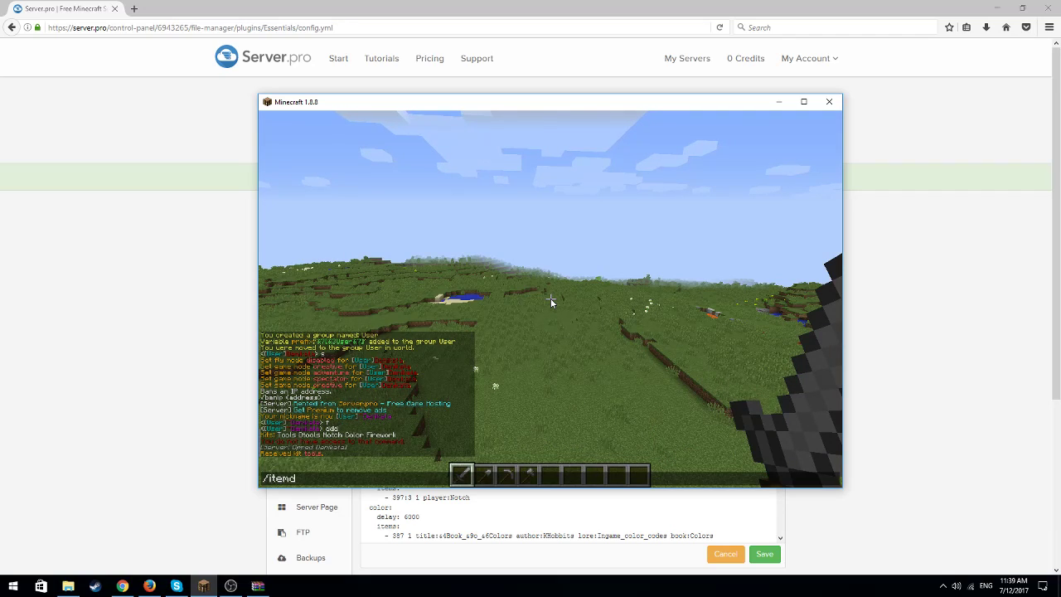
text(b)
key(Return)
key(t)
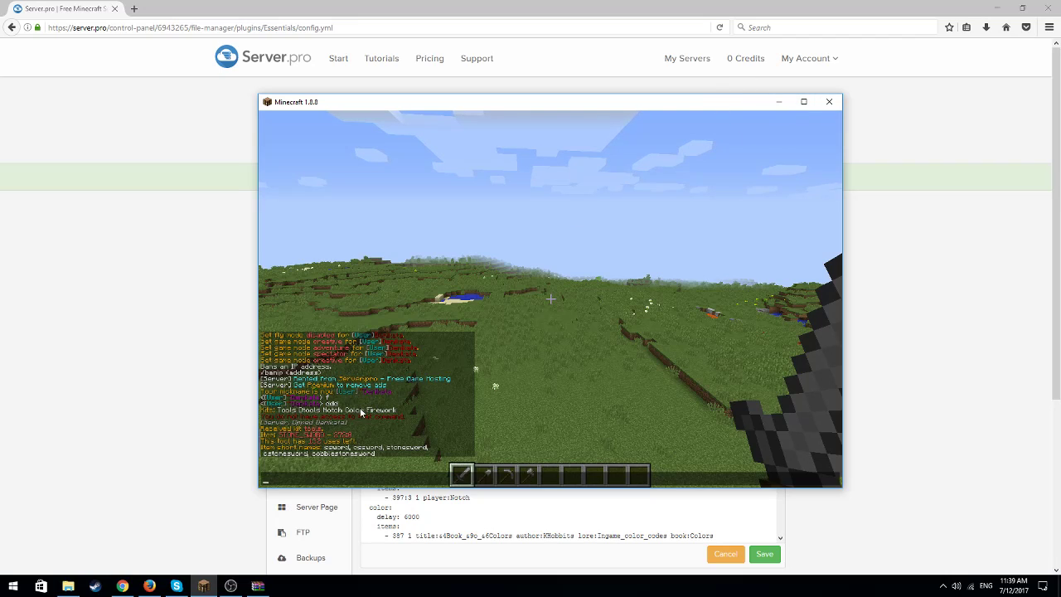
click(778, 101)
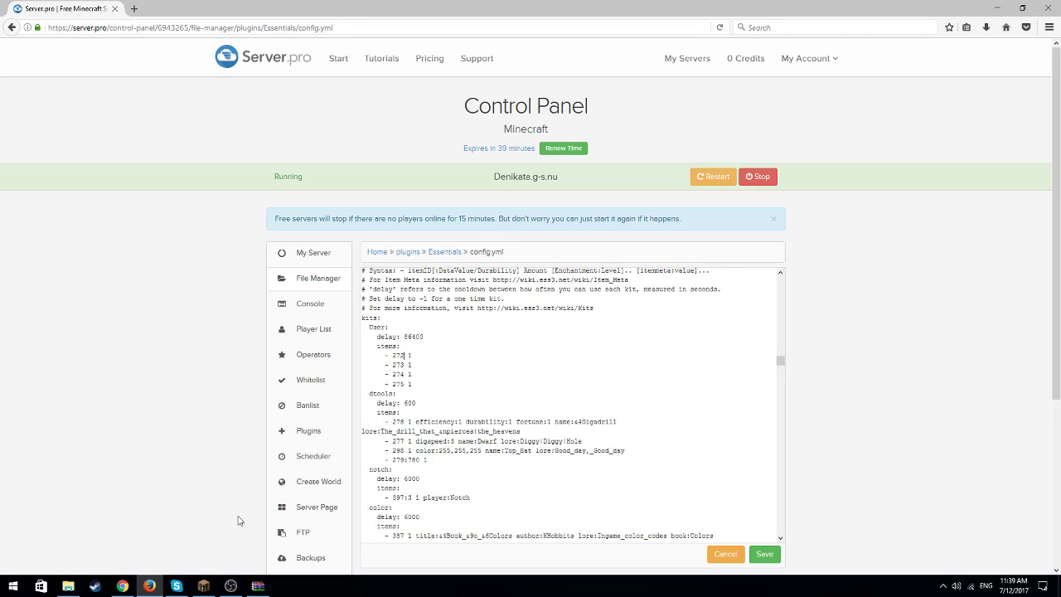
Switch to Minecraft and add a diamond sword from the creative inventory to the fifth hotbar slot
mouse_move(201, 586)
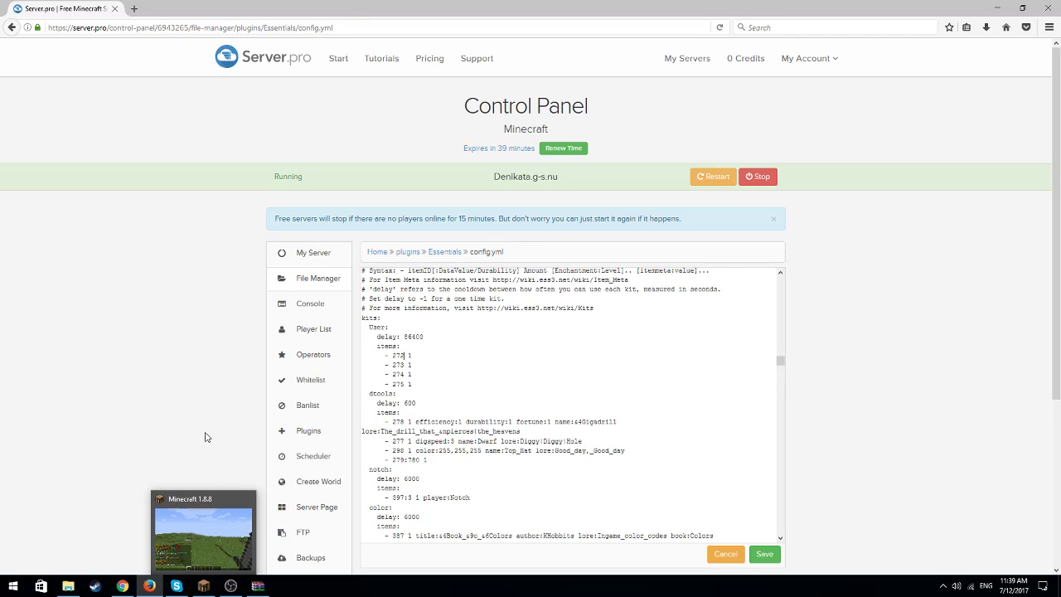
click(202, 585)
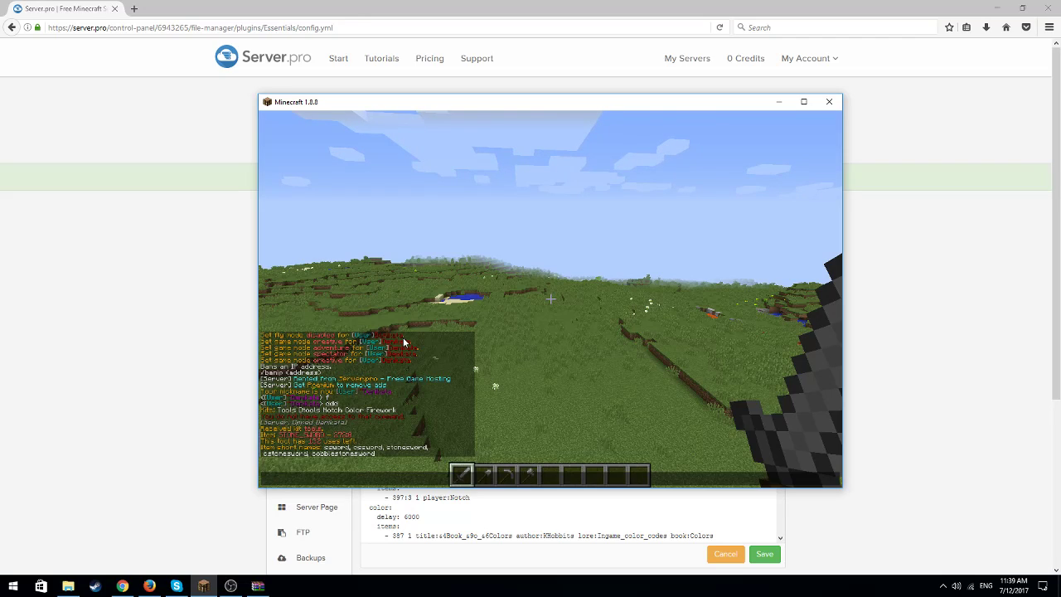
key(Escape)
key(e)
click(559, 251)
click(539, 354)
Add a diamond axe, diamond pickaxe and diamond shovel from the creative inventory to the hotbar slots after the diamond sword
click(499, 292)
click(559, 355)
click(526, 299)
click(666, 388)
click(561, 358)
click(463, 330)
click(489, 386)
click(522, 267)
click(559, 355)
click(500, 291)
click(380, 332)
click(499, 272)
click(579, 360)
click(481, 274)
click(599, 357)
key(e)
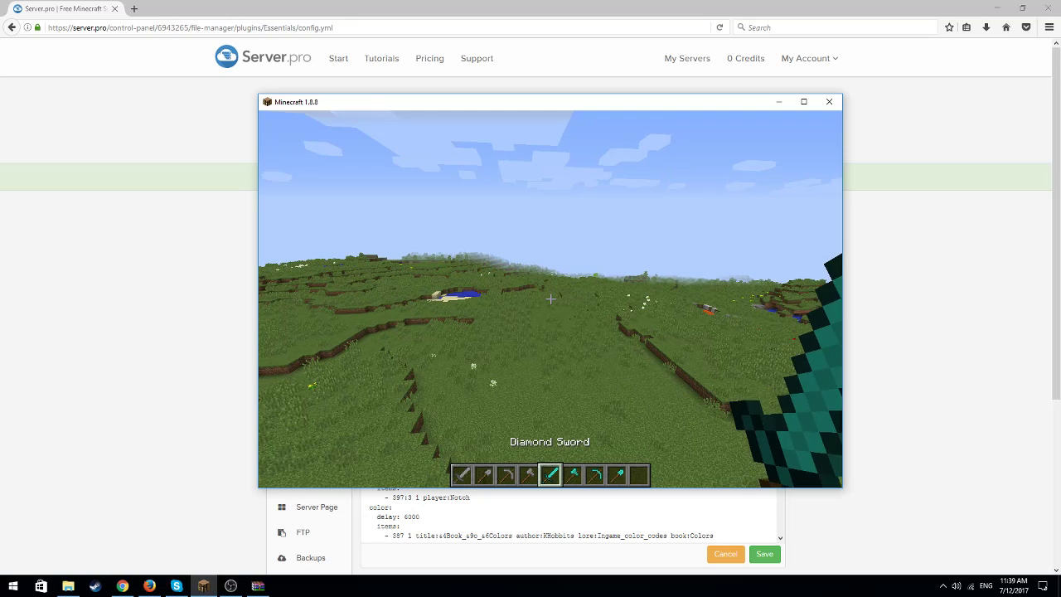
Look up the diamond sword's ID with /itemdb and enter 276 as the User kit's first item in the config
text(t/itemdb)
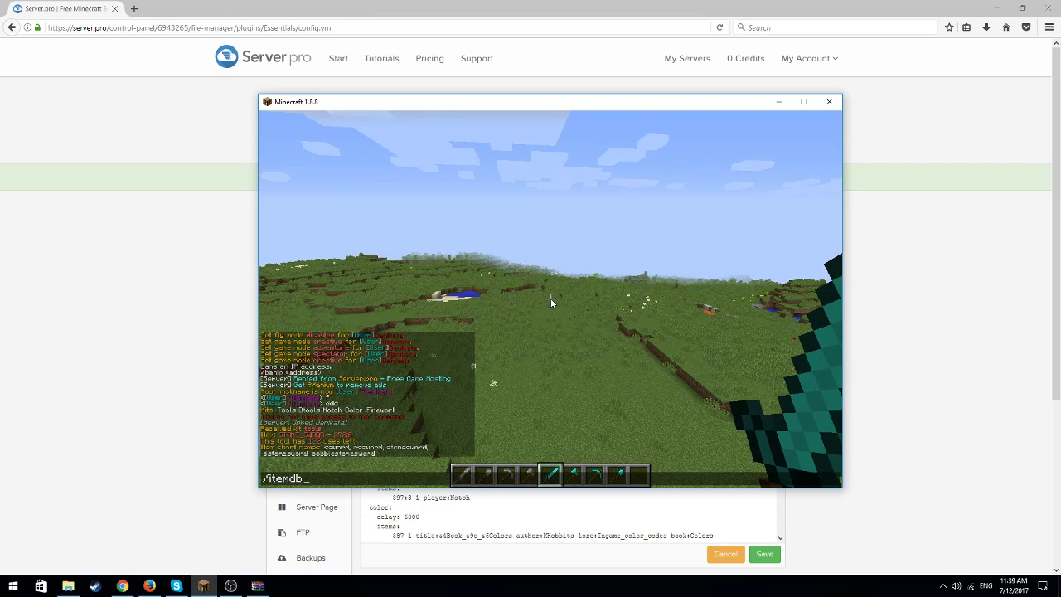
key(Return)
key(t)
click(778, 101)
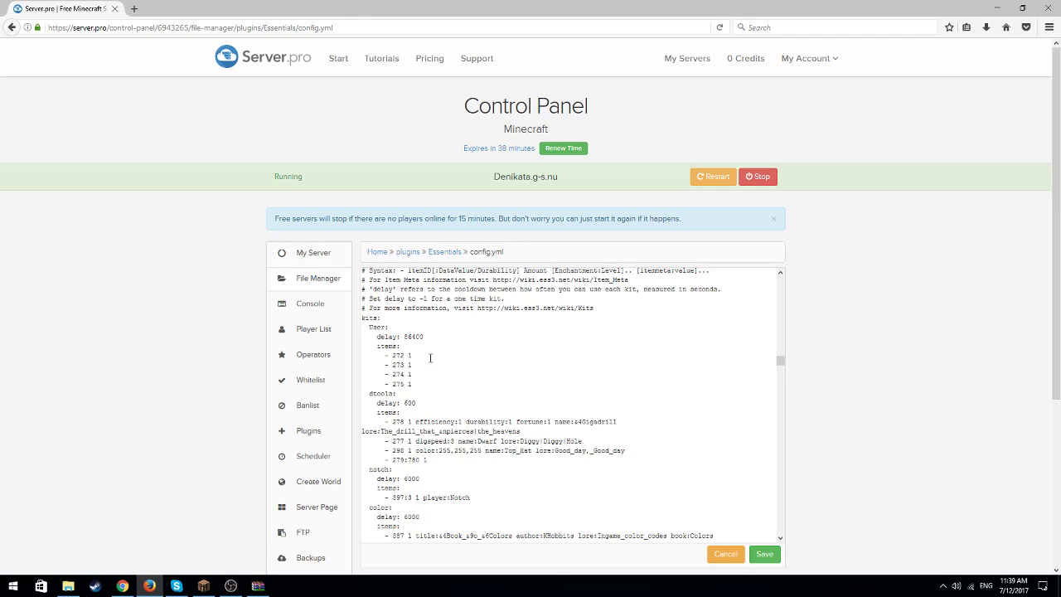
key(BackSpace)
key(BackSpace)
key(BackSpace)
key(BackSpace)
Look up the diamond axe's ID in Minecraft with /itemdb and enter 279 as the User kit's second item
click(203, 586)
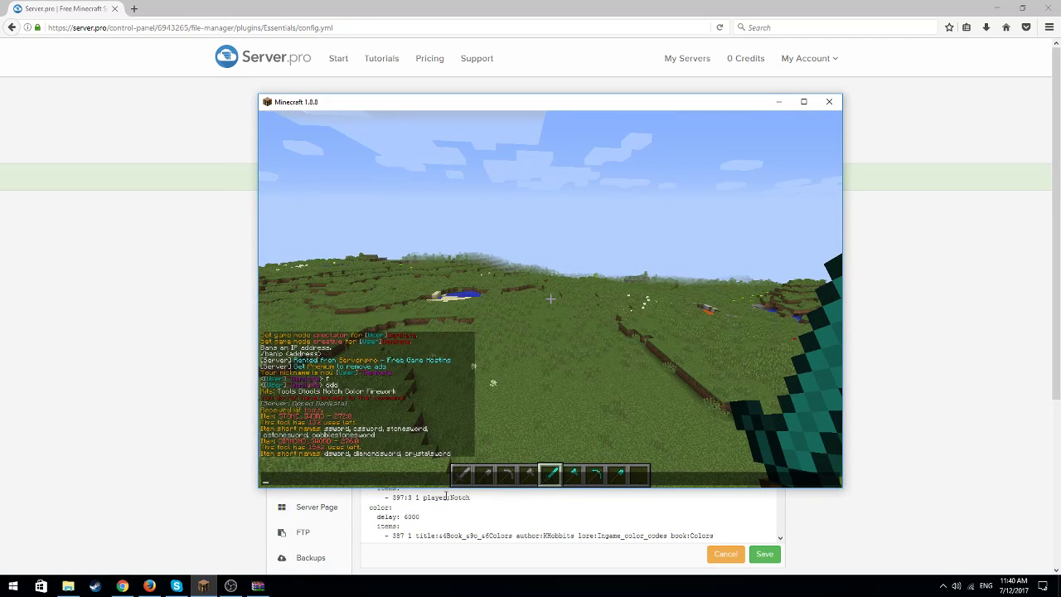
key(Escape)
scroll(550, 298, down, 3)
scroll(550, 298, up, 2)
text(t/itemdb)
key(Return)
key(t)
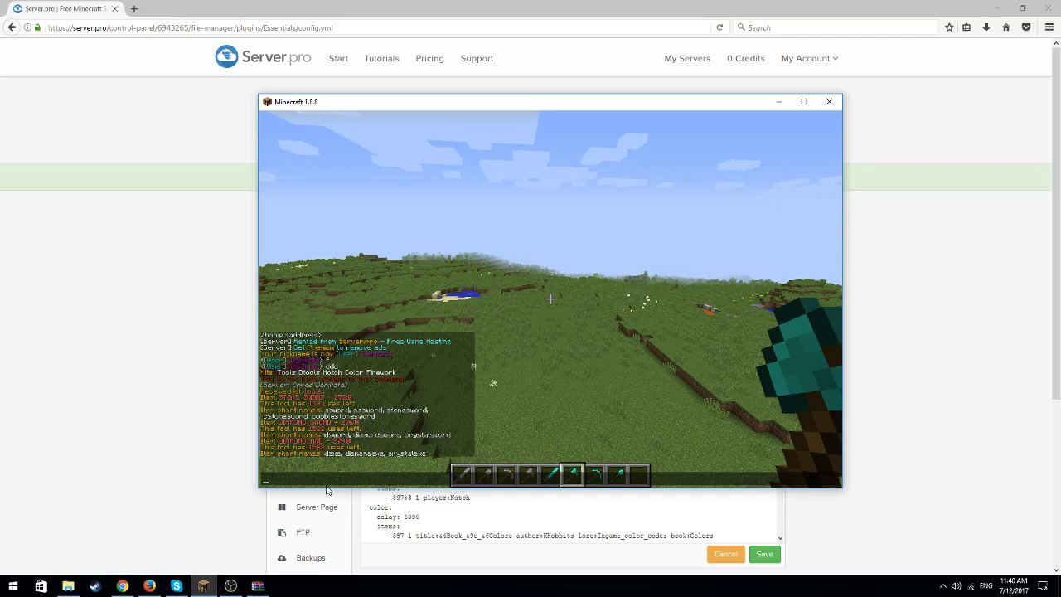
click(777, 101)
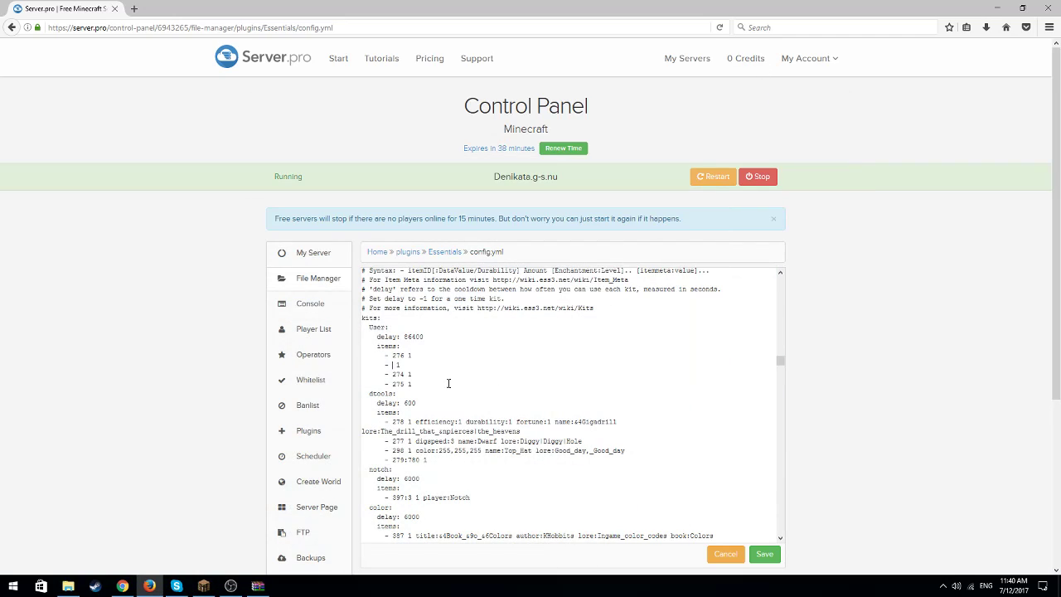
text(279)
key(BackSpace)
key(BackSpace)
key(BackSpace)
Look up the diamond pickaxe's ID in Minecraft with /itemdb and enter 278 as the User kit's third item
click(203, 586)
text(/itemdb)
key(Return)
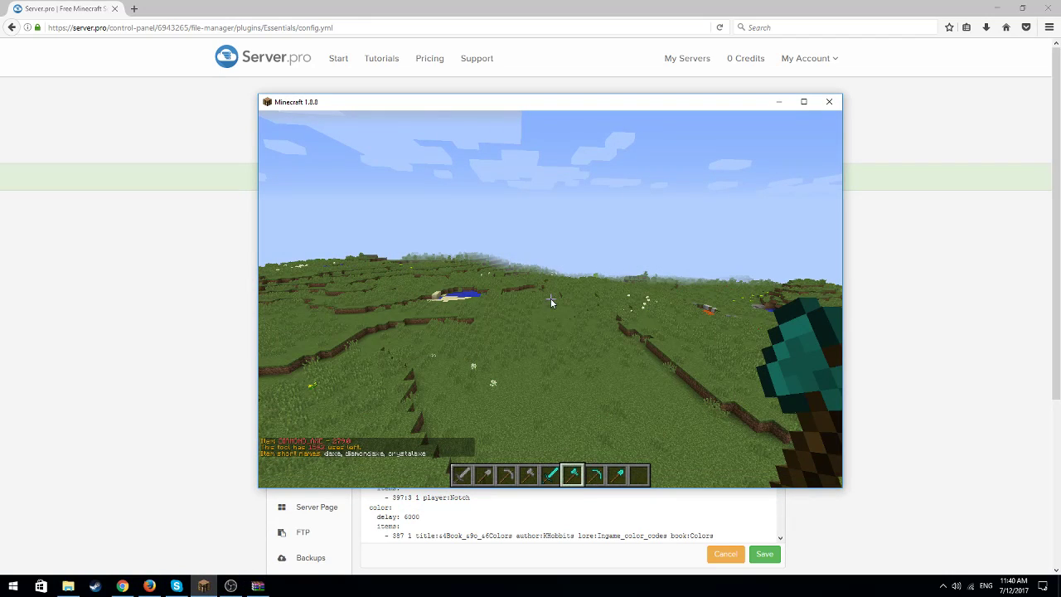
key(t)
key(Escape)
scroll(550, 299, down, 1)
text(t/itemdb)
key(Return)
key(t)
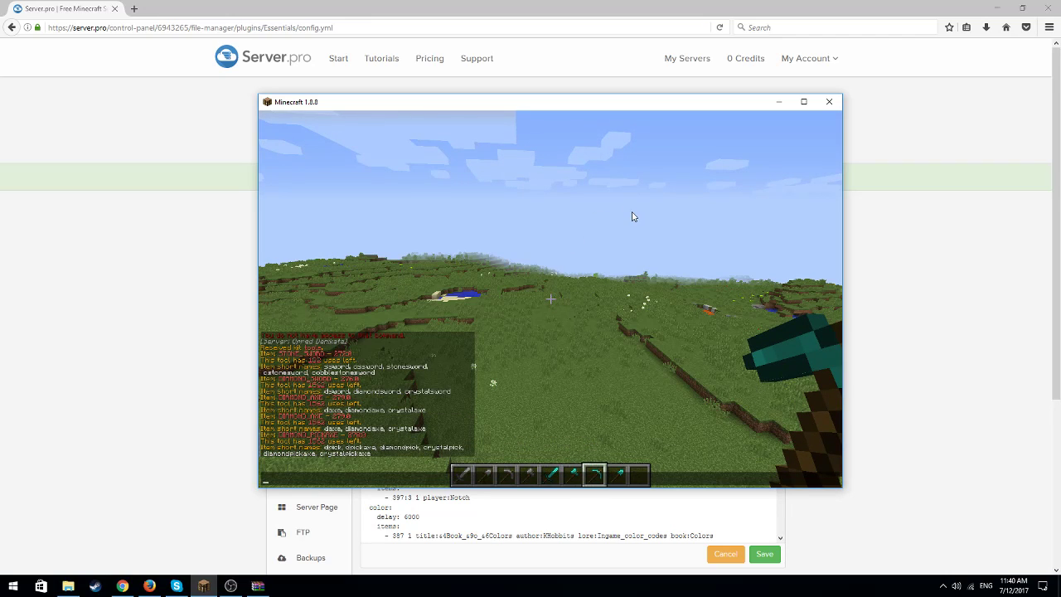
click(789, 103)
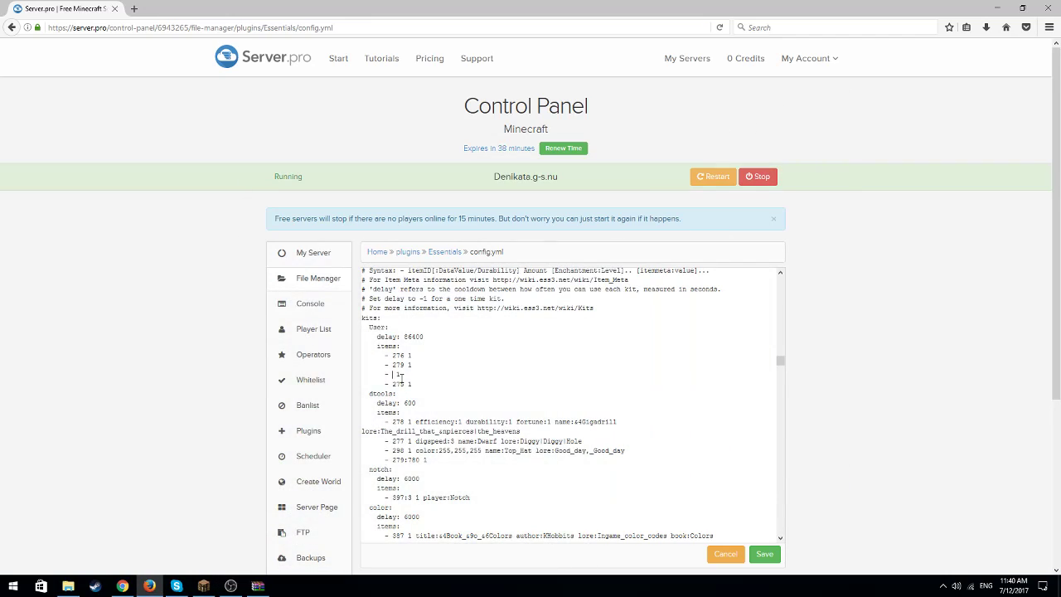
text(2)
Look up the diamond shovel's ID in Minecraft with /itemdb and return to the Essentials config
click(203, 585)
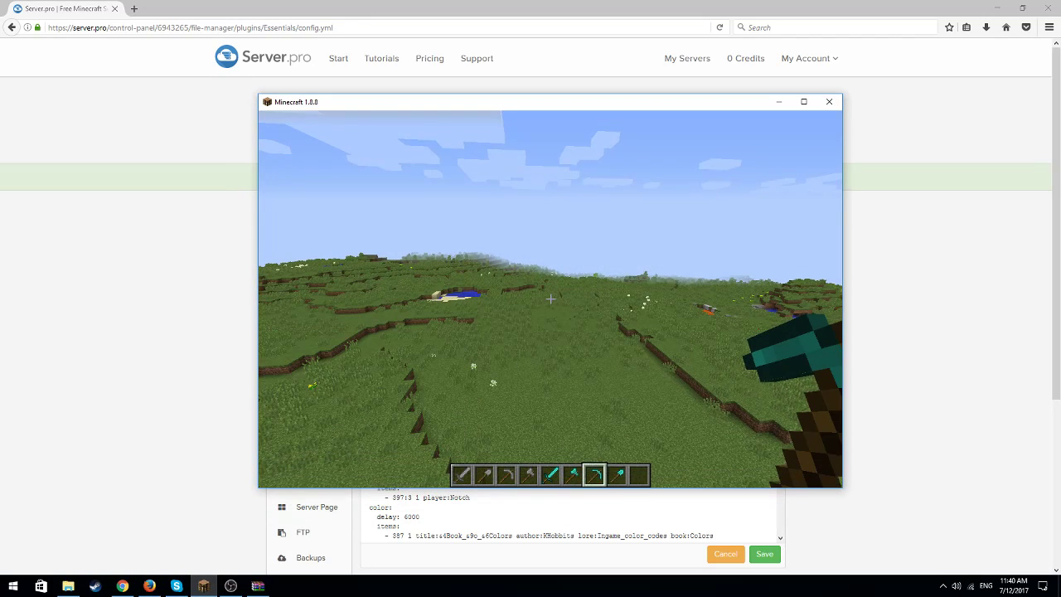
scroll(551, 302, down, 1)
text(/itemdb)
key(Return)
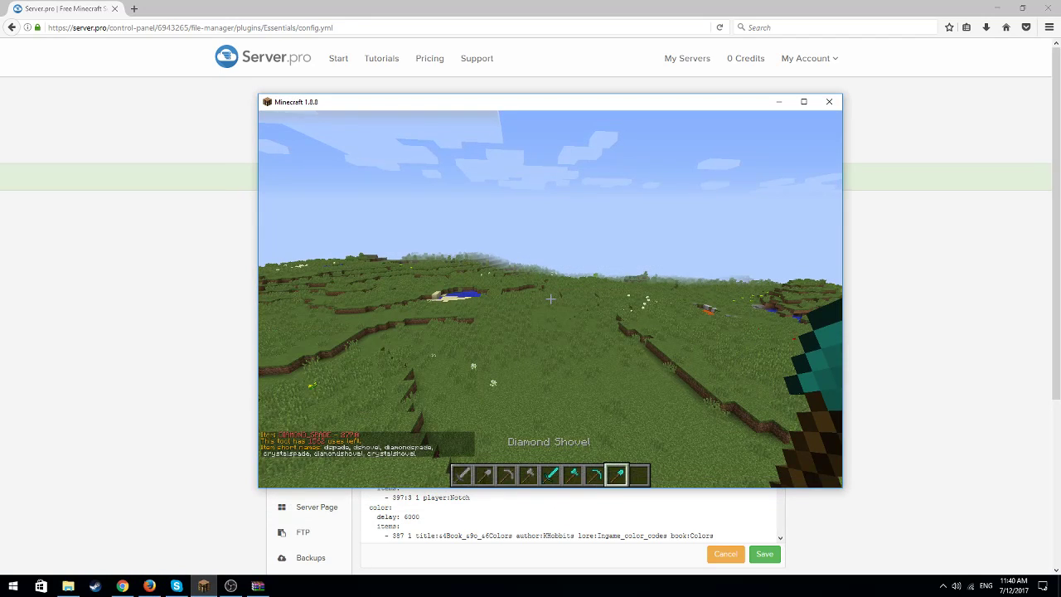
click(778, 101)
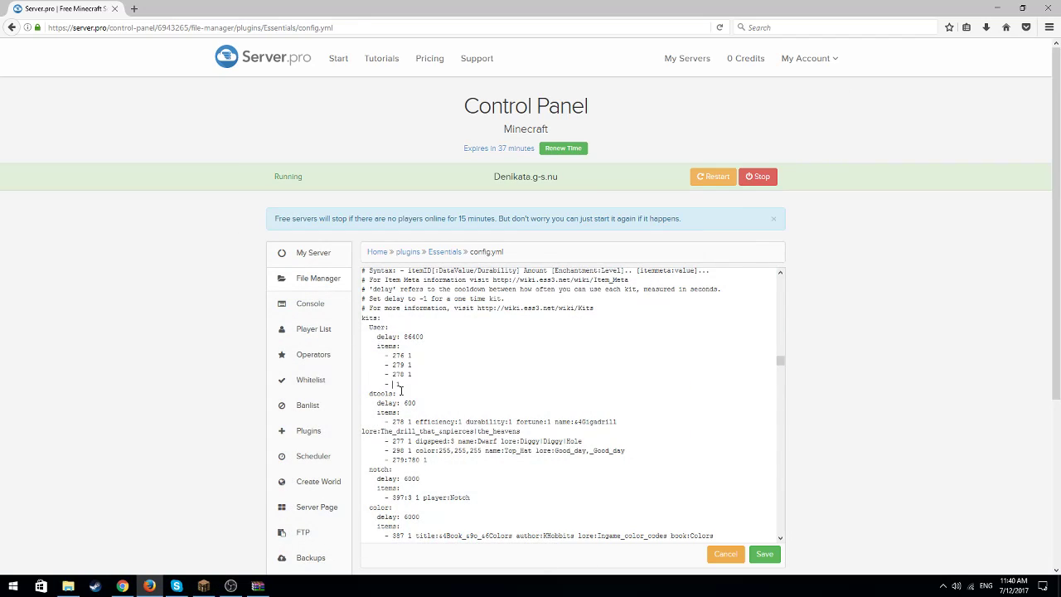
Set the User kit's fourth item to 277 1 with the enchantments efficiency:5 and durability:3
text(77 1 efficiency:5 durability:3)
Copy the shovel's efficiency and durability enchantments onto the User kit's pickaxe and axe lines
drag(521, 384, 416, 386)
right_click(416, 385)
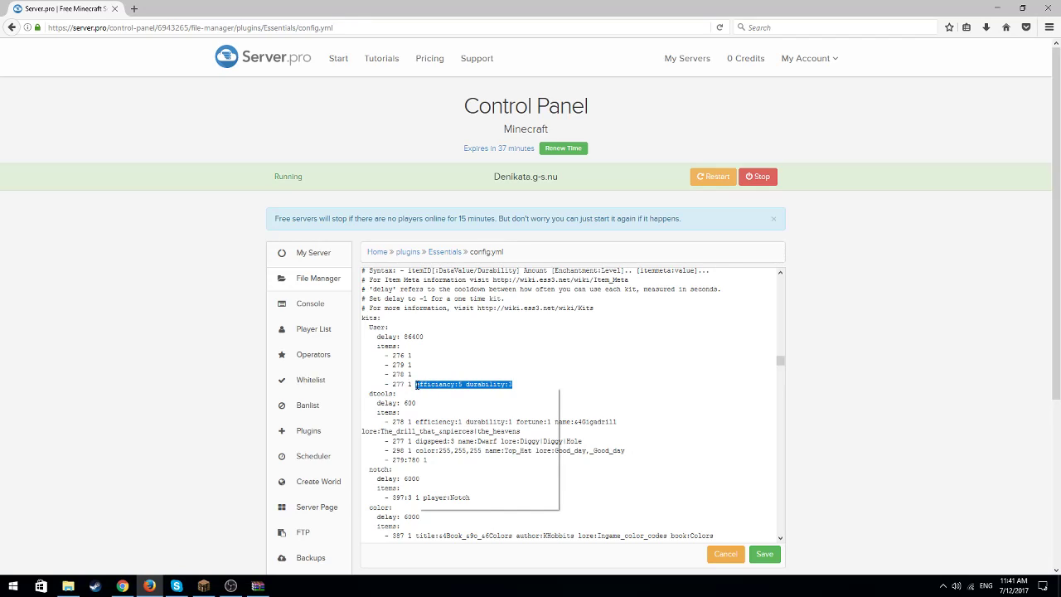
click(444, 421)
click(424, 376)
right_click(425, 376)
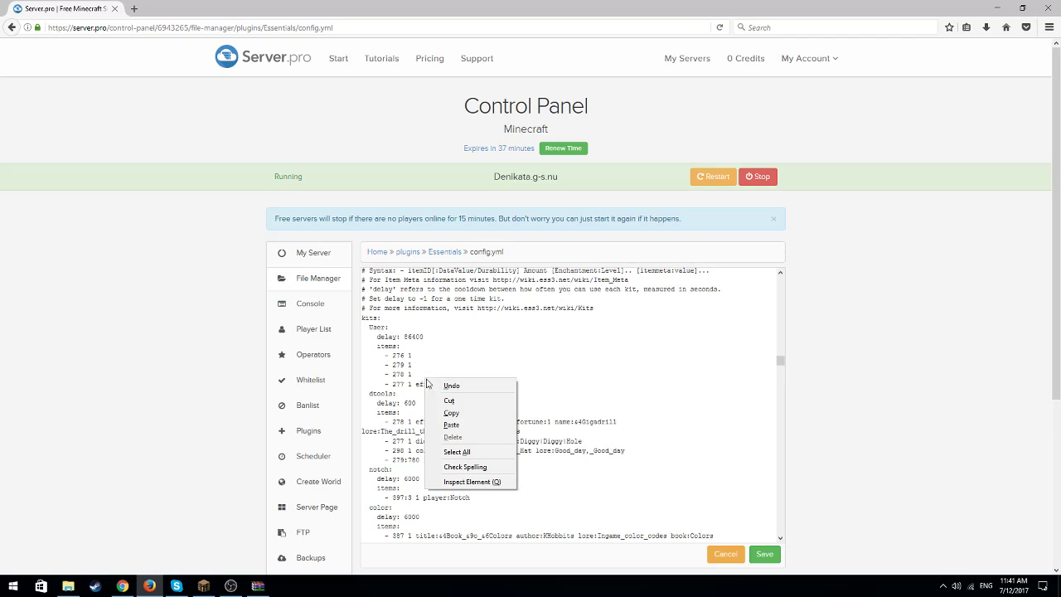
click(459, 423)
click(424, 363)
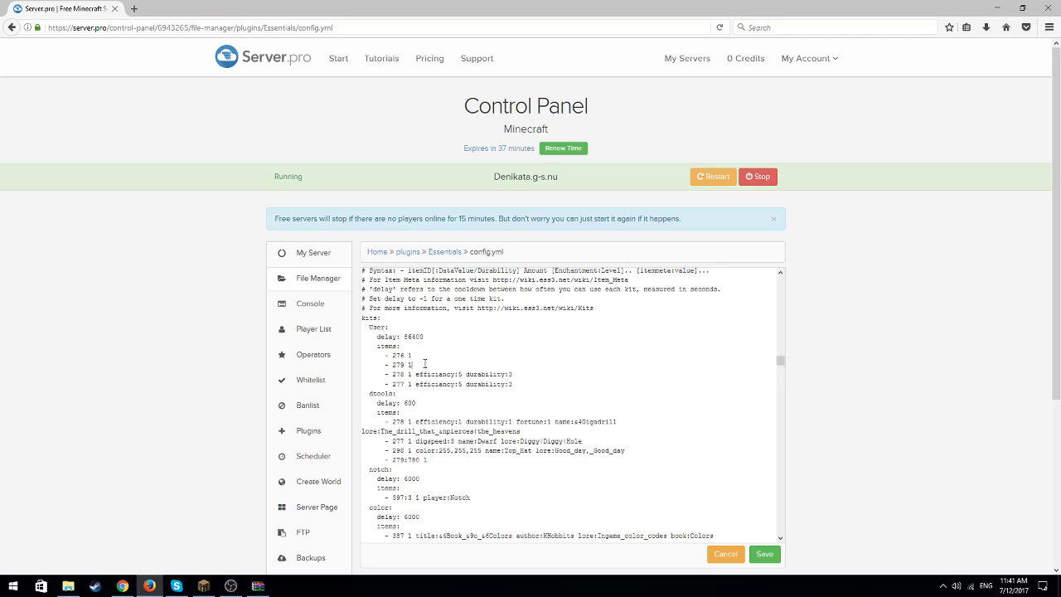
right_click(424, 365)
click(457, 411)
Add the enchantments sharpness:5 and durability:3 to item 276 in the User kit
text(arpnes)
key(BackSpace)
key(BackSpace)
key(BackSpace)
key(BackSpace)
key(BackSpace)
key(BackSpace)
text(arpness:5)
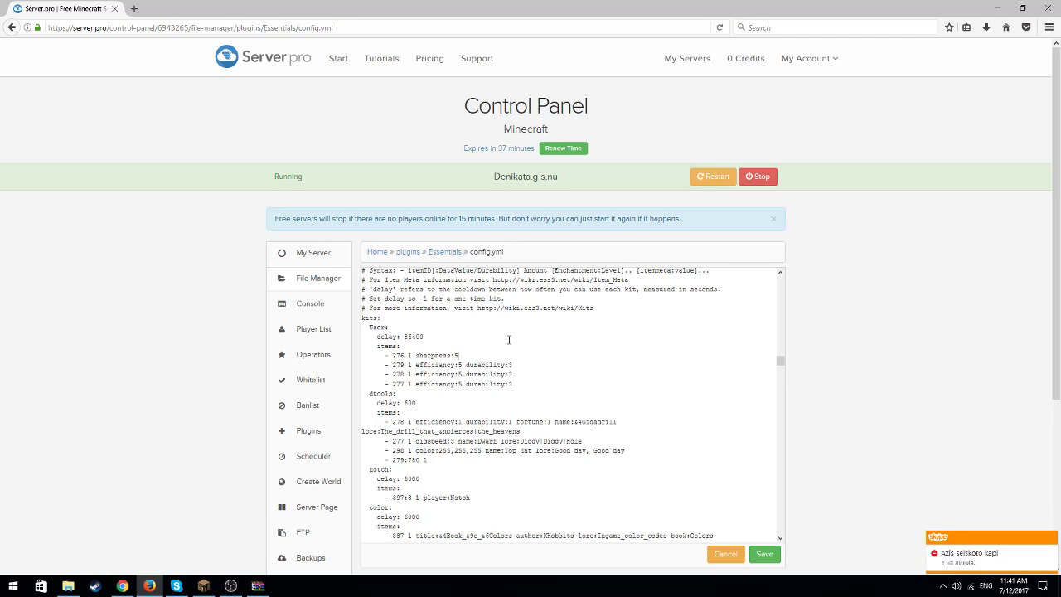
text( durability:)
click(474, 355)
text(a)
click(508, 355)
text(3)
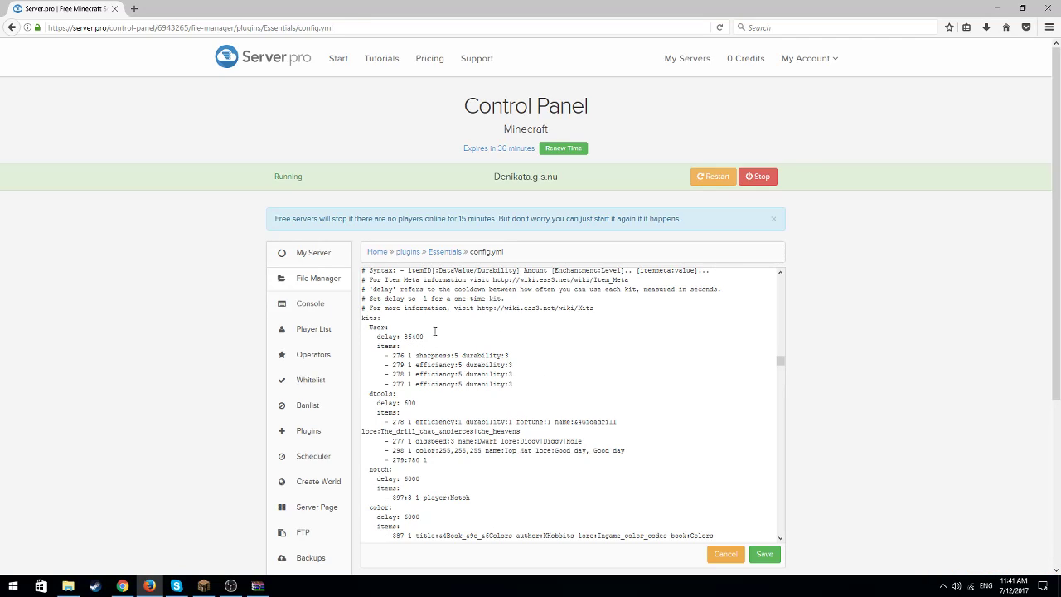
Clear the ops-name-color value in the Essentials (Global) section of the config
drag(780, 360, 783, 291)
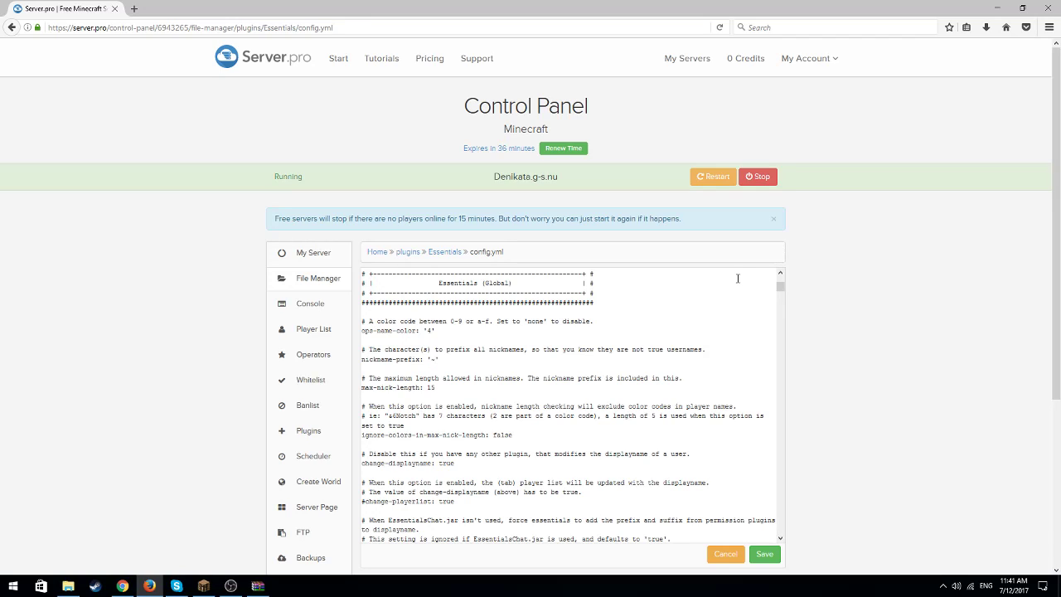
drag(780, 286, 778, 535)
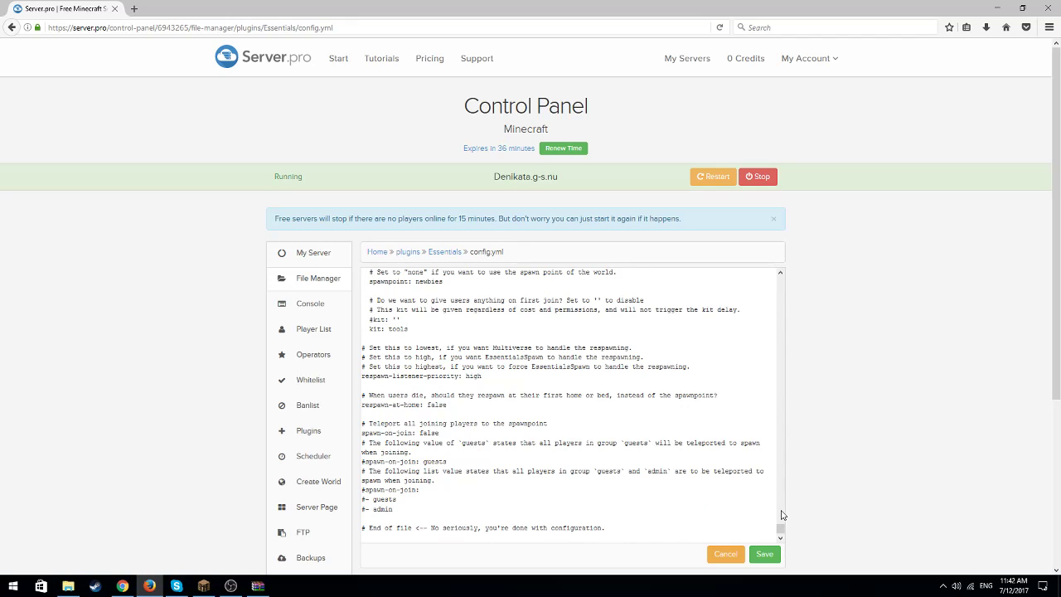
drag(780, 528, 782, 279)
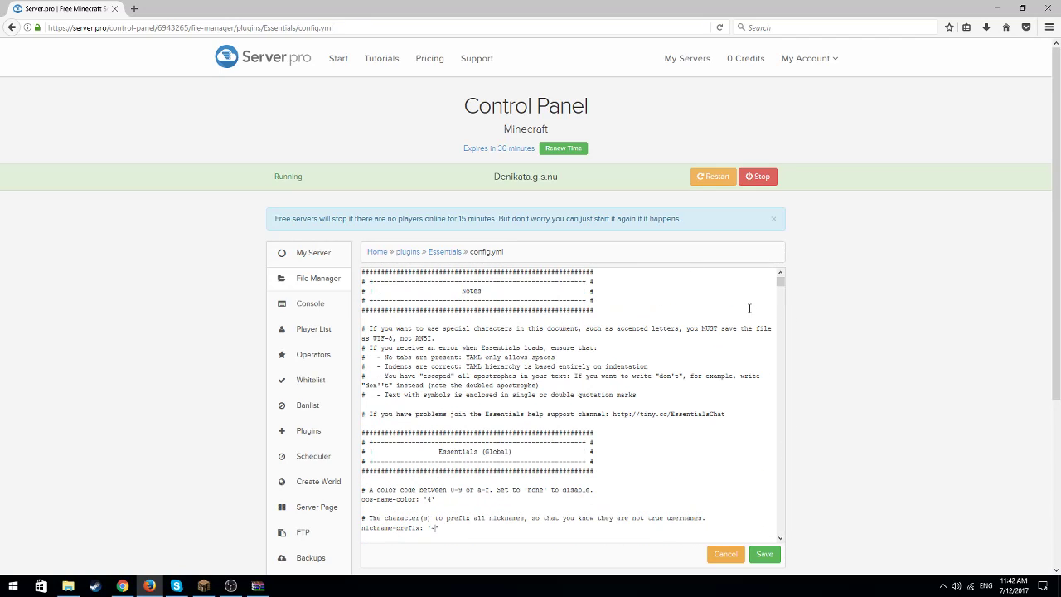
click(432, 499)
key(BackSpace)
click(435, 528)
drag(780, 282, 782, 308)
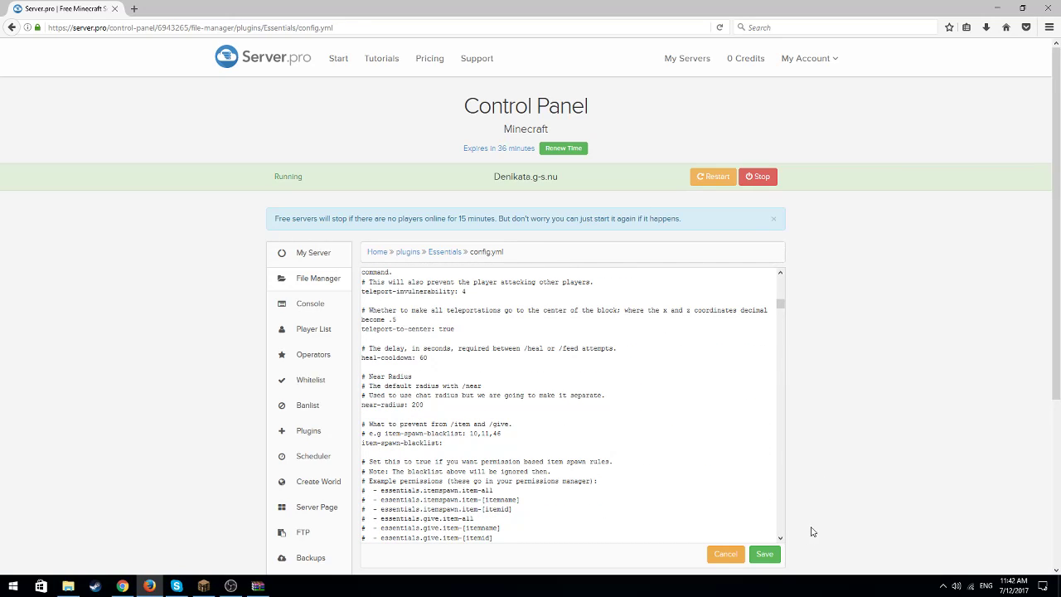
Save the edited Essentials config.yml and restart the server
click(768, 555)
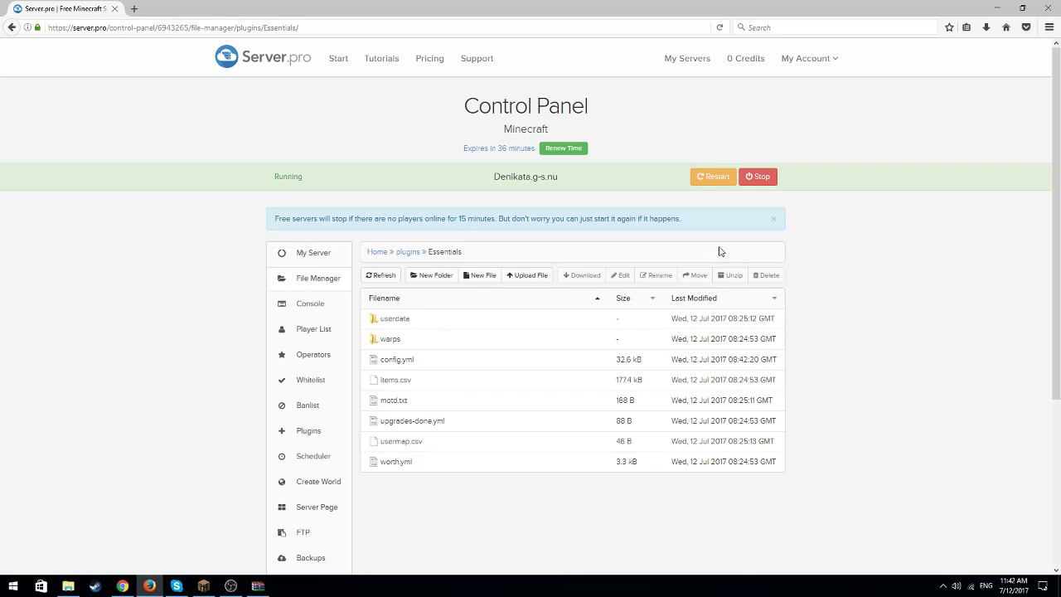
click(710, 179)
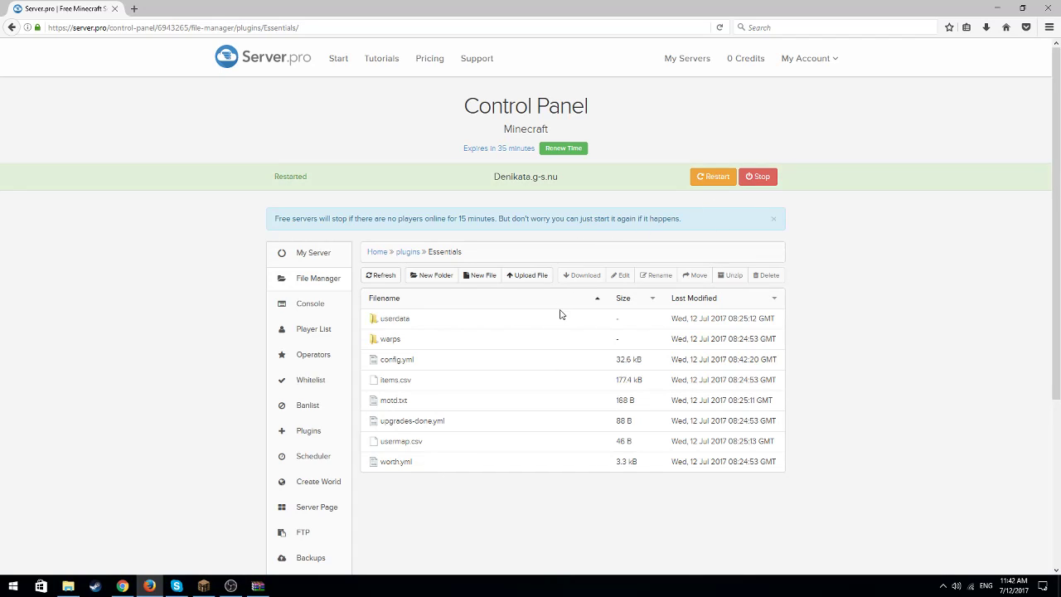
click(230, 586)
click(230, 586)
Switch to Minecraft, refresh the multiplayer server list and rejoin the server through a direct connection
click(203, 586)
click(509, 331)
click(592, 466)
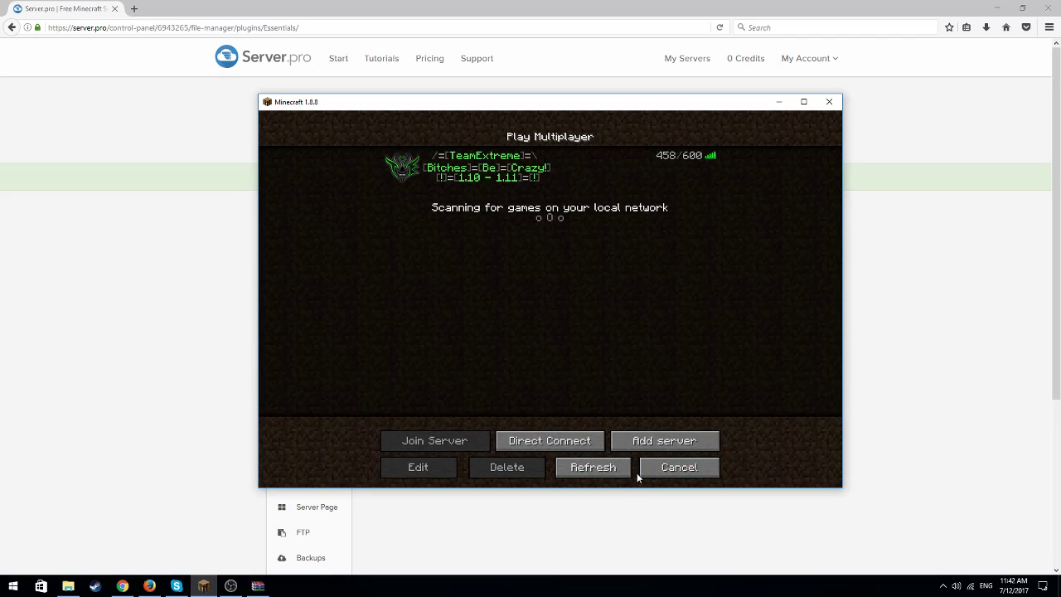
click(610, 471)
click(560, 442)
click(546, 337)
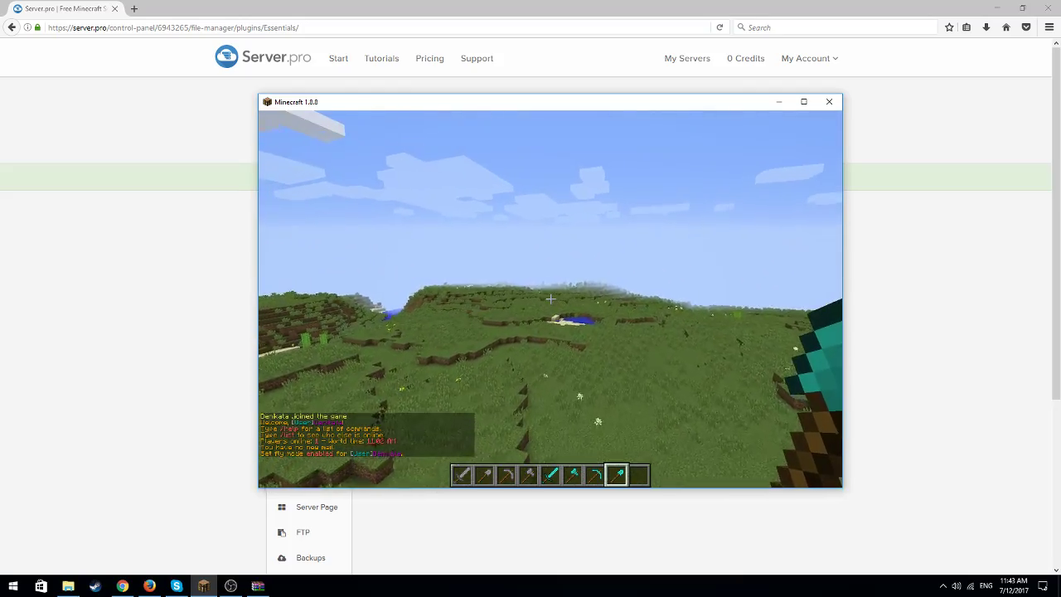
List the kits available to the player with the /kit command
key(w)
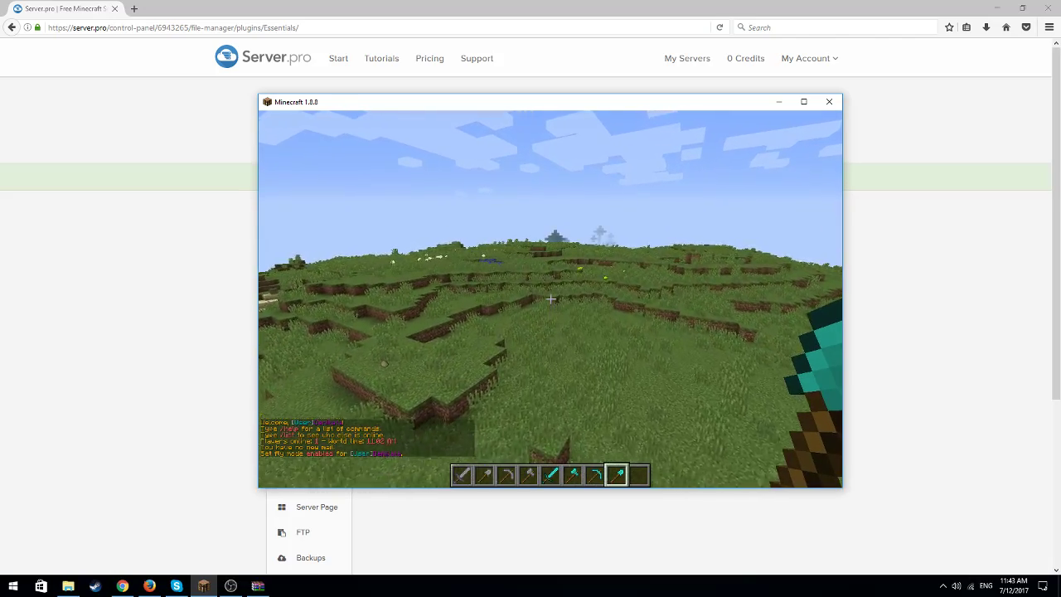
key(slash)
text(kit)
key(Return)
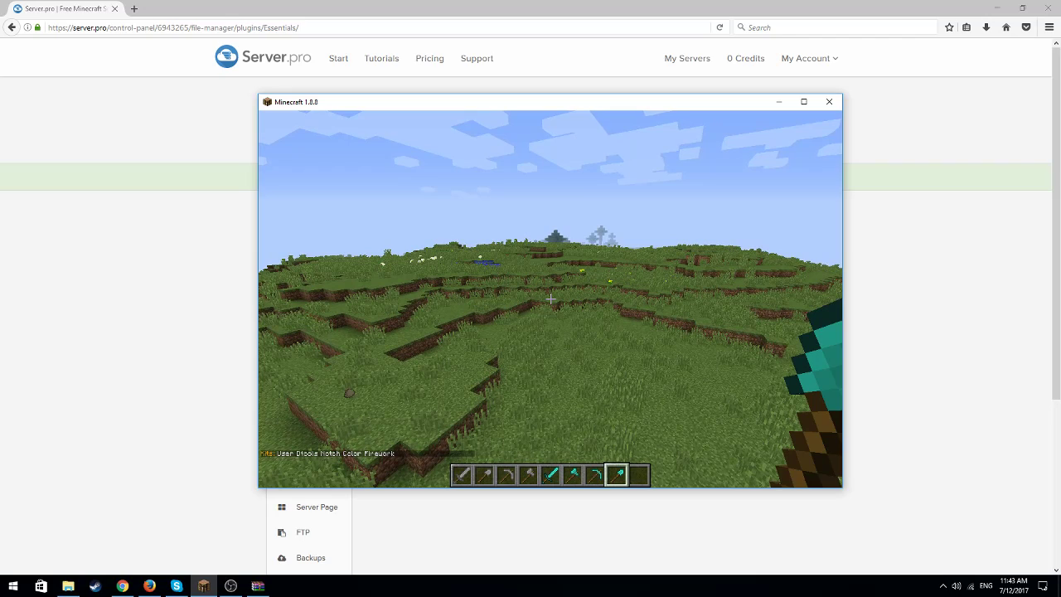
Empty the player's inventory with /ci and claim the User kit with /kit user
key(t)
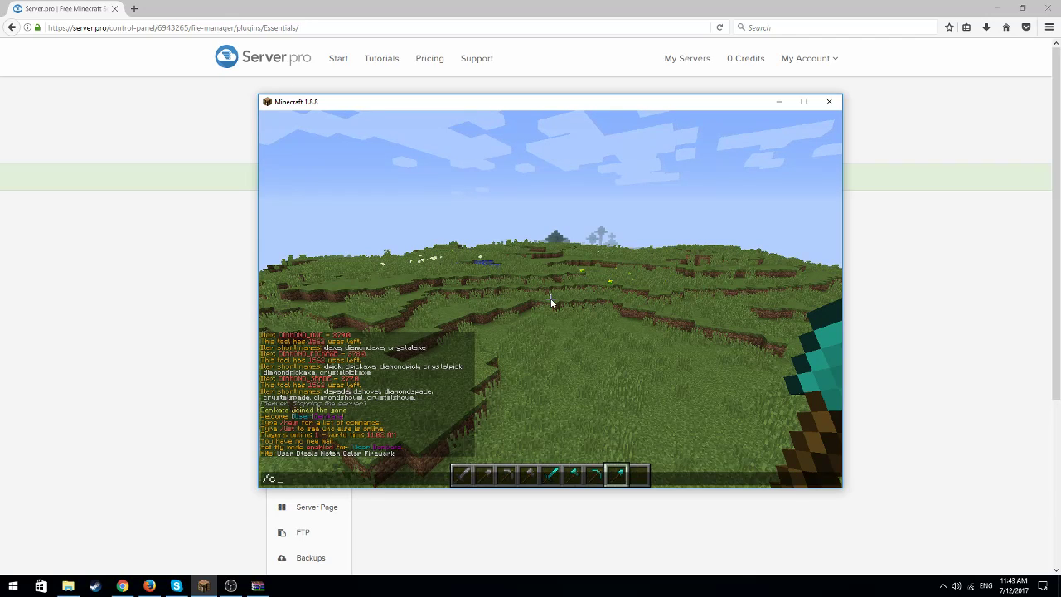
text(/ci)
key(Return)
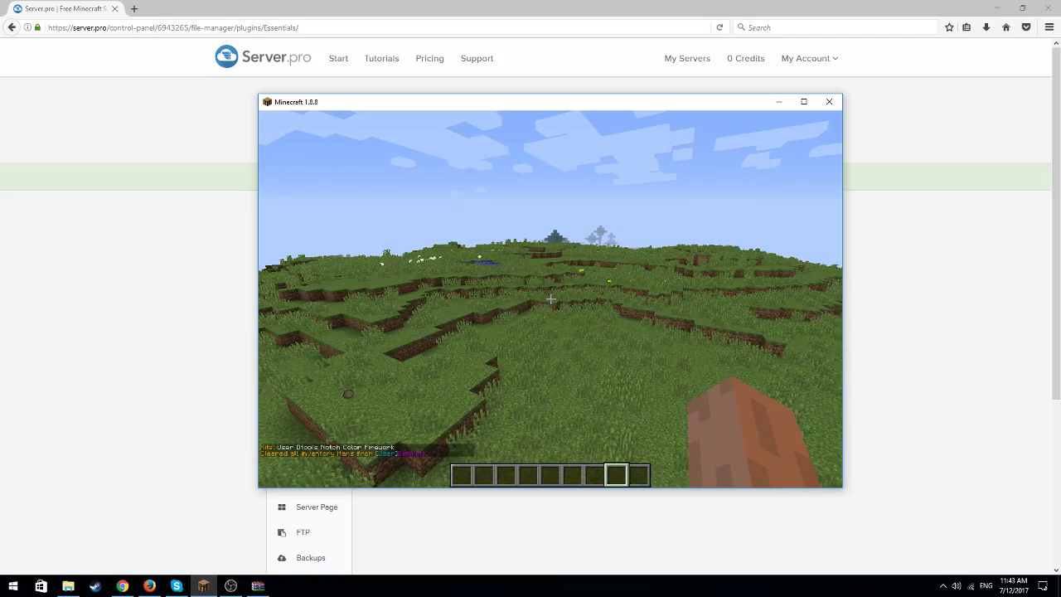
key(slash)
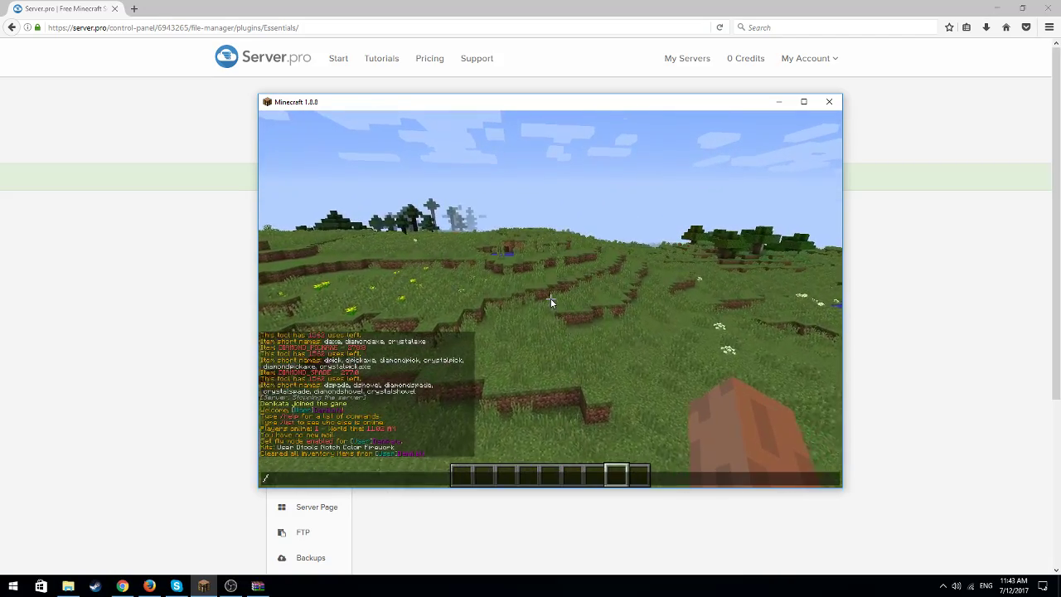
text(kit)
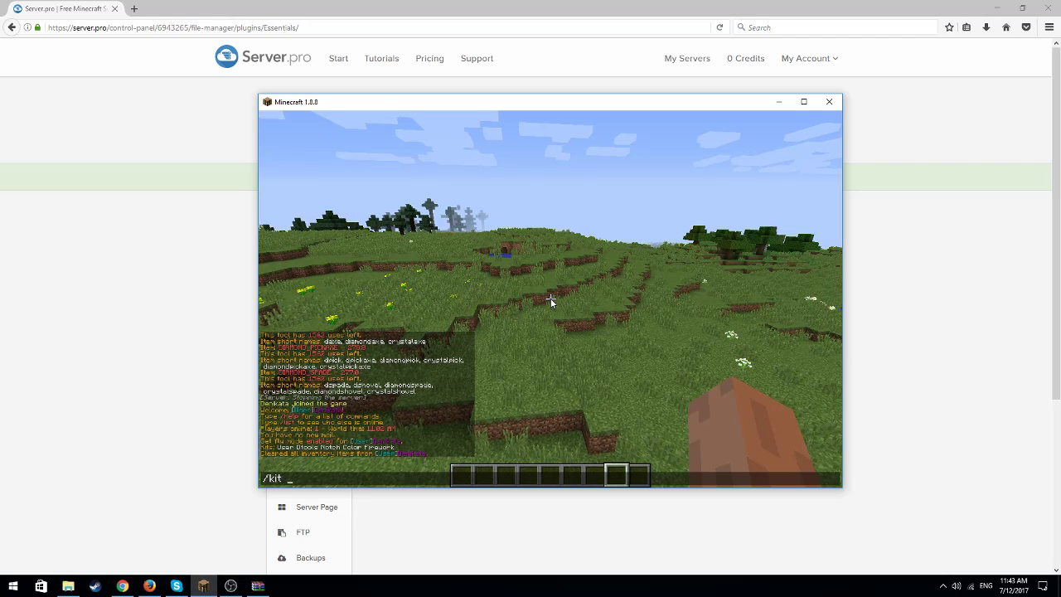
text( user)
key(Return)
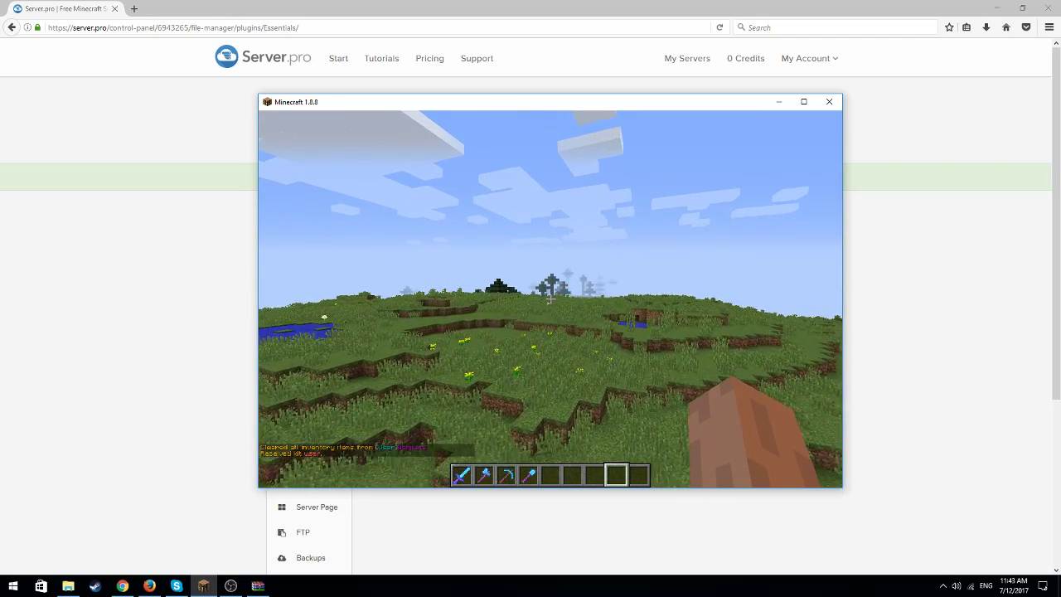
Examine the received User kit tools in the inventory for their enchantments
key(e)
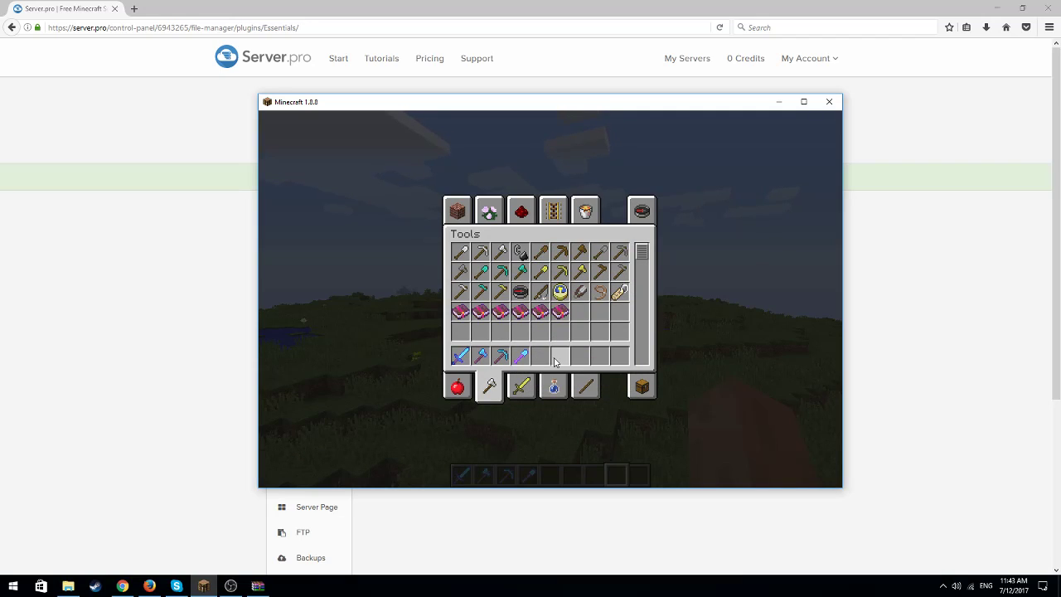
key(e)
key(e)
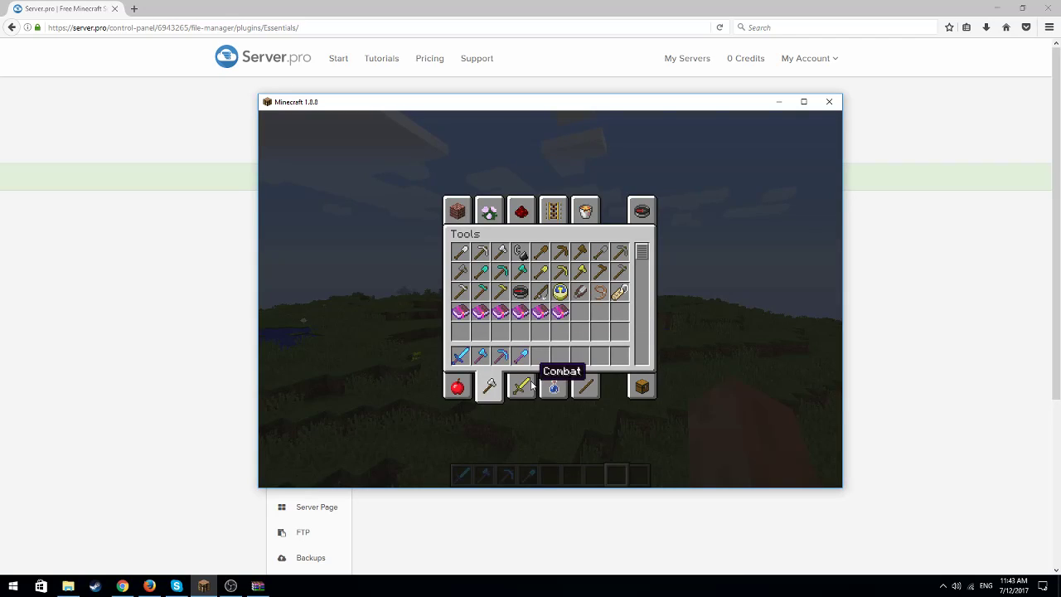
key(e)
key(e)
key(e)
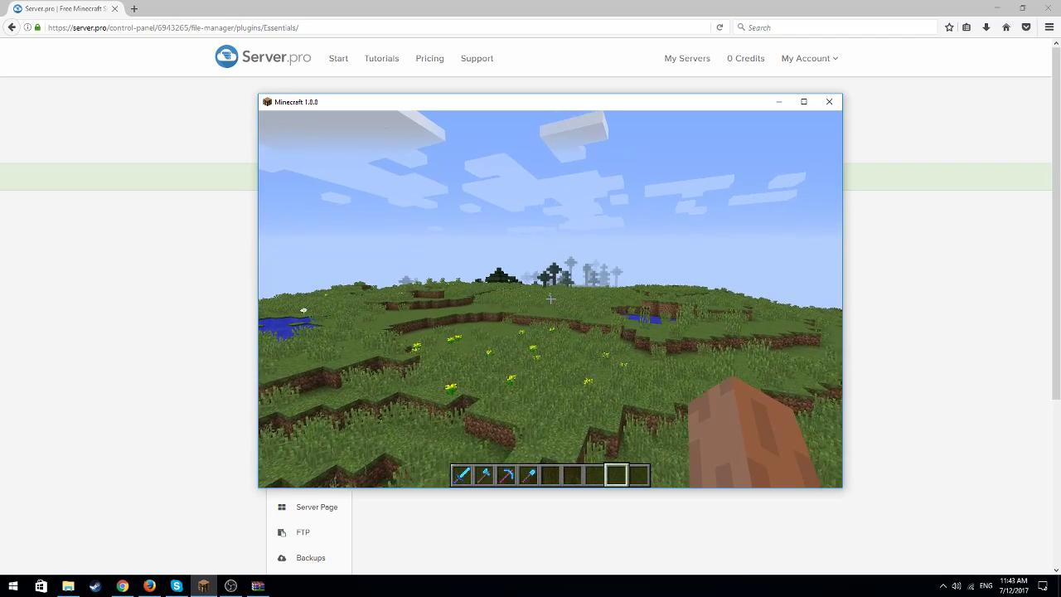
key(w)
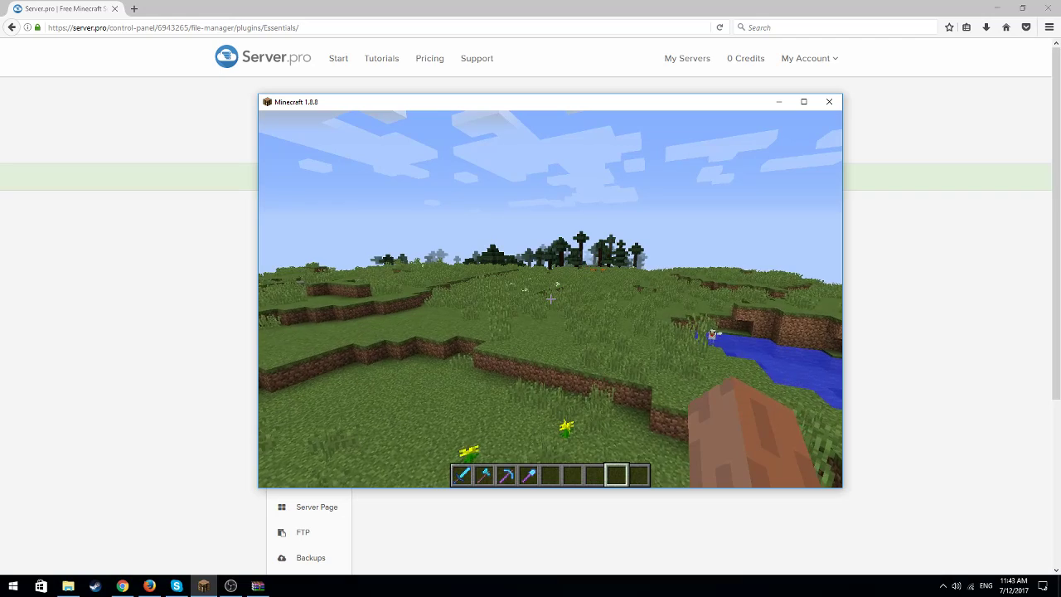
Switch to the Server.pro control panel and remove the online player's operator status in the player list
key(e)
click(780, 106)
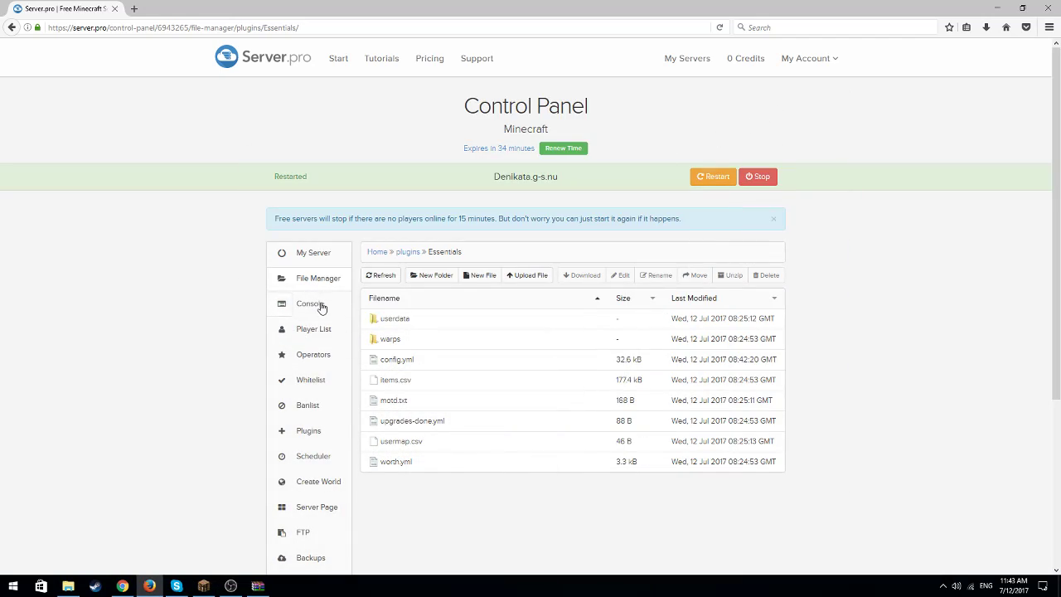
click(319, 334)
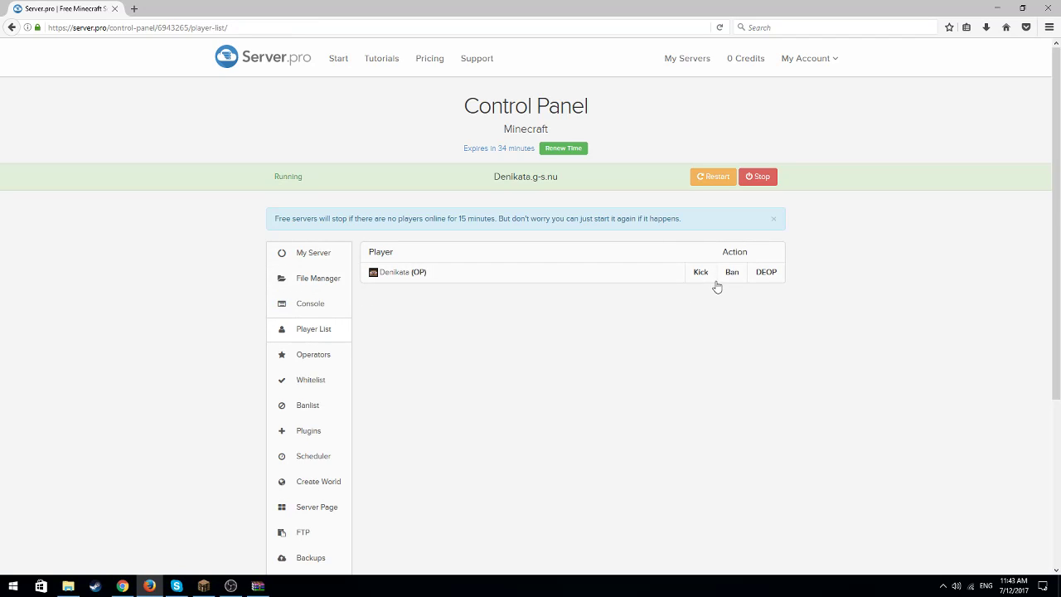
click(765, 277)
Switch back to Minecraft and test the /kit command as a player without operator status
click(203, 586)
key(Escape)
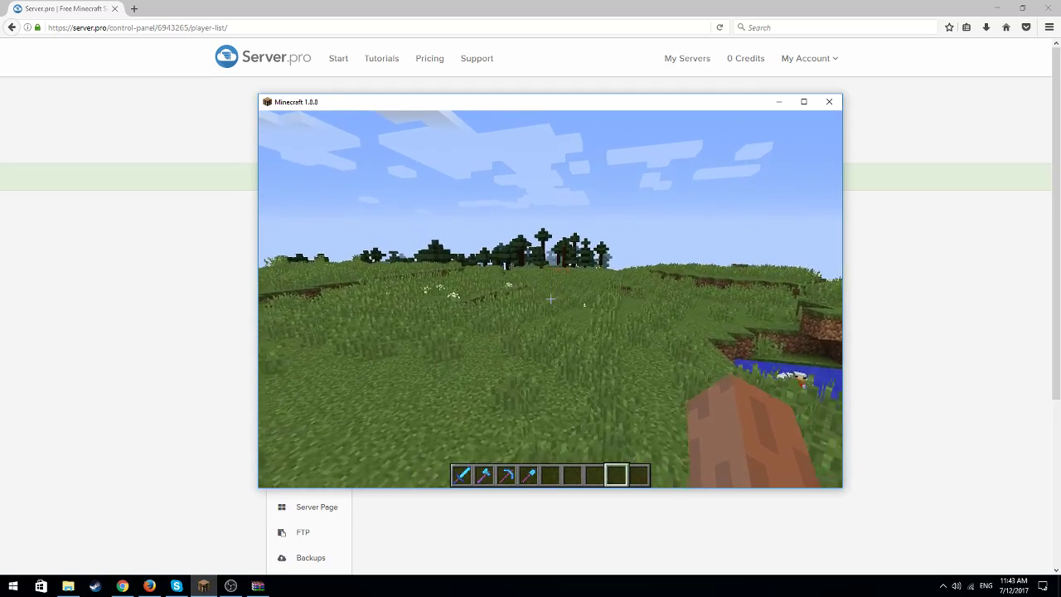
key(slash)
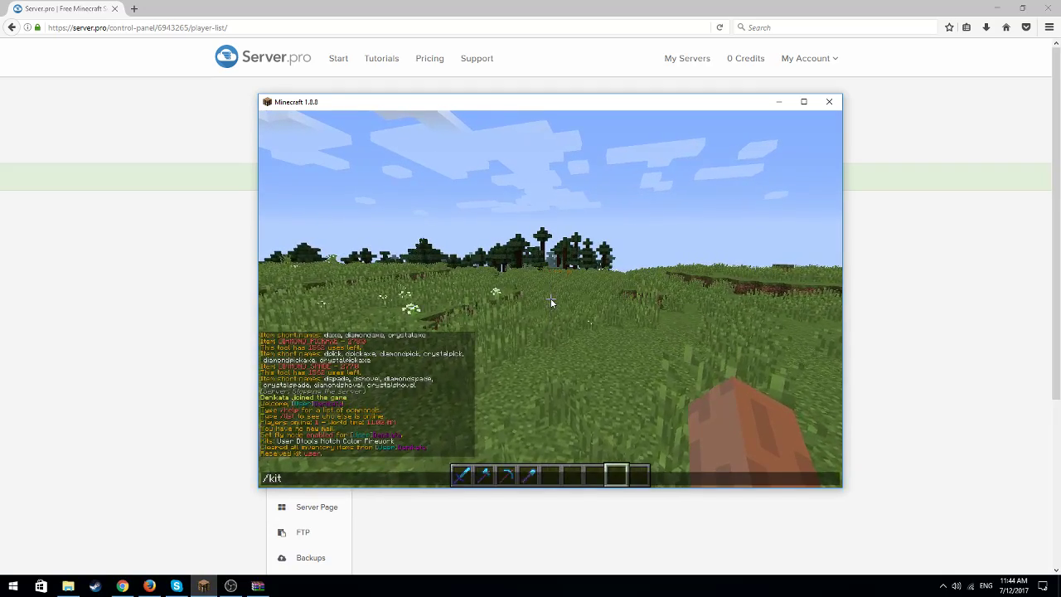
key(Return)
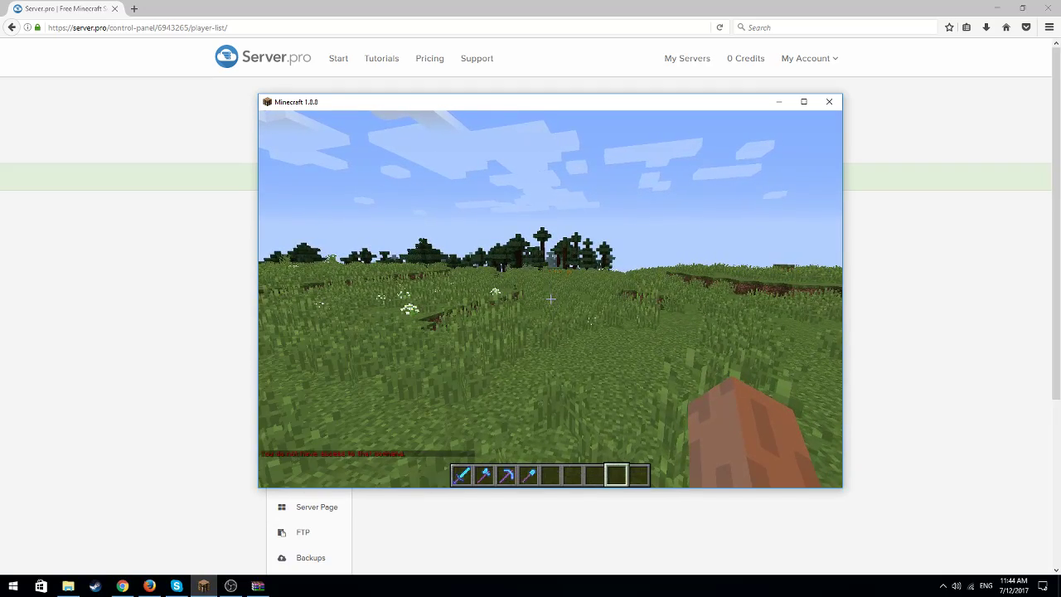
key(t)
key(Escape)
key(w)
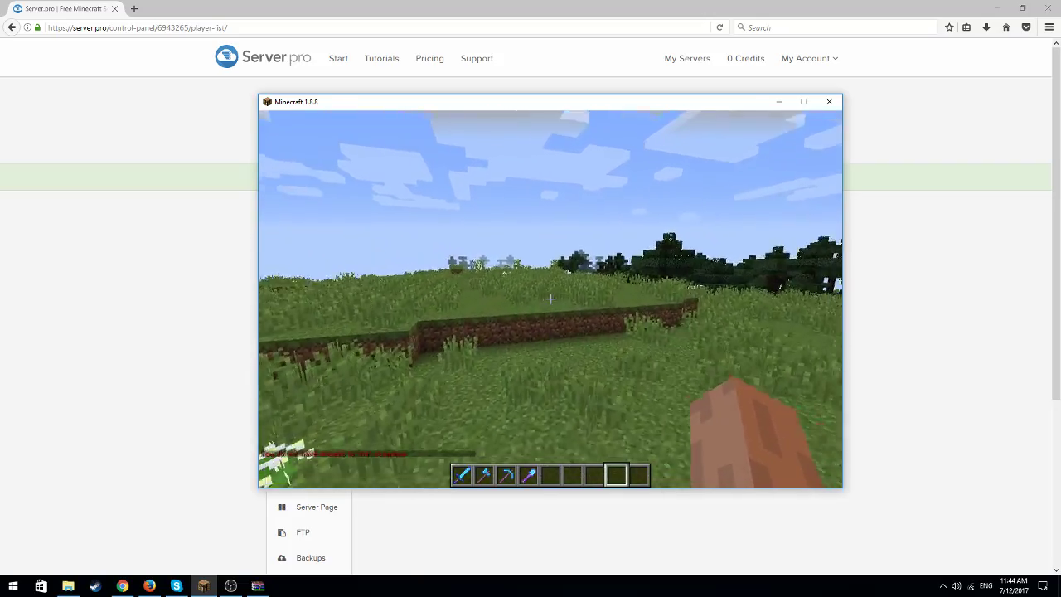
key(w)
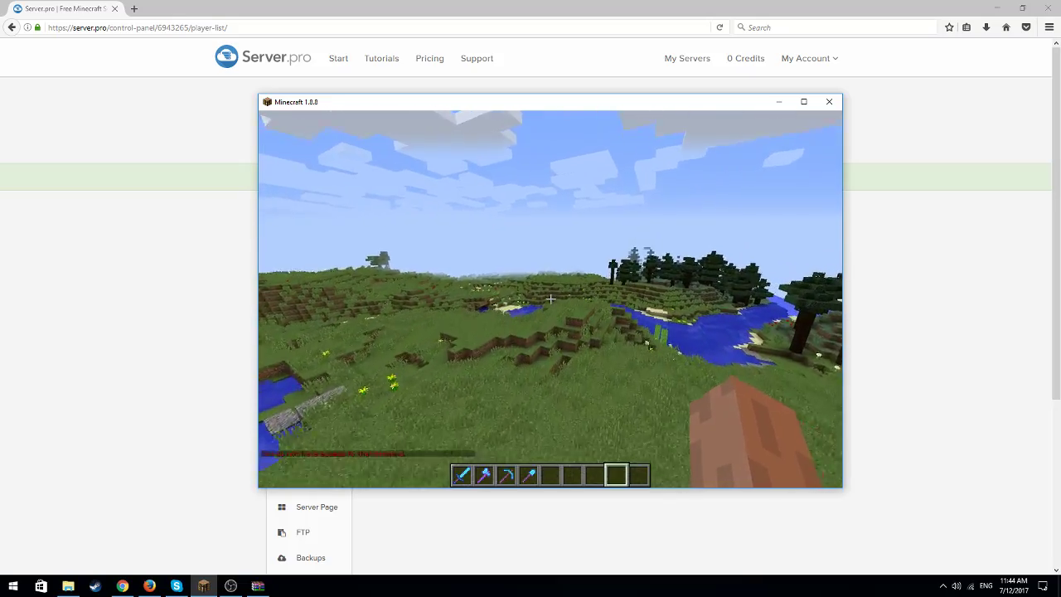
key(w)
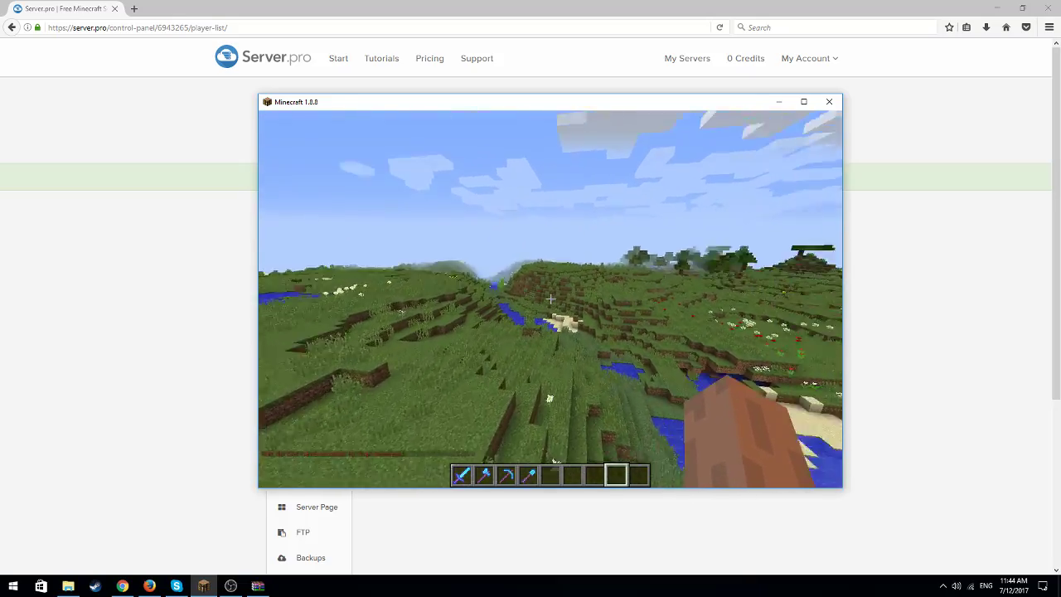
key(w)
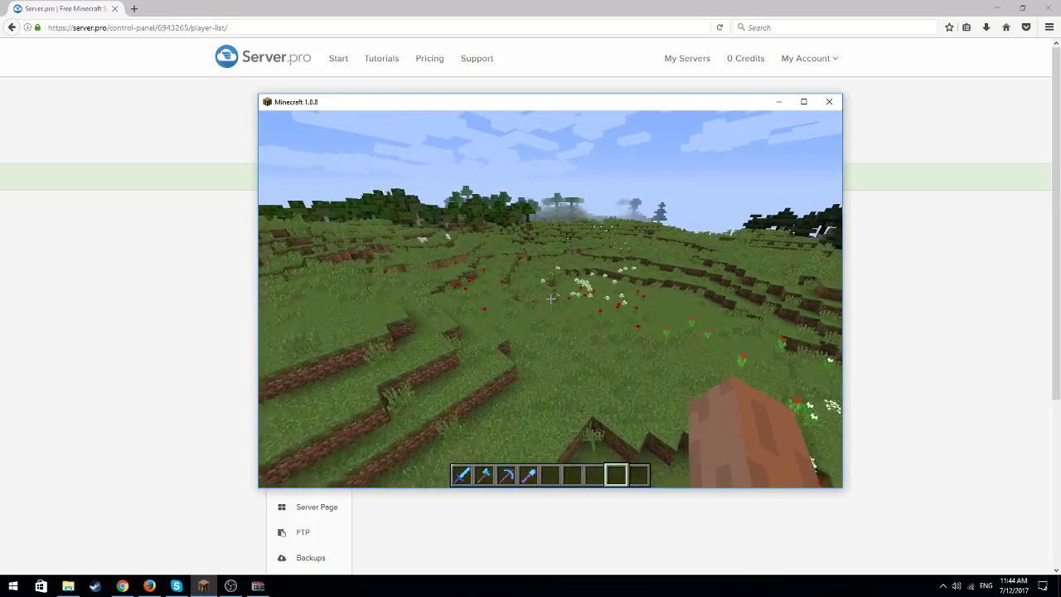
key(w)
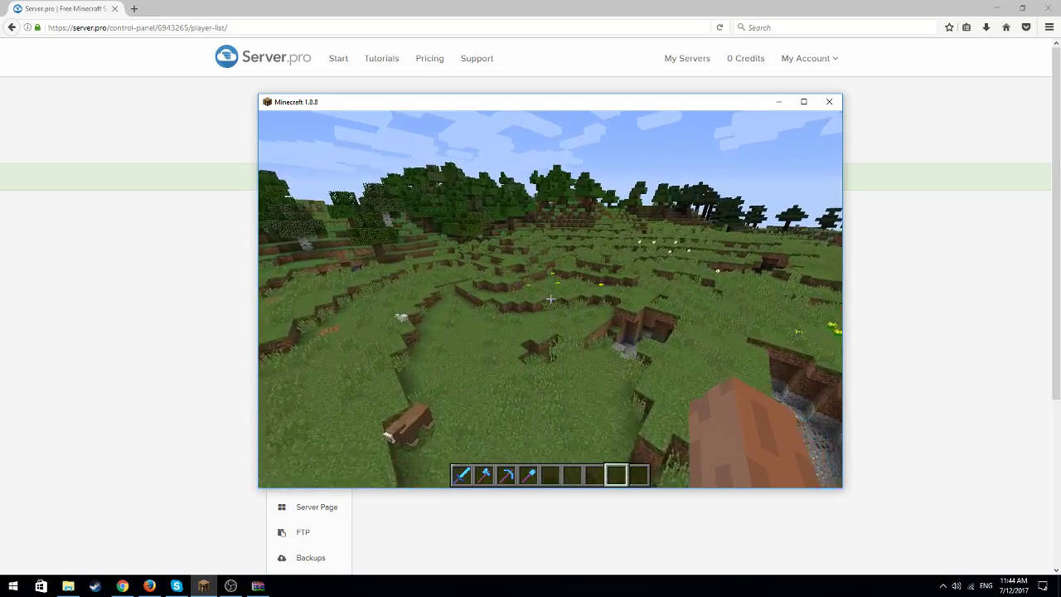
key(w)
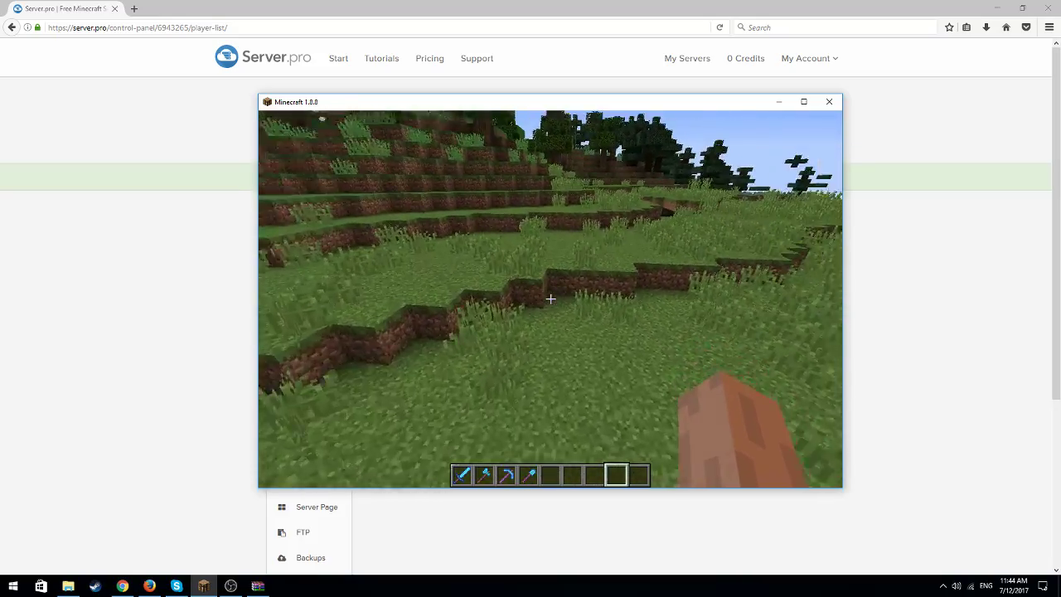
key(w)
click(551, 298)
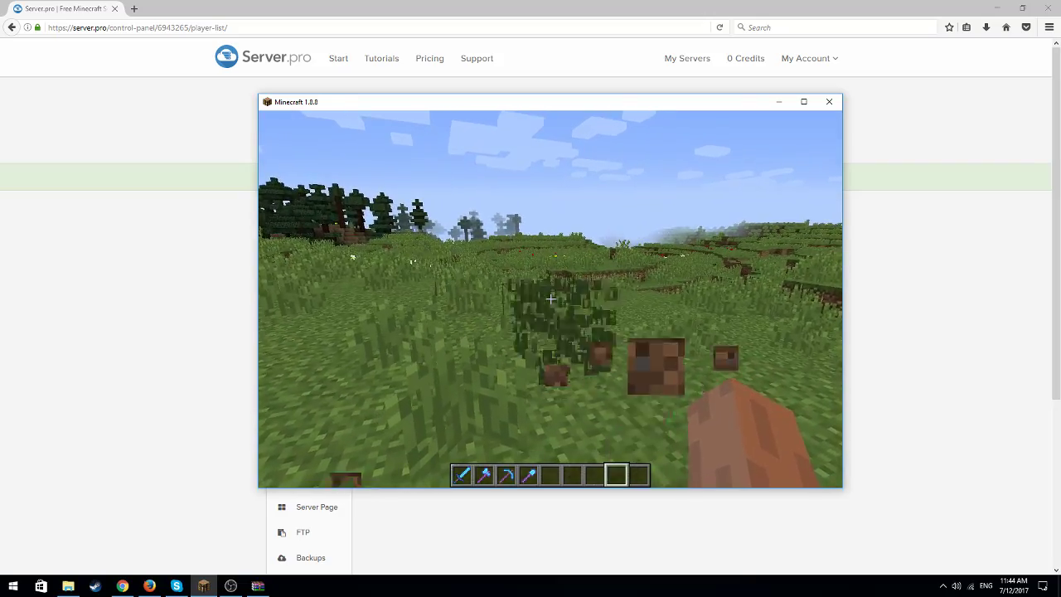
click(550, 299)
click(550, 298)
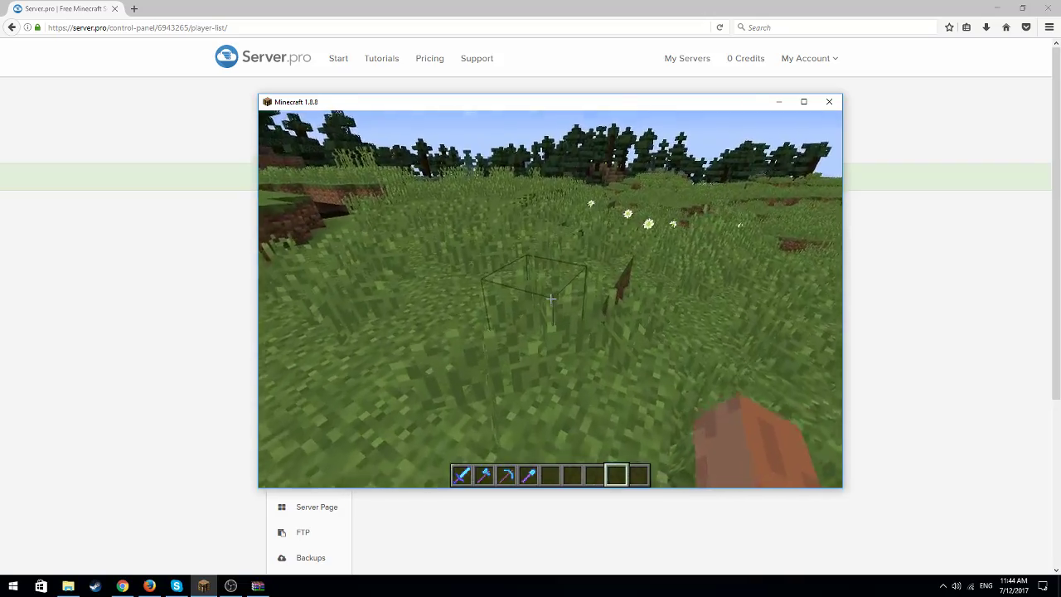
Return to the Server.pro control panel, open config.yml from the plugins/Essentials folder and go to the end of the file
key(e)
click(778, 102)
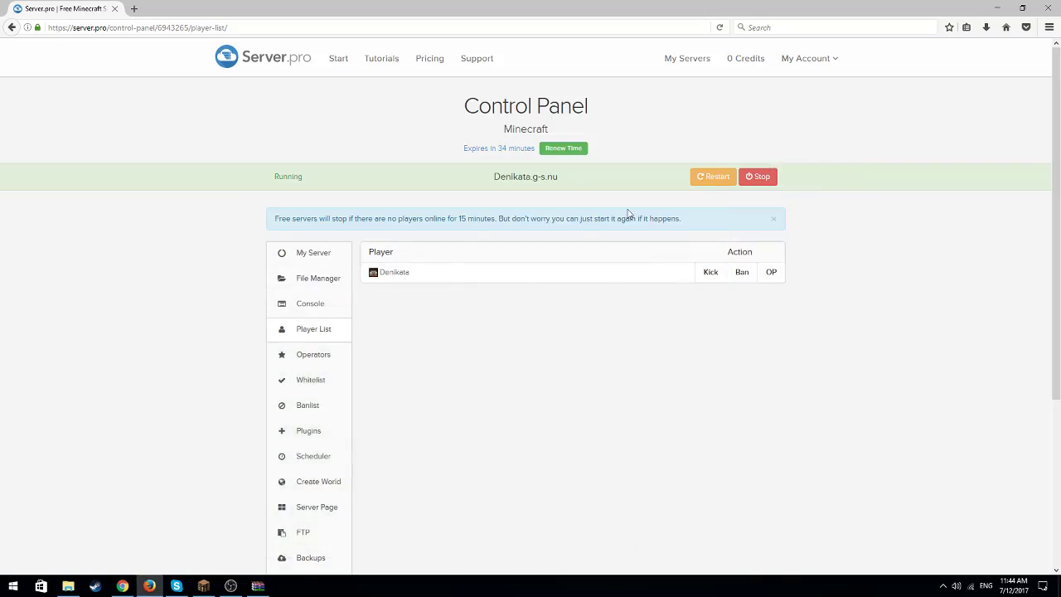
click(324, 284)
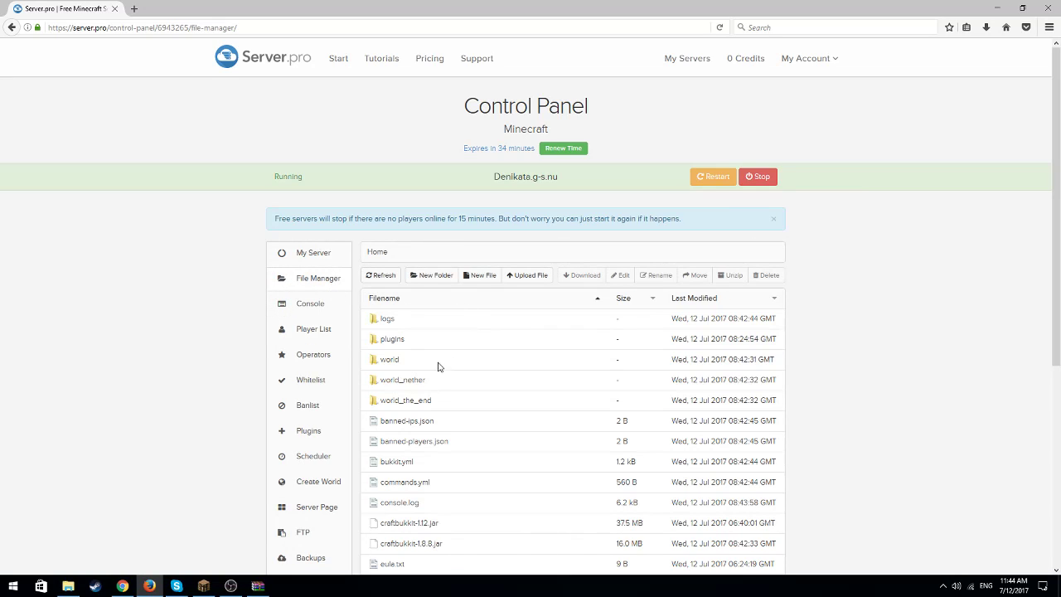
click(398, 347)
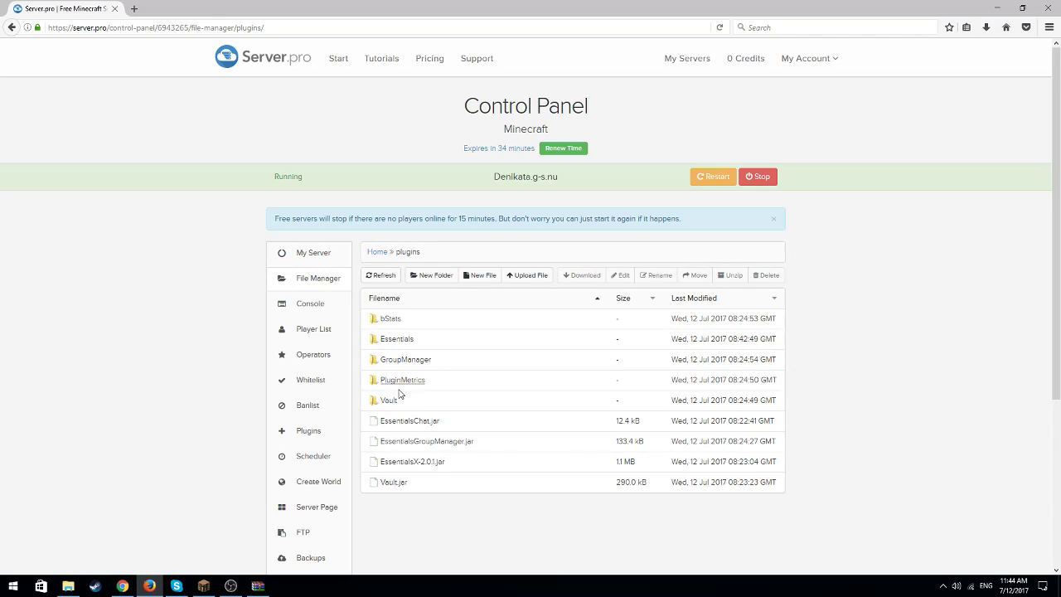
click(402, 341)
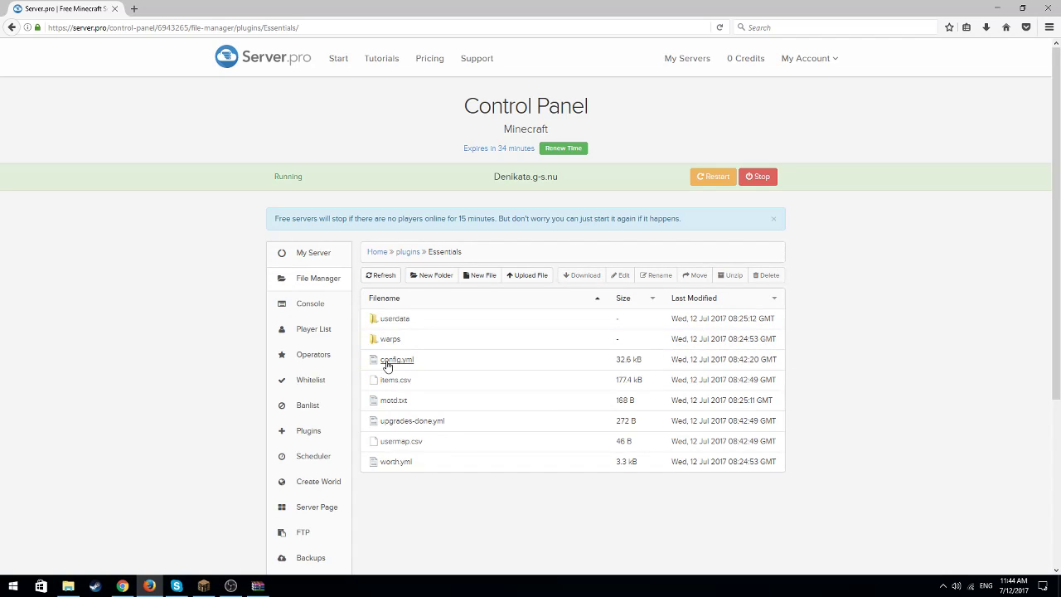
click(386, 362)
scroll(780, 331, down, 15)
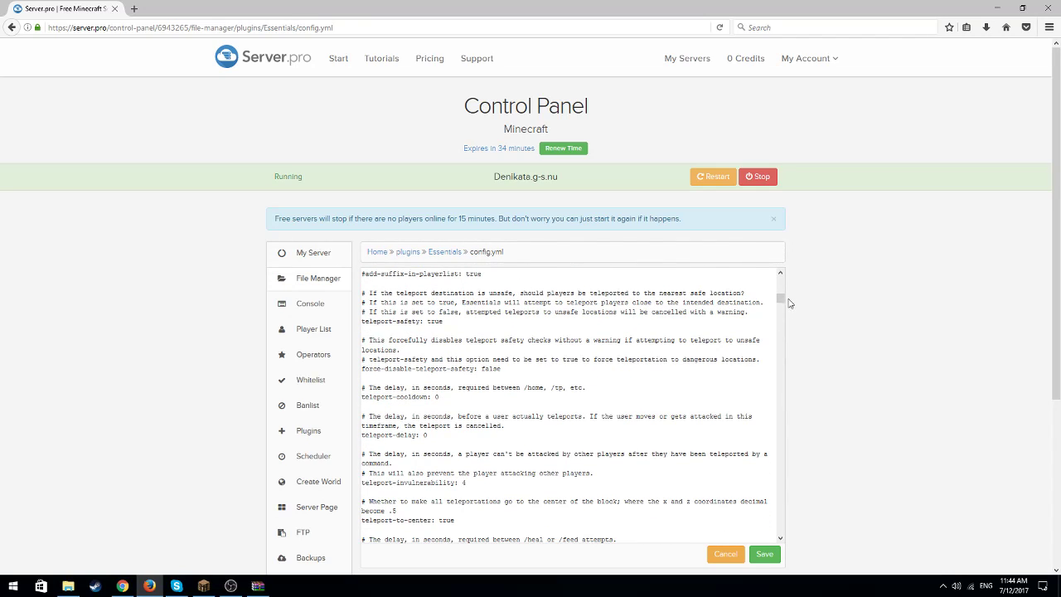
drag(780, 304, 786, 535)
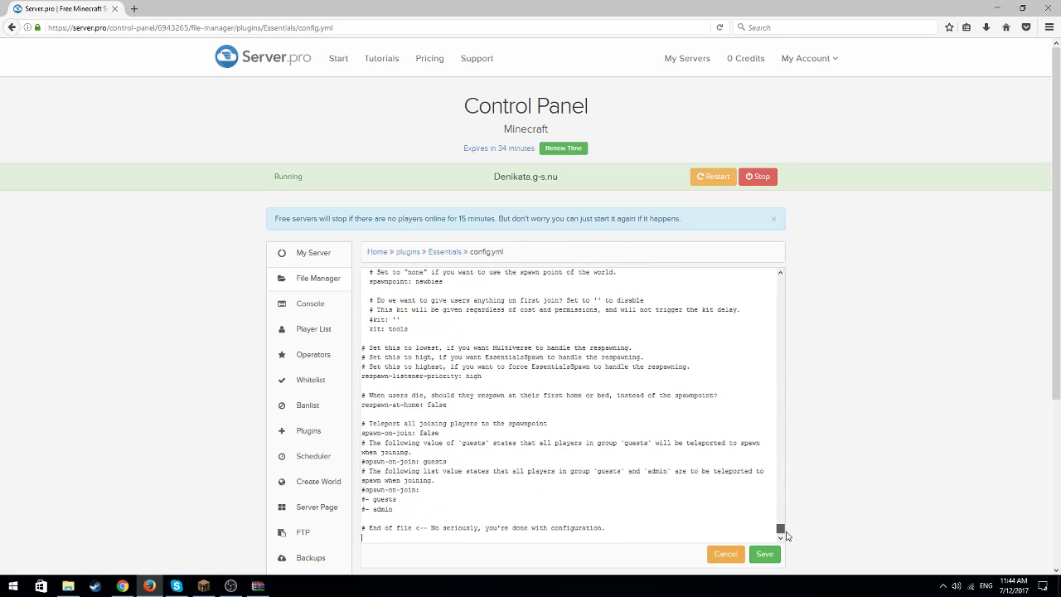
Replace the word Welcome in the newbies announce-format line of config.yml with "Dobre Doshul"
scroll(785, 535, up, 3)
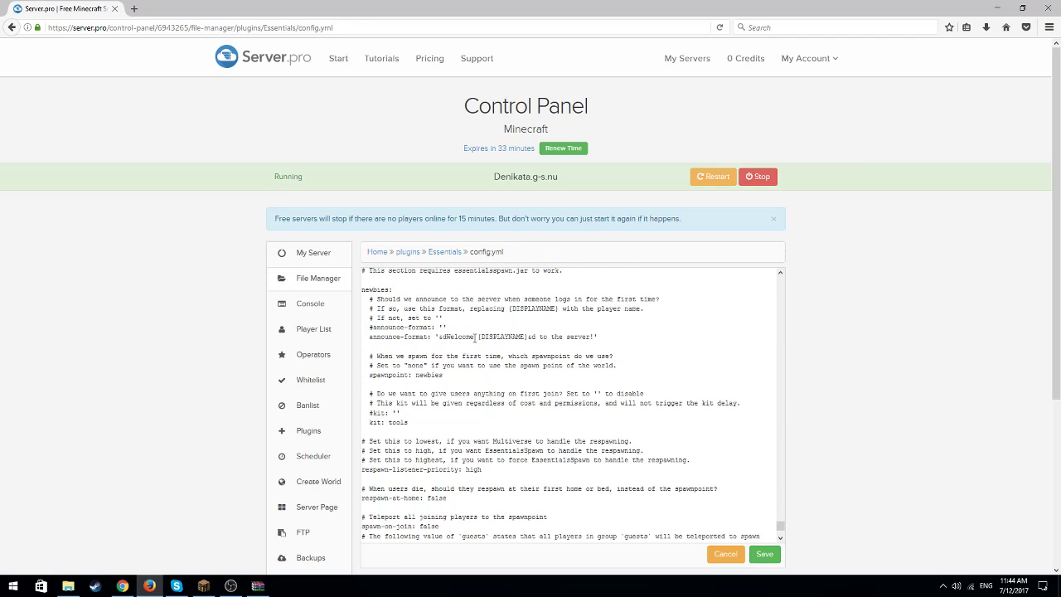
key(BackSpace)
key(BackSpace)
key(BackSpace)
key(BackSpace)
key(BackSpace)
key(BackSpace)
key(BackSpace)
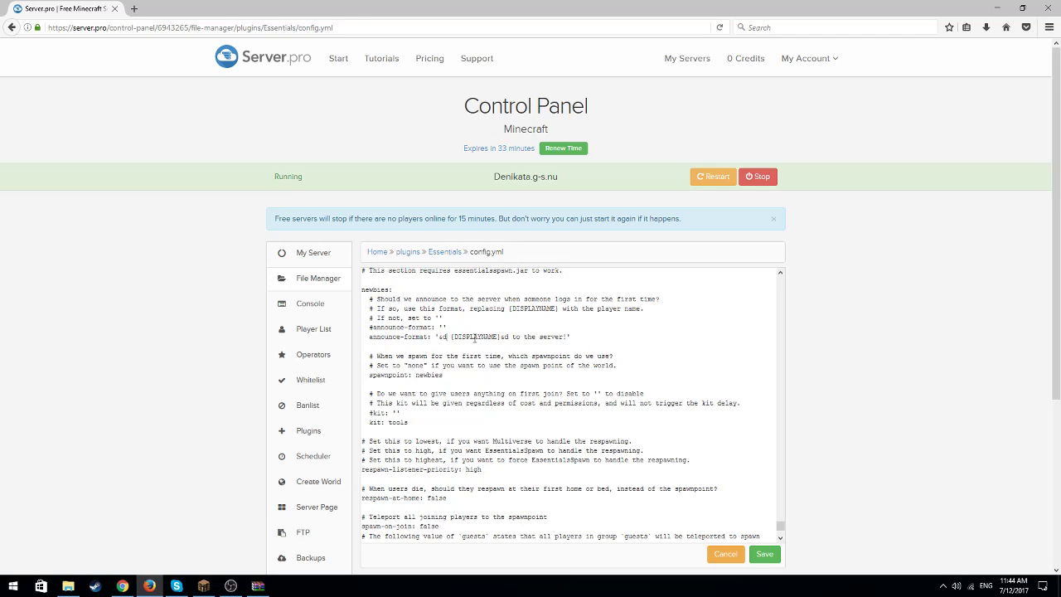
text(Dobre )
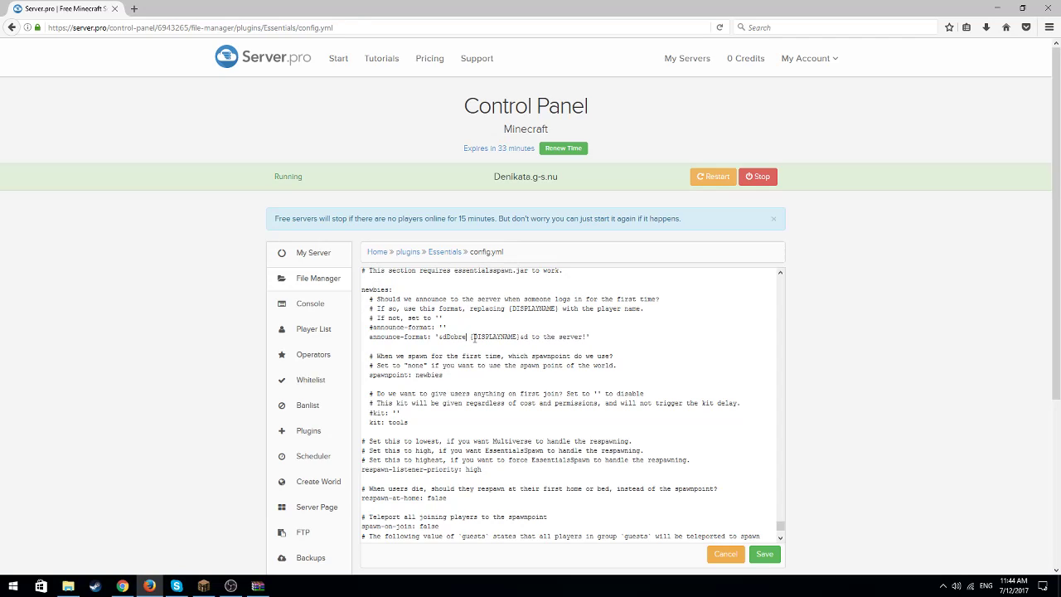
text(Doshul)
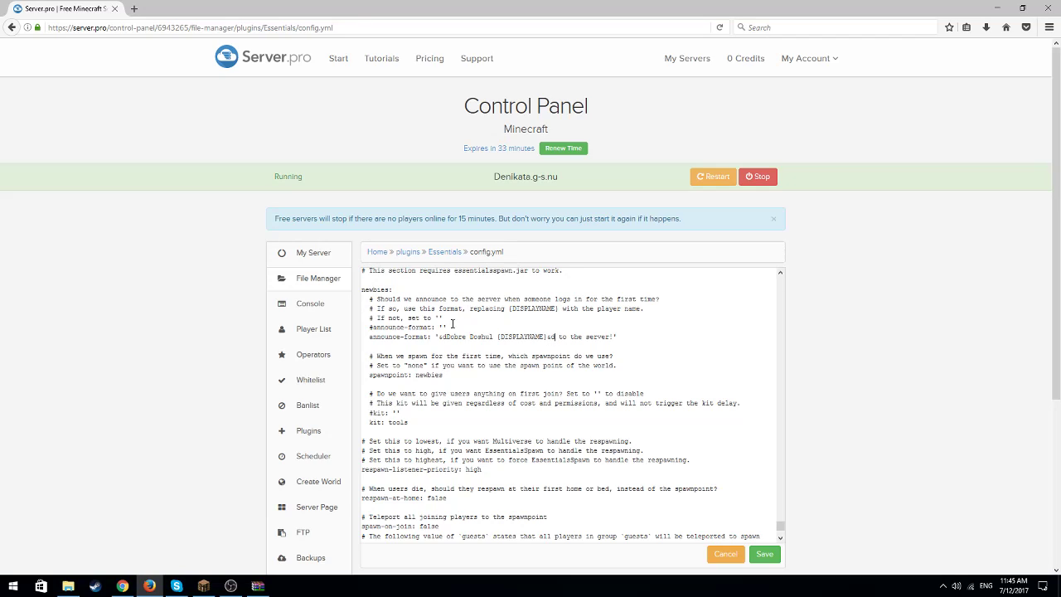
Replace the end of the announce-format message after the display name with "v godcraft!"
drag(617, 337, 610, 337)
click(609, 338)
key(BackSpace)
key(BackSpace)
key(BackSpace)
key(BackSpace)
key(BackSpace)
key(BackSpace)
key(BackSpace)
key(BackSpace)
key(BackSpace)
key(BackSpace)
key(BackSpace)
key(BackSpace)
key(BackSpace)
text(v godcra)
Set the first-join kit in the Essentials Spawn / New Players section to user
scroll(514, 372, up, 3)
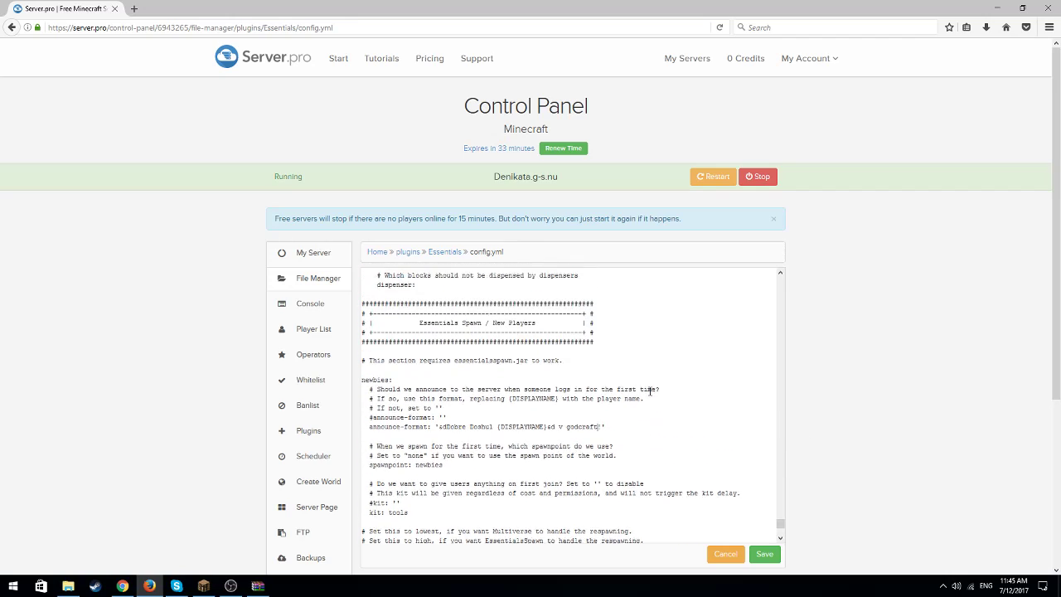
drag(412, 369, 483, 372)
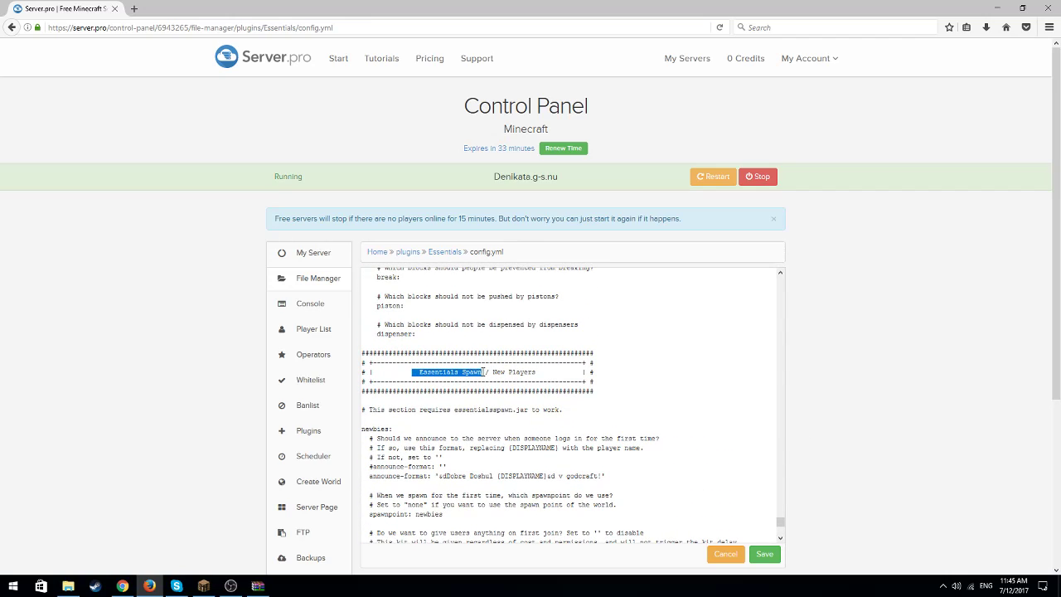
drag(547, 372, 493, 373)
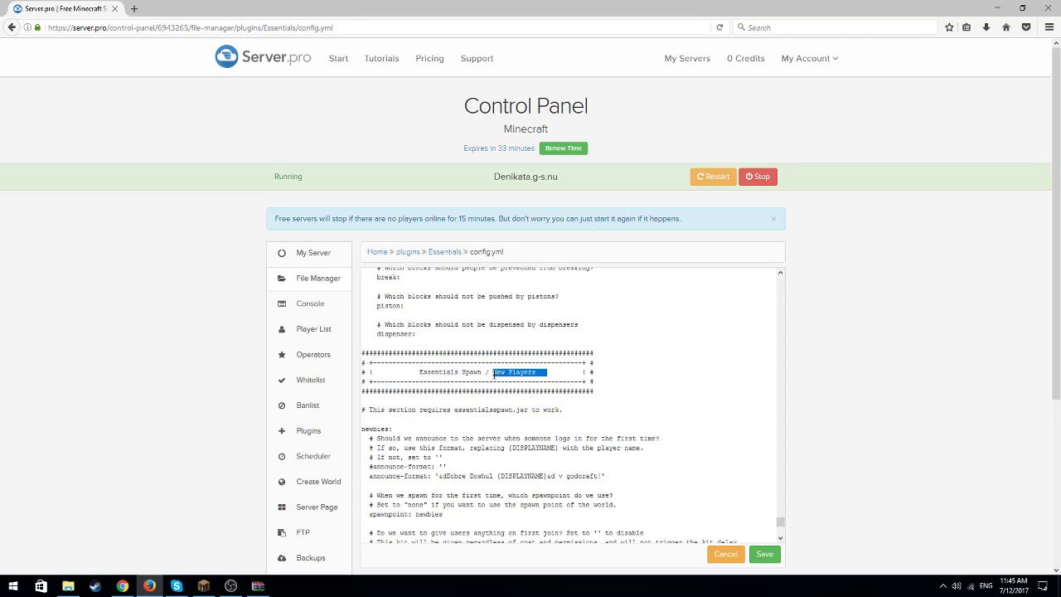
click(562, 382)
scroll(562, 405, down, 5)
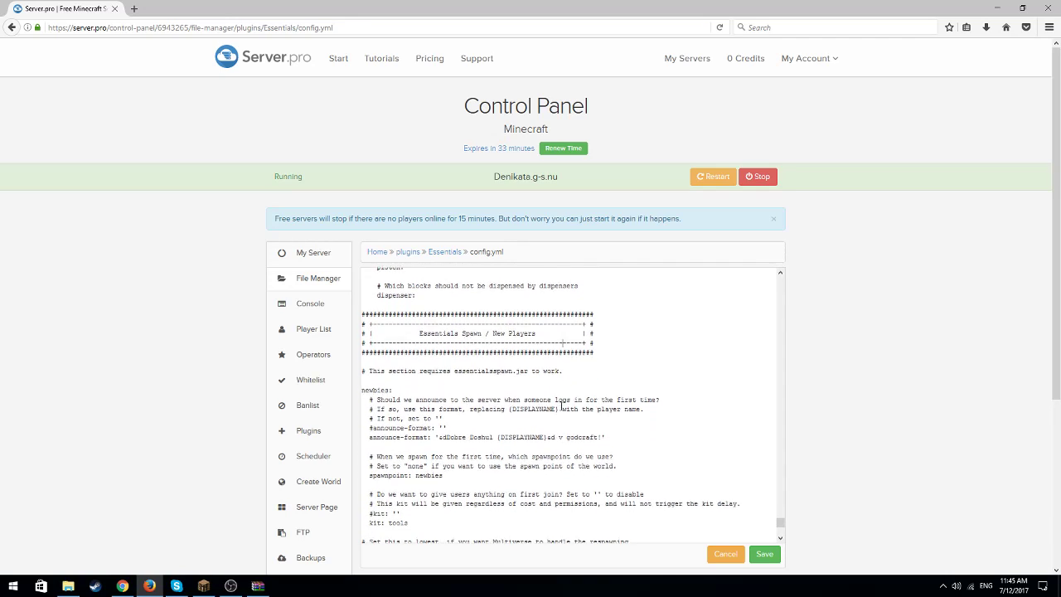
scroll(551, 411, down, 3)
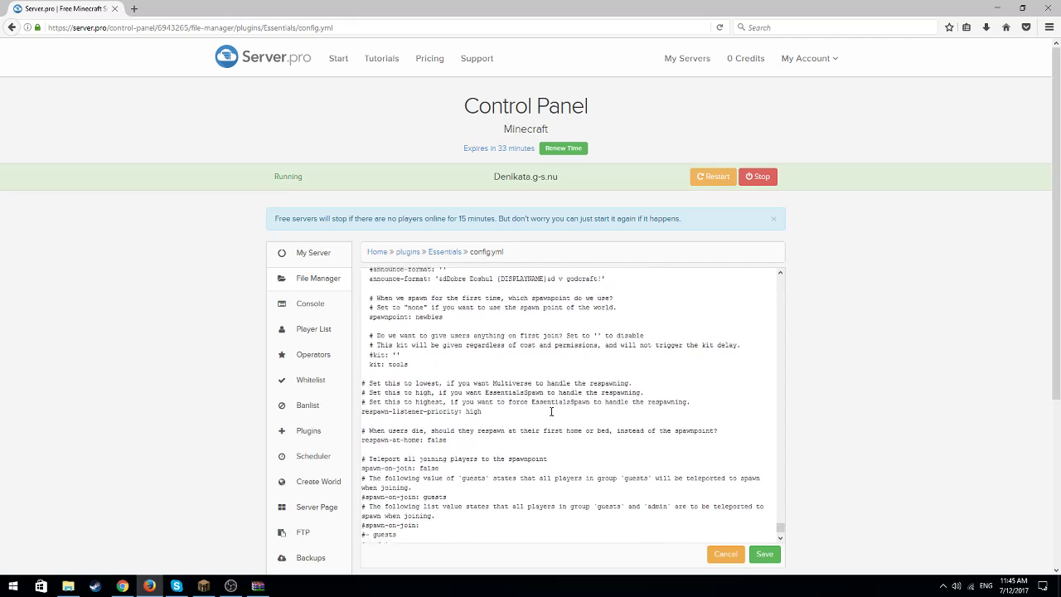
scroll(539, 411, up, 2)
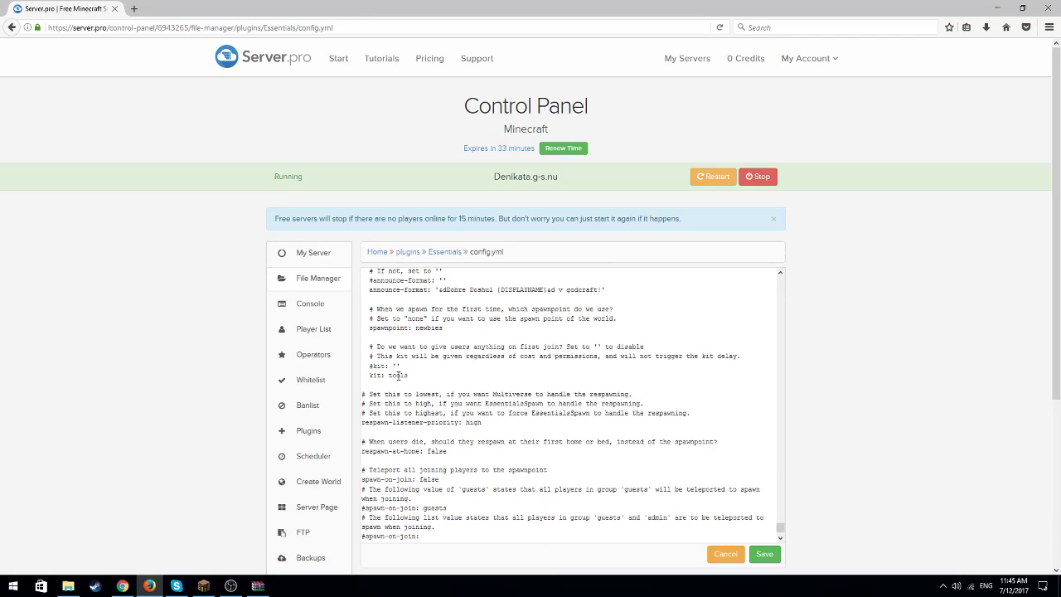
click(412, 375)
scroll(410, 376, down, 6)
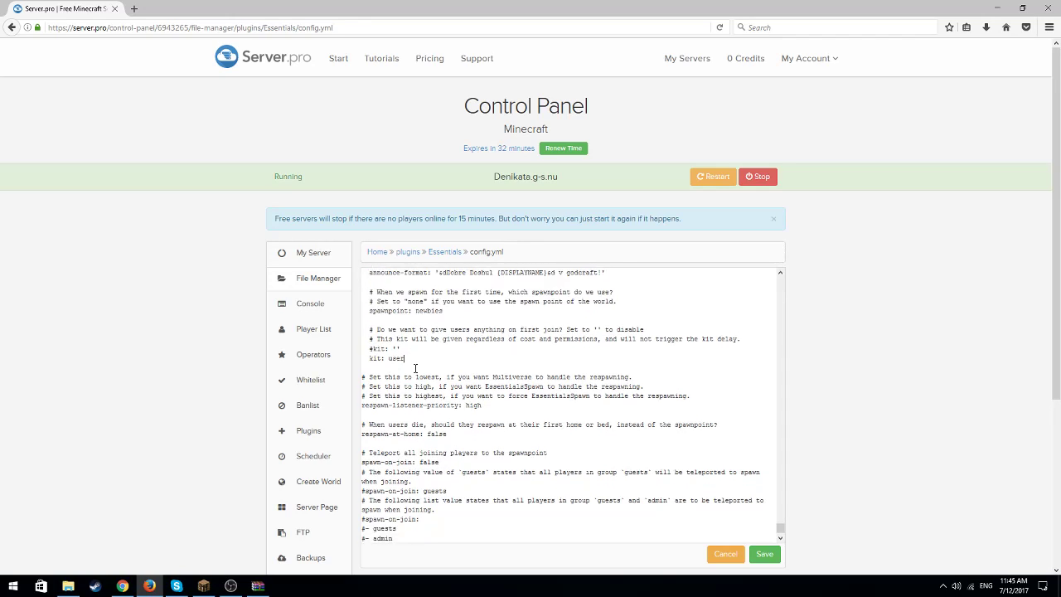
scroll(752, 273, up, 2)
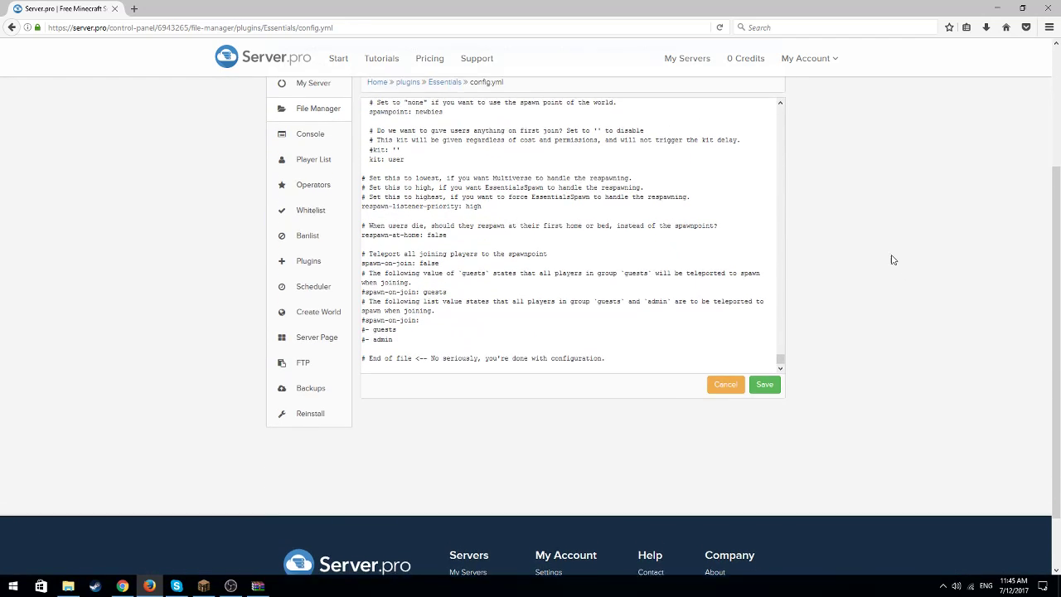
drag(781, 425, 779, 415)
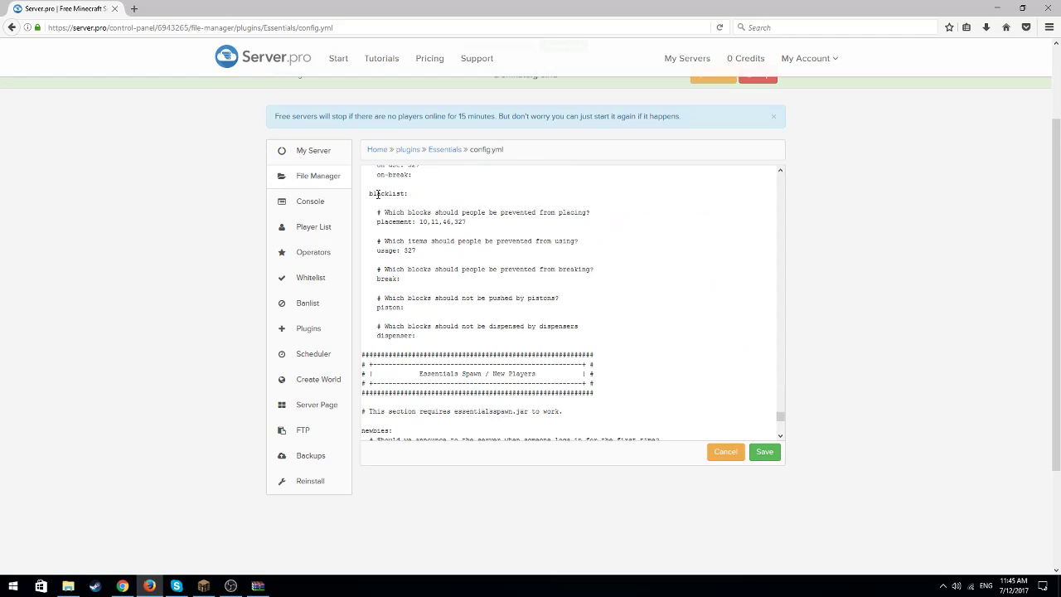
Leave config.yml, open motd.txt from the Essentials folder and read through its lines
click(445, 150)
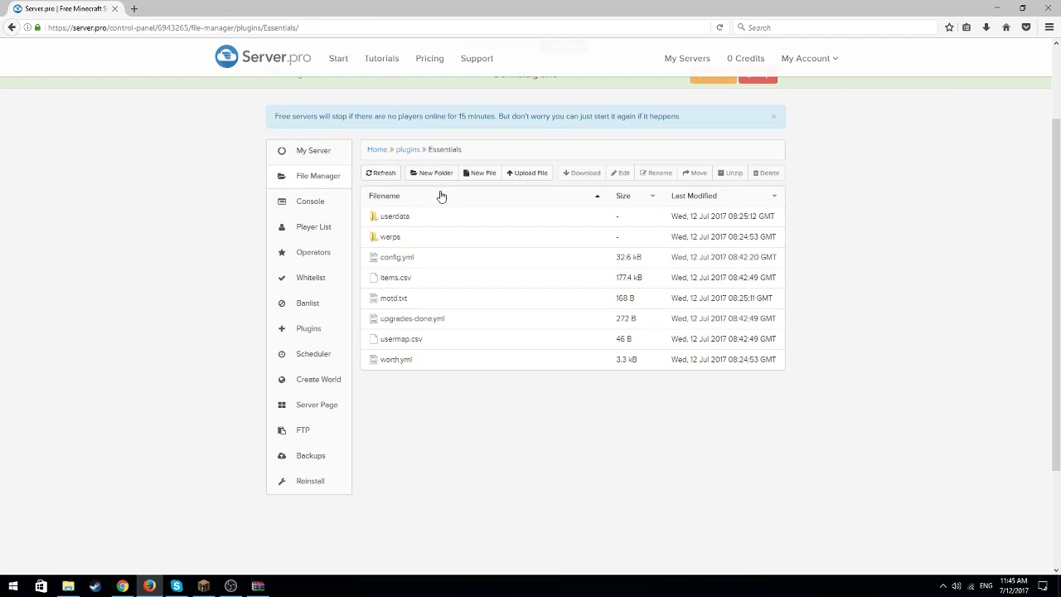
click(394, 298)
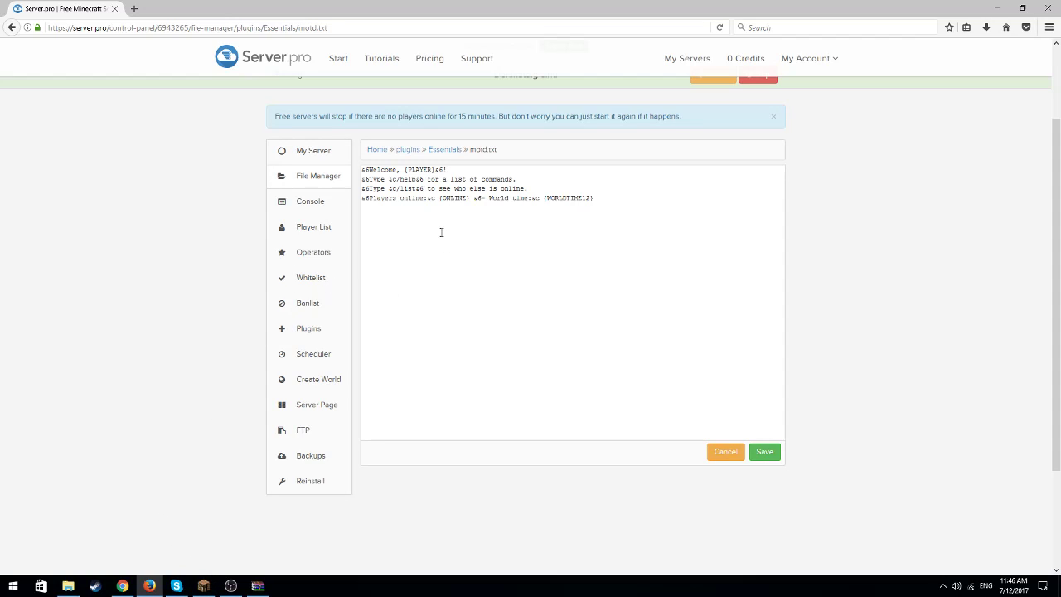
drag(595, 201, 422, 181)
click(466, 246)
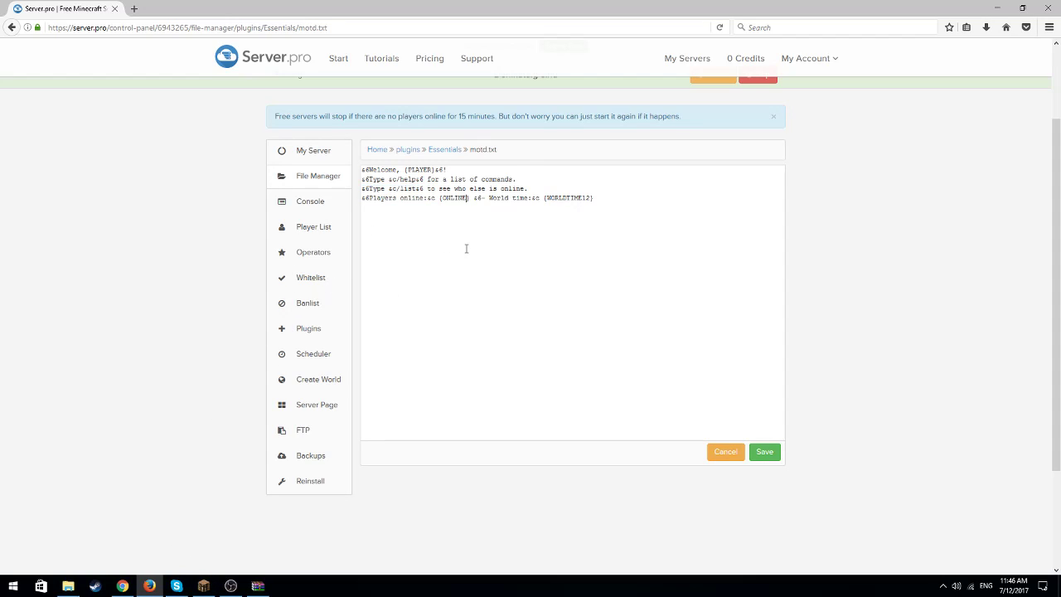
Switch to Minecraft to check the join messages in the chat history, and return to the browser
click(203, 586)
key(e)
key(t)
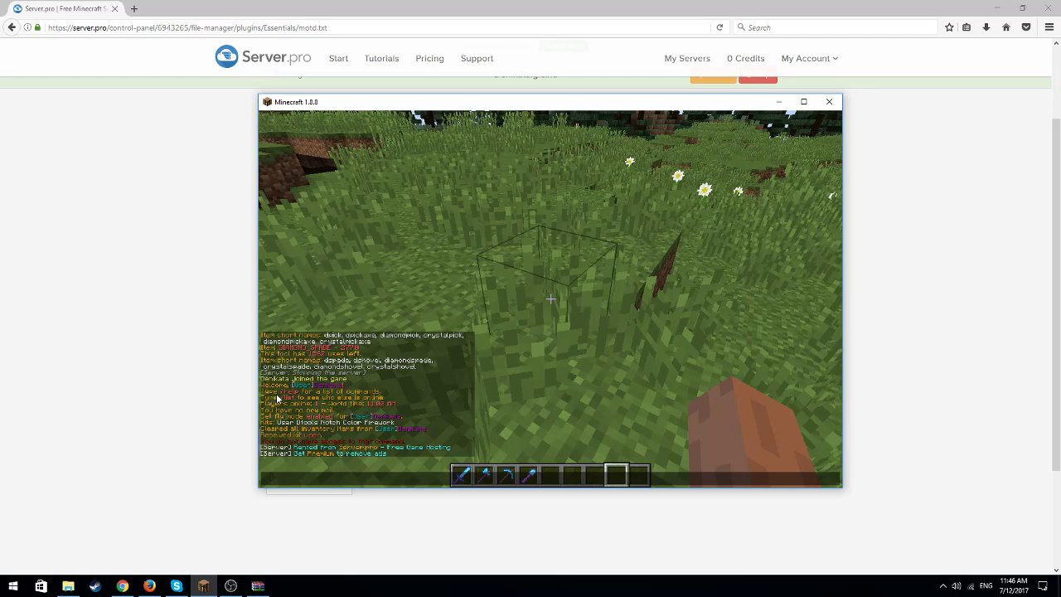
click(778, 102)
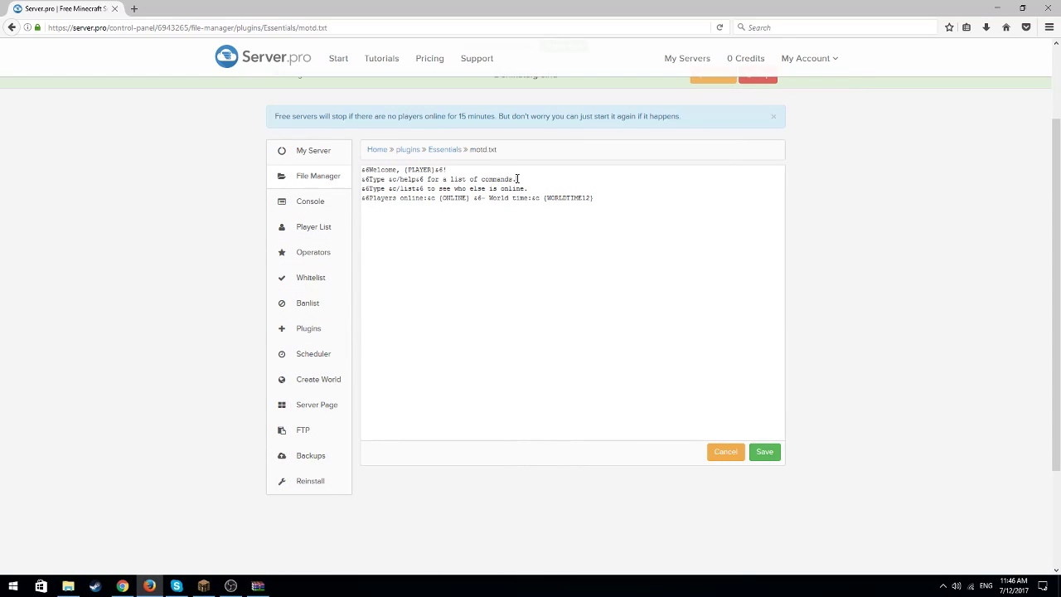
Delete the line about /help and the list of commands from motd.txt
key(BackSpace)
key(BackSpace)
key(BackSpace)
key(BackSpace)
key(BackSpace)
key(BackSpace)
key(BackSpace)
key(BackSpace)
key(BackSpace)
key(BackSpace)
key(BackSpace)
key(BackSpace)
key(BackSpace)
key(BackSpace)
key(BackSpace)
key(BackSpace)
key(BackSpace)
key(BackSpace)
key(BackSpace)
key(BackSpace)
Replace the word Welcome before the {PLAYER} placeholder in motd.txt with "Dobre Doshul"
click(398, 171)
key(BackSpace)
key(BackSpace)
key(BackSpace)
key(BackSpace)
key(BackSpace)
key(BackSpace)
key(BackSpace)
text(Dobro)
key(BackSpace)
key(BackSpace)
key(BackSpace)
key(BackSpace)
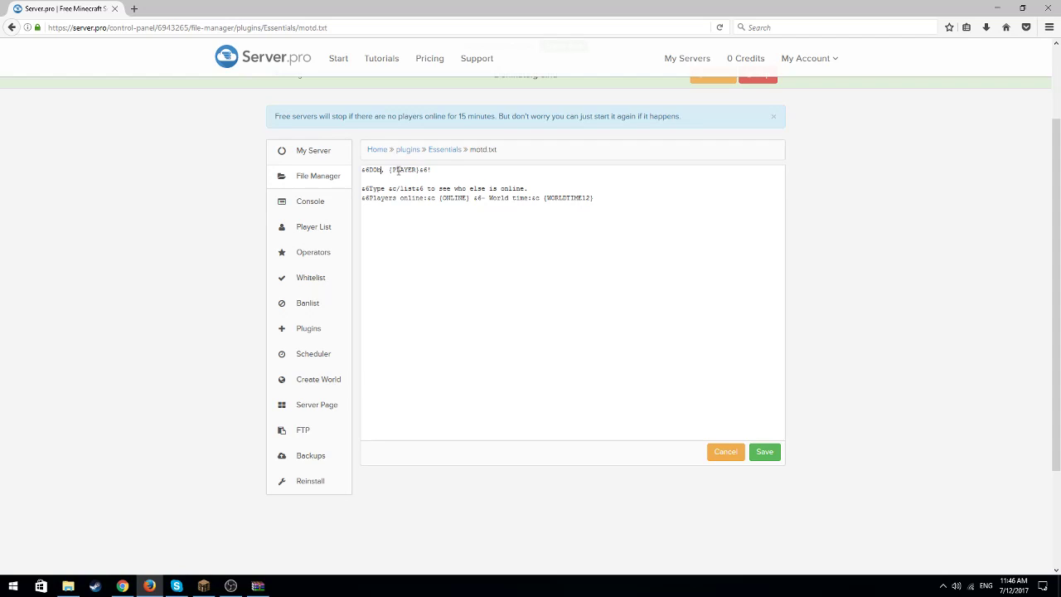
text(obro)
key(BackSpace)
key(BackSpace)
key(BackSpace)
key(BackSpace)
text(obre De)
key(BackSpace)
text(oshul)
click(230, 585)
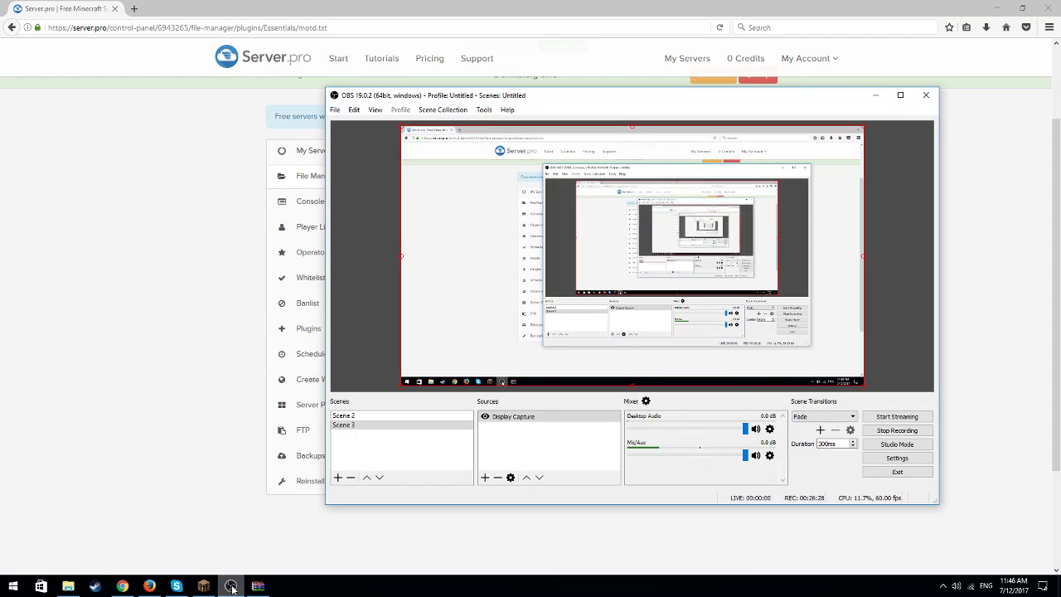
click(231, 586)
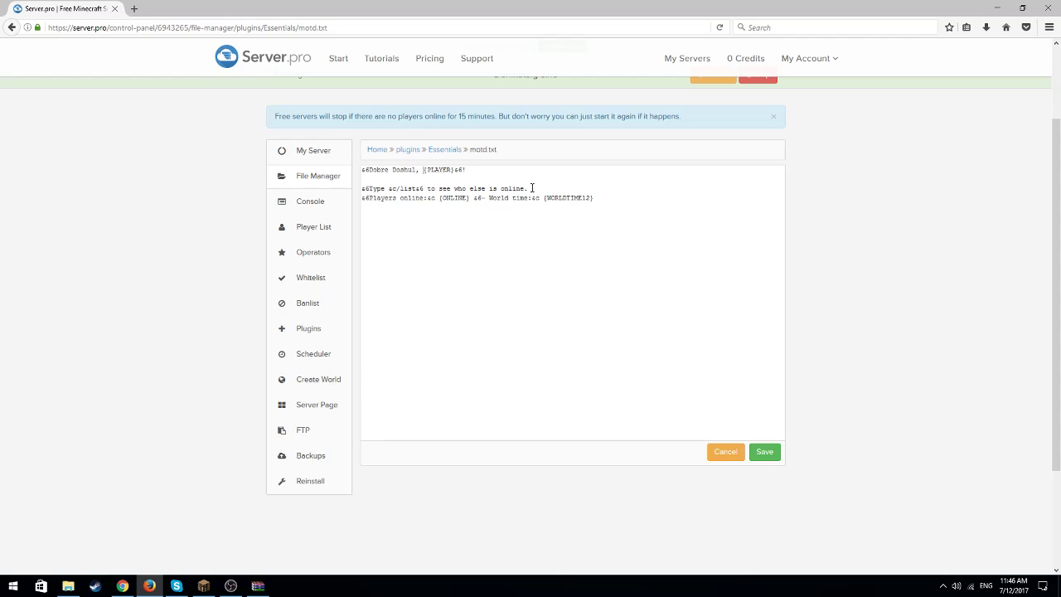
Delete the /list line and the players online and world time line from motd.txt, and save the file
drag(521, 189, 362, 189)
drag(595, 201, 353, 186)
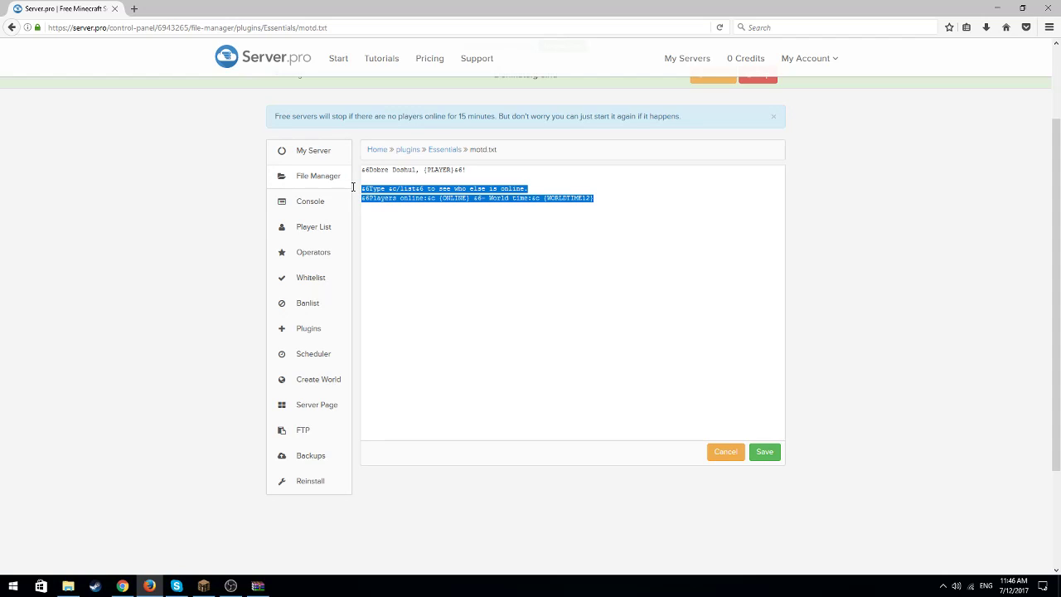
key(BackSpace)
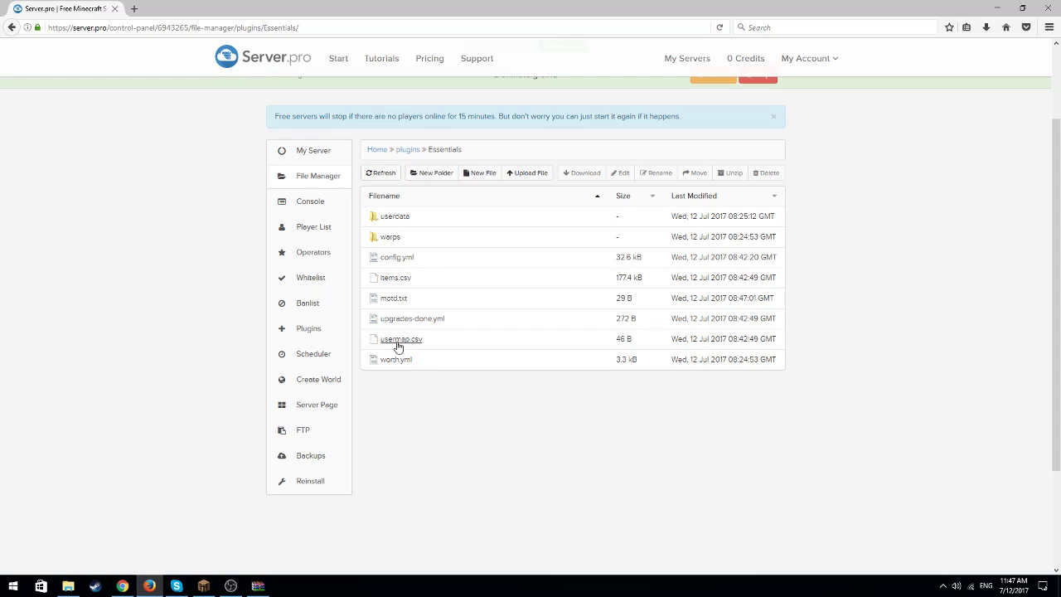
Switch to Minecraft and try the /setwarp command twice as a player without operator status
click(203, 585)
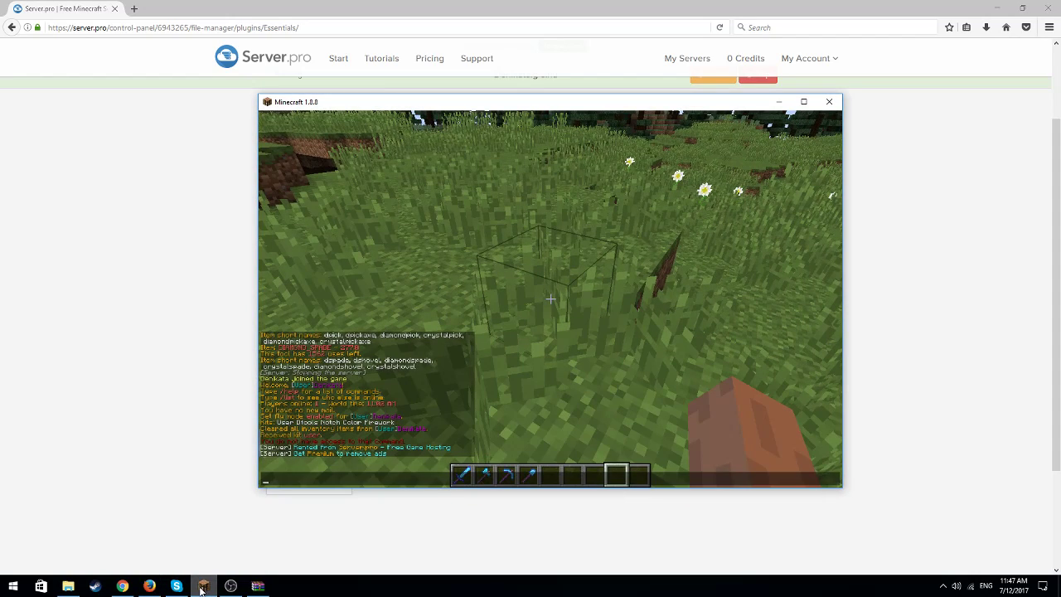
text(/setwarp)
key(Return)
key(t)
key(Up)
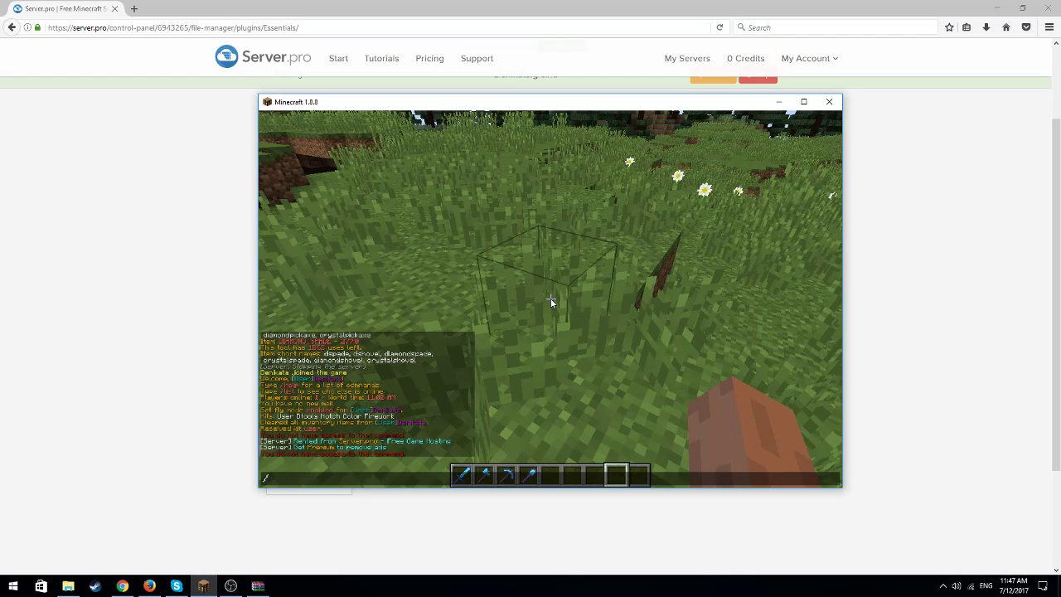
key(Return)
key(t)
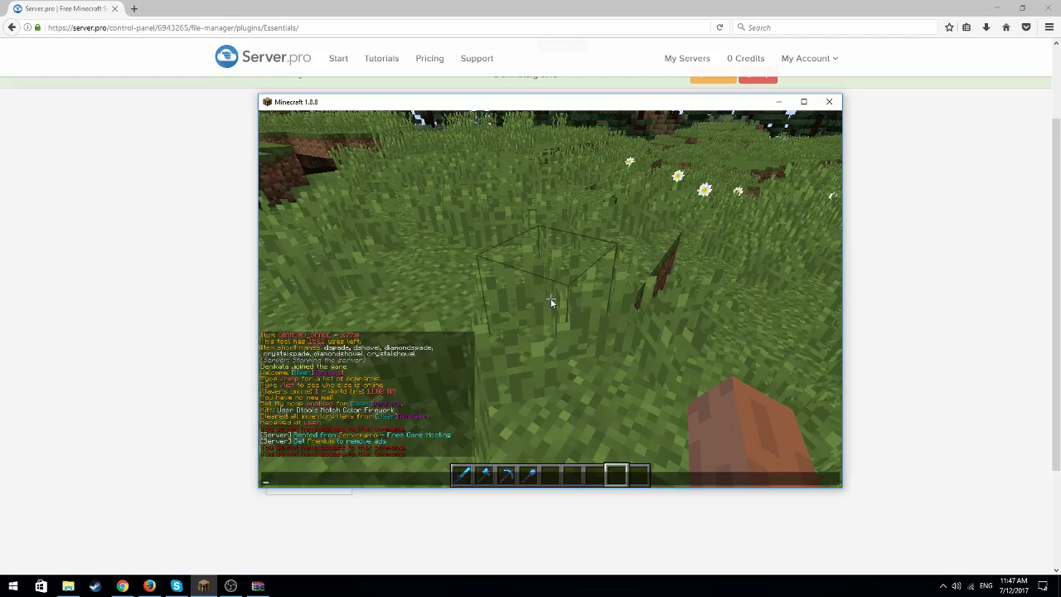
key(Escape)
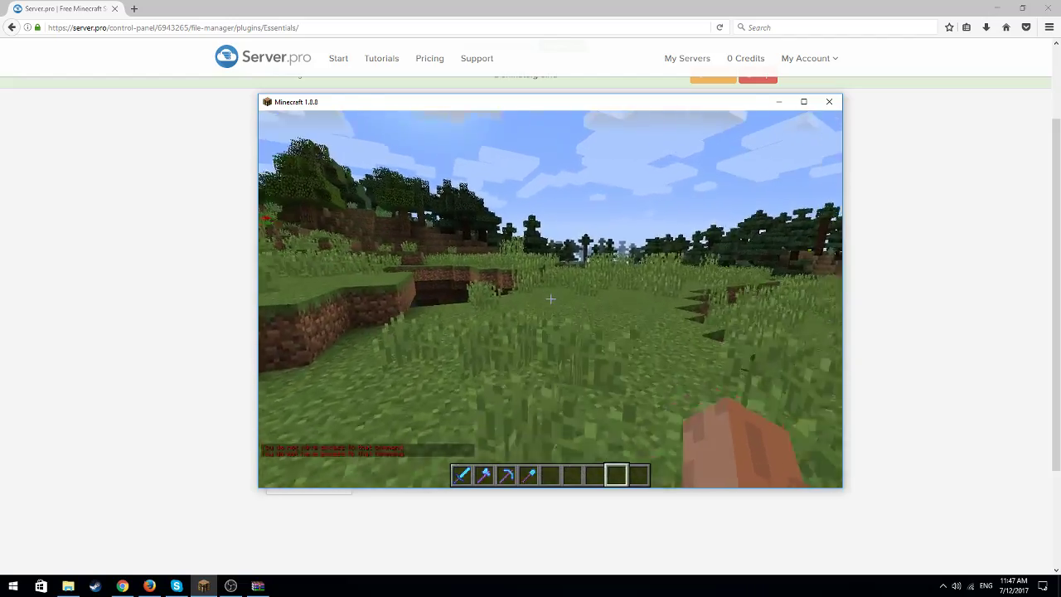
key(w)
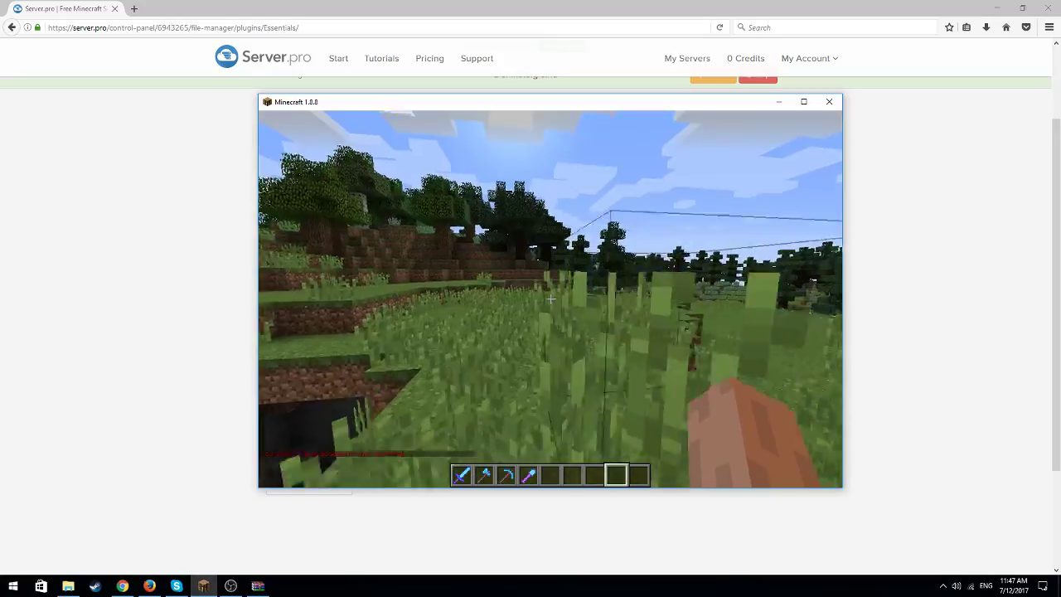
key(w)
key(space)
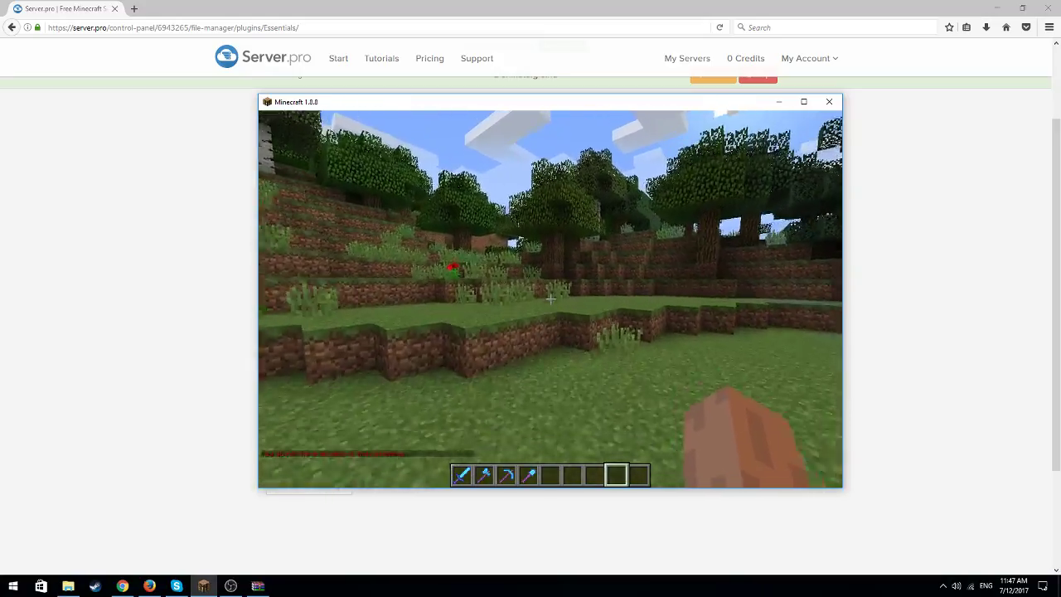
key(space)
key(w)
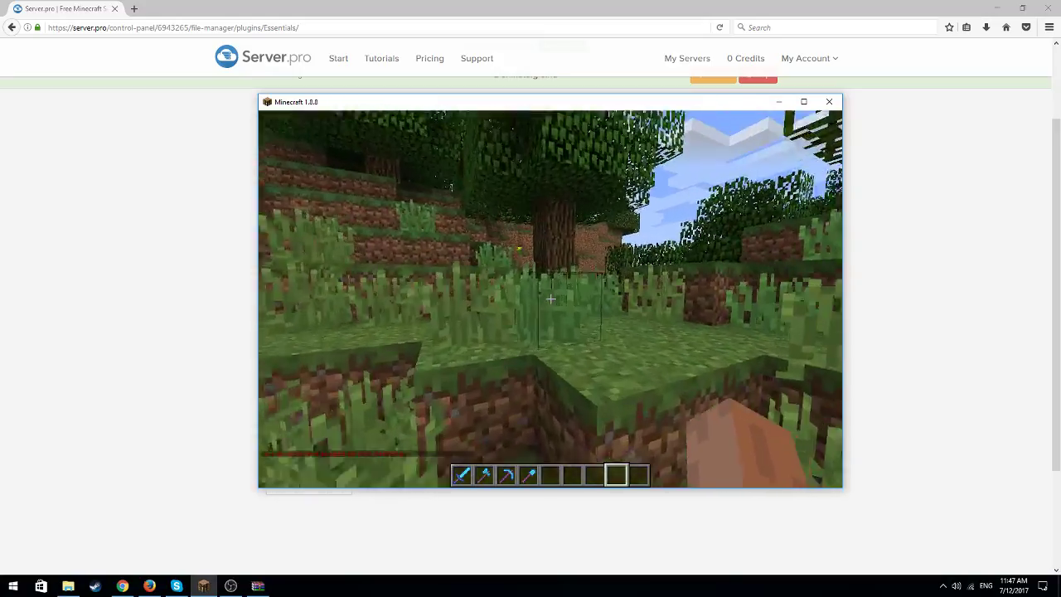
key(w)
Draft the chat command "/mangaddp user essentials warp" for granting a permission to the user group
key(slash)
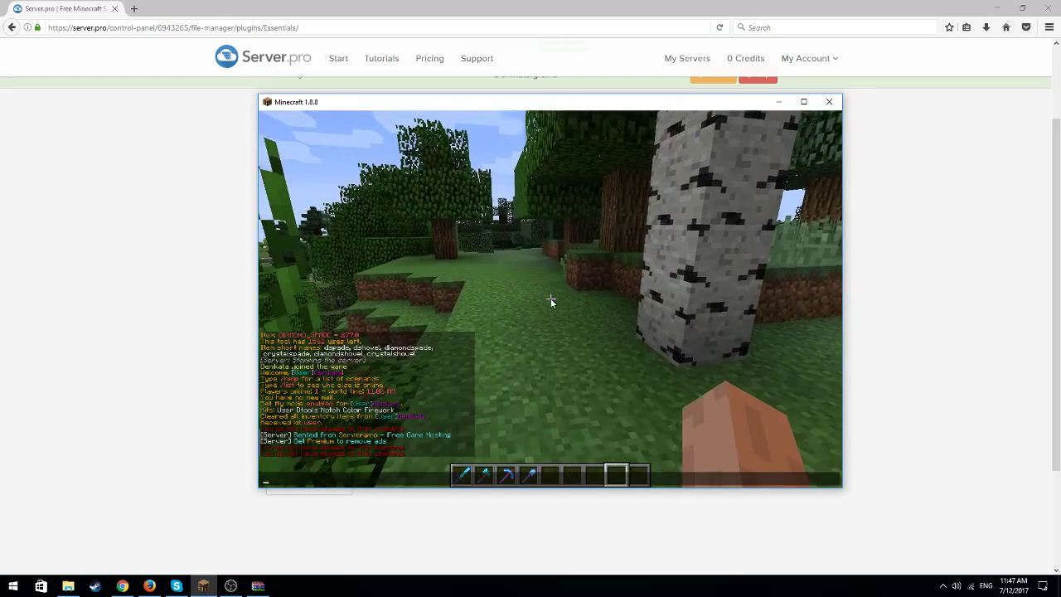
text(mangaddp)
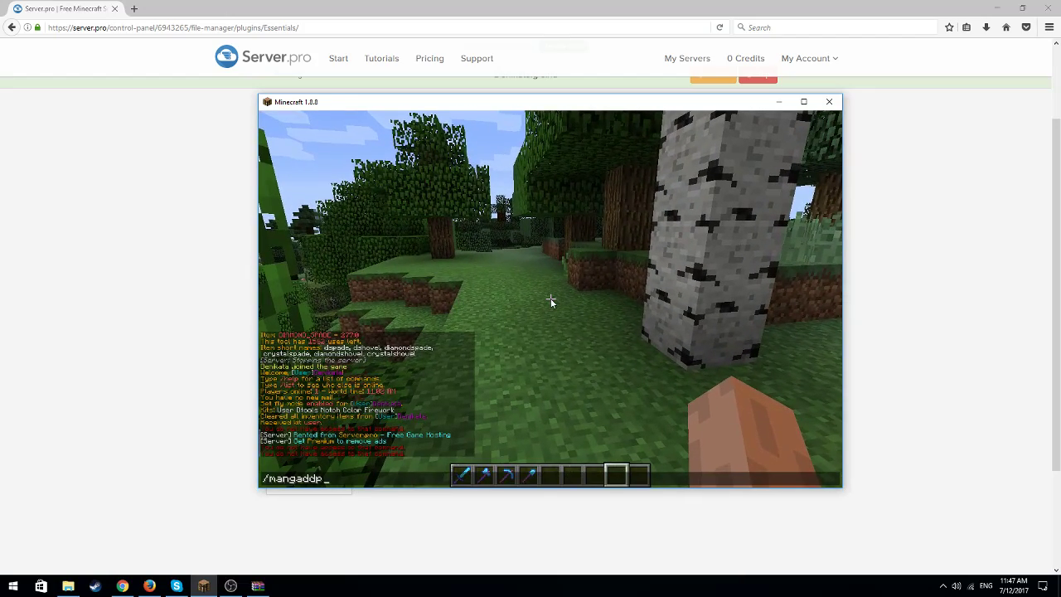
text( user essrntial)
key(BackSpace)
key(BackSpace)
key(BackSpace)
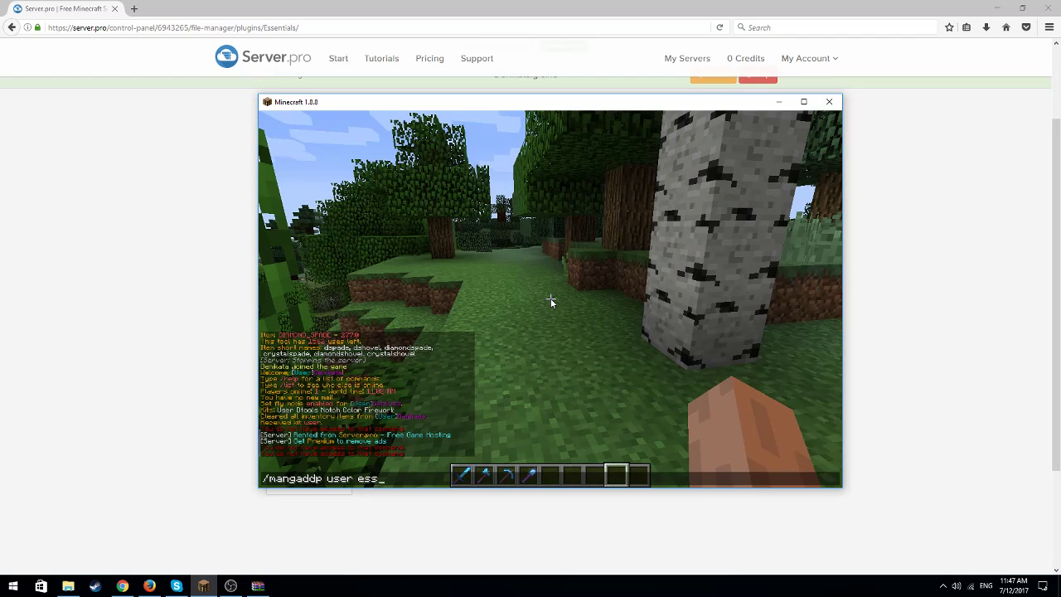
text(entials)
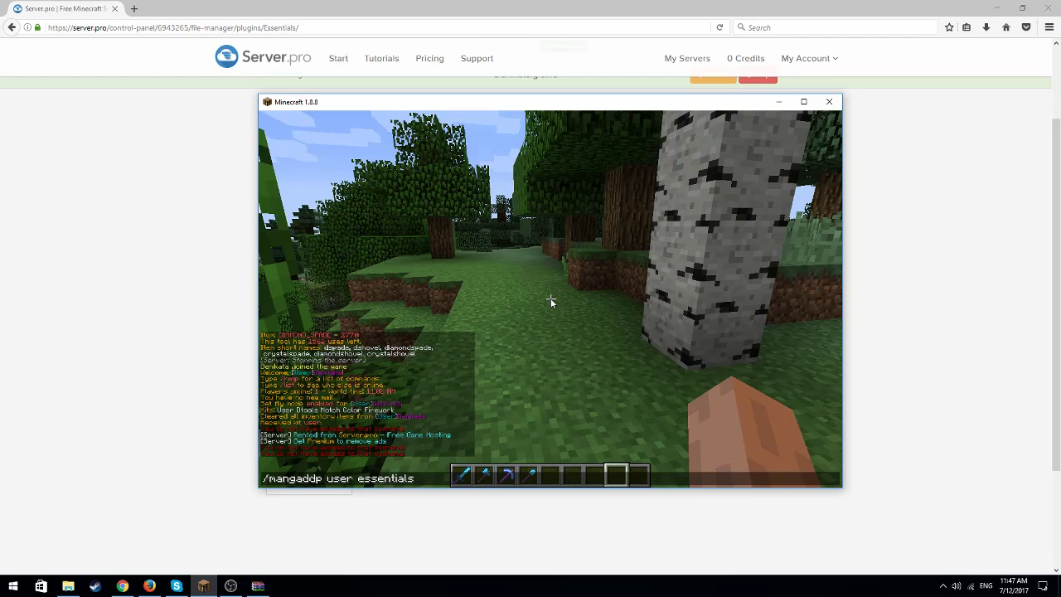
text( wand)
key(BackSpace)
key(BackSpace)
text(rps)
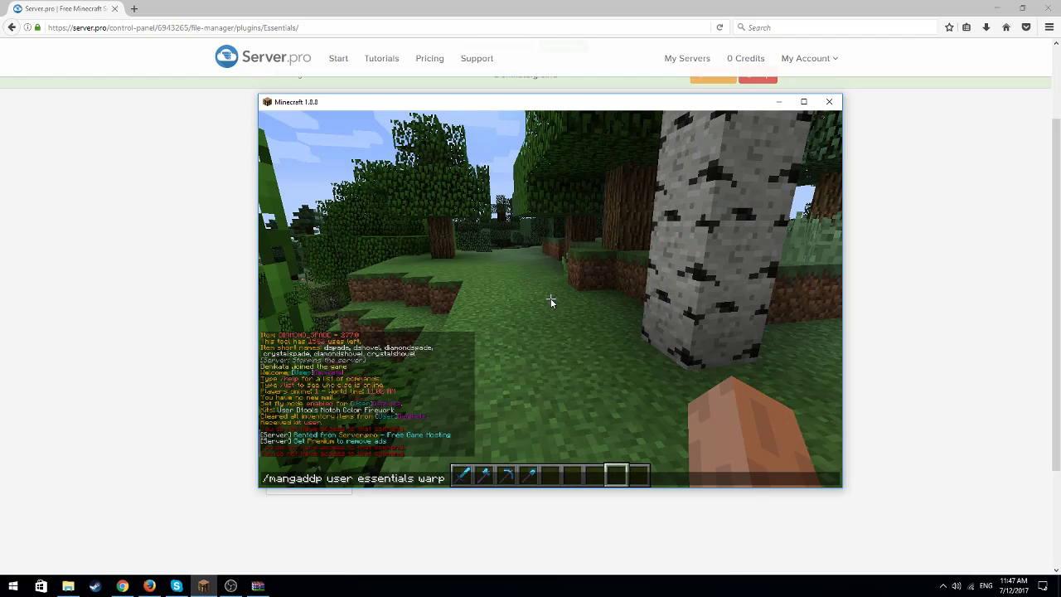
Replace the drafted command's ending after "essentials" with "list warps", and discard the command without sending it
key(BackSpace)
key(BackSpace)
key(BackSpace)
key(BackSpace)
key(BackSpace)
text(list)
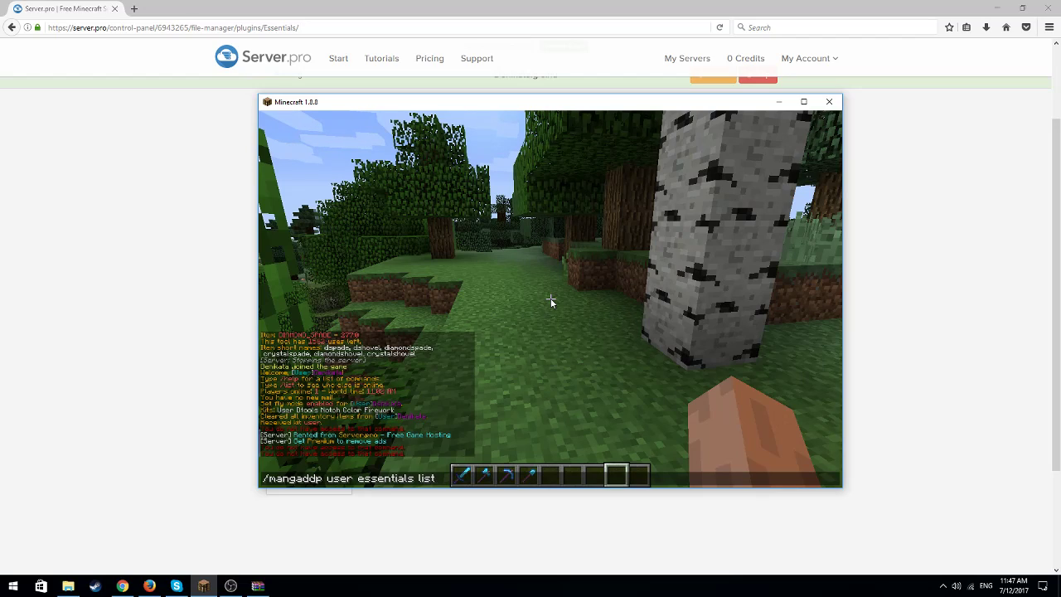
text( warps)
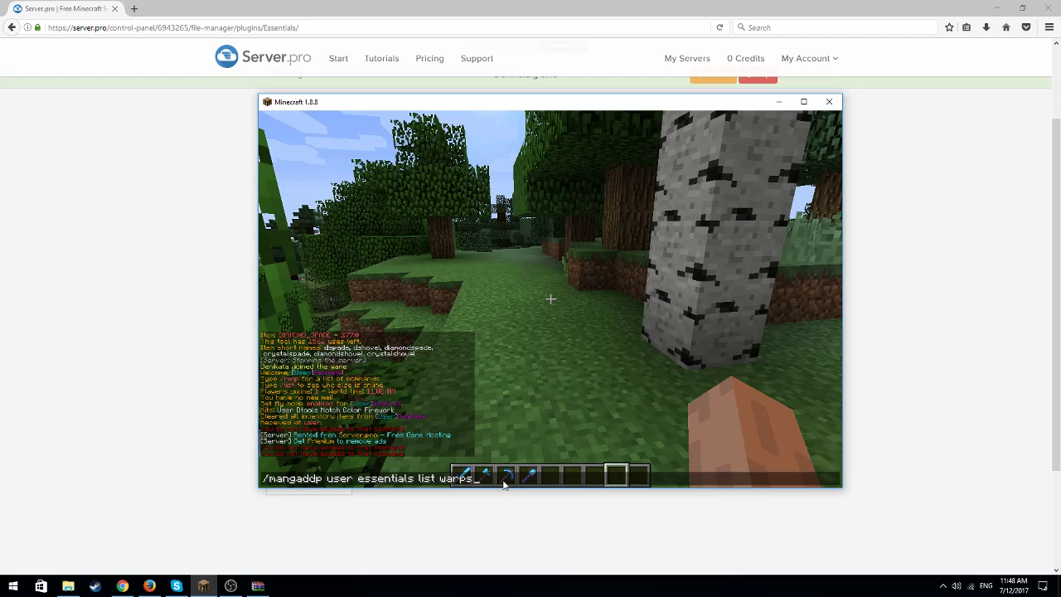
key(BackSpace)
key(BackSpace)
key(BackSpace)
key(BackSpace)
key(BackSpace)
key(BackSpace)
key(BackSpace)
key(BackSpace)
key(BackSpace)
key(BackSpace)
key(BackSpace)
key(BackSpace)
key(BackSpace)
key(BackSpace)
key(BackSpace)
key(BackSpace)
key(BackSpace)
key(BackSpace)
key(BackSpace)
key(BackSpace)
key(Escape)
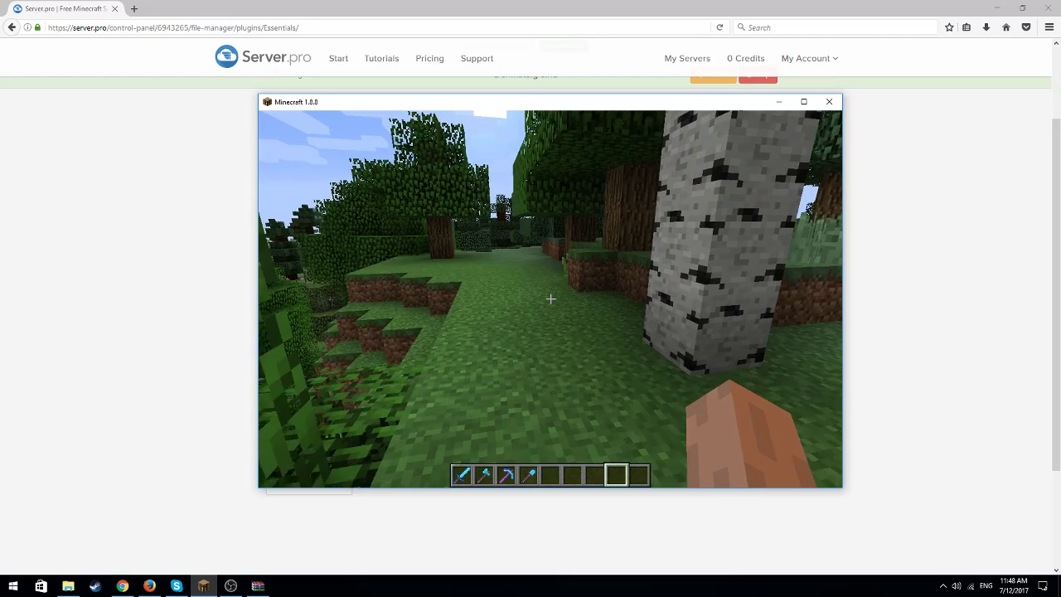
key(w)
key(space)
key(w)
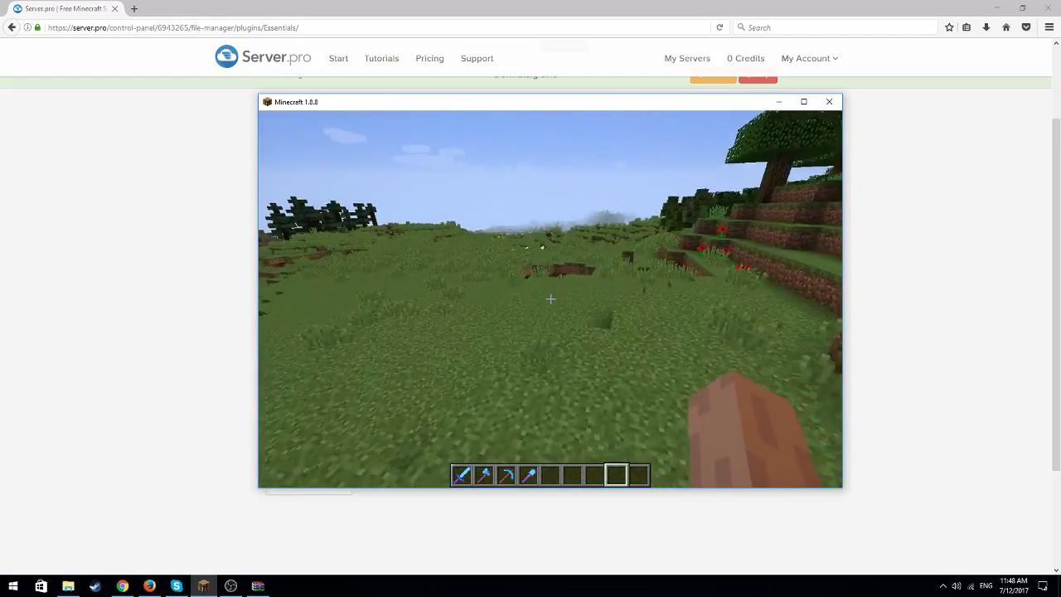
key(w)
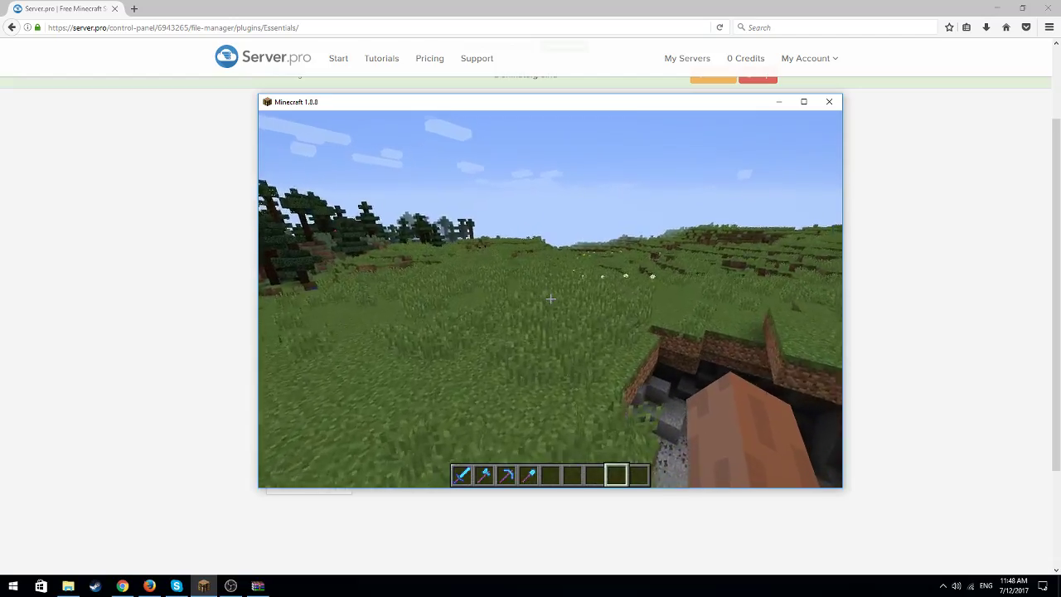
key(w)
key(space)
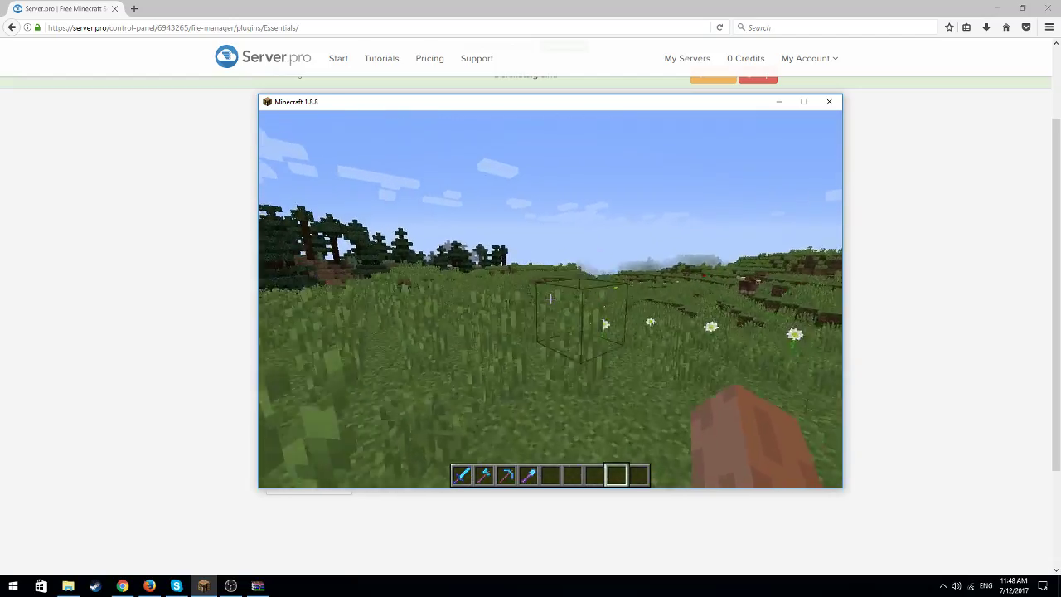
key(w)
key(w)
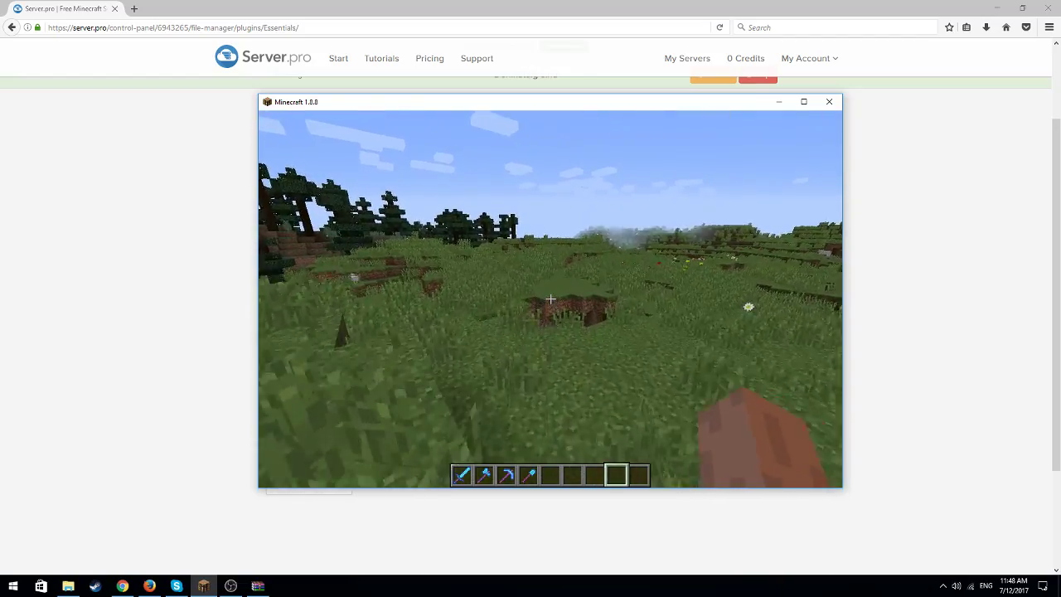
key(w)
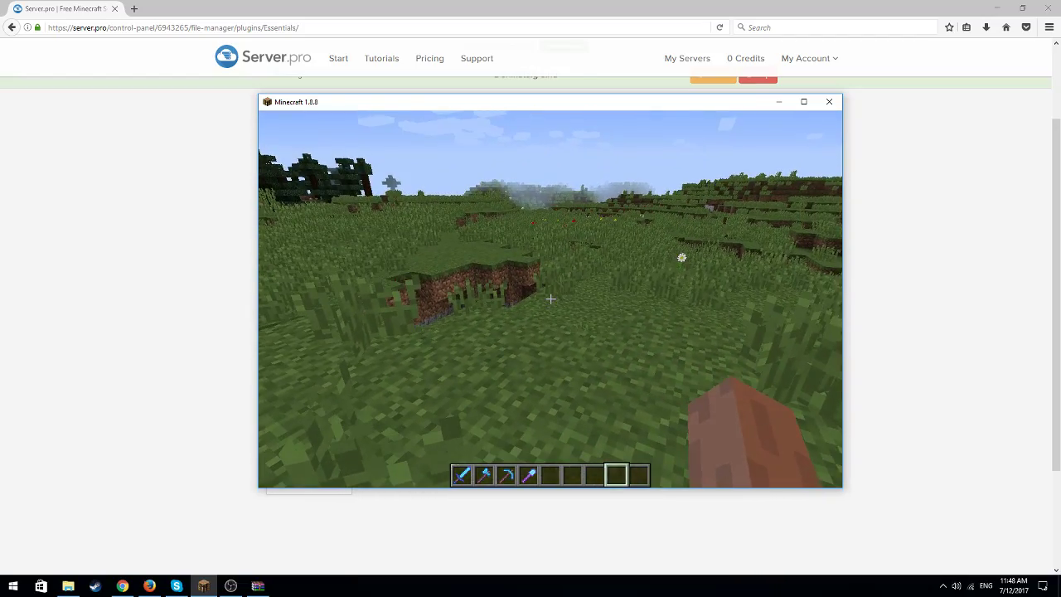
key(w)
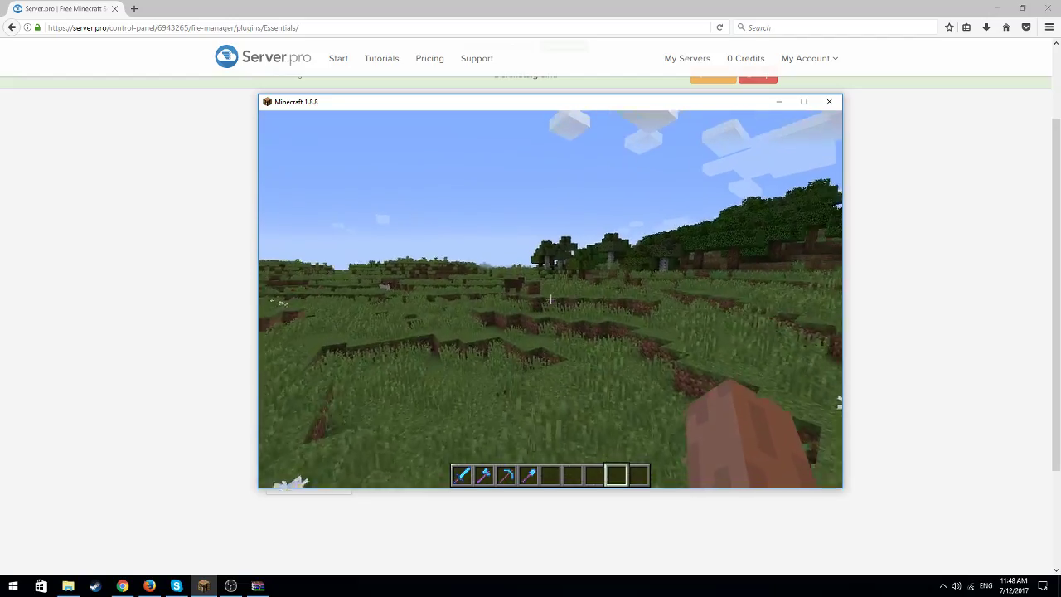
key(w)
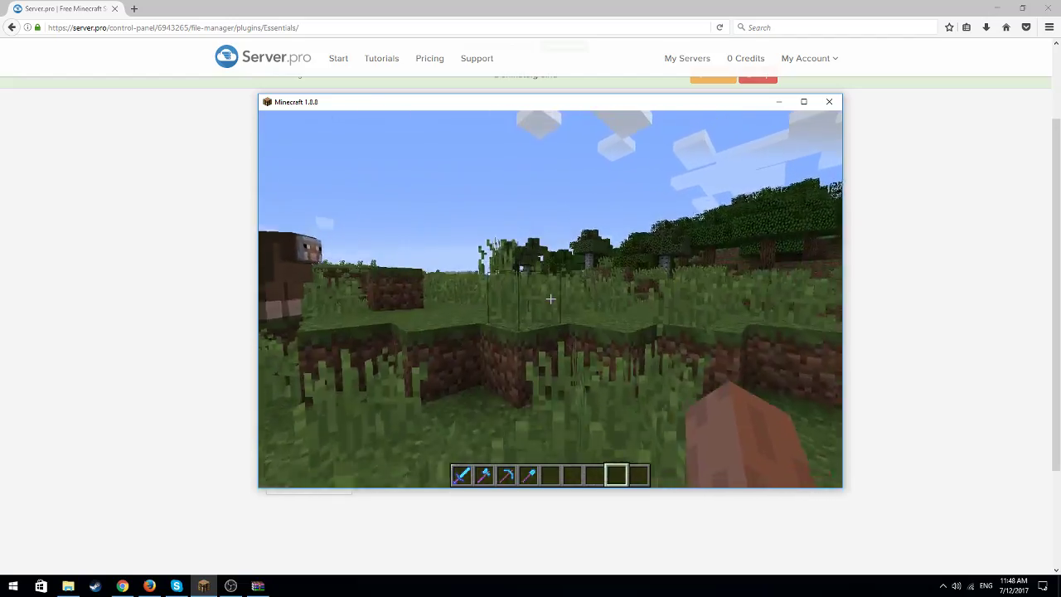